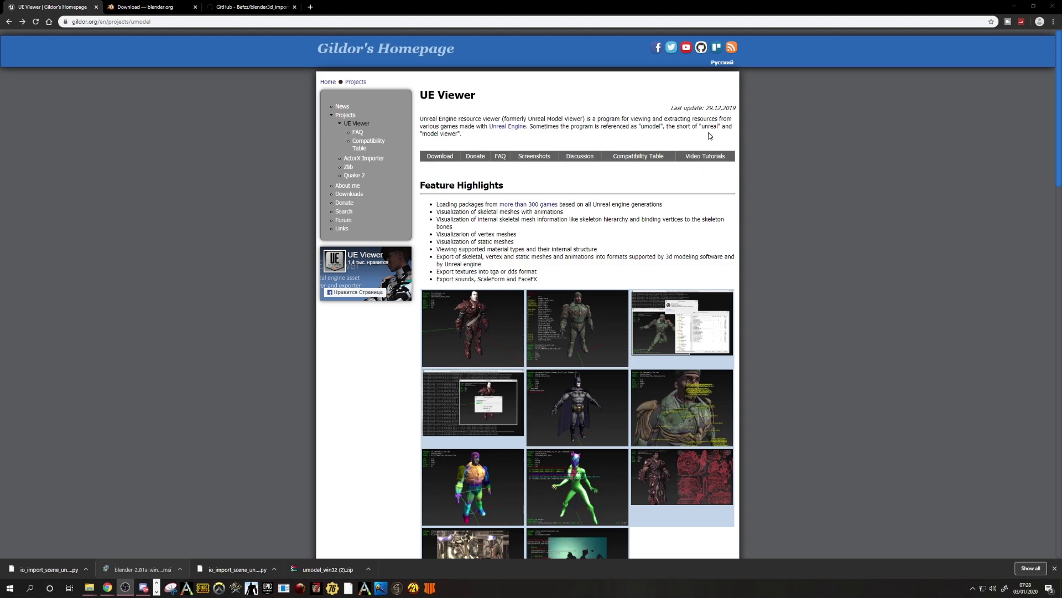
Step: Review the UE Viewer project page and go to its Downloads section with the available versions
{"action": "scroll", "coordinate": [709, 144], "scroll_direction": "down", "scroll_amount": 2}
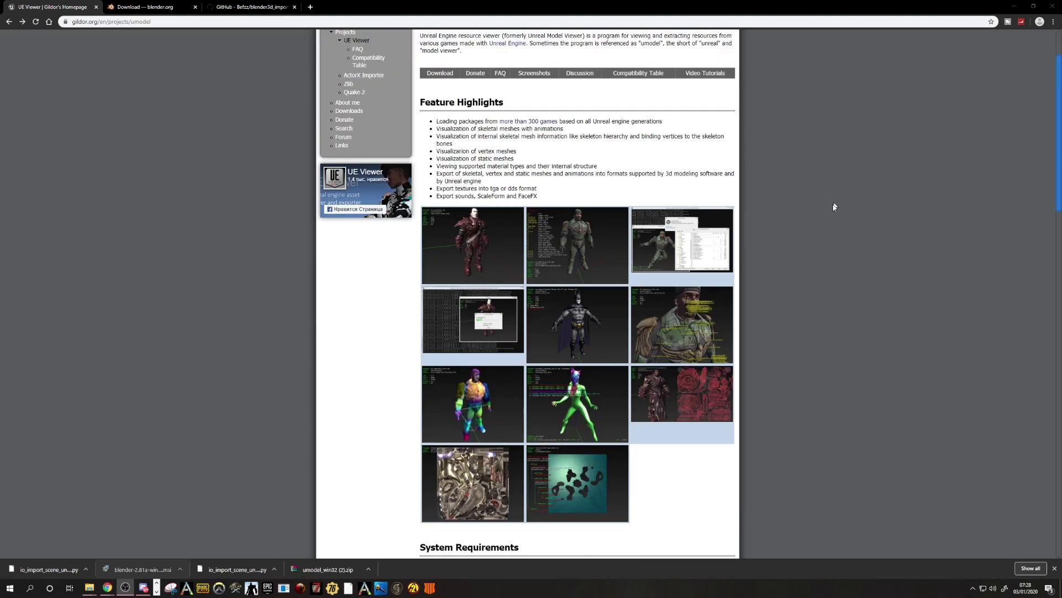
{"action": "scroll", "coordinate": [803, 310], "scroll_direction": "up", "scroll_amount": 2}
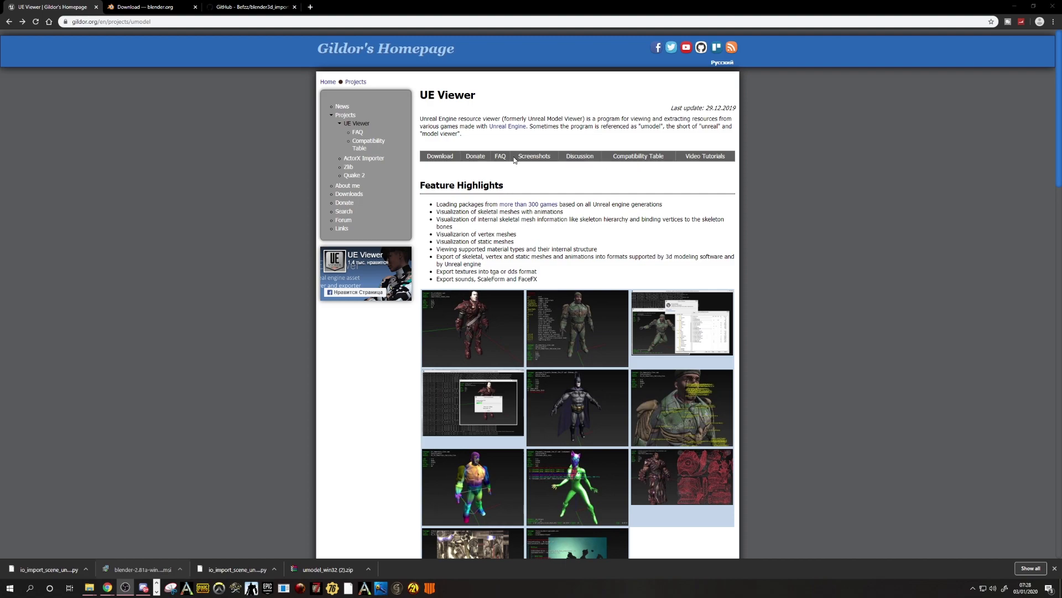
{"action": "left_click", "coordinate": [444, 159]}
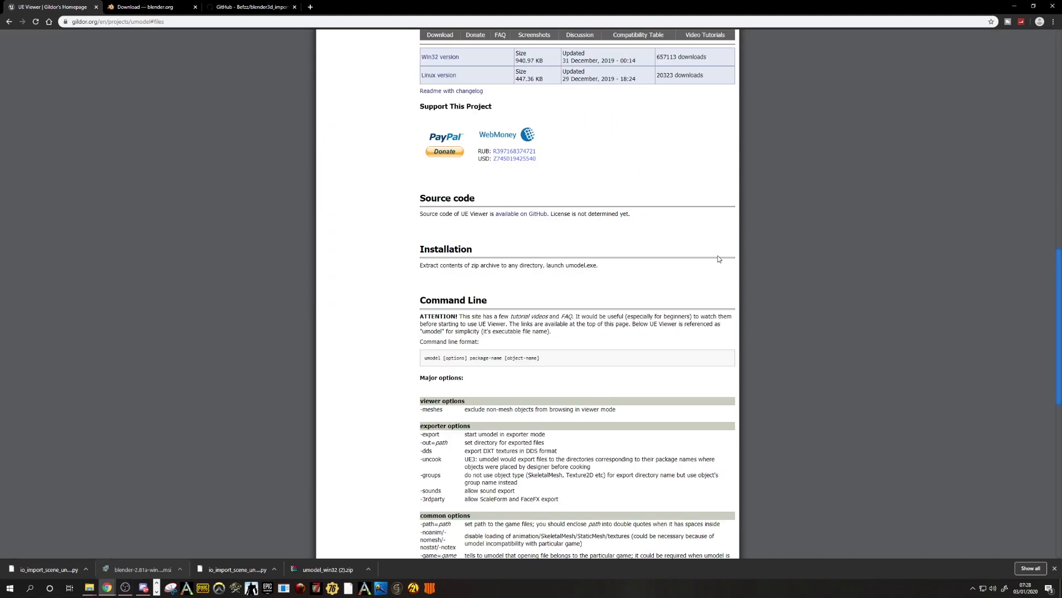
{"action": "scroll", "coordinate": [686, 293], "scroll_direction": "up", "scroll_amount": 3}
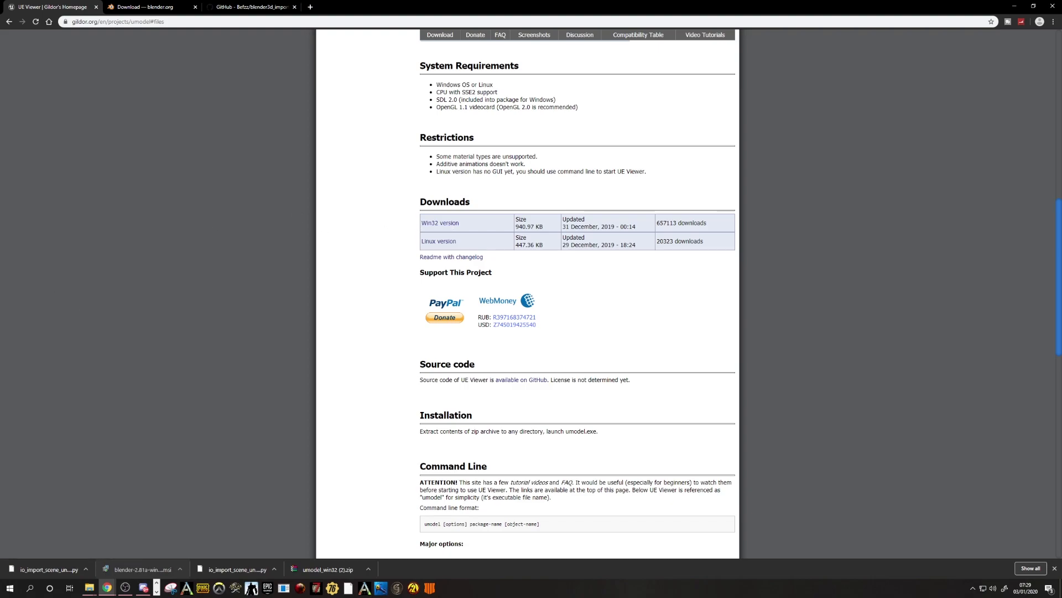
Step: Launch umodel.exe from the Umodel folder and allow it to run despite the Windows SmartScreen block
{"action": "left_click_drag", "start_coordinate": [0, 99], "coordinate": [397, 109]}
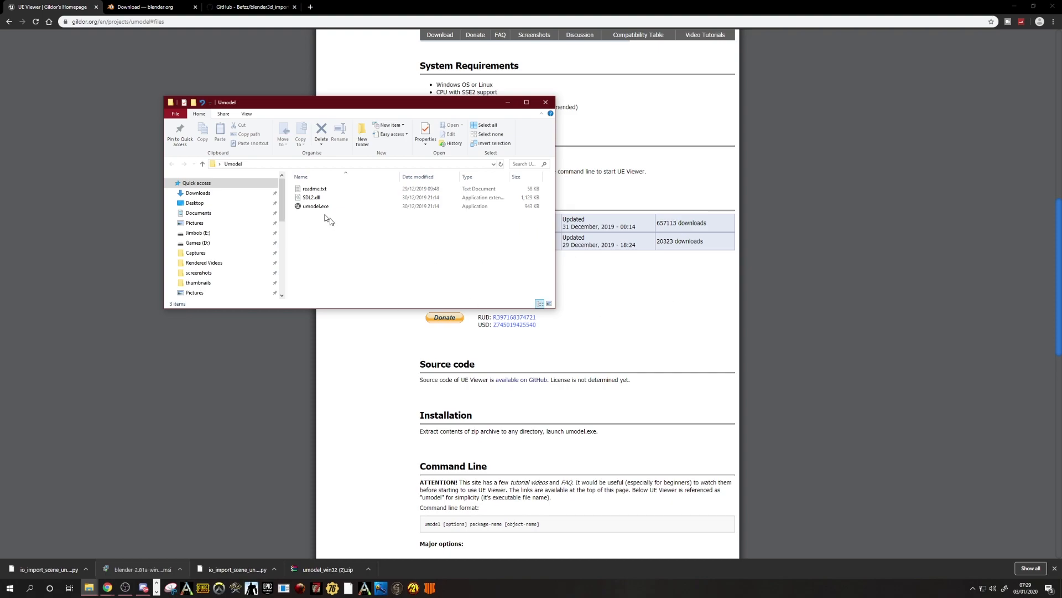
{"action": "double_click", "coordinate": [313, 206]}
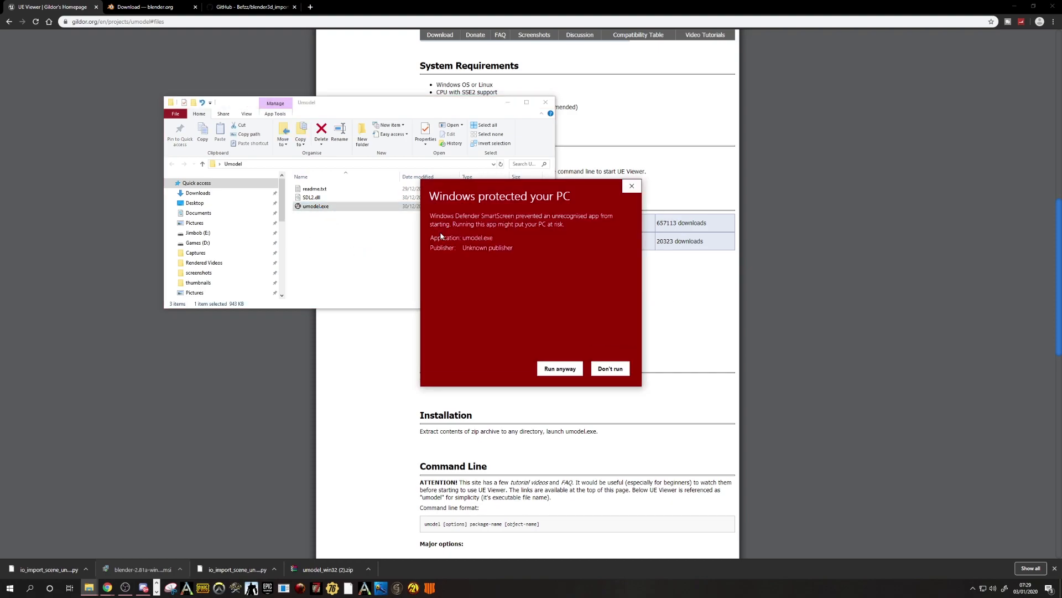
{"action": "left_click", "coordinate": [560, 368]}
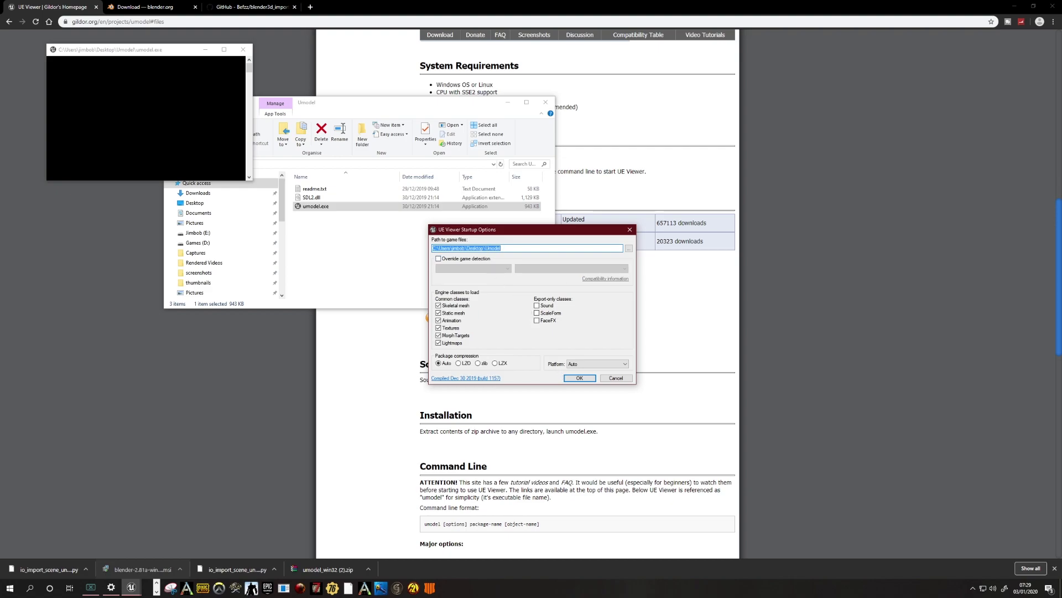
Step: Override game detection with Unreal engine 4 and Ark: Survival Evolved, and exclude animations, morph targets and lightmaps from loading
{"action": "left_click", "coordinate": [438, 259]}
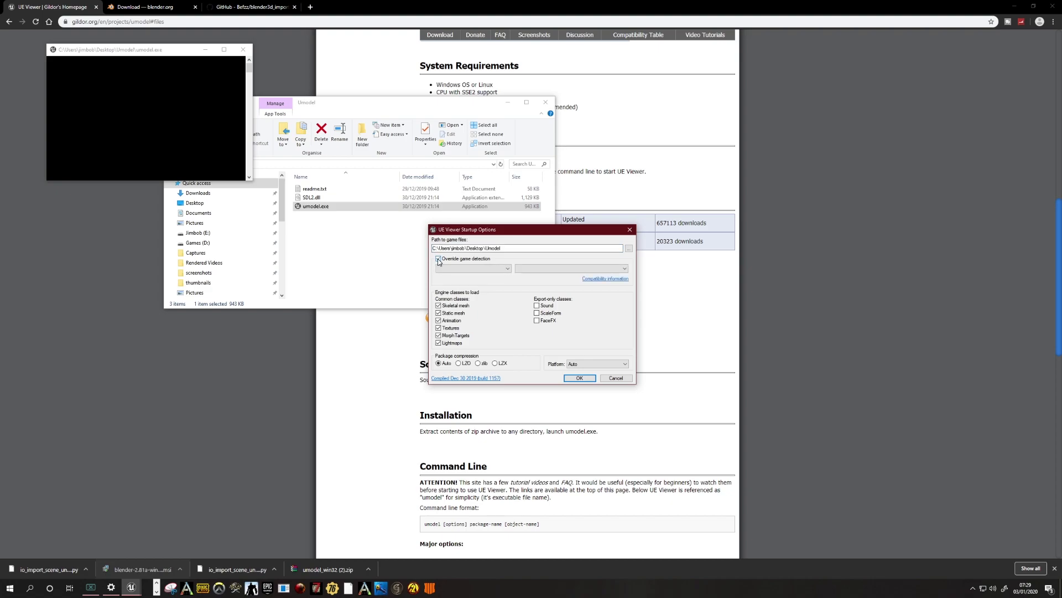
{"action": "left_click", "coordinate": [506, 270]}
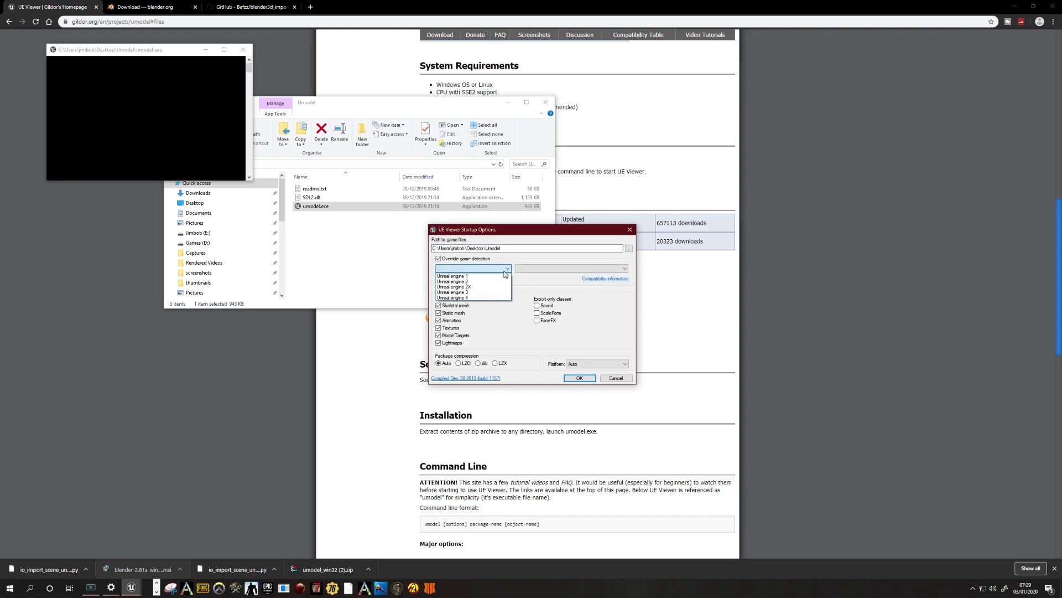
{"action": "left_click", "coordinate": [470, 299]}
{"action": "left_click", "coordinate": [564, 270]}
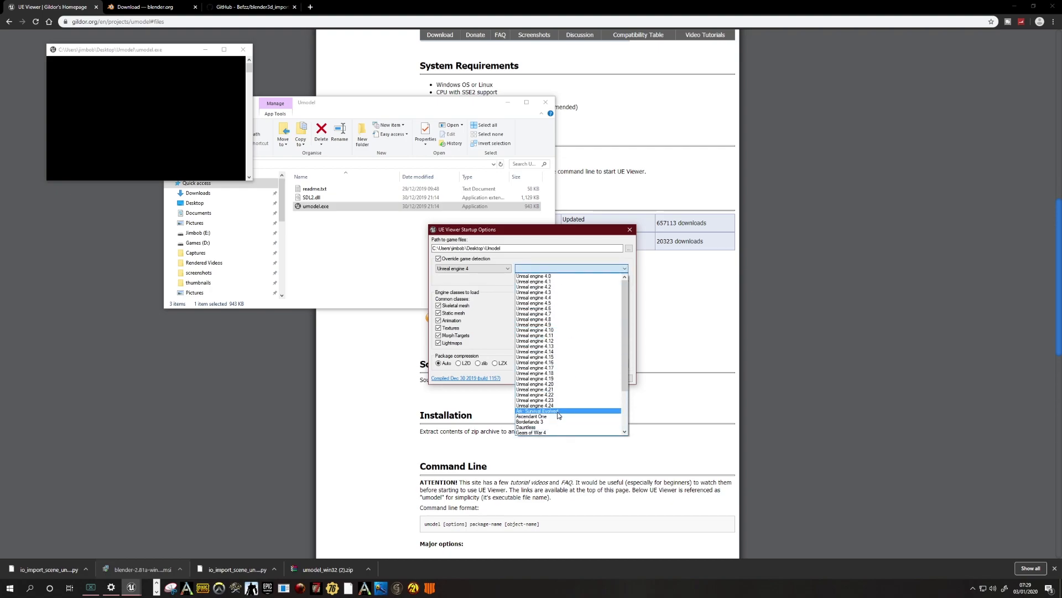
{"action": "left_click", "coordinate": [558, 412]}
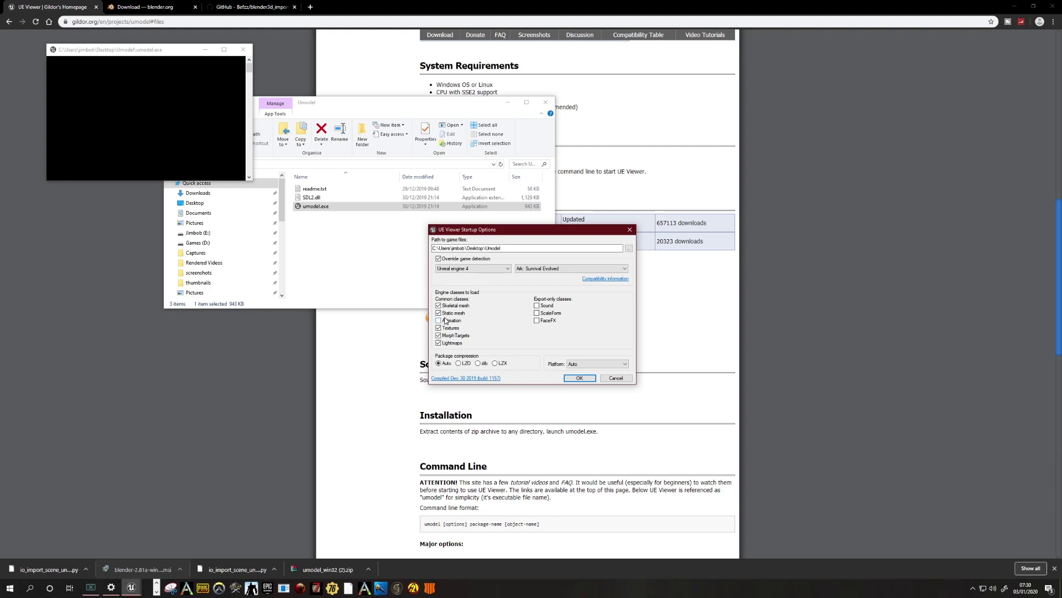
{"action": "left_click", "coordinate": [438, 335]}
{"action": "left_click", "coordinate": [439, 343]}
Step: Browse for the game files path on the Games (D:) drive down to Program Files (x86)\Steam\steamapps\common
{"action": "left_click", "coordinate": [630, 248]}
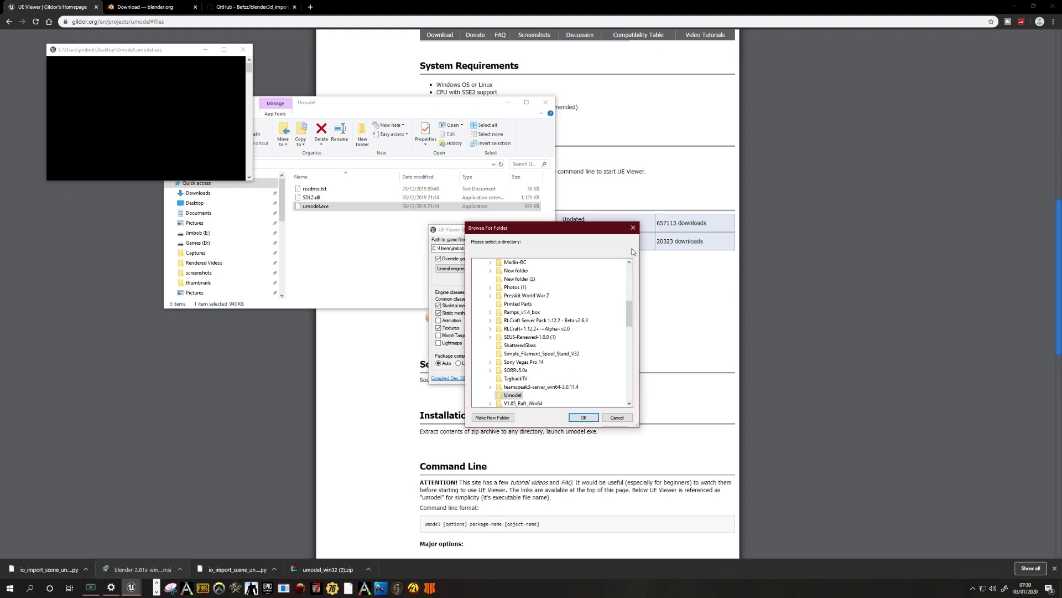
{"action": "left_click_drag", "start_coordinate": [629, 316], "coordinate": [632, 278]}
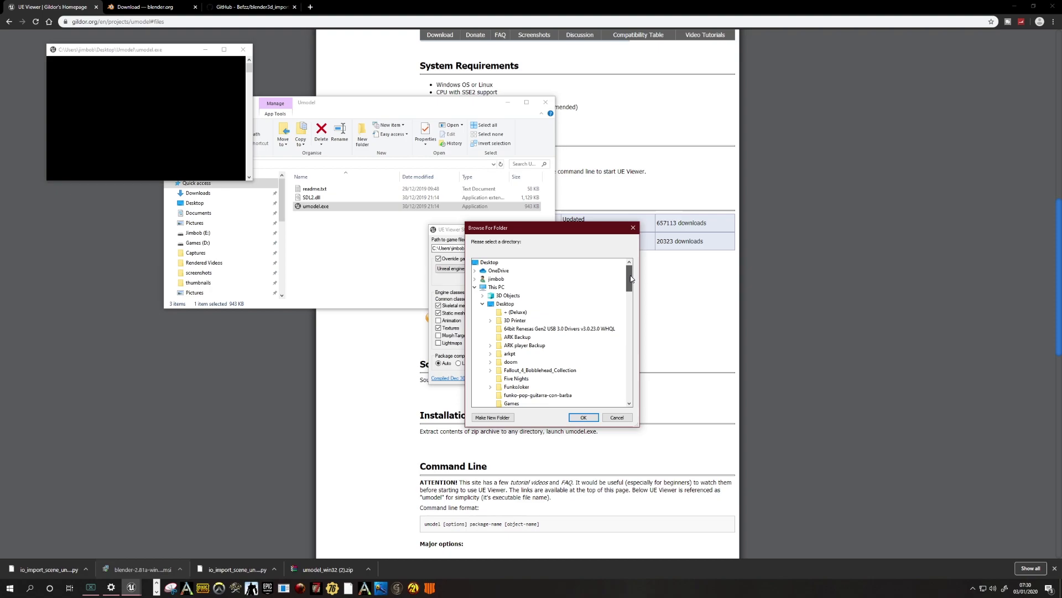
{"action": "left_click", "coordinate": [483, 303]}
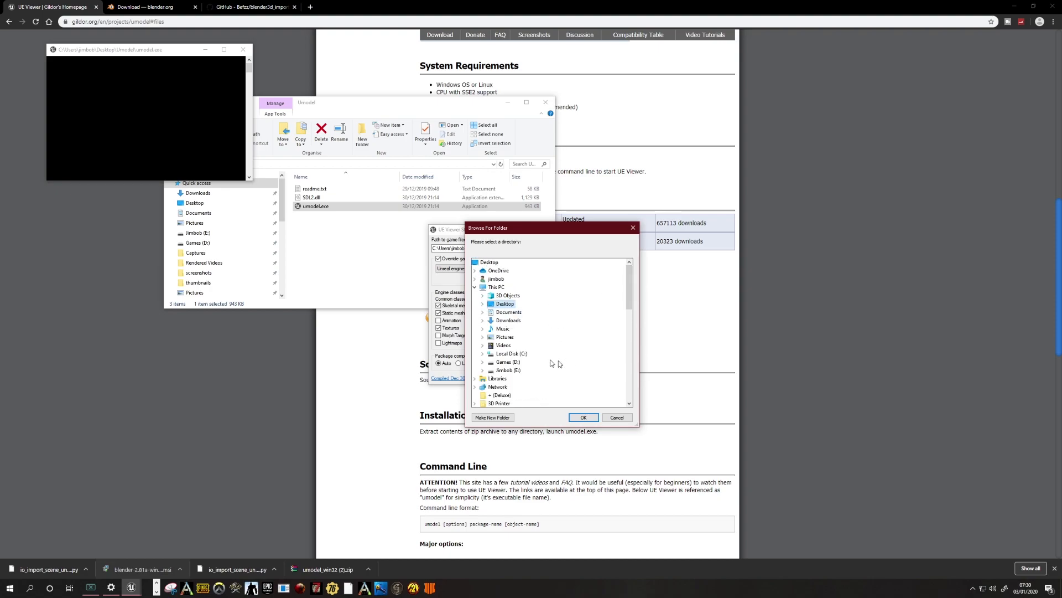
{"action": "double_click", "coordinate": [500, 362]}
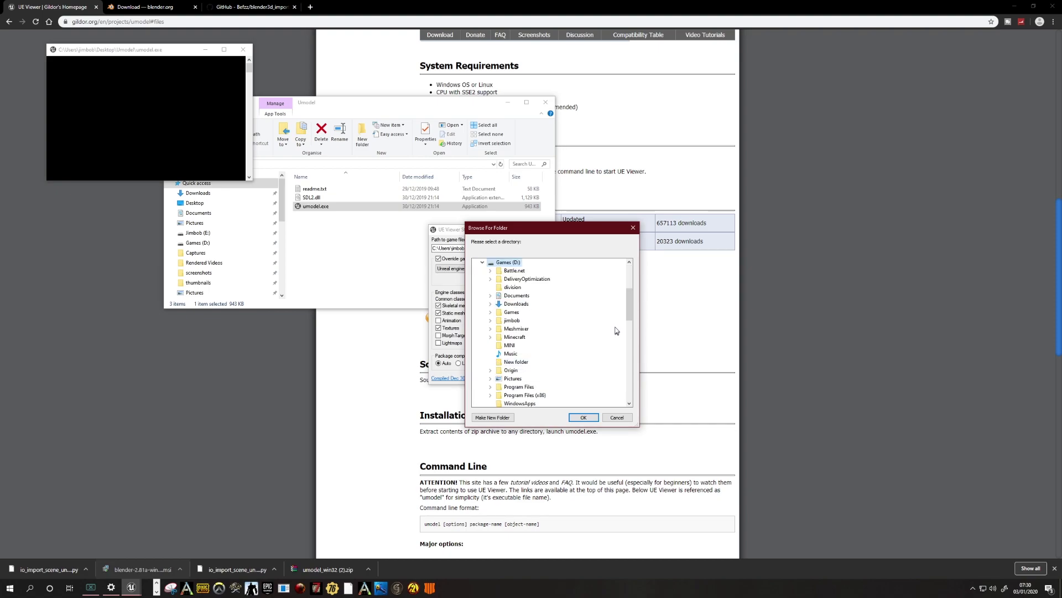
{"action": "left_click_drag", "start_coordinate": [631, 310], "coordinate": [631, 318]}
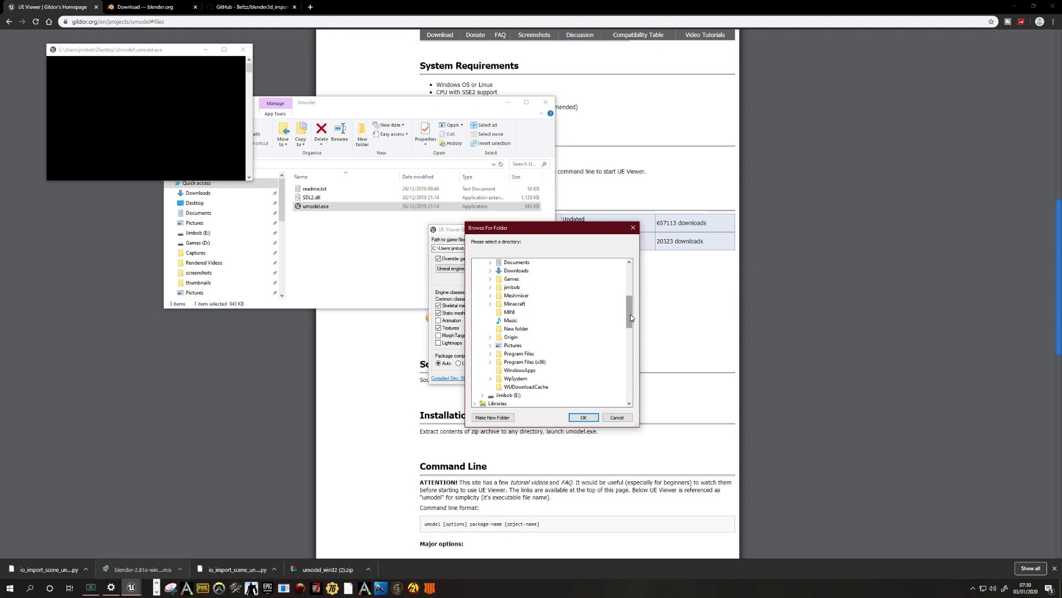
{"action": "double_click", "coordinate": [537, 363]}
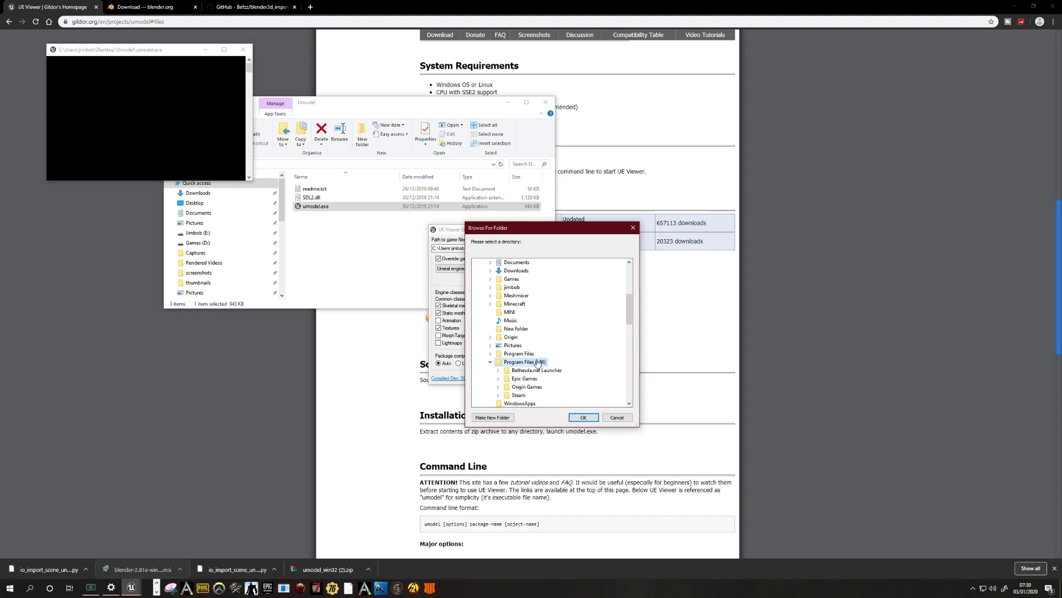
{"action": "double_click", "coordinate": [520, 395]}
{"action": "left_click_drag", "start_coordinate": [630, 323], "coordinate": [629, 352]}
{"action": "scroll", "coordinate": [630, 352], "scroll_direction": "up", "scroll_amount": 2}
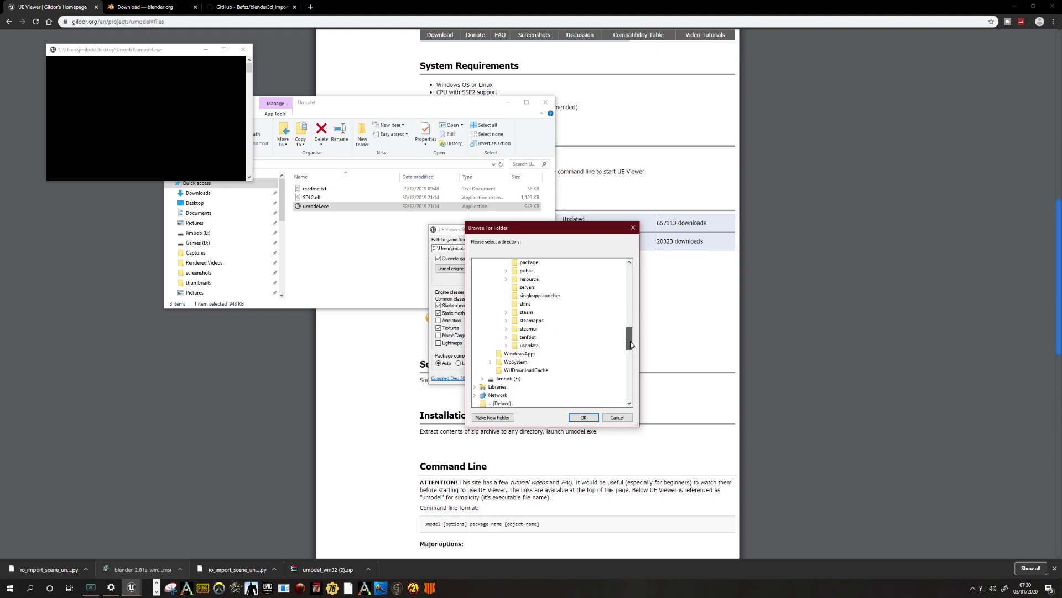
{"action": "double_click", "coordinate": [528, 322]}
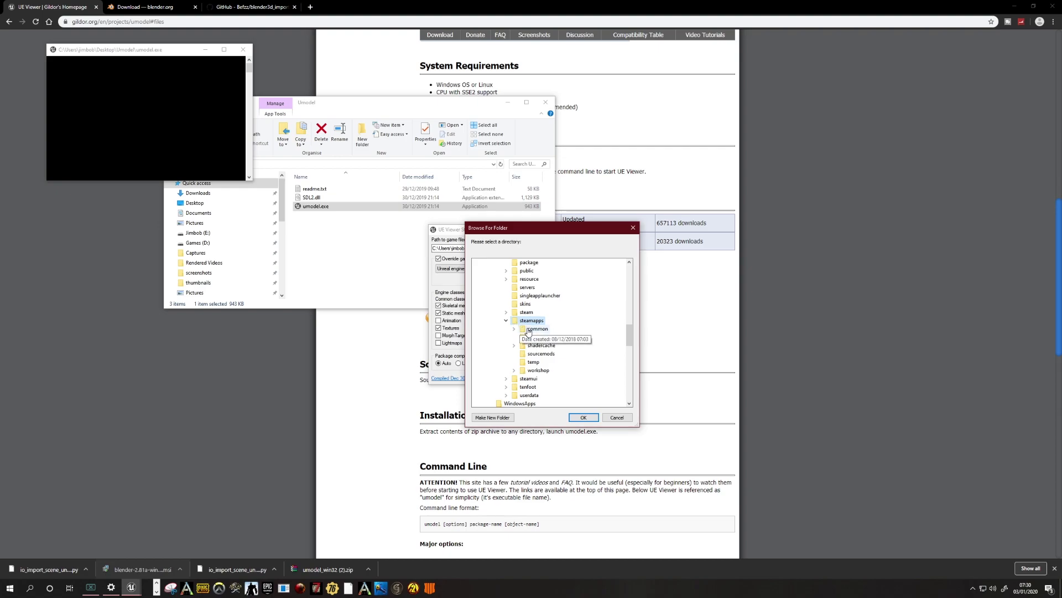
{"action": "double_click", "coordinate": [536, 329]}
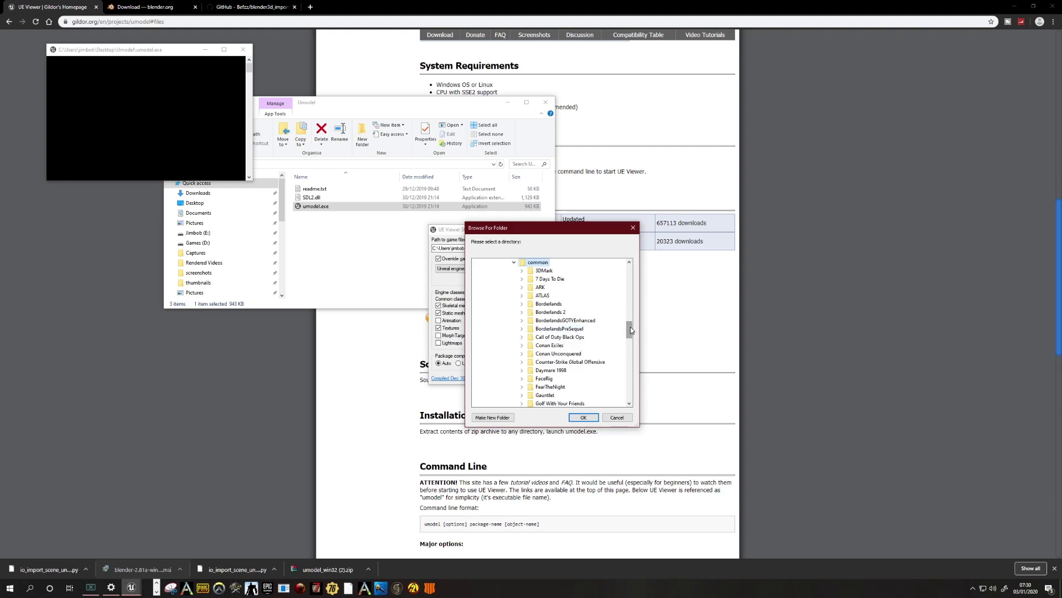
Step: Set the game path to the ARK\ShooterGame\Content\Genesis\Dinos\Cherufe folder and accept the startup options
{"action": "double_click", "coordinate": [540, 287]}
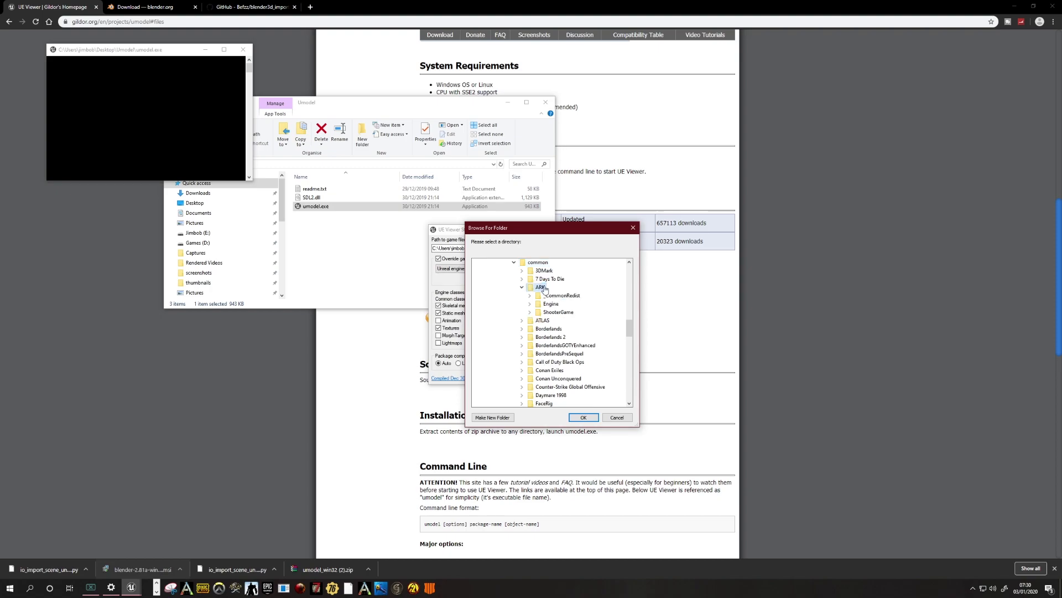
{"action": "double_click", "coordinate": [550, 313]}
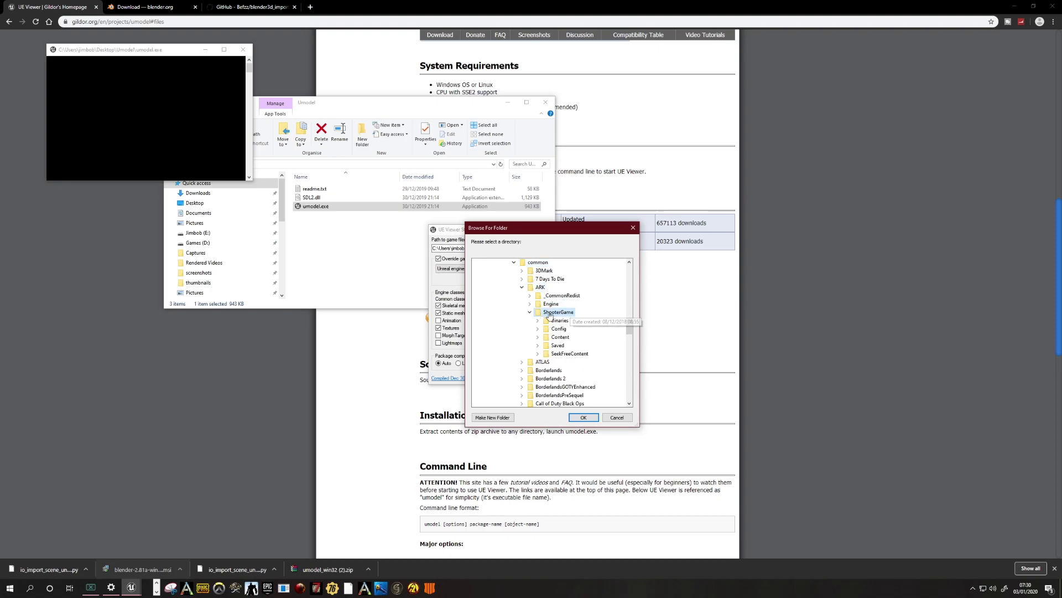
{"action": "double_click", "coordinate": [560, 338]}
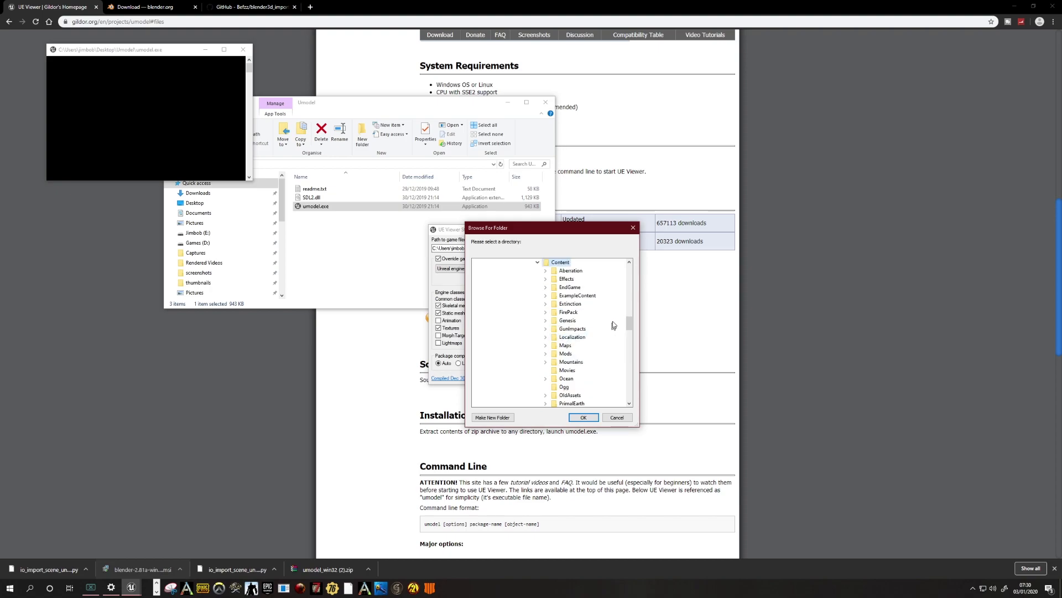
{"action": "double_click", "coordinate": [567, 321]}
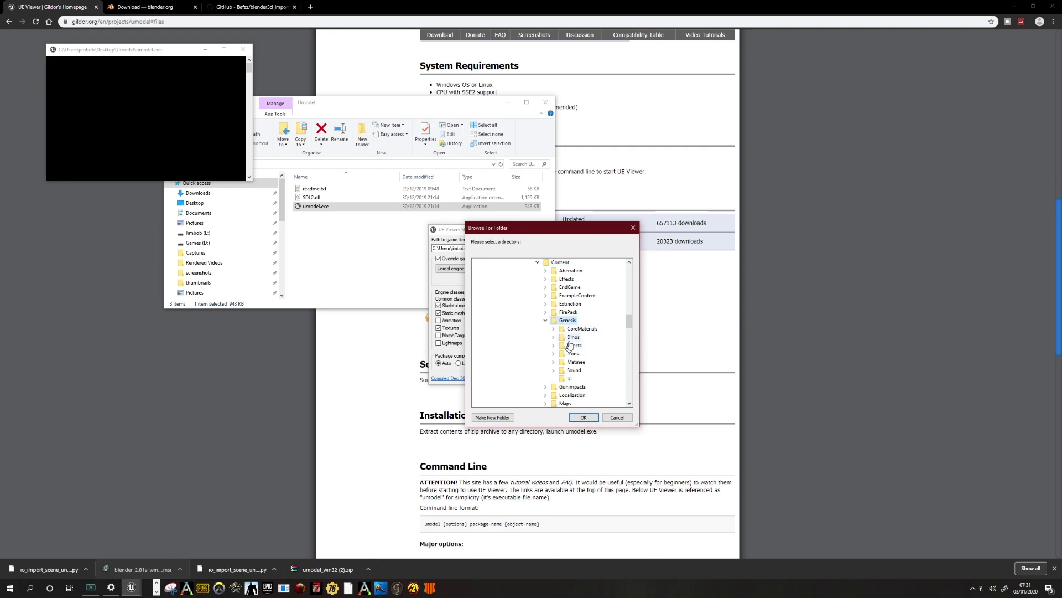
{"action": "left_click", "coordinate": [572, 337]}
{"action": "double_click", "coordinate": [572, 337]}
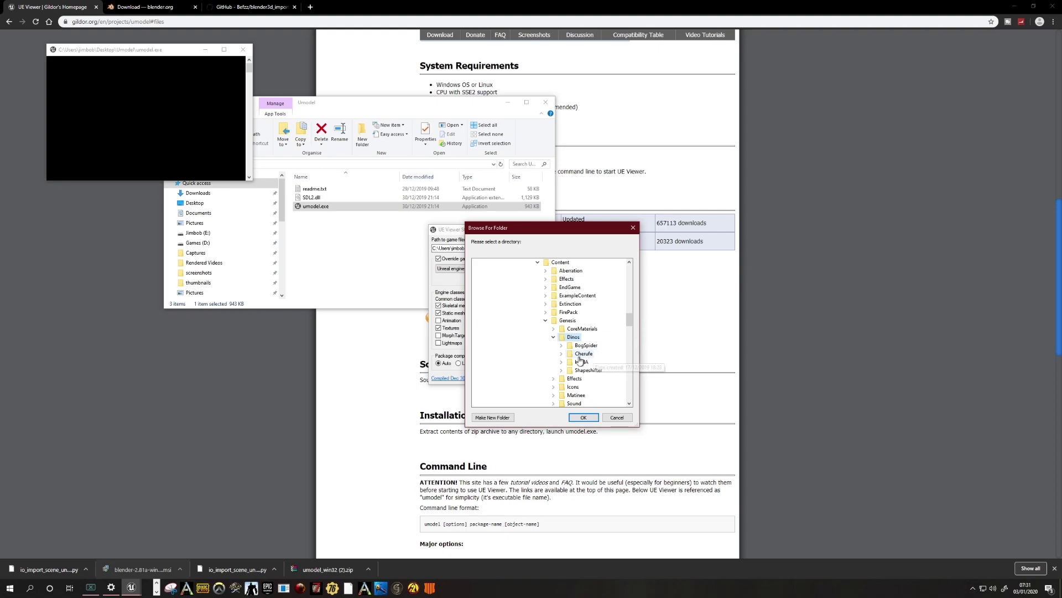
{"action": "left_click", "coordinate": [583, 354]}
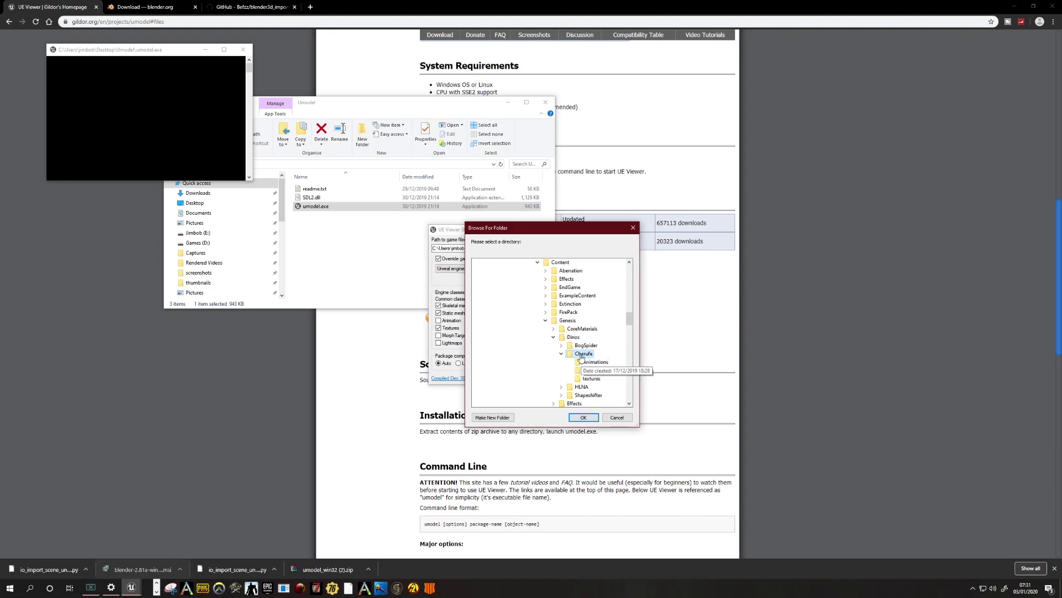
{"action": "left_click", "coordinate": [586, 417]}
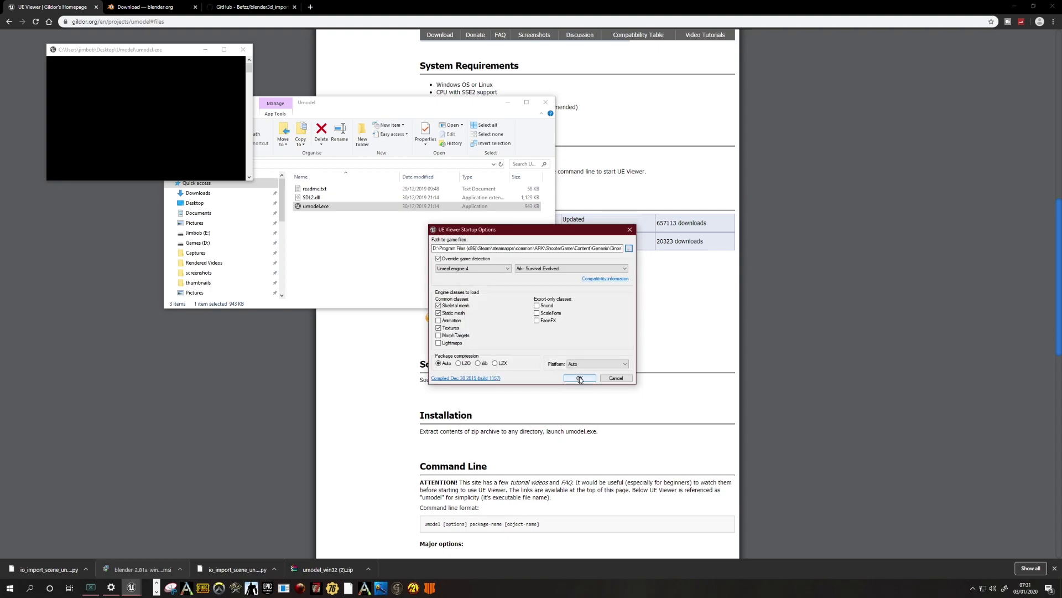
{"action": "left_click", "coordinate": [580, 378]}
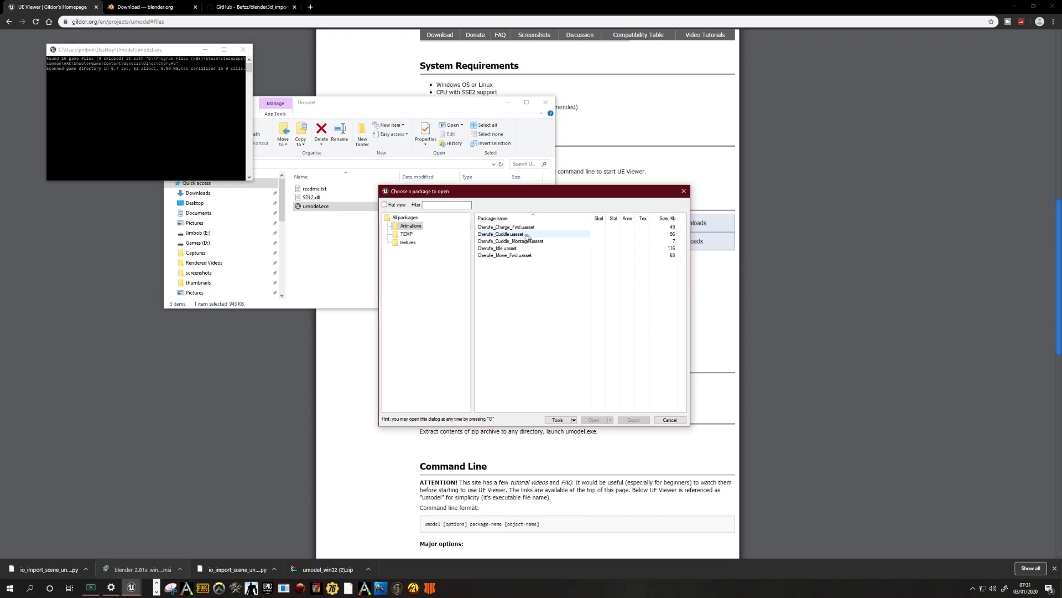
Step: Open the Cherufe.uasset package from the root of all packages and inspect its model in a maximized viewer window
{"action": "left_click", "coordinate": [406, 218]}
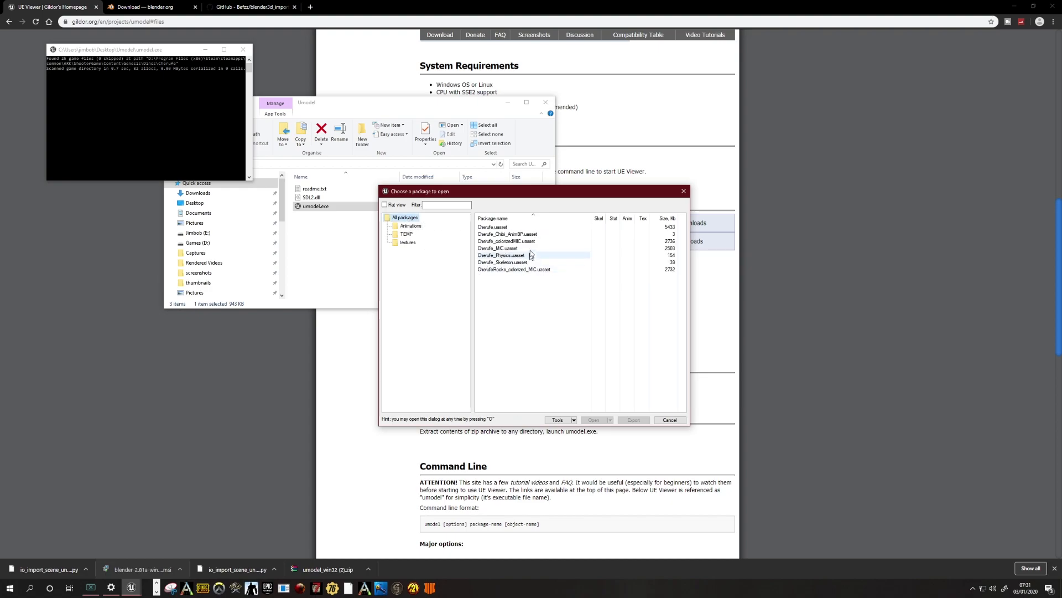
{"action": "left_click", "coordinate": [510, 229]}
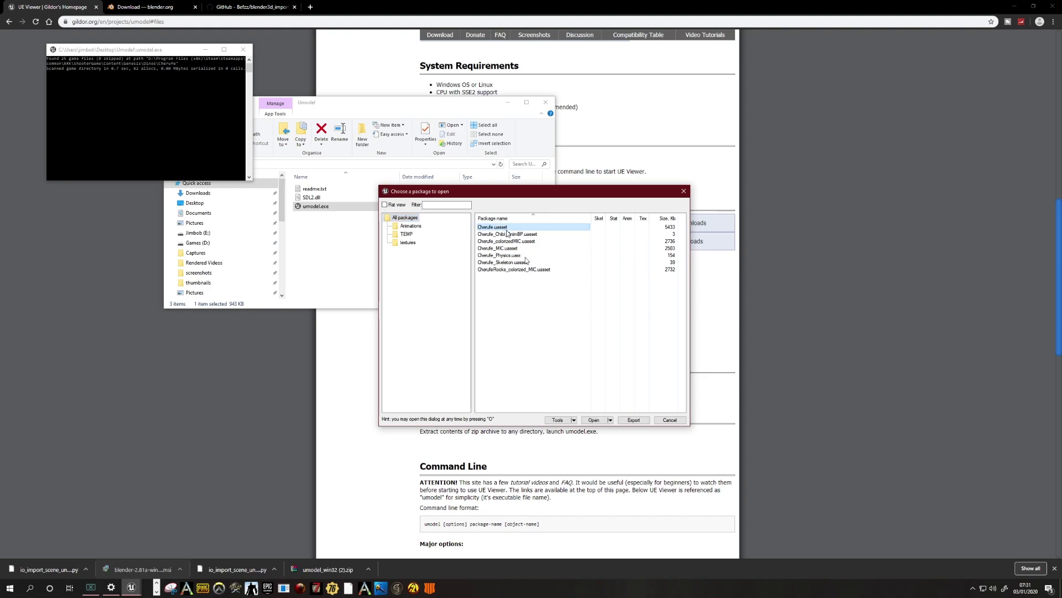
{"action": "left_click", "coordinate": [593, 420]}
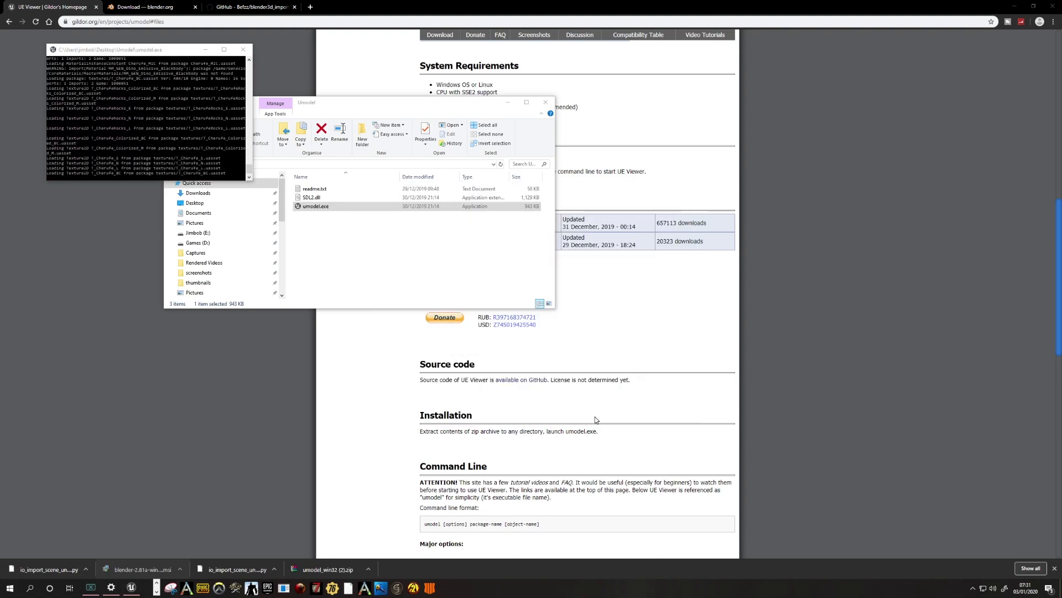
{"action": "left_click_drag", "start_coordinate": [564, 323], "coordinate": [476, 310]}
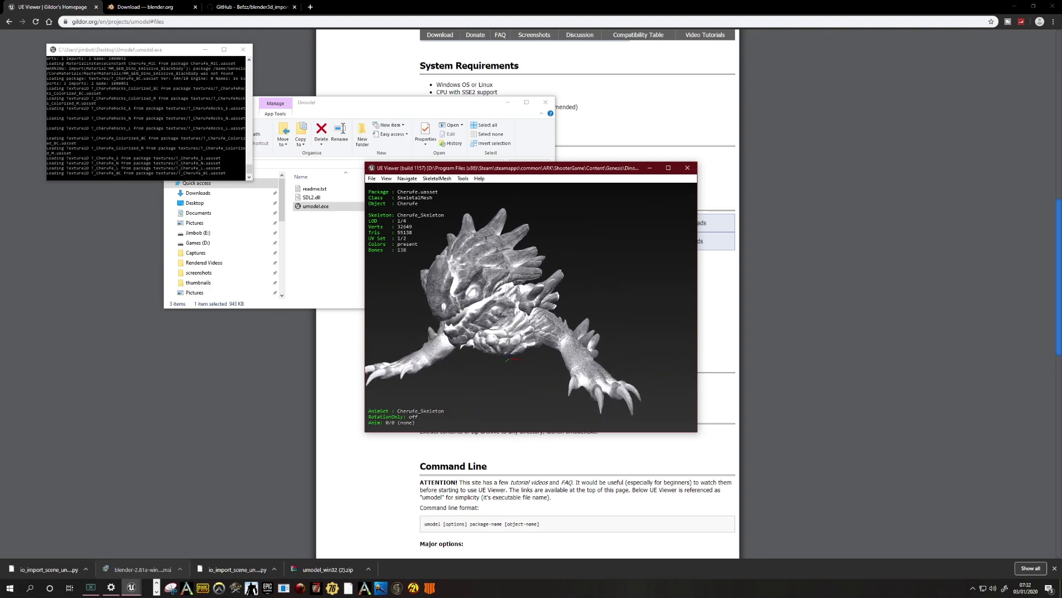
{"action": "left_click", "coordinate": [668, 168]}
{"action": "mouse_move", "coordinate": [494, 297]}
{"action": "left_mouse_down"}
{"action": "mouse_move", "coordinate": [619, 229]}
{"action": "mouse_move", "coordinate": [534, 183]}
{"action": "mouse_move", "coordinate": [517, 213]}
{"action": "mouse_move", "coordinate": [519, 257]}
{"action": "mouse_move", "coordinate": [501, 282]}
{"action": "mouse_move", "coordinate": [462, 263]}
{"action": "mouse_move", "coordinate": [437, 224]}
{"action": "mouse_move", "coordinate": [512, 269]}
{"action": "mouse_move", "coordinate": [592, 224]}
{"action": "mouse_move", "coordinate": [517, 221]}
{"action": "mouse_move", "coordinate": [462, 238]}
{"action": "mouse_move", "coordinate": [506, 280]}
{"action": "mouse_move", "coordinate": [586, 243]}
{"action": "mouse_move", "coordinate": [545, 285]}
{"action": "mouse_move", "coordinate": [501, 260]}
{"action": "mouse_move", "coordinate": [457, 277]}
{"action": "mouse_move", "coordinate": [475, 298]}
{"action": "left_mouse_up"}
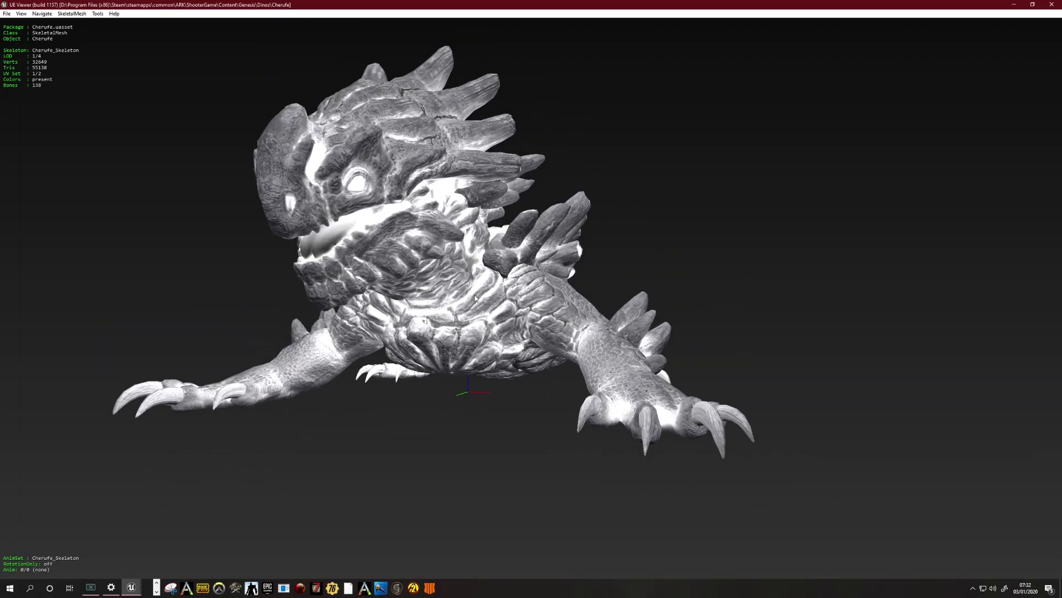
Step: Close the model viewer and relaunch umodel.exe from the Umodel folder
{"action": "left_click", "coordinate": [1053, 6]}
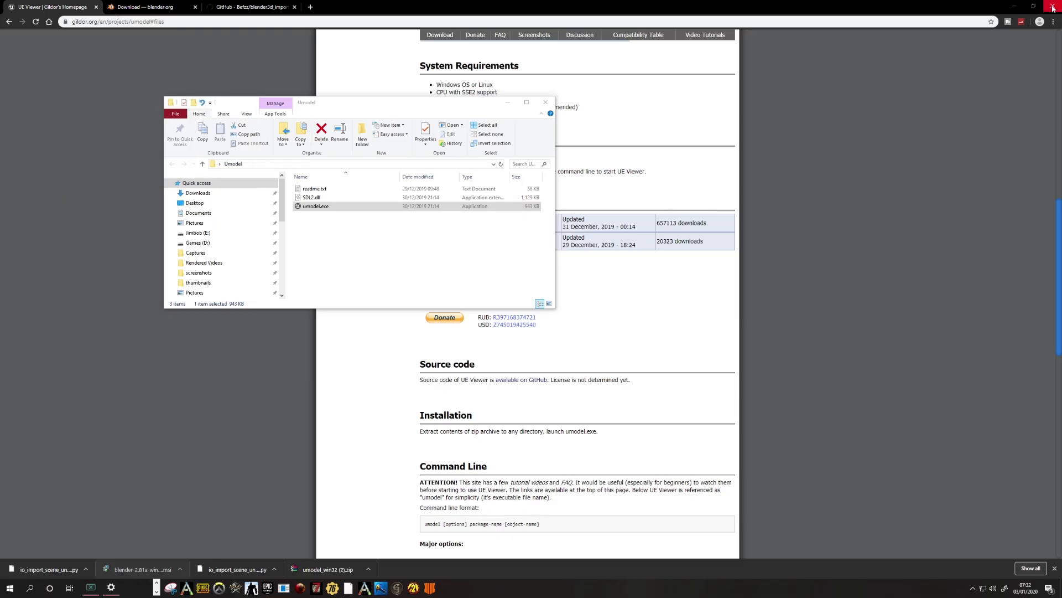
{"action": "double_click", "coordinate": [320, 209]}
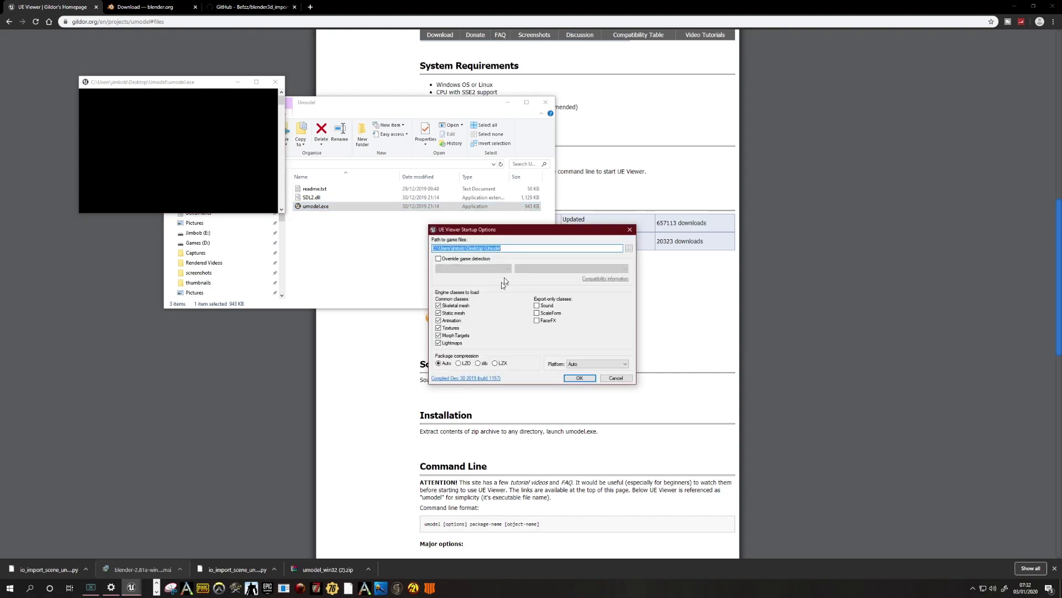
Step: Browse for the game files path, expanding the Games (D:) drive through Program Files (x86), Steam and steamapps to the common folder
{"action": "left_click", "coordinate": [630, 250]}
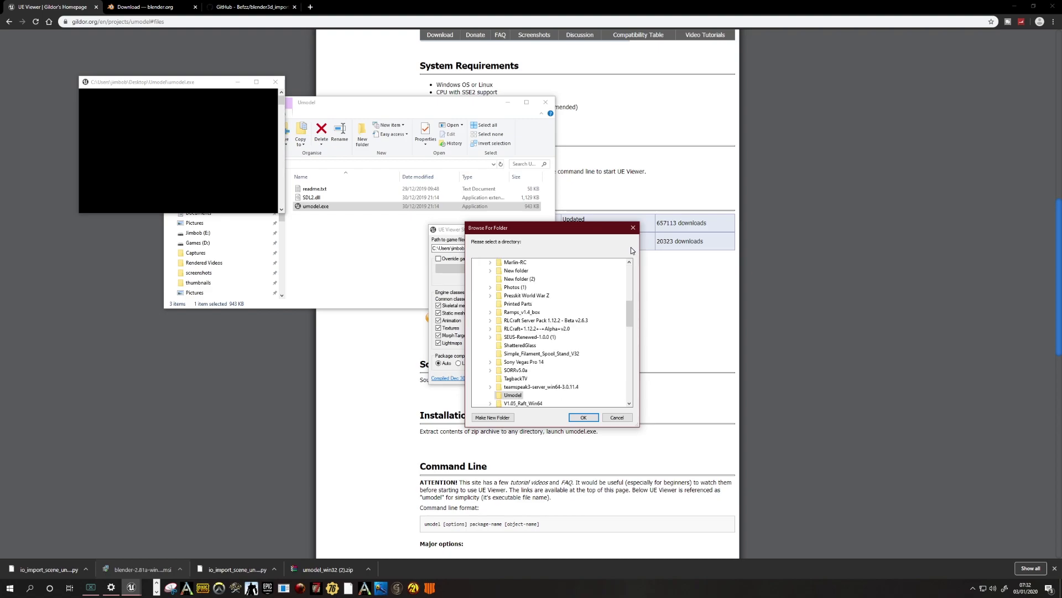
{"action": "left_click_drag", "start_coordinate": [629, 310], "coordinate": [631, 323]}
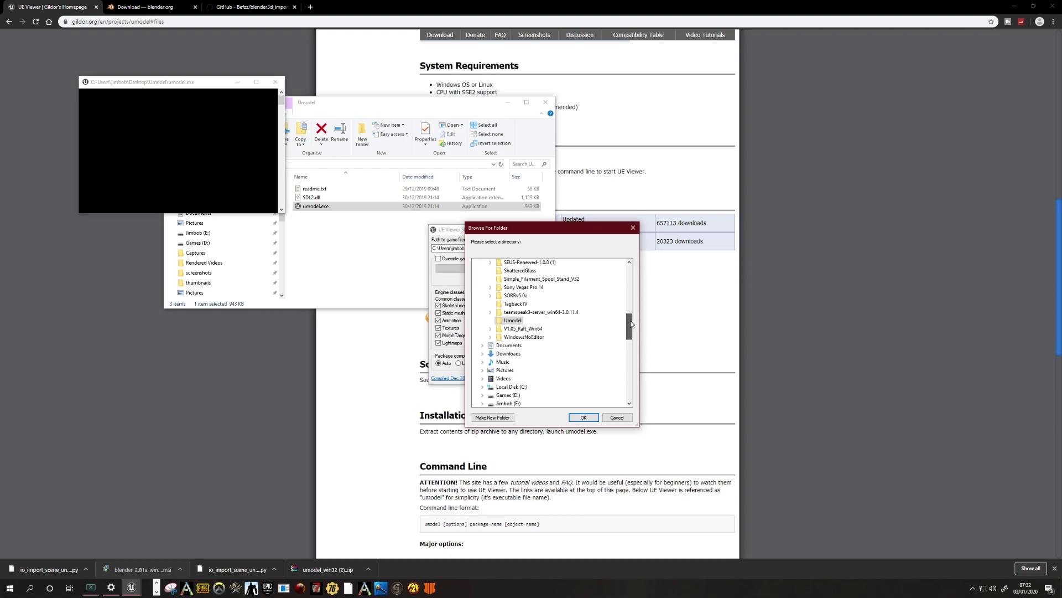
{"action": "scroll", "coordinate": [542, 310], "scroll_direction": "up", "scroll_amount": 11}
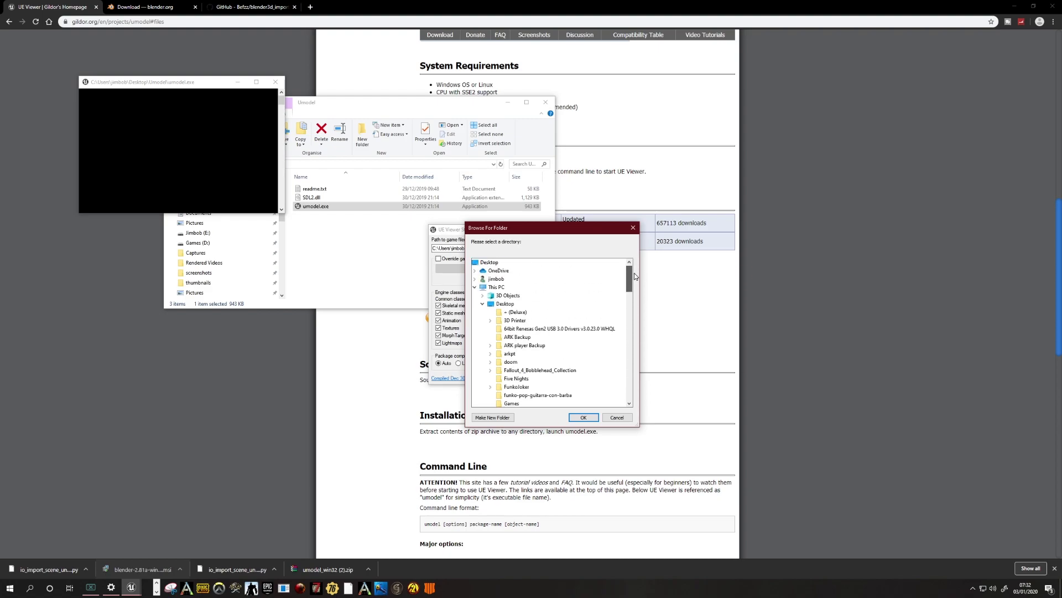
{"action": "left_click", "coordinate": [482, 304]}
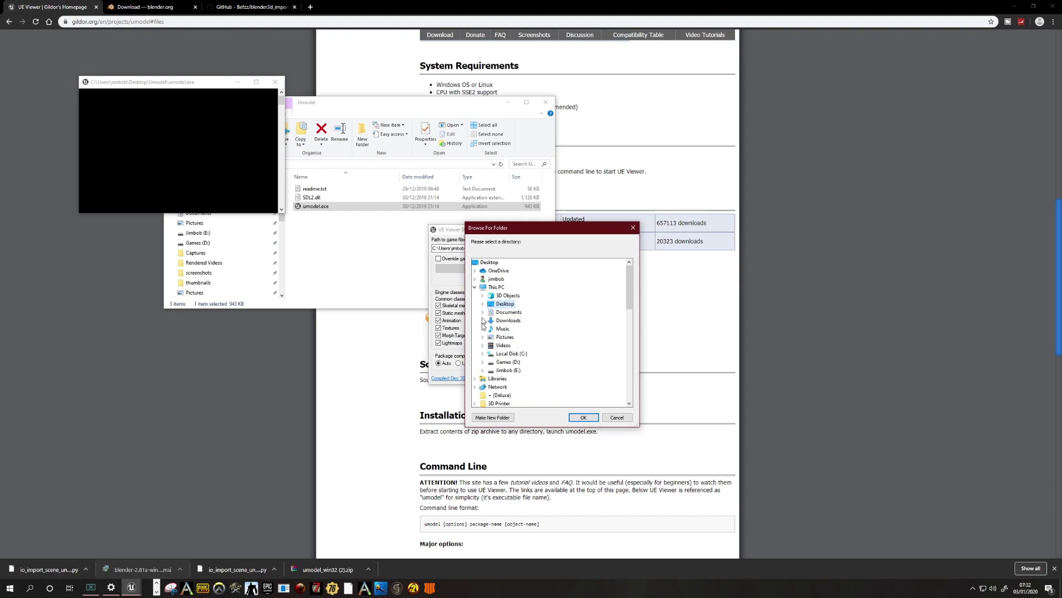
{"action": "double_click", "coordinate": [507, 362]}
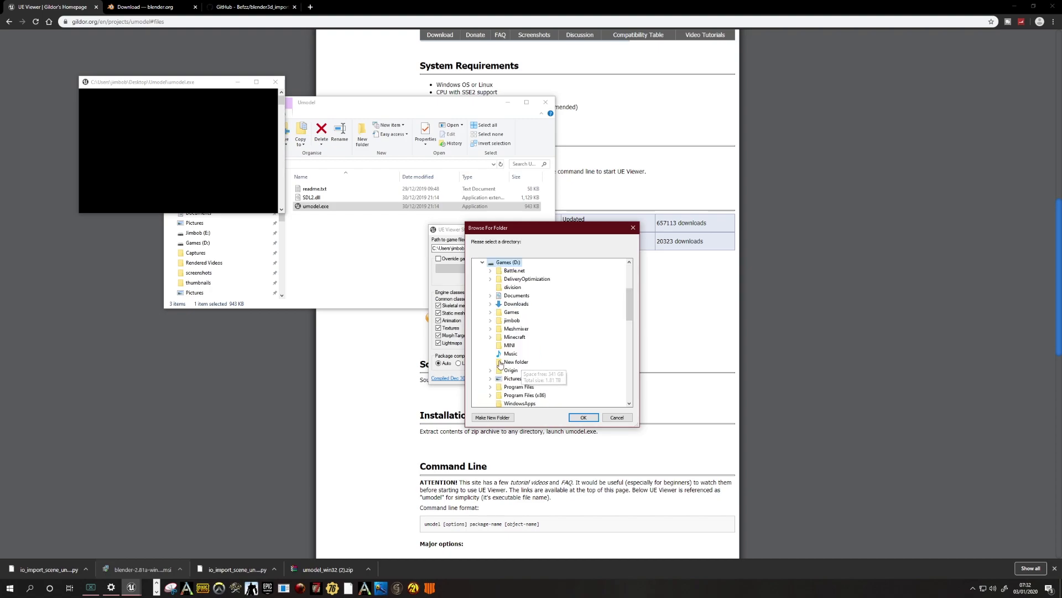
{"action": "scroll", "coordinate": [551, 384], "scroll_direction": "down", "scroll_amount": 2}
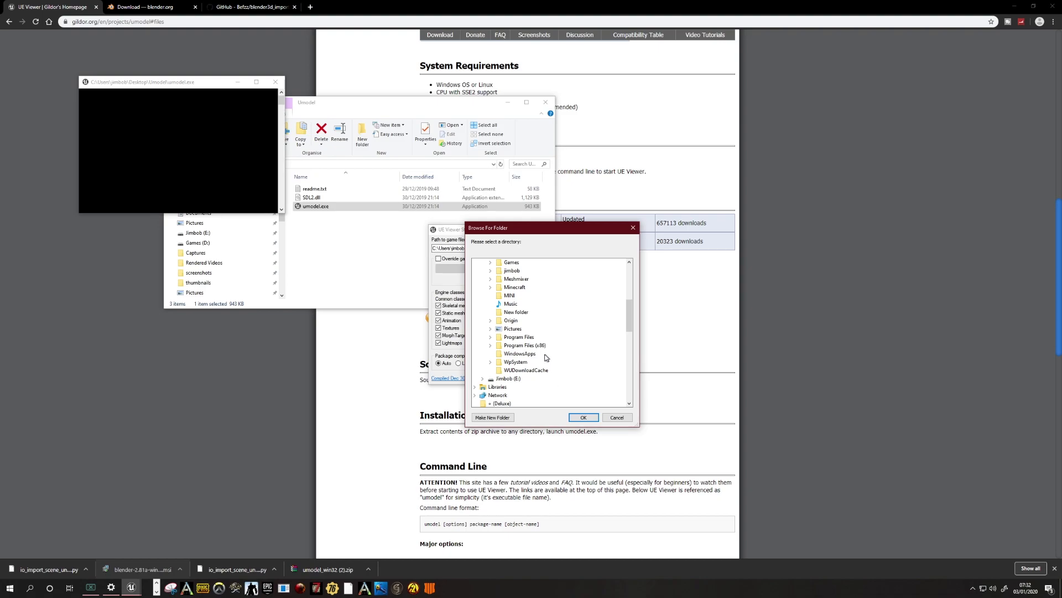
{"action": "double_click", "coordinate": [524, 345]}
{"action": "double_click", "coordinate": [518, 379]}
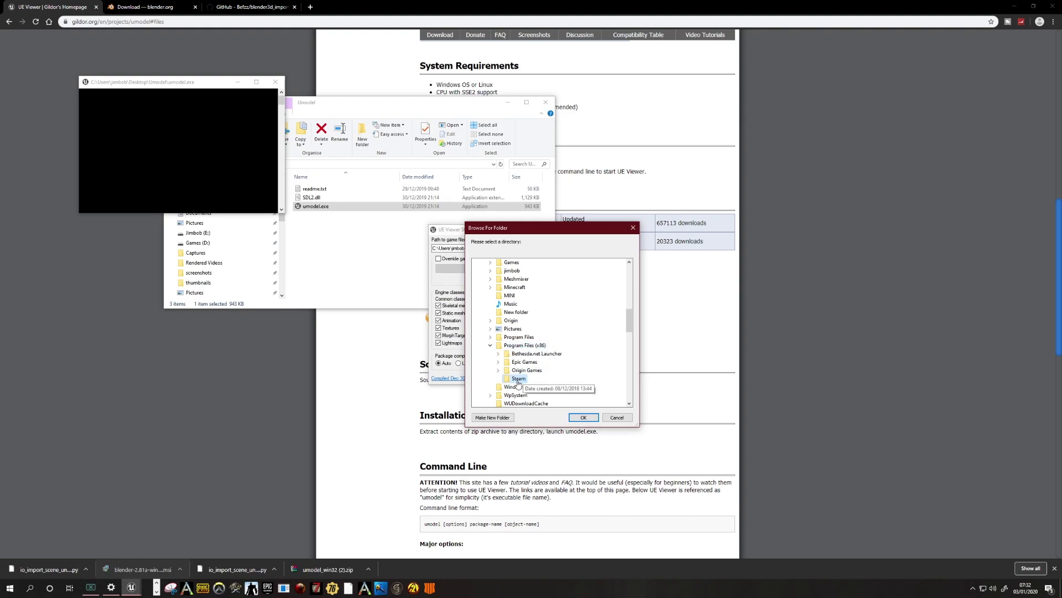
{"action": "scroll", "coordinate": [592, 365], "scroll_direction": "down", "scroll_amount": 2}
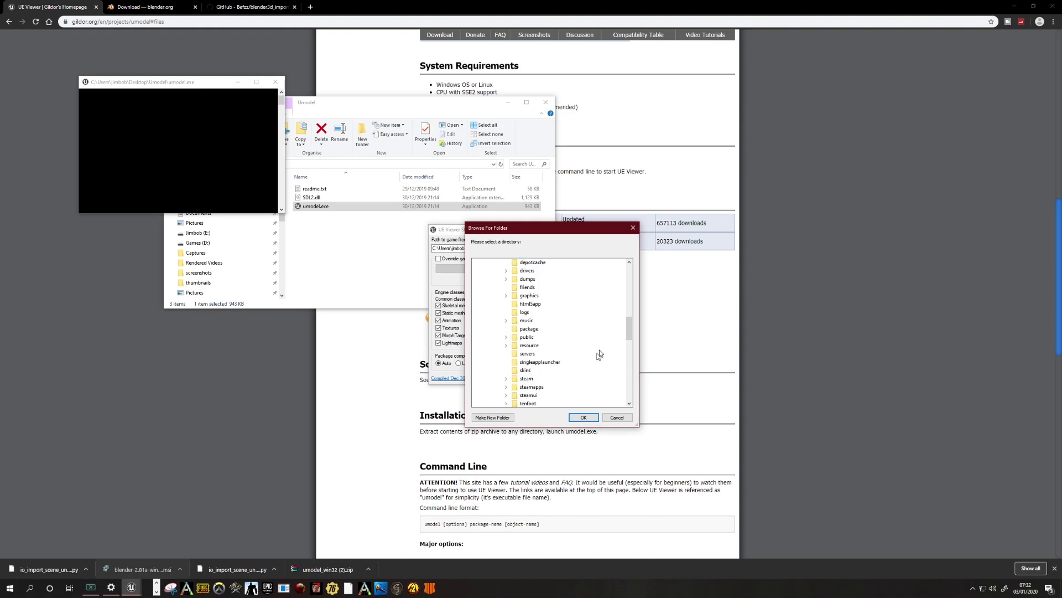
{"action": "scroll", "coordinate": [598, 352], "scroll_direction": "down", "scroll_amount": 2}
{"action": "double_click", "coordinate": [530, 337]}
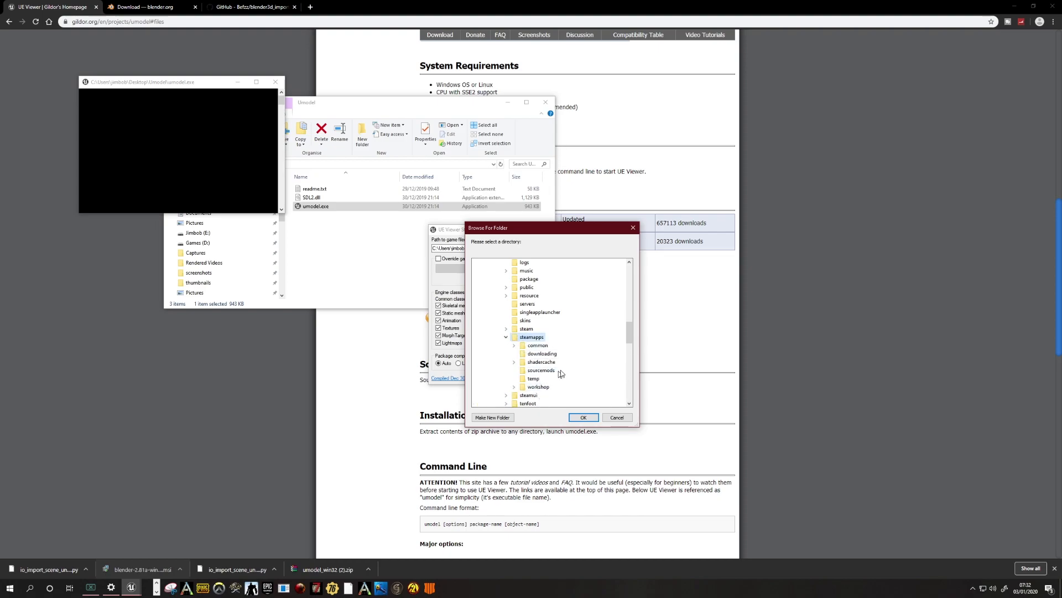
{"action": "double_click", "coordinate": [537, 345]}
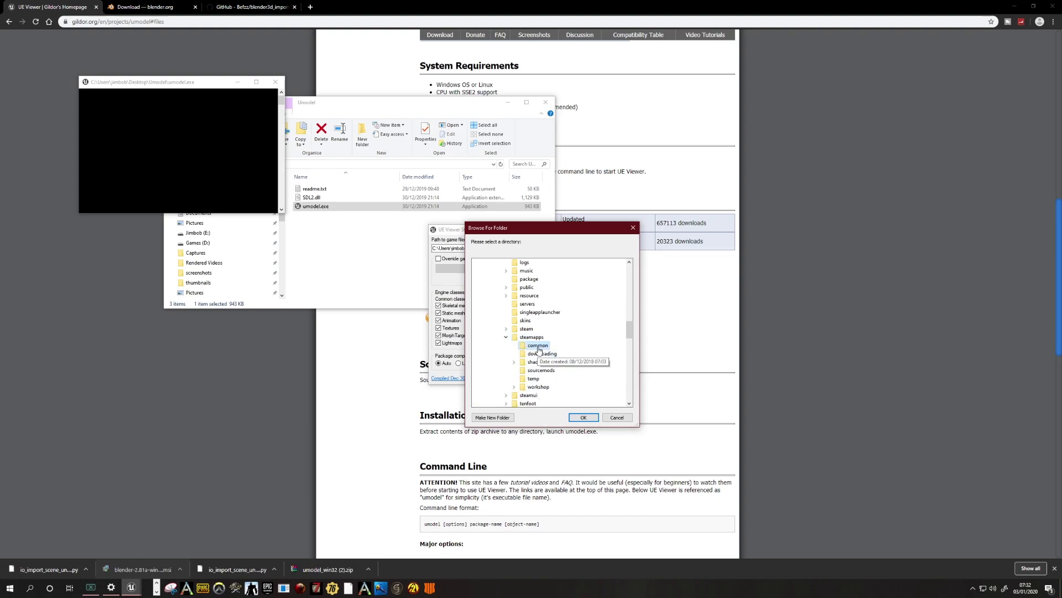
Step: Expand ARK\ShooterGame\Content\PrimalEarth\Dinos in the directory tree to reach the creature folders
{"action": "double_click", "coordinate": [540, 287]}
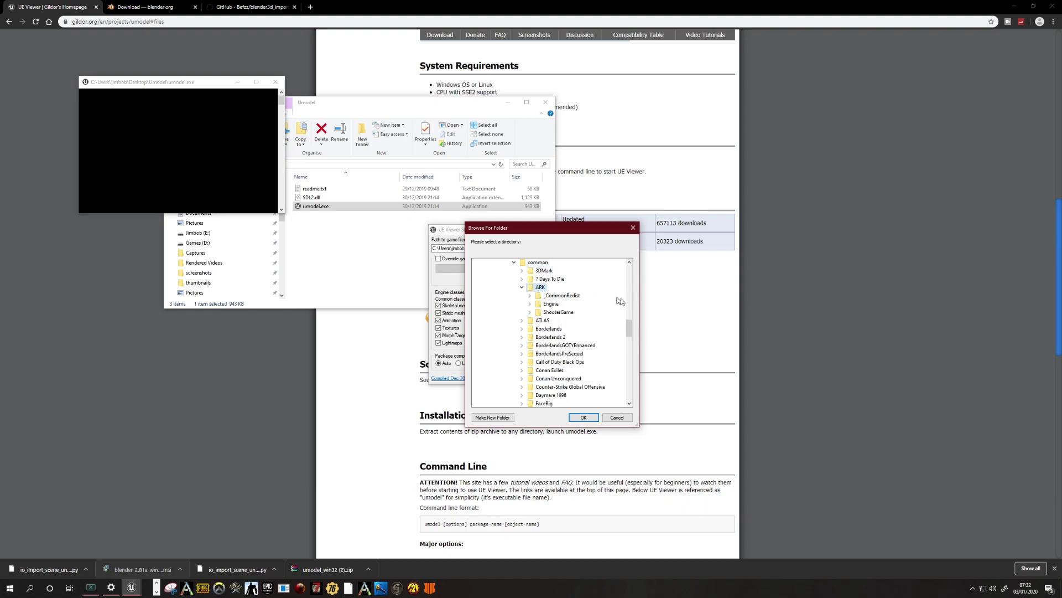
{"action": "double_click", "coordinate": [559, 312]}
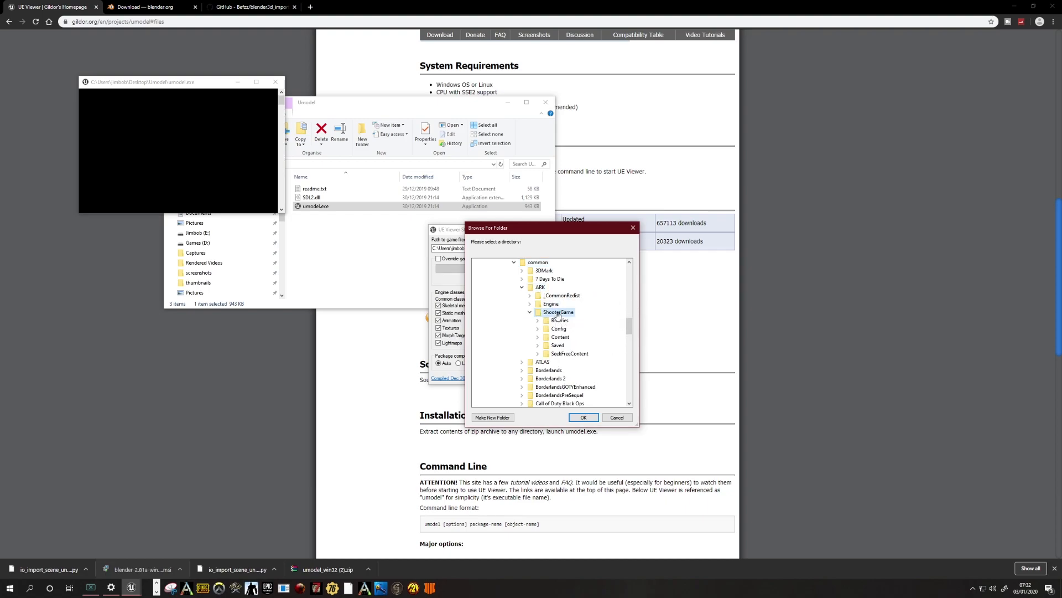
{"action": "double_click", "coordinate": [559, 337]}
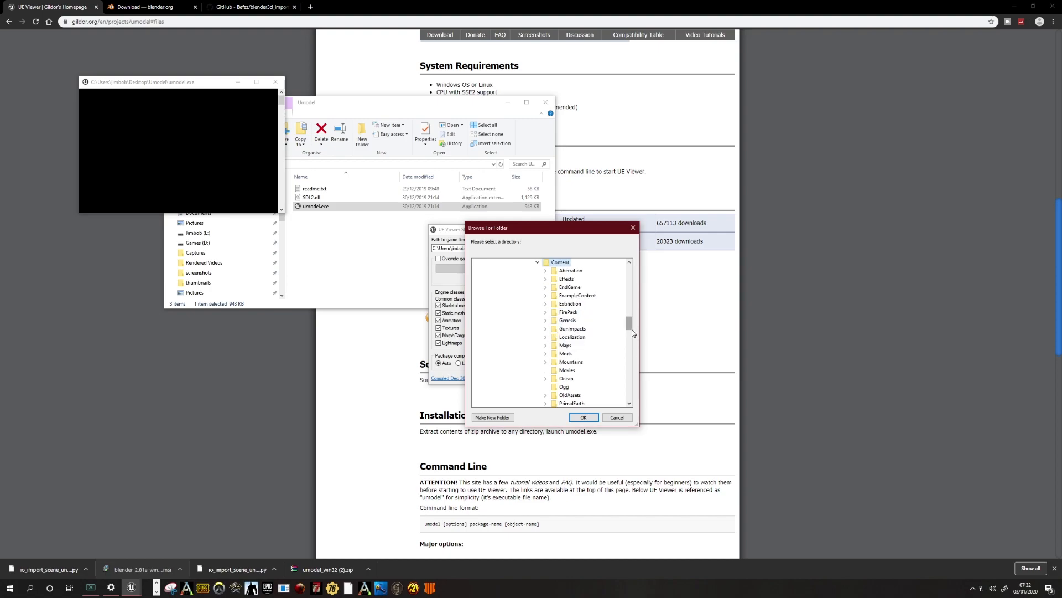
{"action": "left_click_drag", "start_coordinate": [631, 327], "coordinate": [635, 328]}
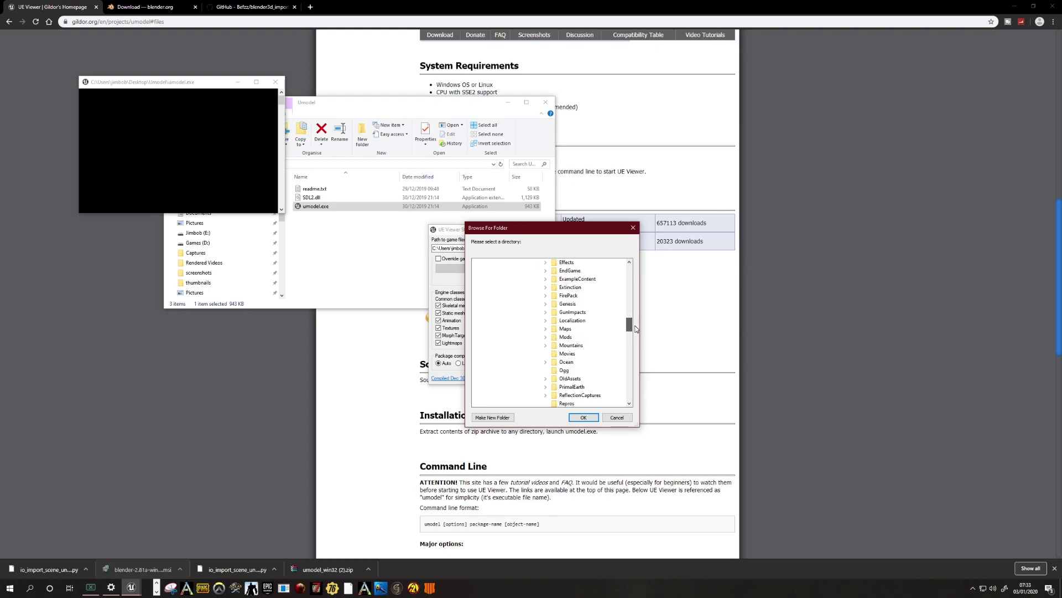
{"action": "left_click_drag", "start_coordinate": [635, 328], "coordinate": [636, 331]}
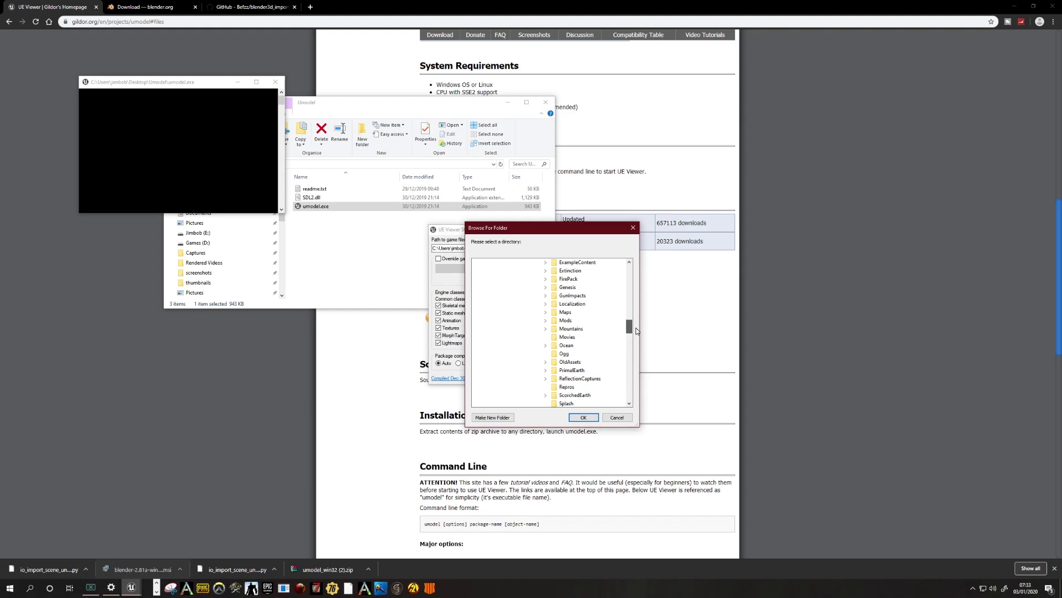
{"action": "double_click", "coordinate": [570, 370]}
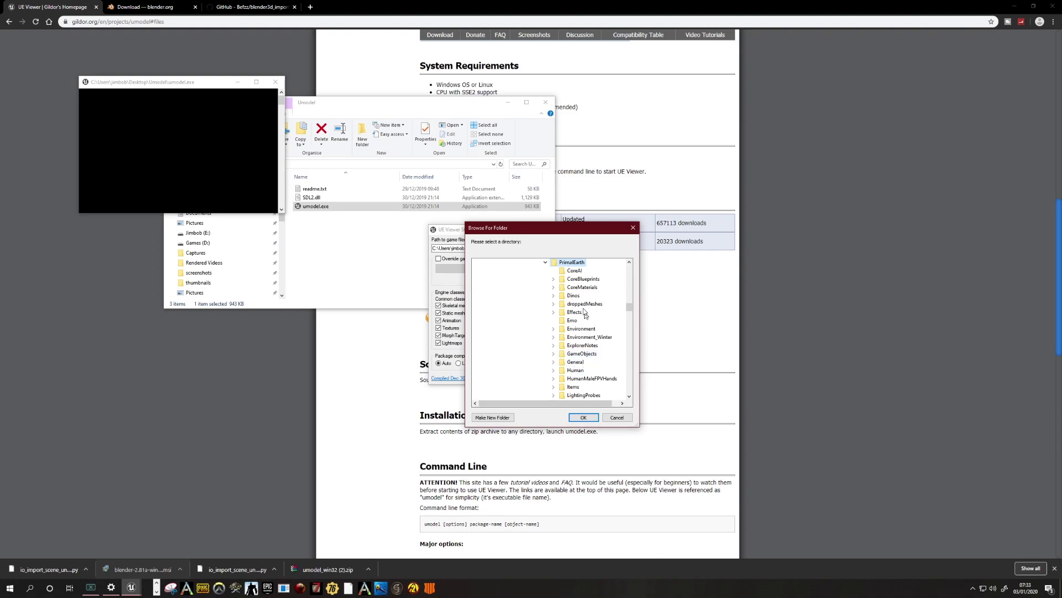
{"action": "double_click", "coordinate": [573, 297]}
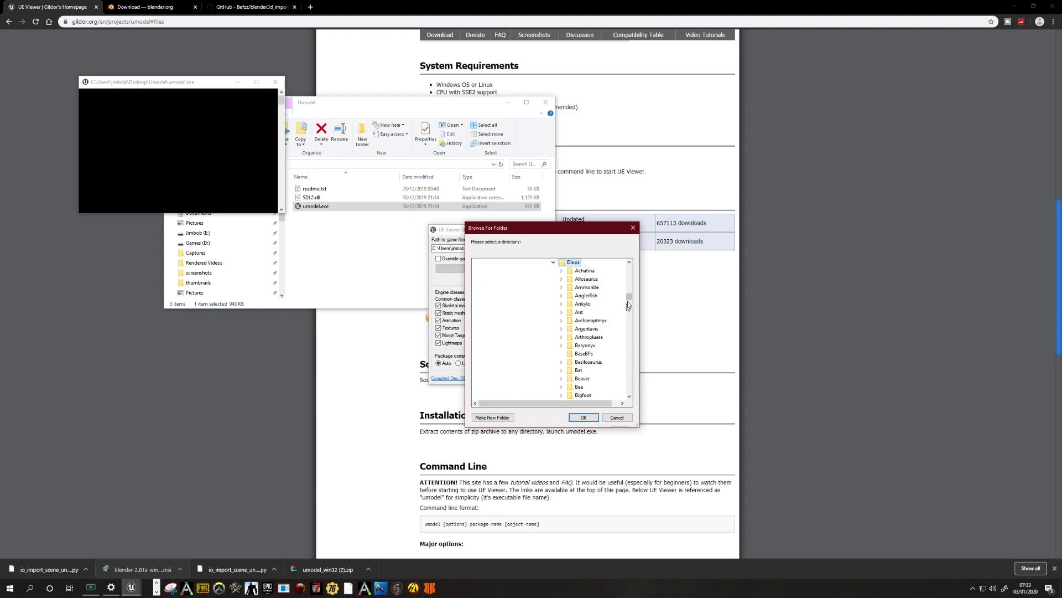
Step: Choose the Giganotosaurus folder inside Dinos as the path to the game files
{"action": "left_click_drag", "start_coordinate": [631, 294], "coordinate": [630, 297]}
{"action": "left_click_drag", "start_coordinate": [630, 297], "coordinate": [629, 302]}
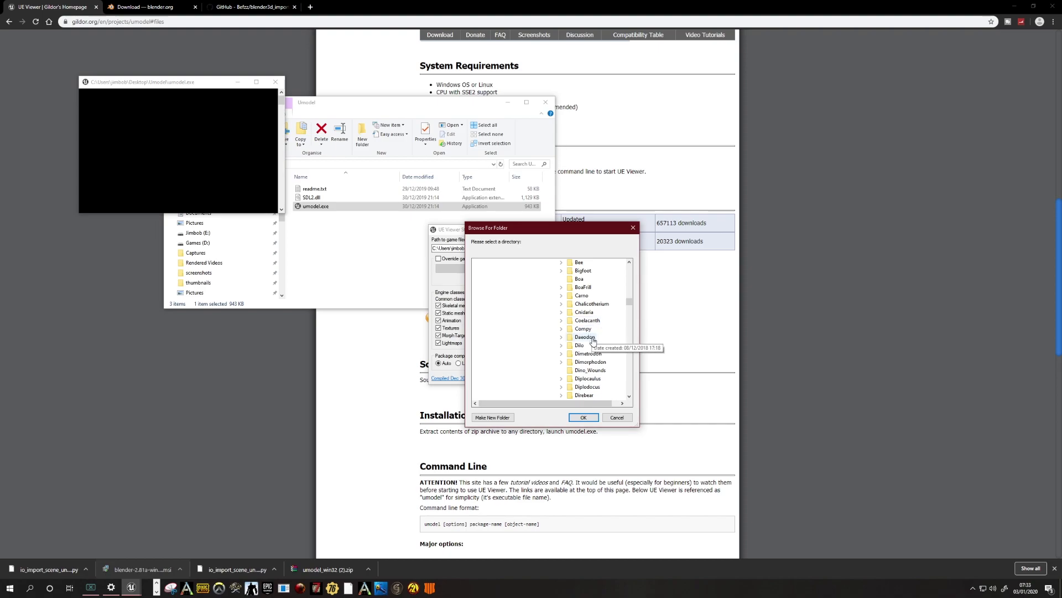
{"action": "scroll", "coordinate": [592, 365], "scroll_direction": "down", "scroll_amount": 8}
{"action": "scroll", "coordinate": [603, 332], "scroll_direction": "up", "scroll_amount": 2}
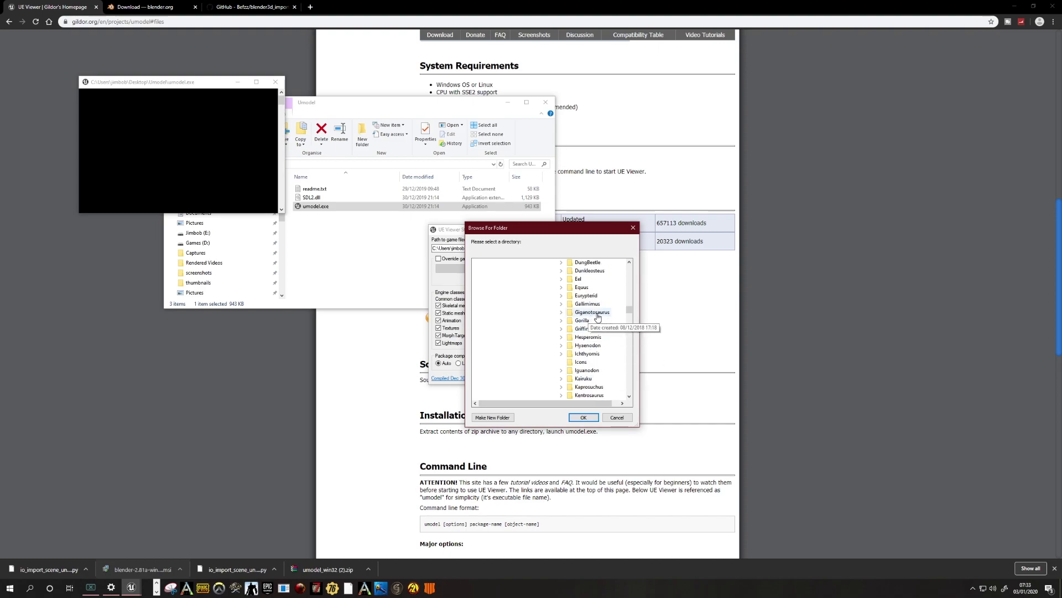
{"action": "double_click", "coordinate": [592, 313]}
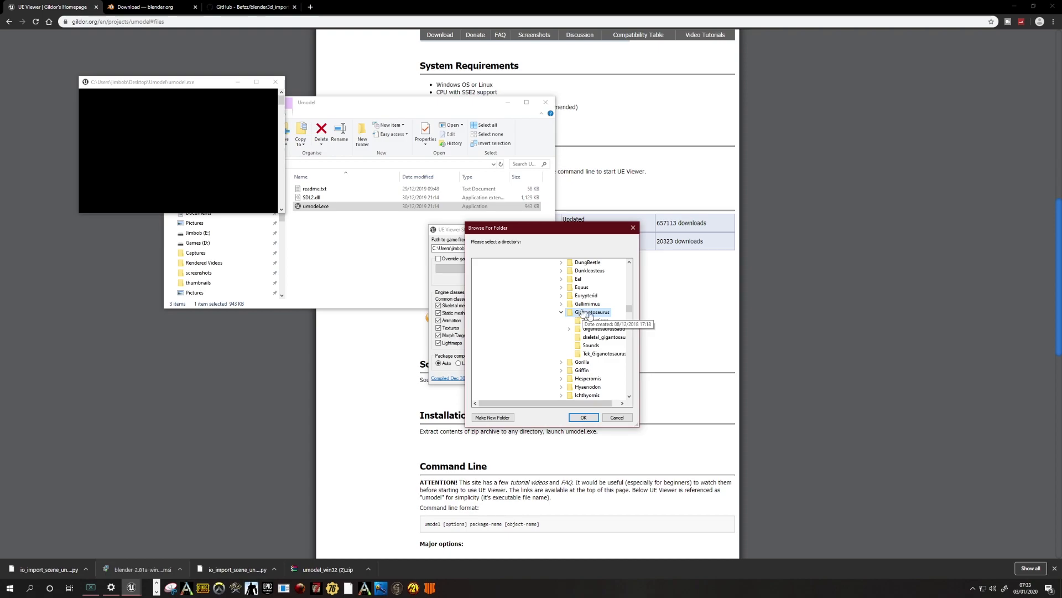
{"action": "left_click", "coordinate": [583, 417]}
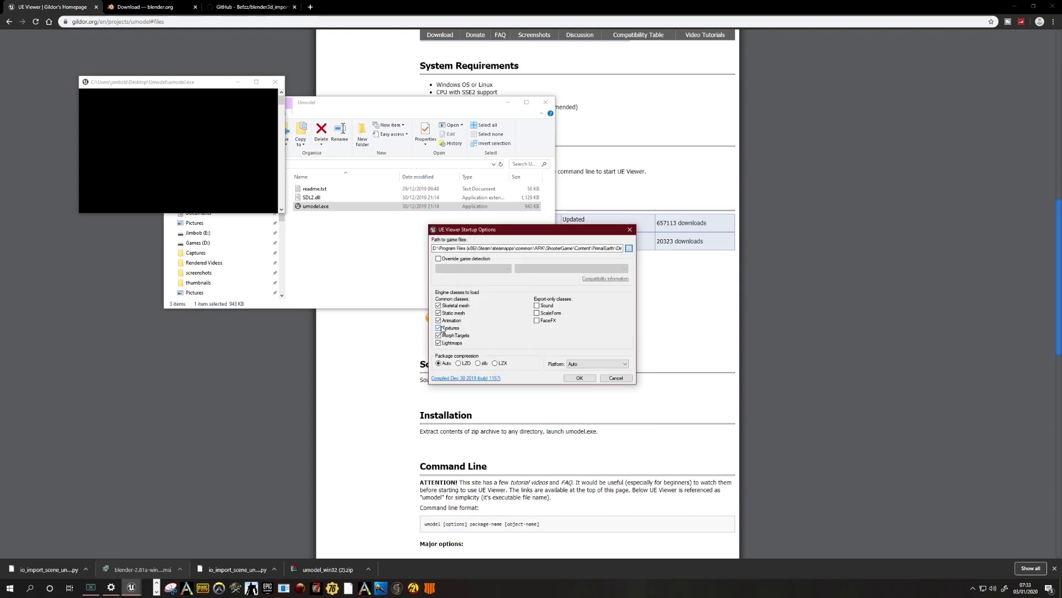
Step: Override game detection with Unreal engine 4 as the engine and Ark: Survival Evolved as the game
{"action": "left_click", "coordinate": [438, 258]}
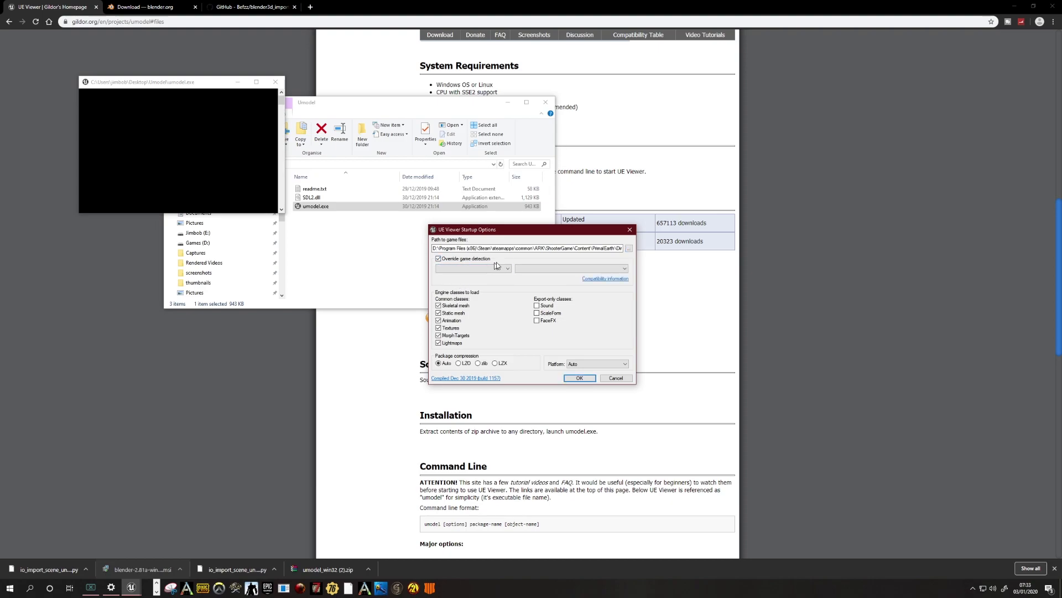
{"action": "left_click", "coordinate": [499, 269]}
{"action": "left_click", "coordinate": [495, 299]}
{"action": "left_click", "coordinate": [547, 270]}
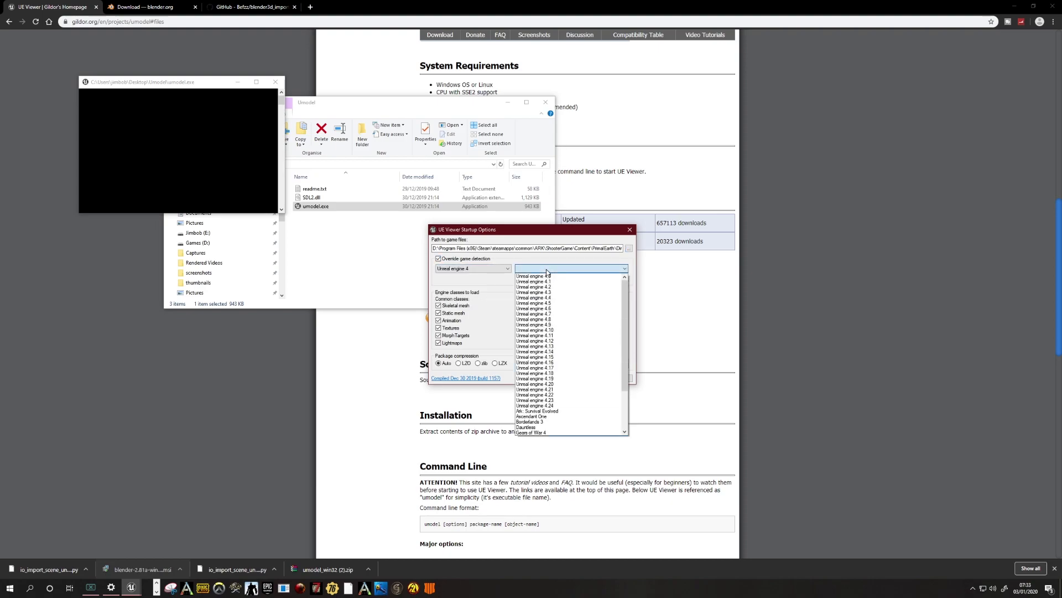
{"action": "left_click", "coordinate": [553, 412]}
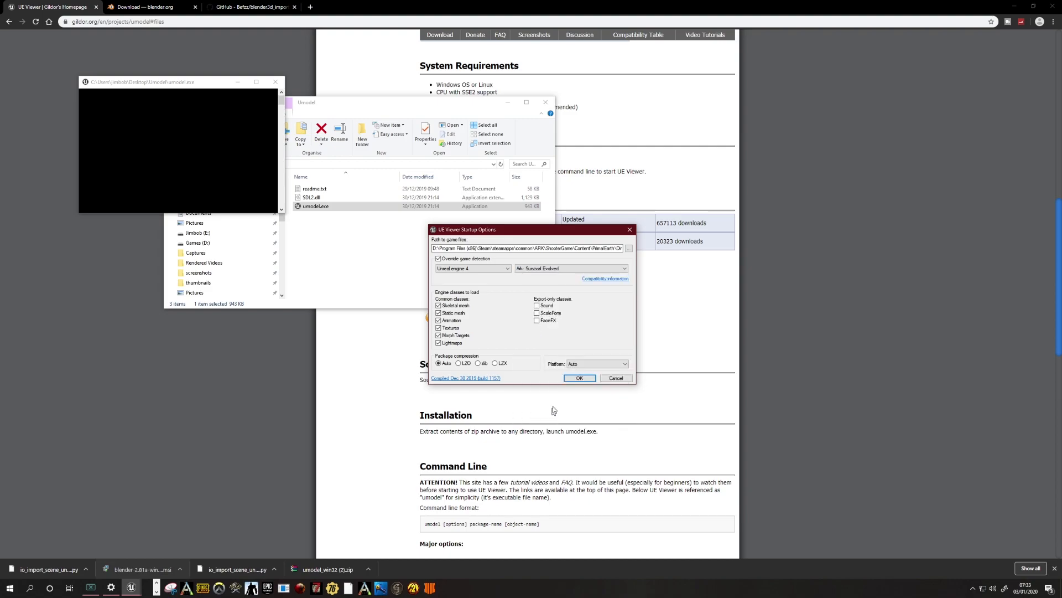
Step: Exclude Animation and MorphTargets from the engine classes to load and accept the startup options
{"action": "left_click", "coordinate": [439, 321]}
{"action": "left_click", "coordinate": [439, 336]}
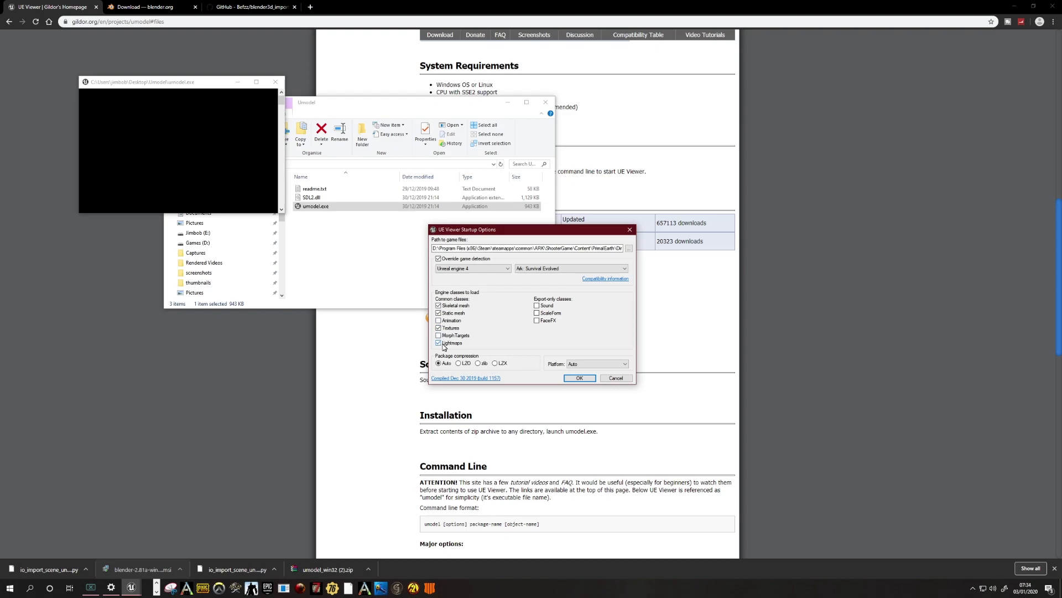
{"action": "left_click", "coordinate": [578, 378]}
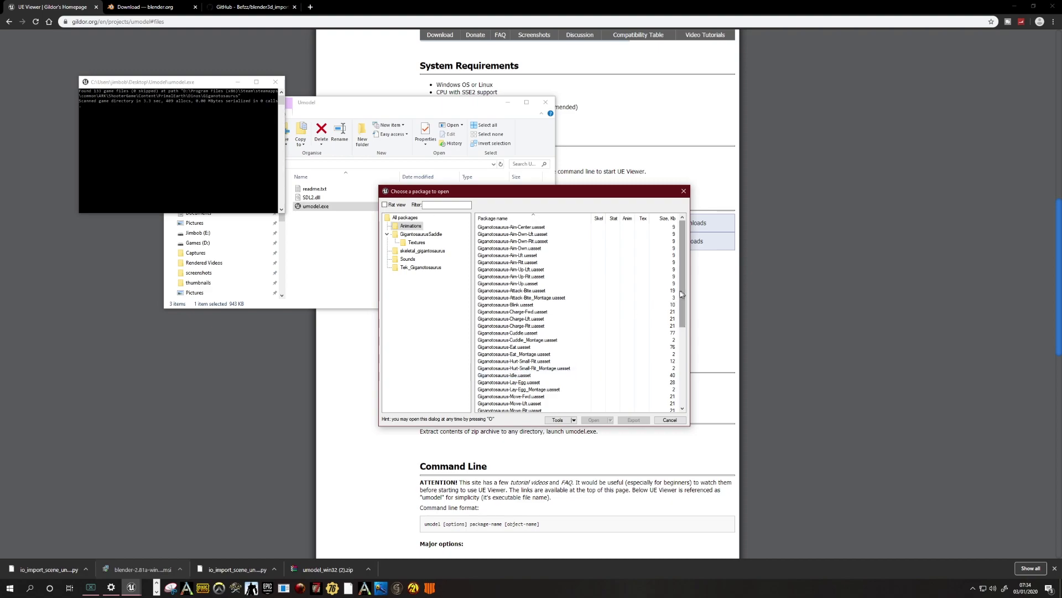
Step: Open Giganotosaurus.uasset from the root of all packages and rotate its model in a maximized viewer window to face the camera
{"action": "left_click", "coordinate": [405, 218]}
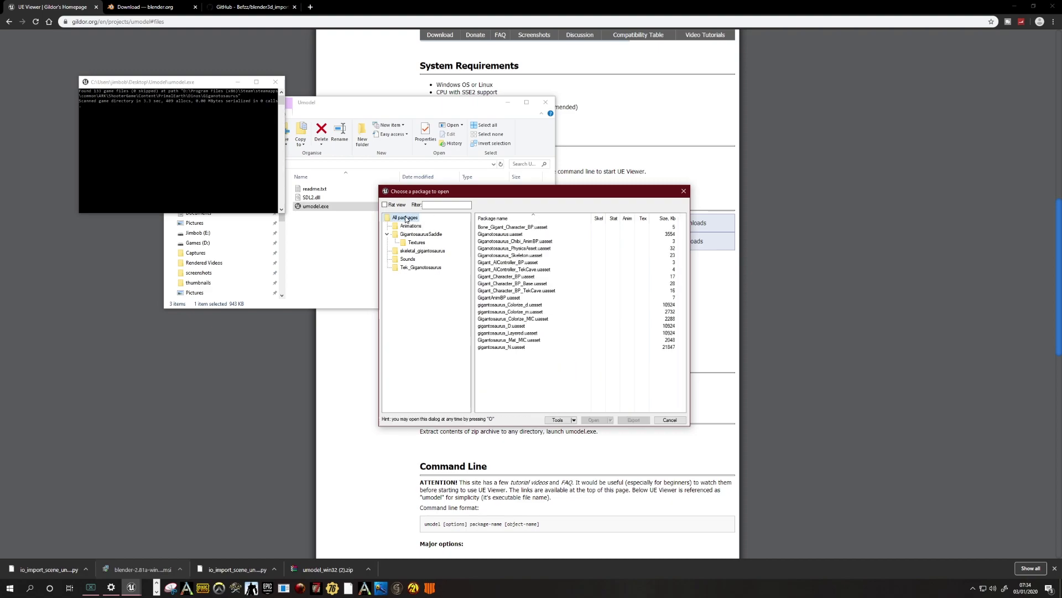
{"action": "left_click", "coordinate": [526, 235]}
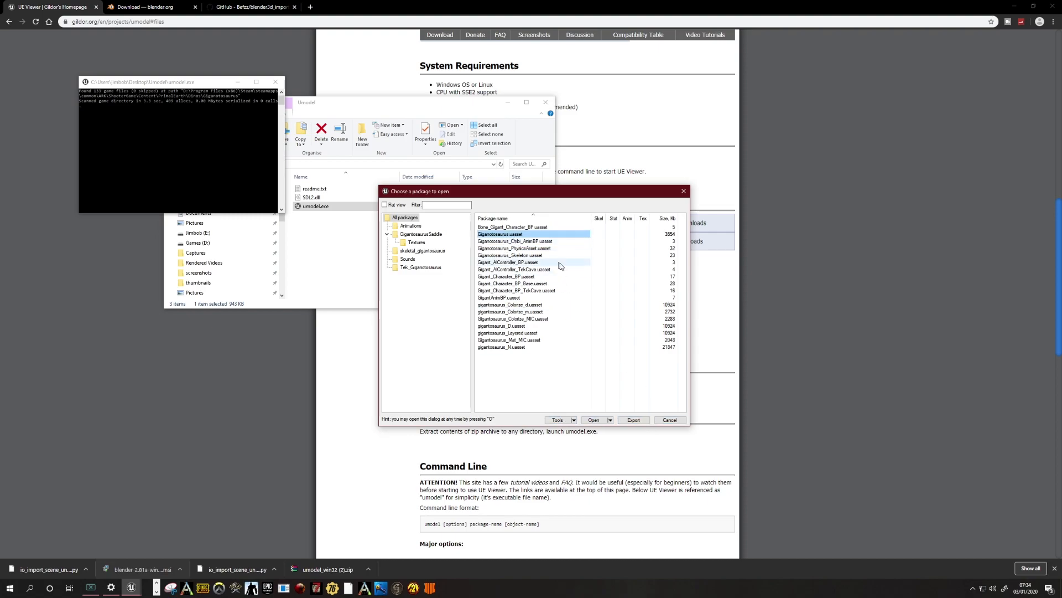
{"action": "left_click", "coordinate": [594, 420]}
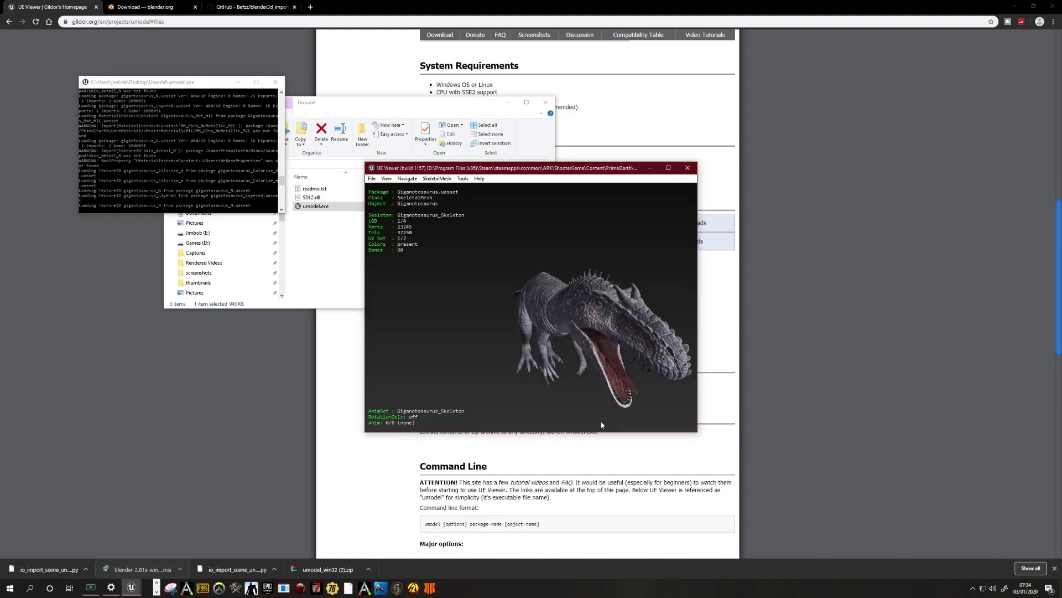
{"action": "left_click_drag", "start_coordinate": [619, 368], "coordinate": [515, 371]}
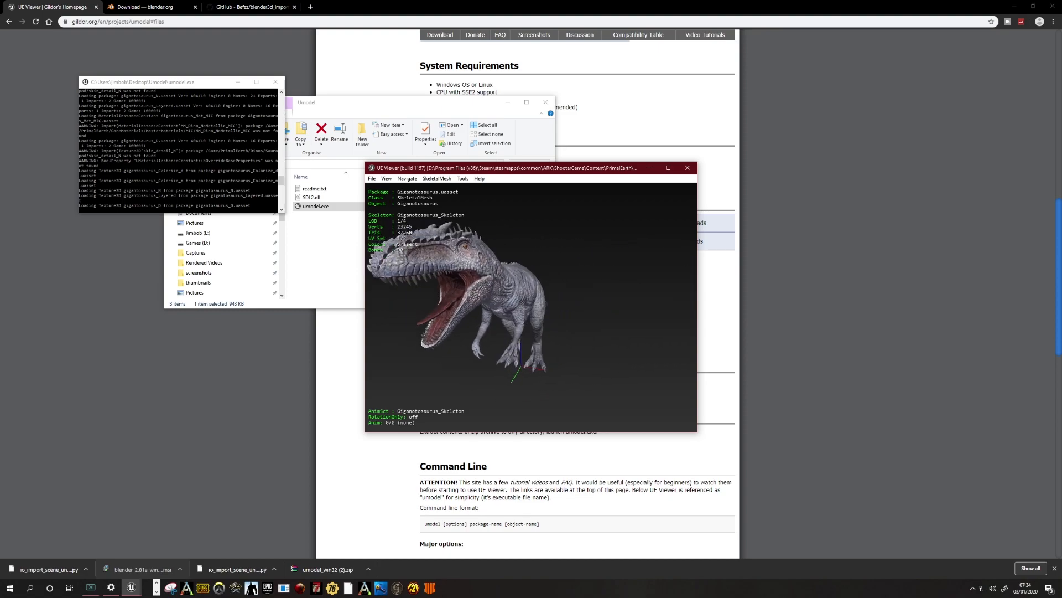
{"action": "left_click", "coordinate": [669, 167]}
{"action": "left_click_drag", "start_coordinate": [668, 179], "coordinate": [354, 229]}
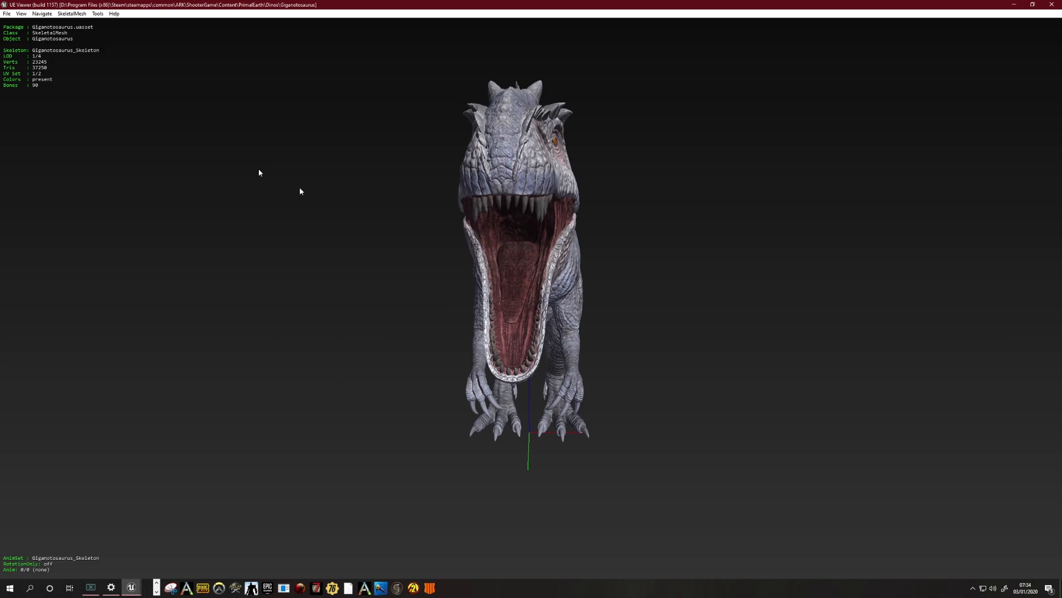
Step: Start exporting the current Giganotosaurus object and choose the Umodel folder on the Desktop as the export folder
{"action": "left_click", "coordinate": [7, 14]}
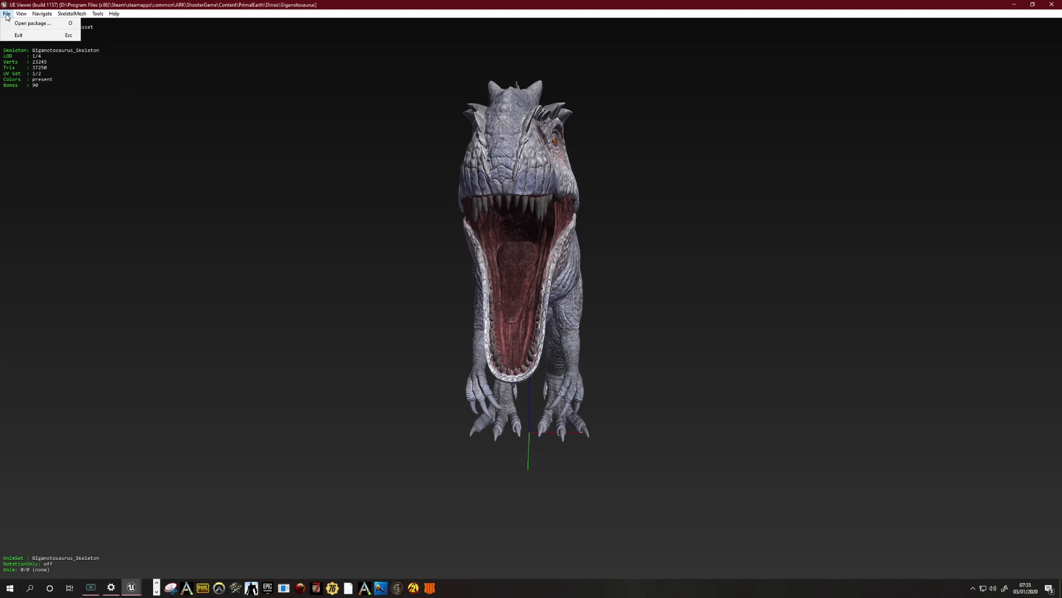
{"action": "mouse_move", "coordinate": [98, 14]}
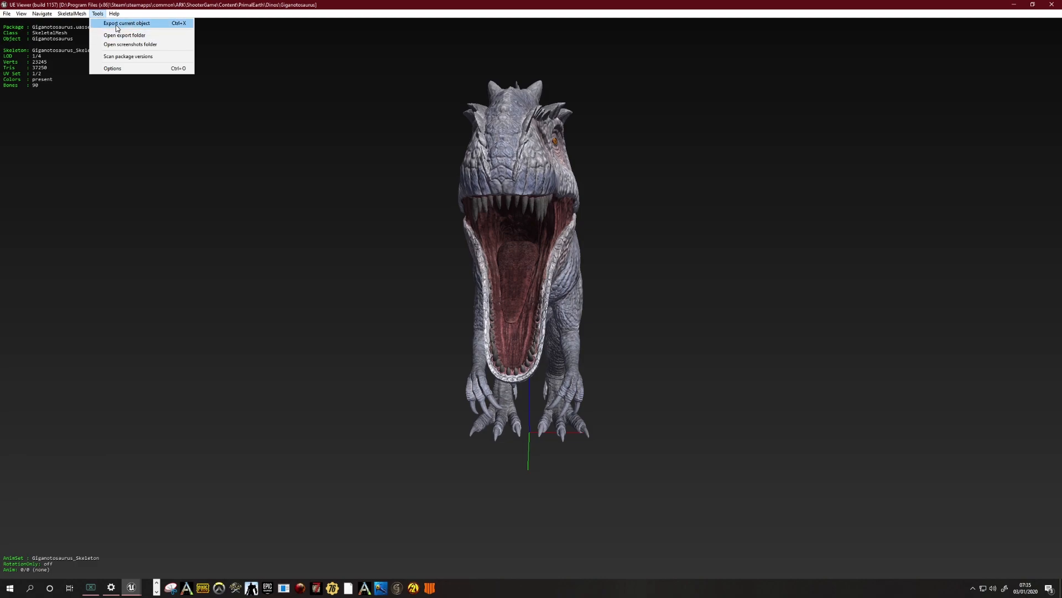
{"action": "left_click", "coordinate": [118, 25]}
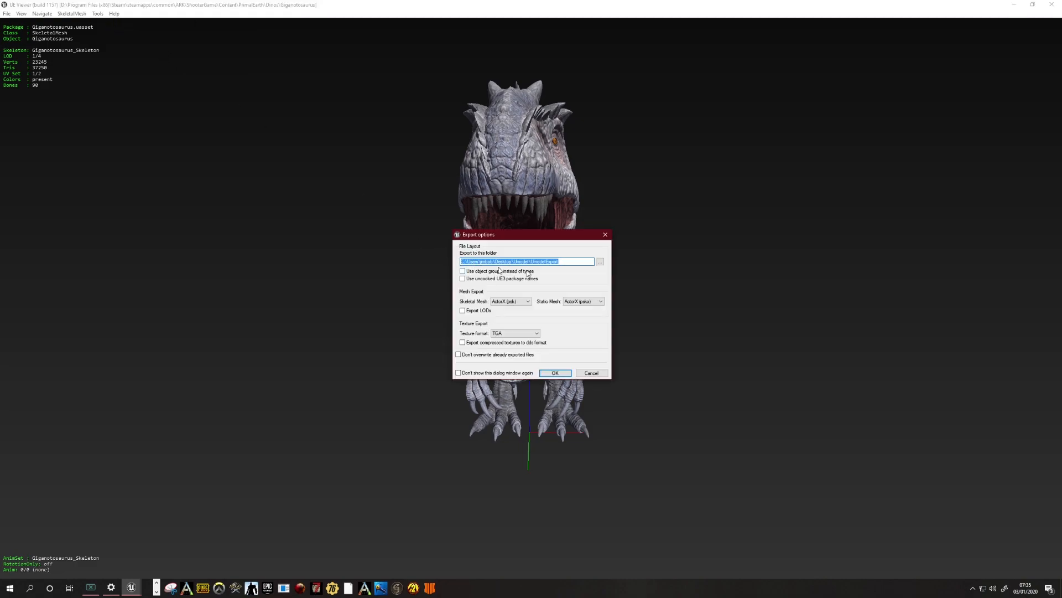
{"action": "left_click", "coordinate": [600, 262]}
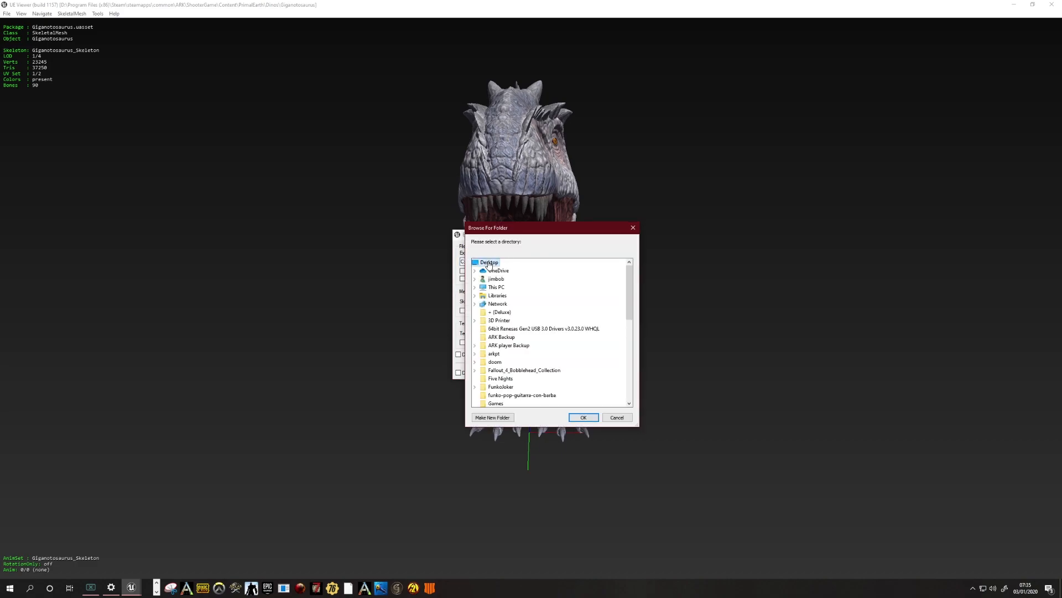
{"action": "left_click_drag", "start_coordinate": [628, 312], "coordinate": [623, 392]}
{"action": "left_click", "coordinate": [490, 379]}
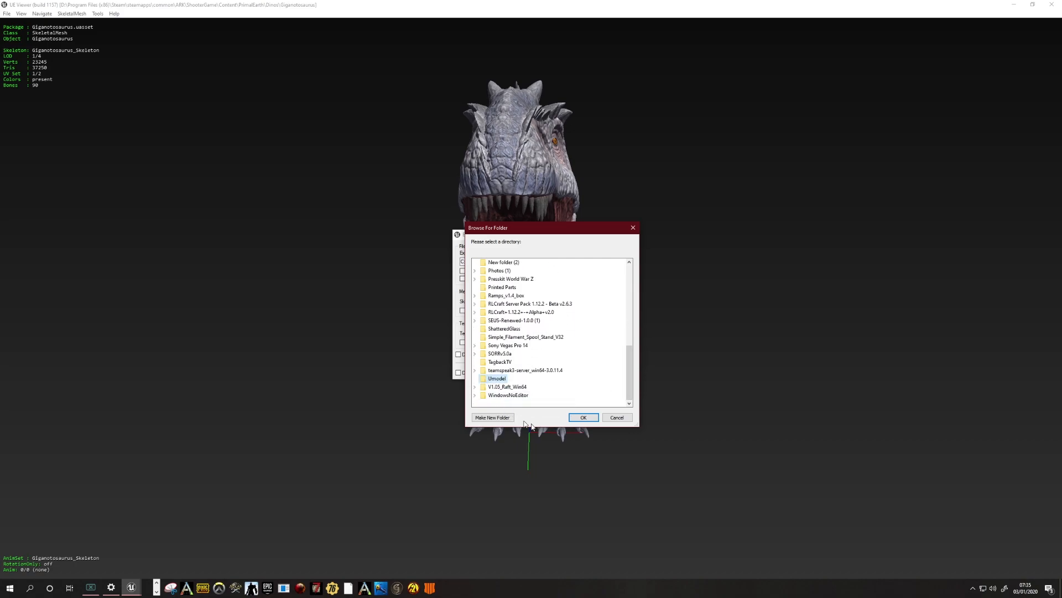
{"action": "left_click", "coordinate": [584, 418]}
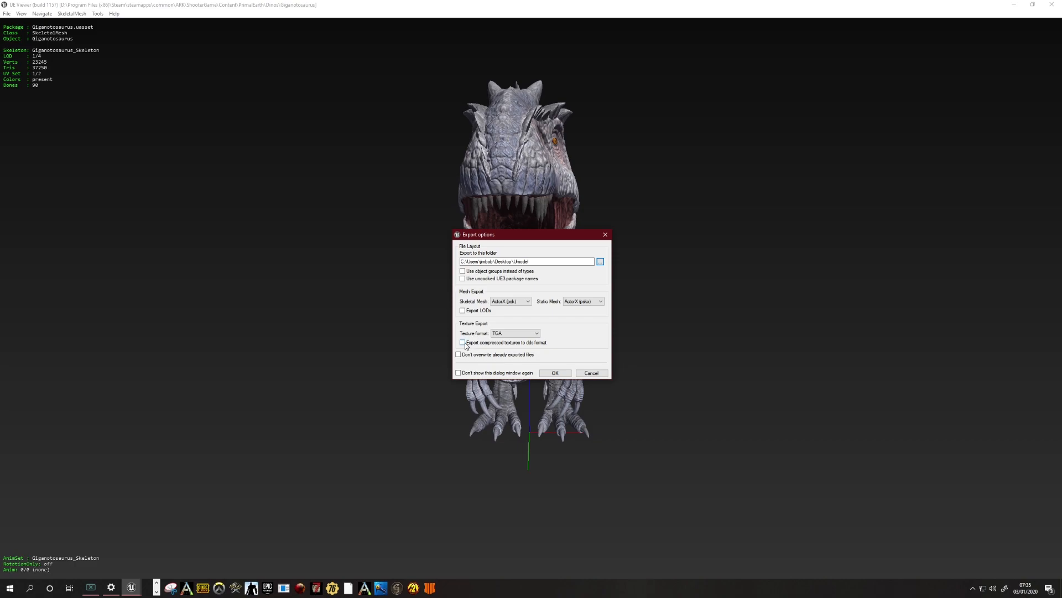
Step: Set the texture export format to PNG and run the export with ActorX mesh formats
{"action": "left_click", "coordinate": [511, 333]}
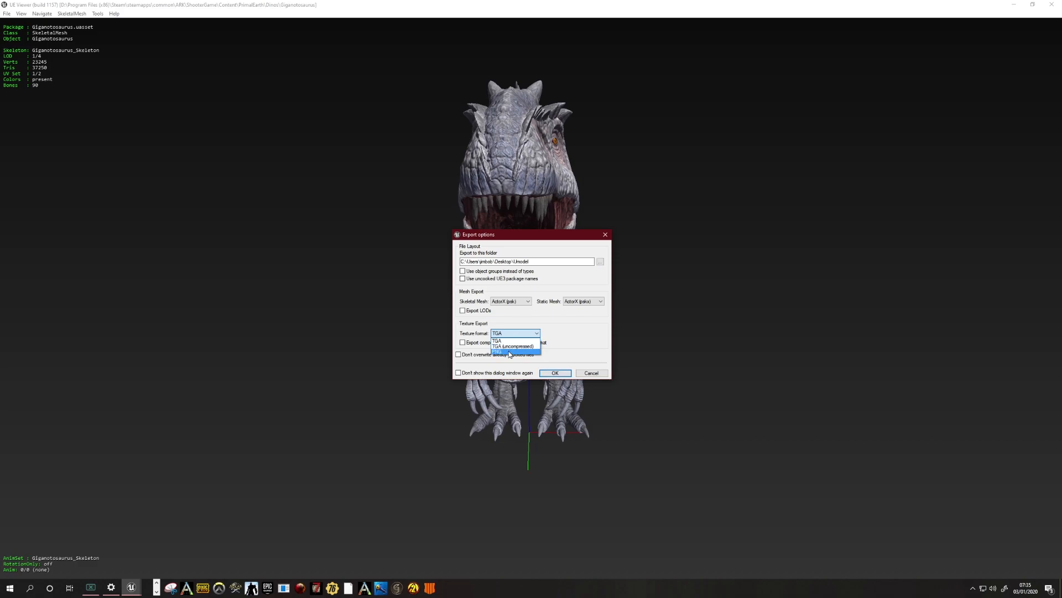
{"action": "left_click", "coordinate": [509, 351]}
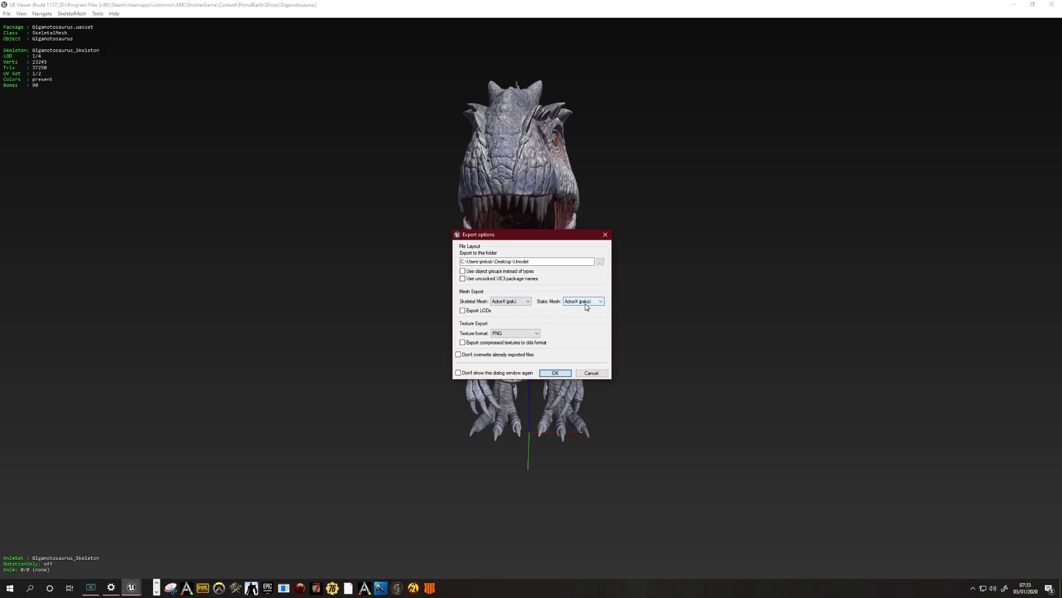
{"action": "left_click", "coordinate": [559, 374]}
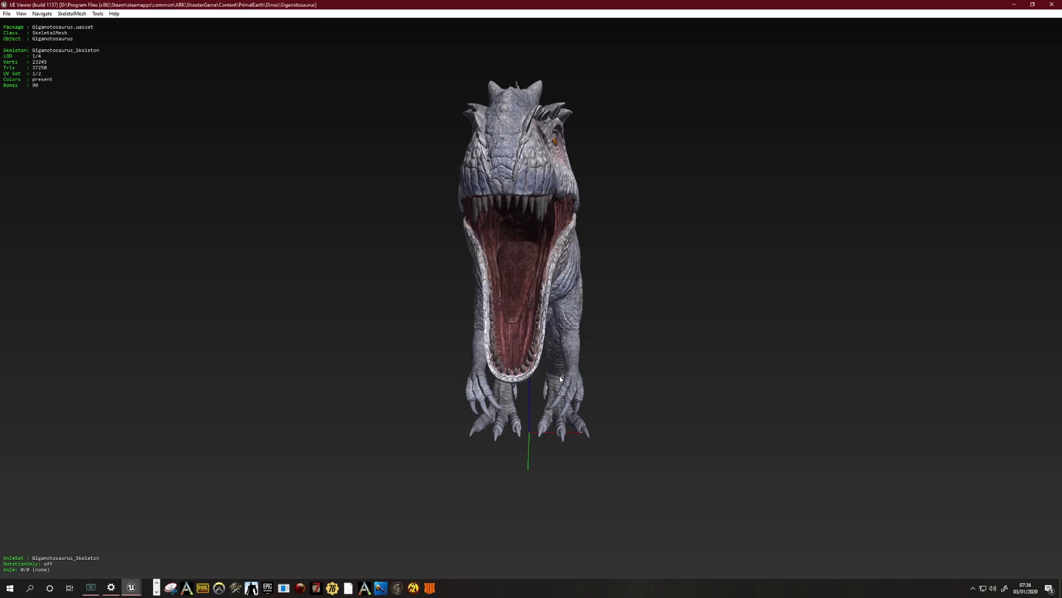
Step: Close UE Viewer and switch to the Blender download page in the browser
{"action": "left_click", "coordinate": [1051, 5]}
{"action": "left_click", "coordinate": [143, 7]}
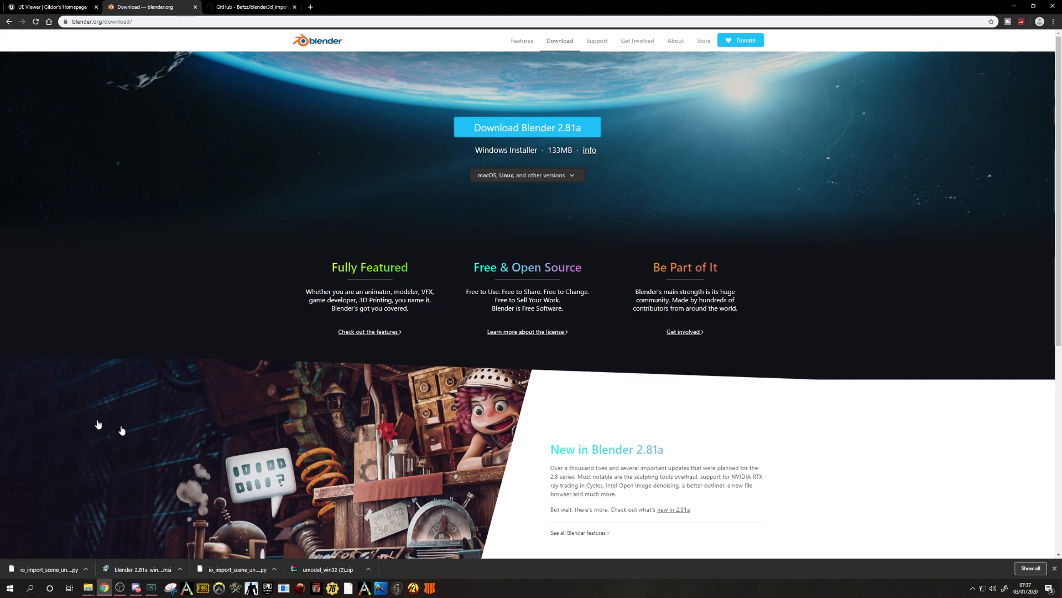
{"action": "left_click", "coordinate": [8, 589]}
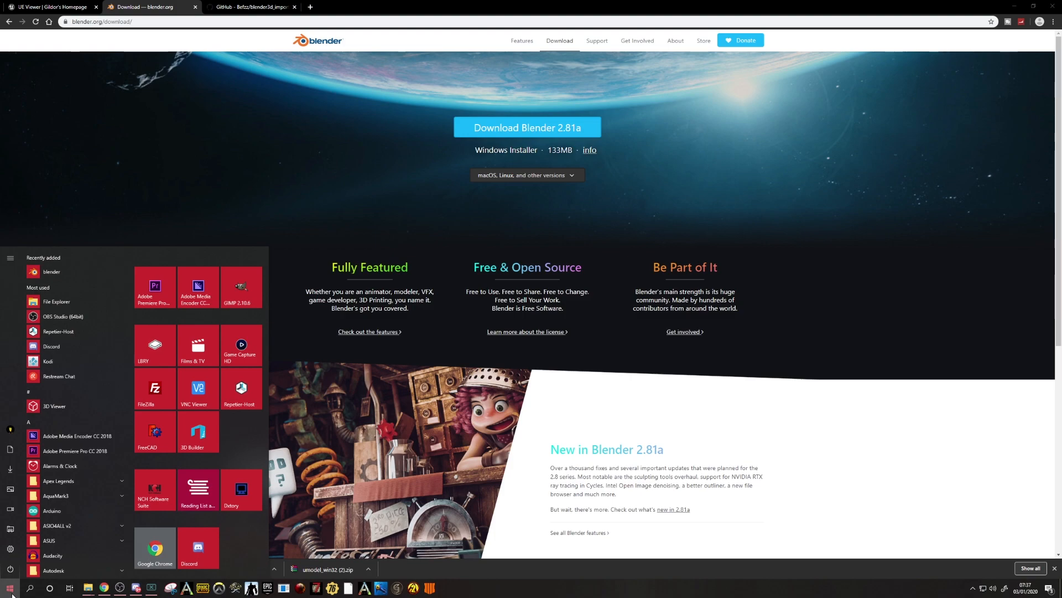
{"action": "left_click", "coordinate": [30, 588]}
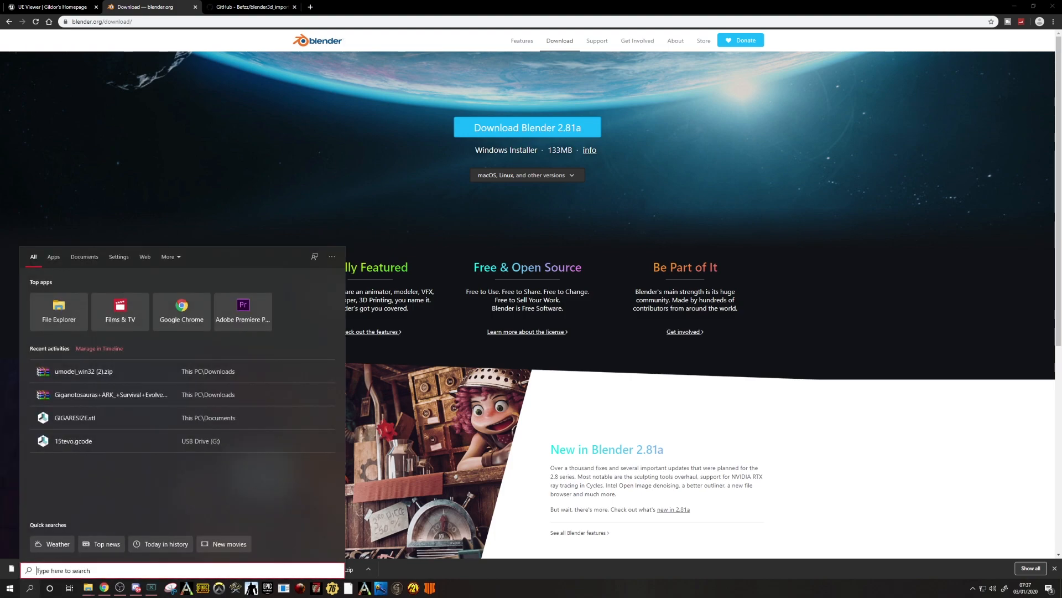
{"action": "left_click", "coordinate": [207, 162]}
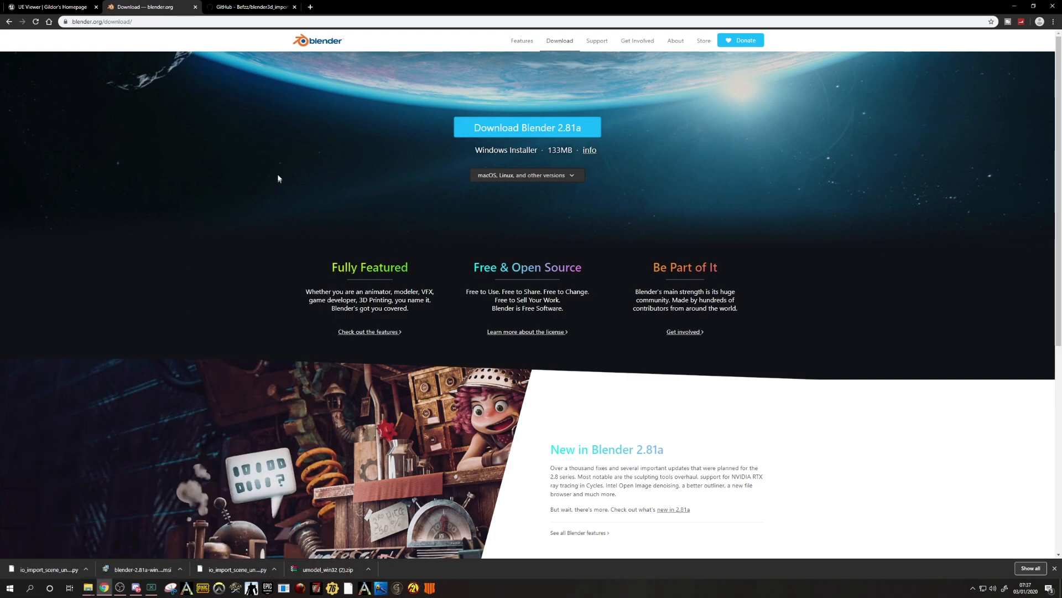
Step: Save io_import_scene_unreal_psa_psk_280.py from the latest branch's 280 direct link on the blender3d_import_psk_psa GitHub page to Downloads
{"action": "left_click", "coordinate": [249, 8]}
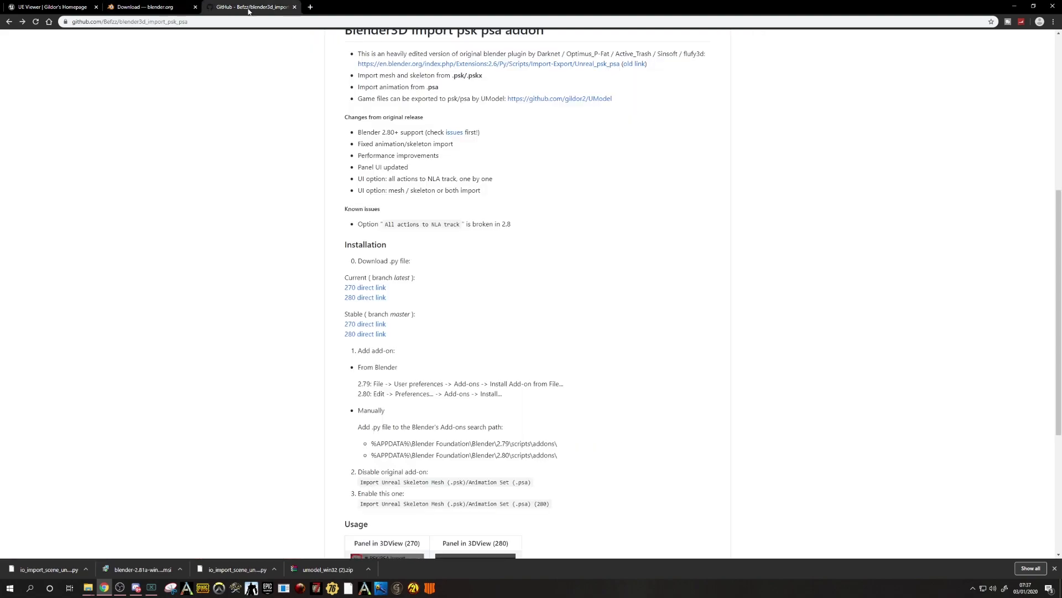
{"action": "scroll", "coordinate": [201, 332], "scroll_direction": "up", "scroll_amount": 6}
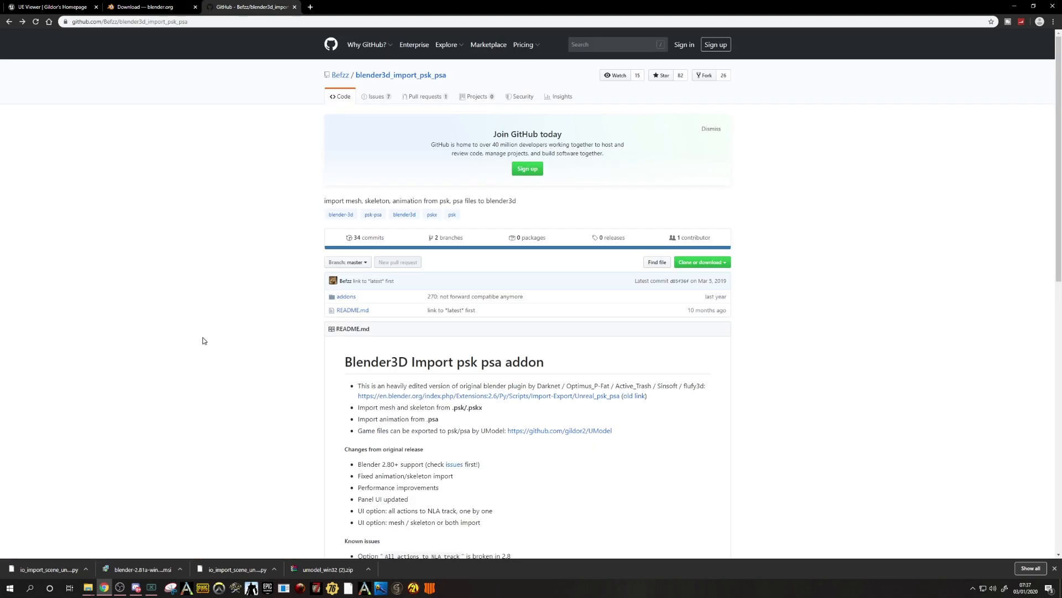
{"action": "scroll", "coordinate": [202, 342], "scroll_direction": "down", "scroll_amount": 2}
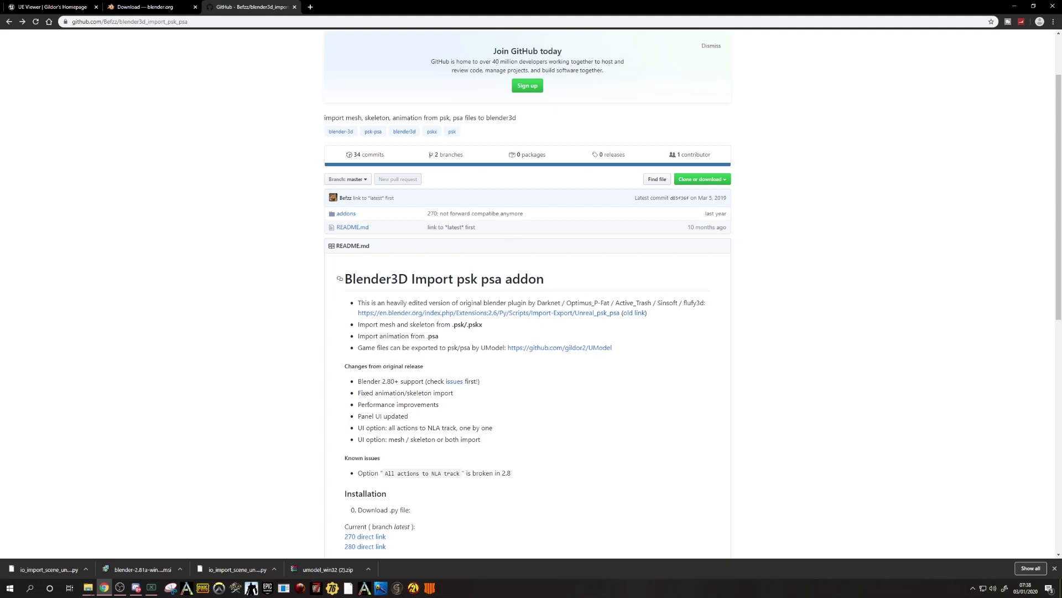
{"action": "scroll", "coordinate": [303, 323], "scroll_direction": "down", "scroll_amount": 5}
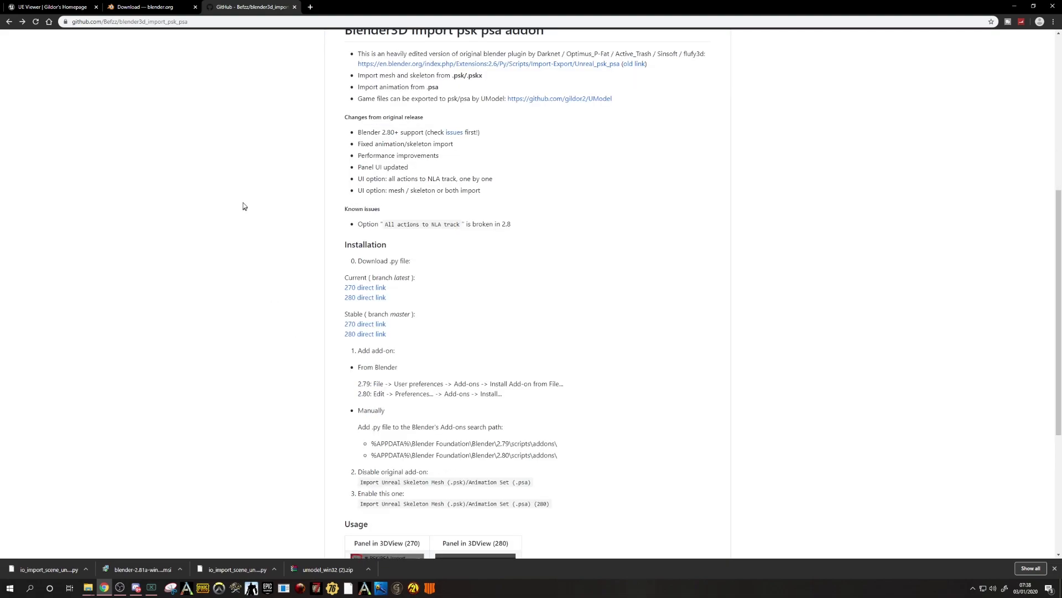
{"action": "scroll", "coordinate": [534, 375], "scroll_direction": "up", "scroll_amount": 5}
{"action": "scroll", "coordinate": [534, 375], "scroll_direction": "up", "scroll_amount": 1}
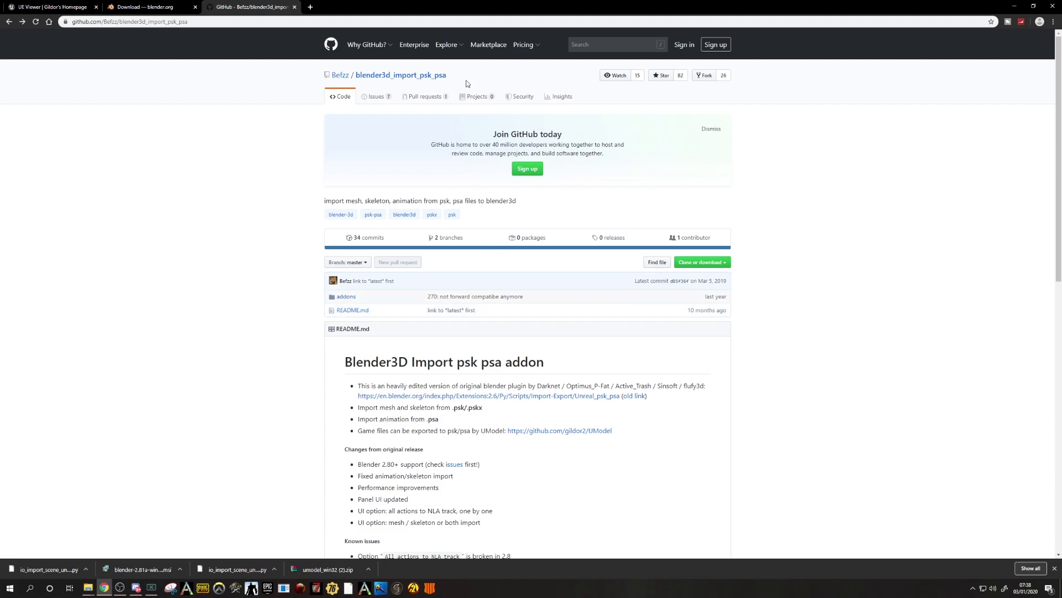
{"action": "scroll", "coordinate": [221, 419], "scroll_direction": "down", "scroll_amount": 4}
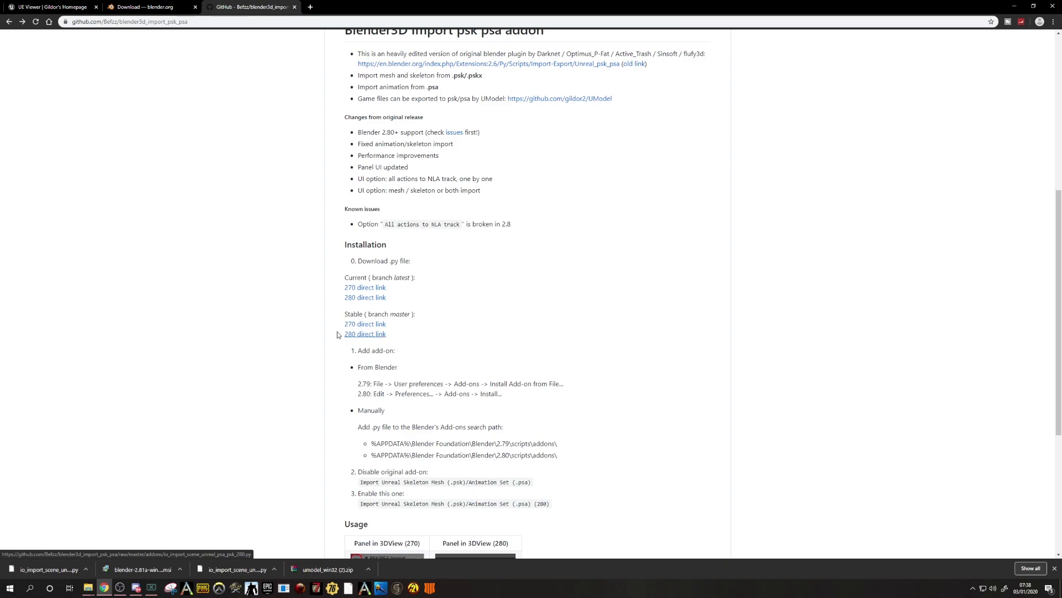
{"action": "right_click", "coordinate": [373, 301]}
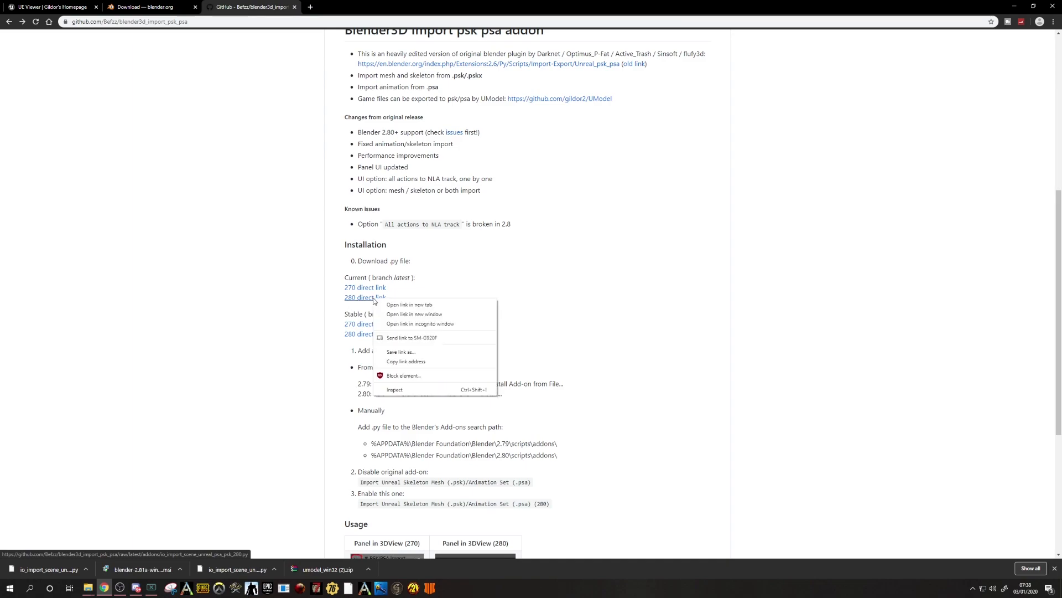
{"action": "left_click", "coordinate": [406, 352]}
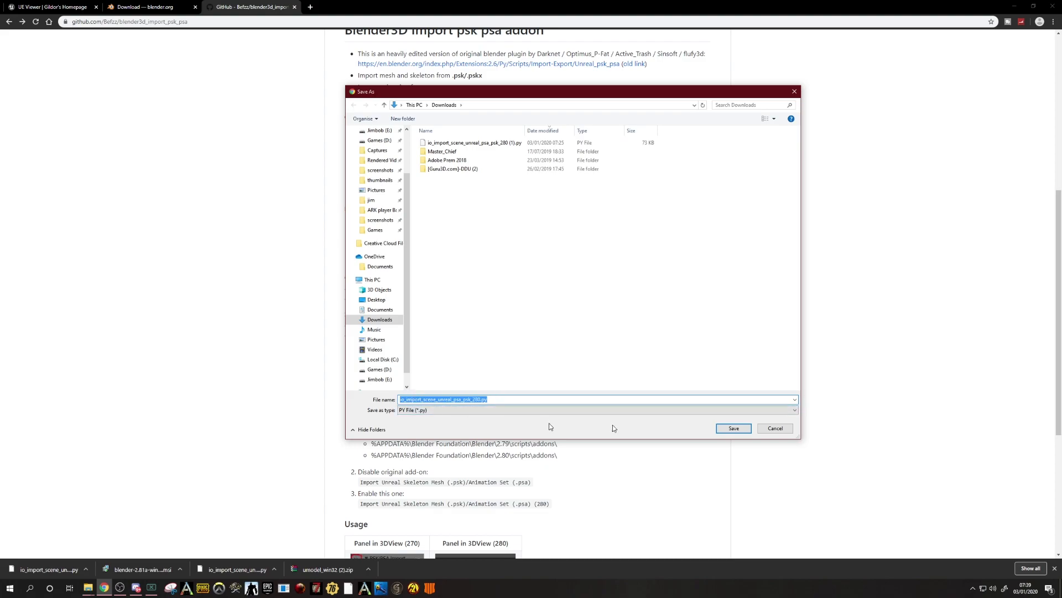
{"action": "left_click", "coordinate": [734, 430]}
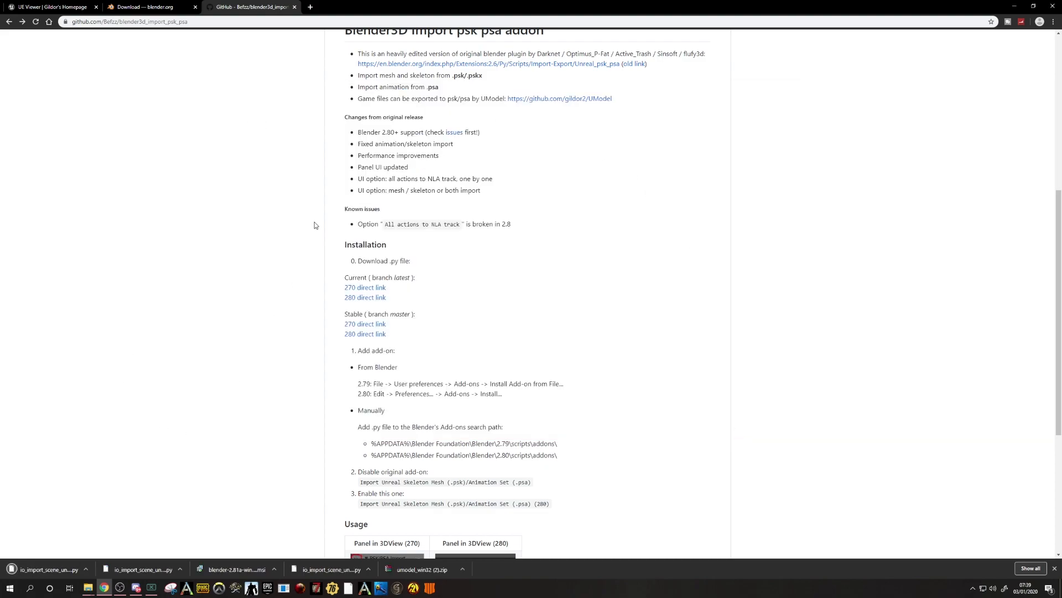
Step: Launch Blender from the system search and dismiss its splash screen to reach the default cube scene
{"action": "left_click", "coordinate": [31, 588]}
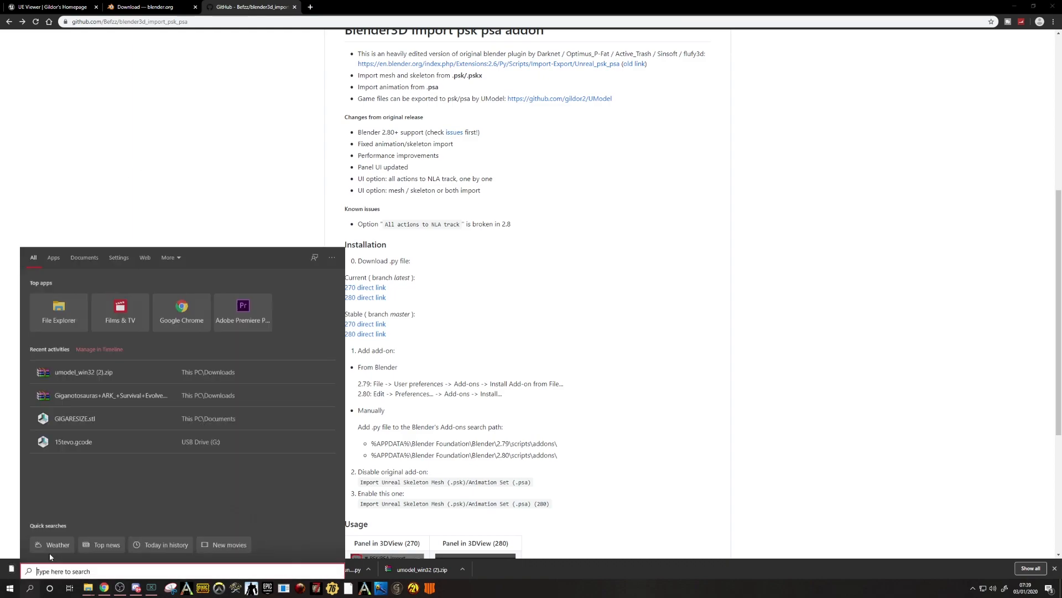
{"action": "type", "text": "ble"}
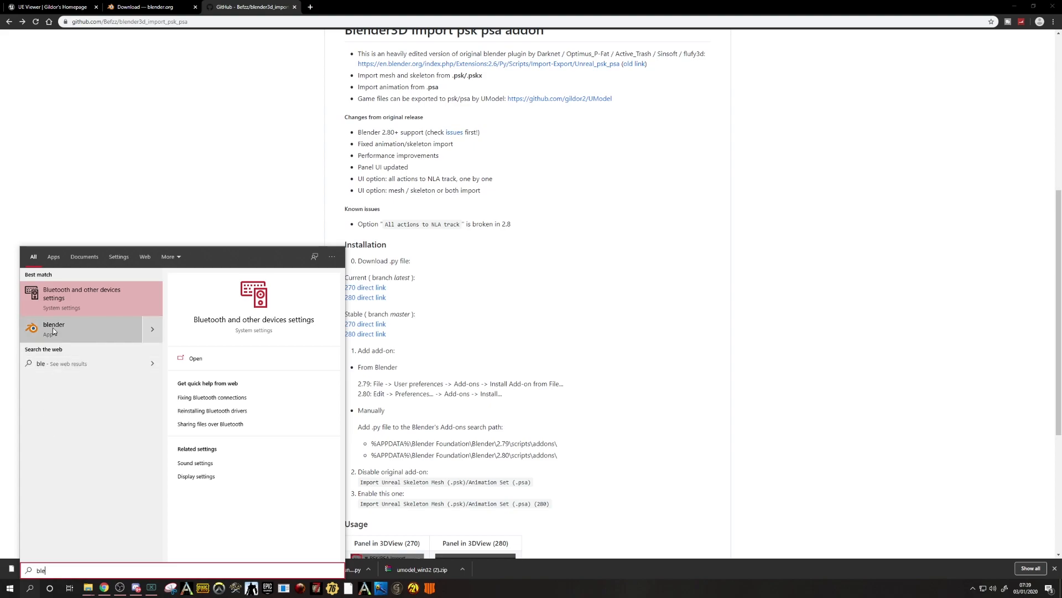
{"action": "left_click", "coordinate": [53, 330]}
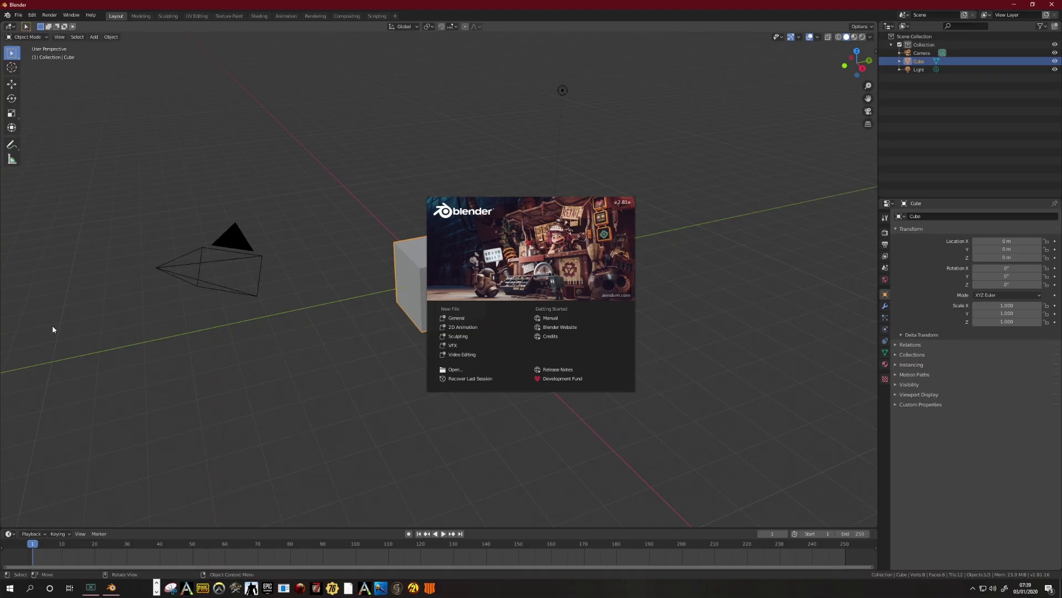
{"action": "left_click", "coordinate": [365, 403]}
{"action": "middle_click_drag", "start_coordinate": [477, 375], "coordinate": [487, 319]}
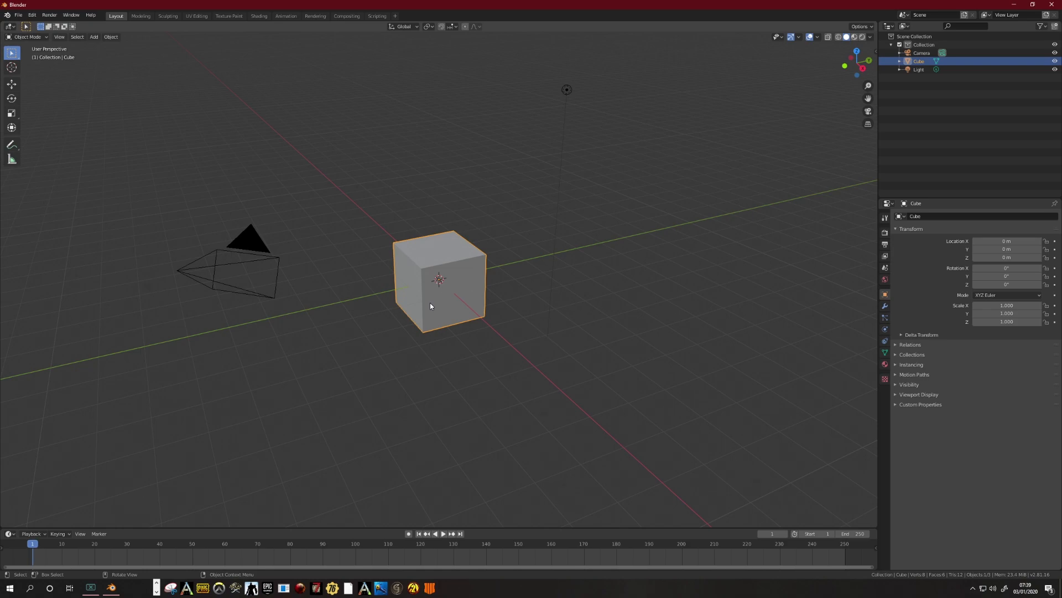
{"action": "middle_click_drag", "start_coordinate": [375, 325], "coordinate": [423, 310]}
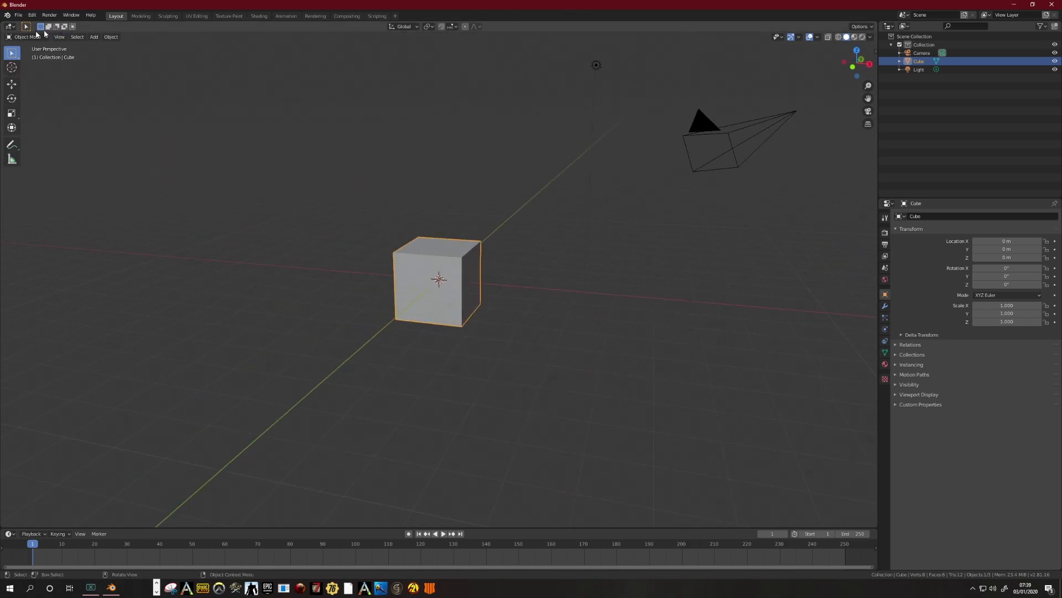
Step: Install the add-on io_import_scene_unreal_psa_psk_280.py from the Downloads folder through the Blender preferences
{"action": "left_click", "coordinate": [19, 15]}
{"action": "mouse_move", "coordinate": [40, 17]}
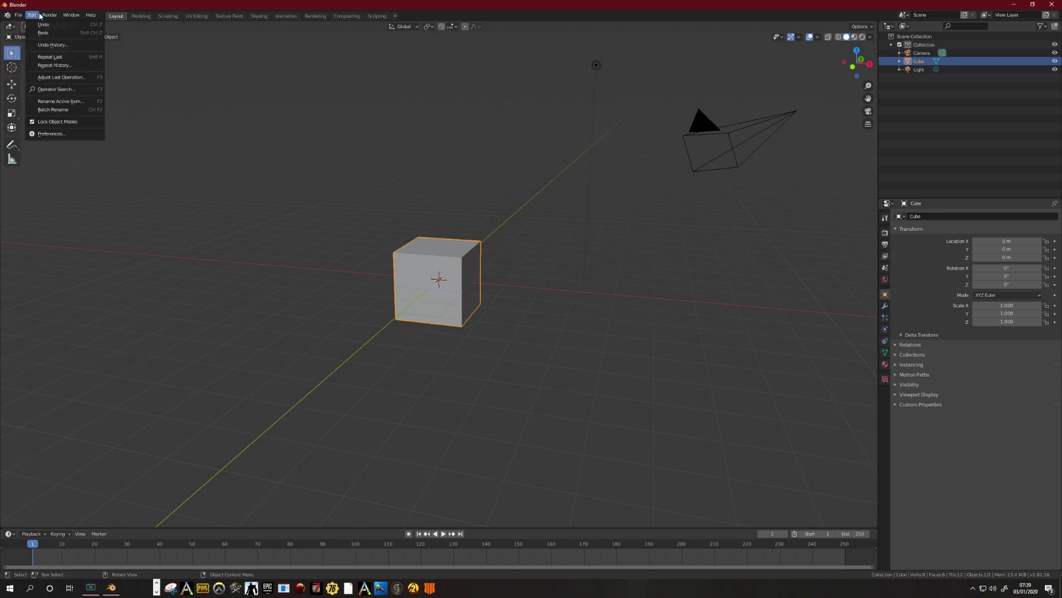
{"action": "left_click", "coordinate": [50, 134]}
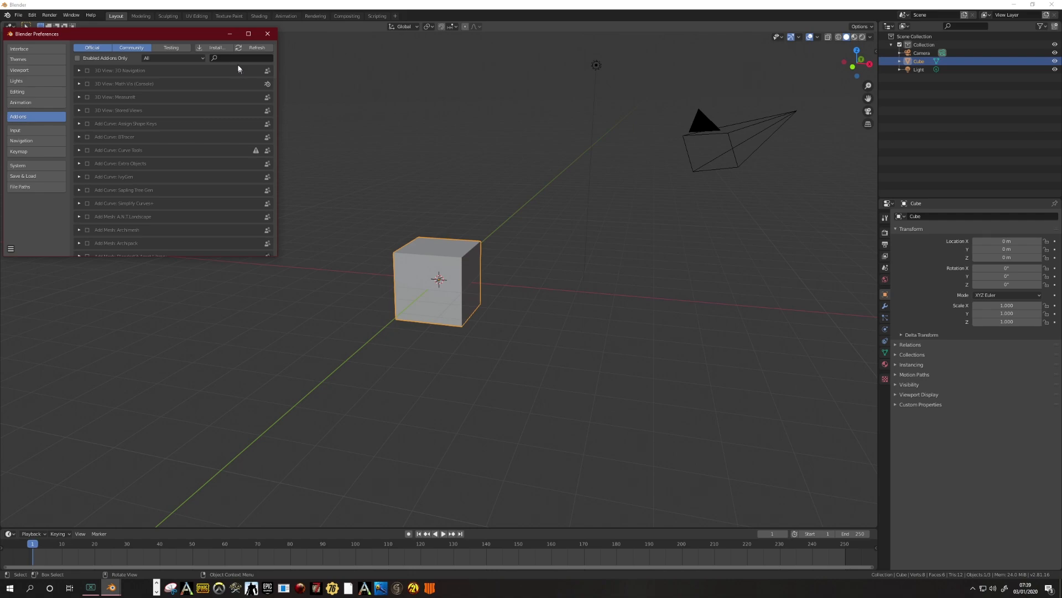
{"action": "left_click", "coordinate": [215, 47]}
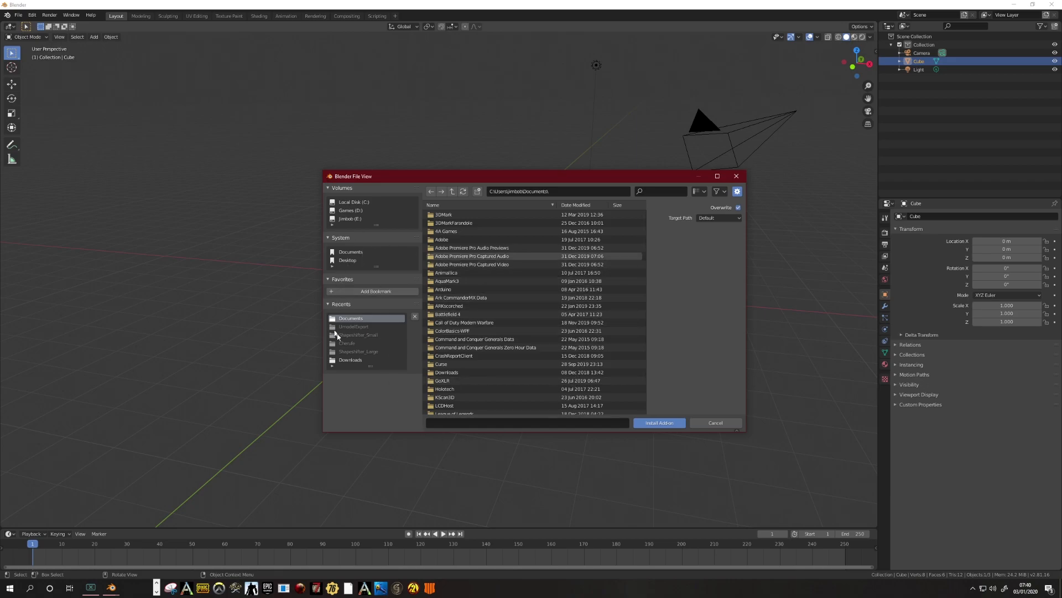
{"action": "left_click", "coordinate": [350, 360]}
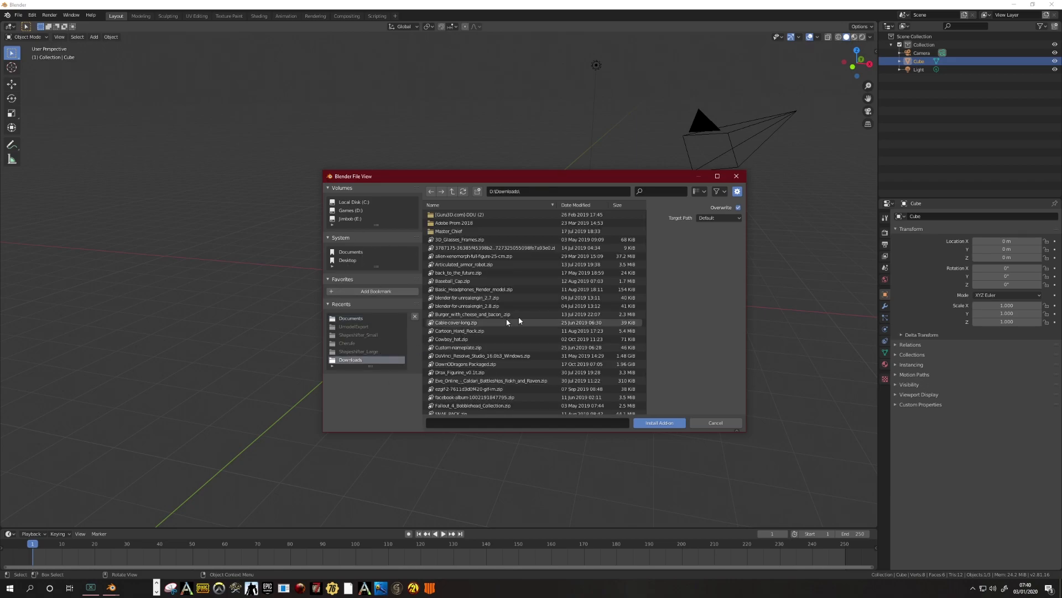
{"action": "scroll", "coordinate": [528, 368], "scroll_direction": "down", "scroll_amount": 2}
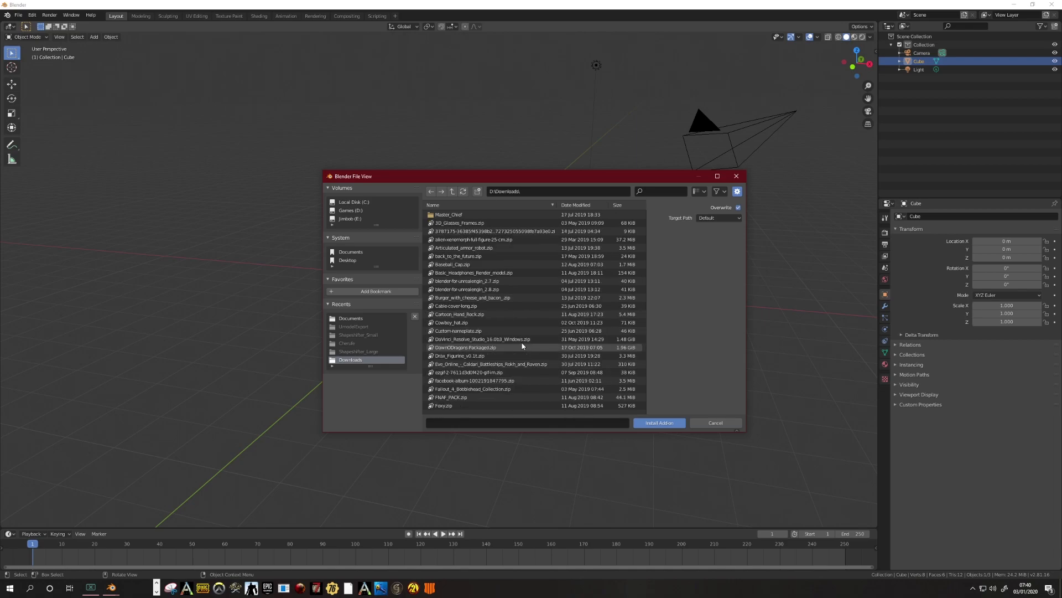
{"action": "scroll", "coordinate": [520, 376], "scroll_direction": "down", "scroll_amount": 5}
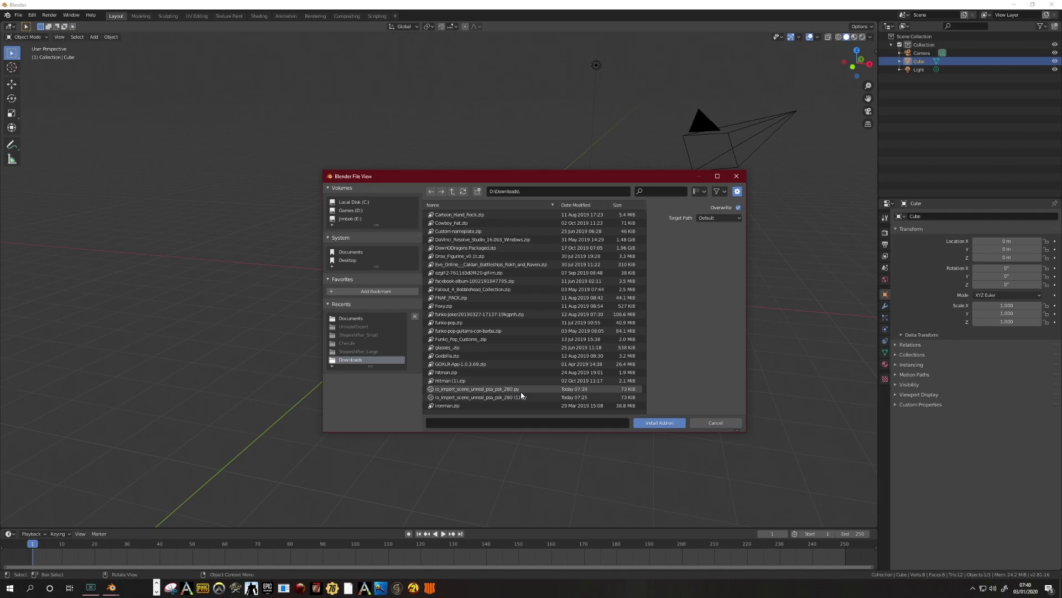
{"action": "left_click", "coordinate": [520, 391]}
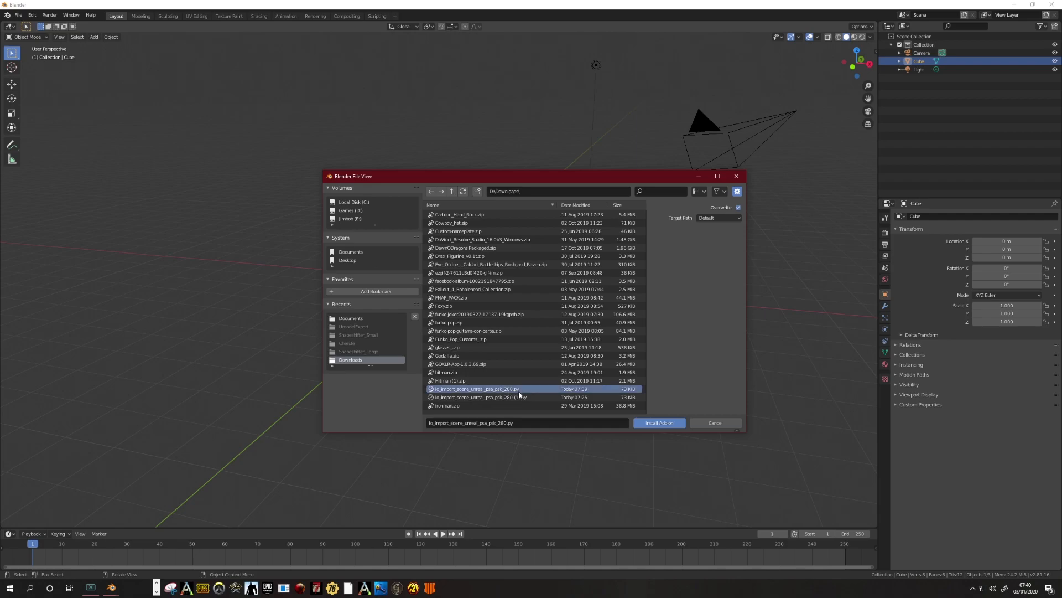
{"action": "left_click", "coordinate": [660, 423]}
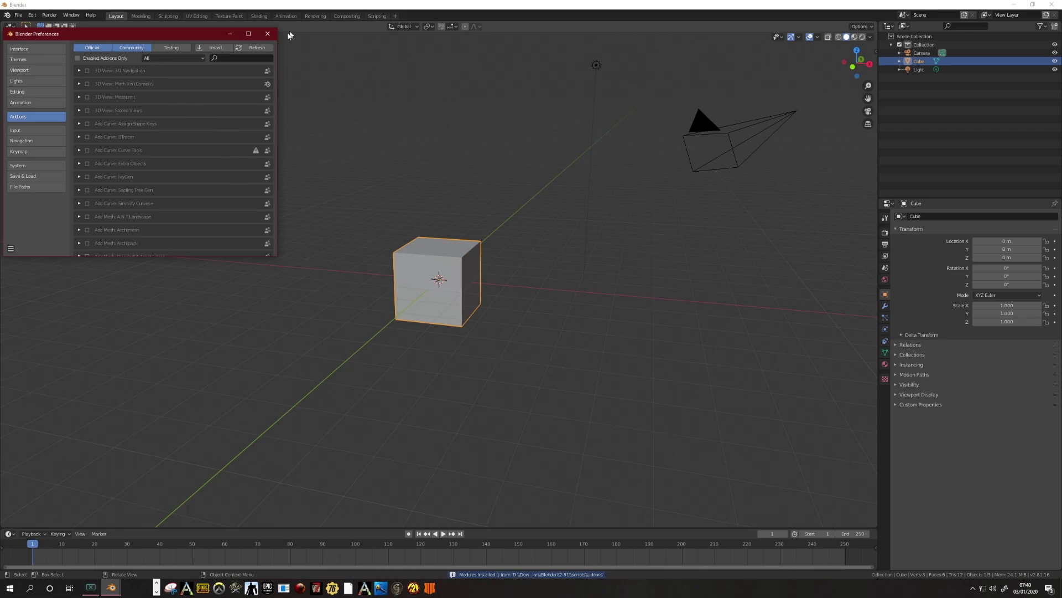
Step: Close the preferences and delete the default cube and camera from the scene
{"action": "left_click", "coordinate": [268, 34]}
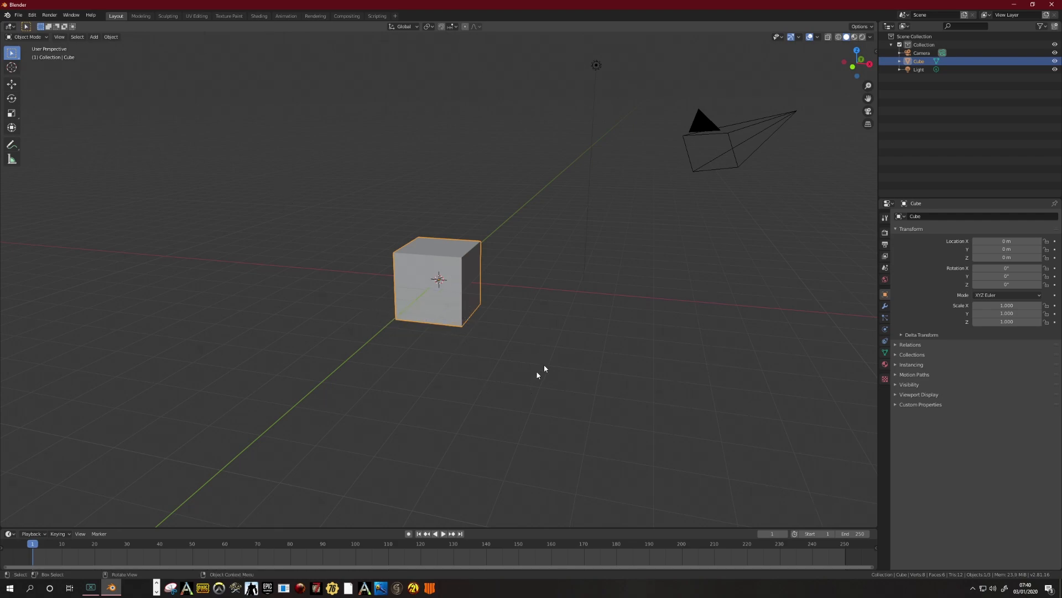
{"action": "middle_click_drag", "start_coordinate": [580, 324], "coordinate": [526, 337]}
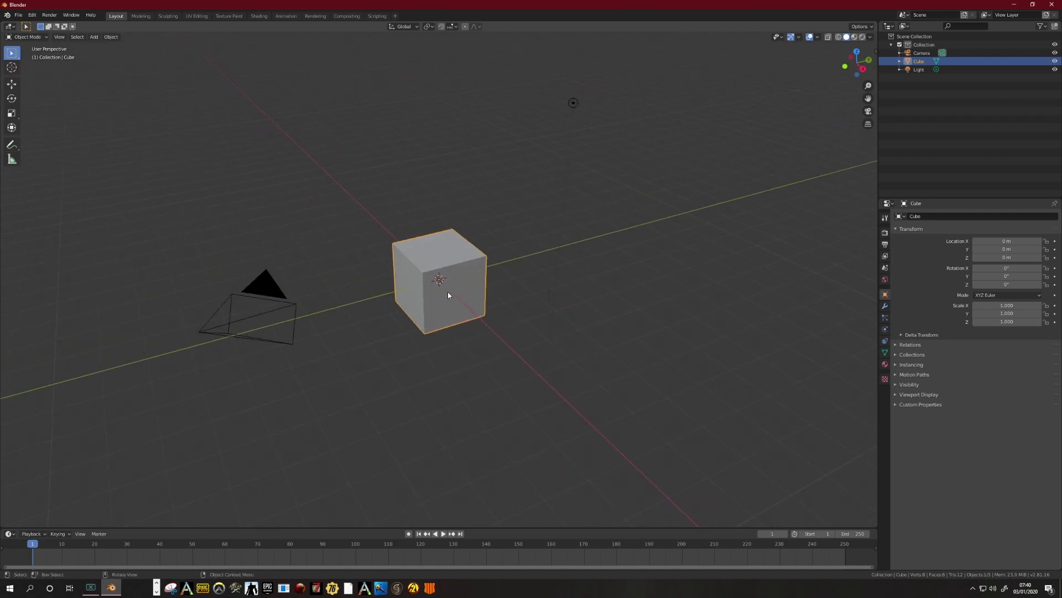
{"action": "middle_click_drag", "start_coordinate": [449, 290], "coordinate": [447, 308]}
{"action": "key", "text": "Delete"}
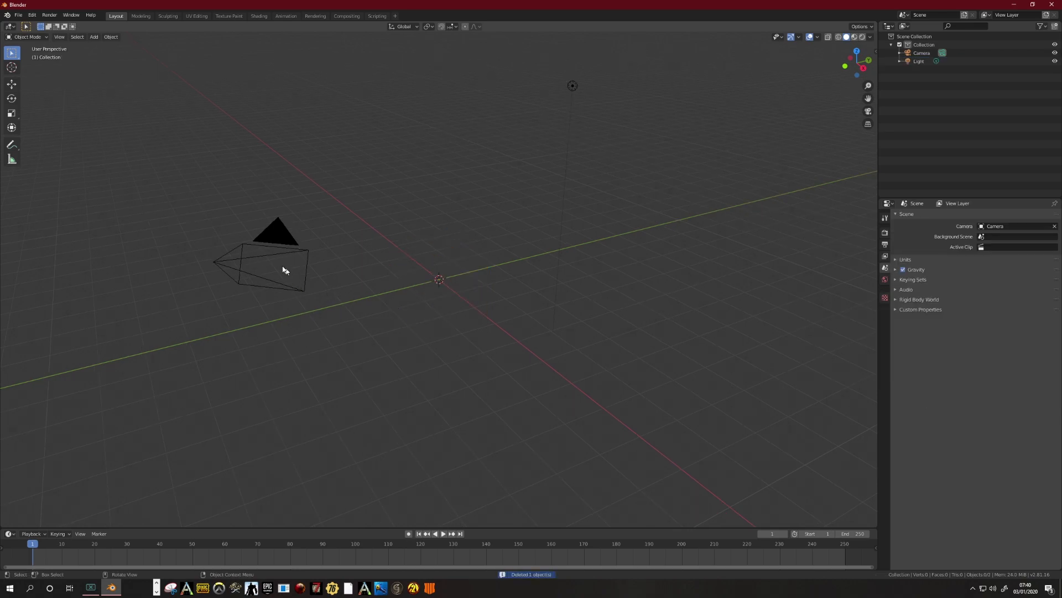
{"action": "left_click", "coordinate": [283, 240]}
{"action": "key", "text": "Delete"}
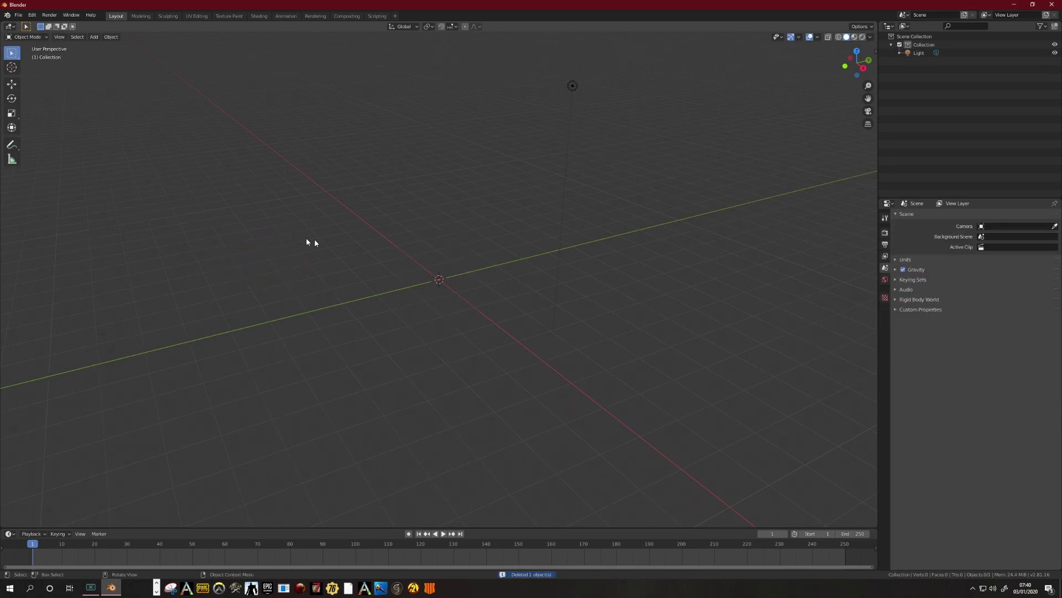
Step: Import Giganotosaurus.psk as a skeleton mesh from the Umodel folder on the Desktop, keeping the default import options
{"action": "middle_click_drag", "start_coordinate": [448, 298], "coordinate": [529, 265]}
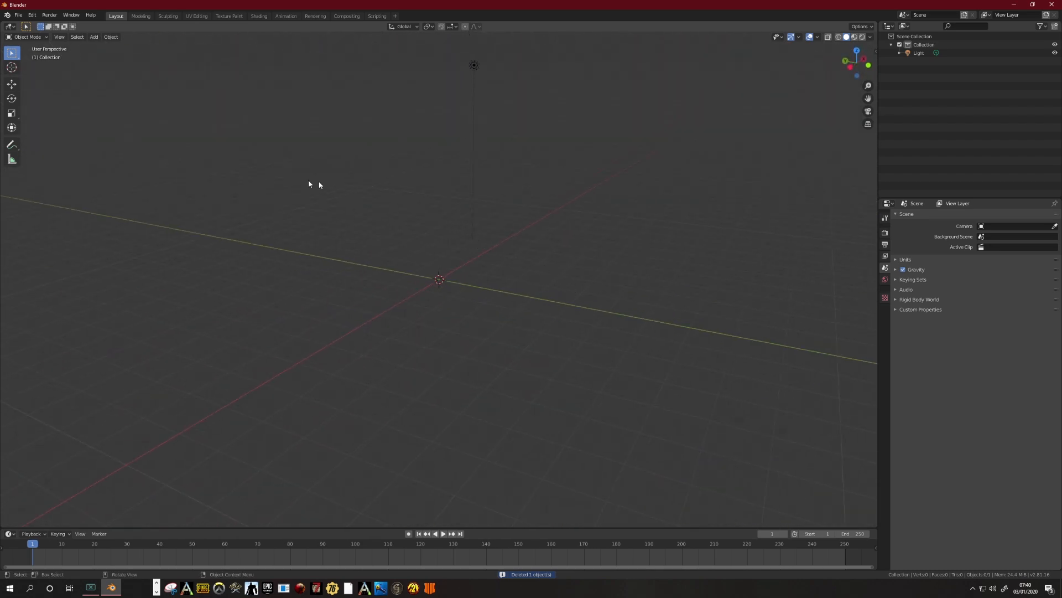
{"action": "left_click", "coordinate": [20, 15]}
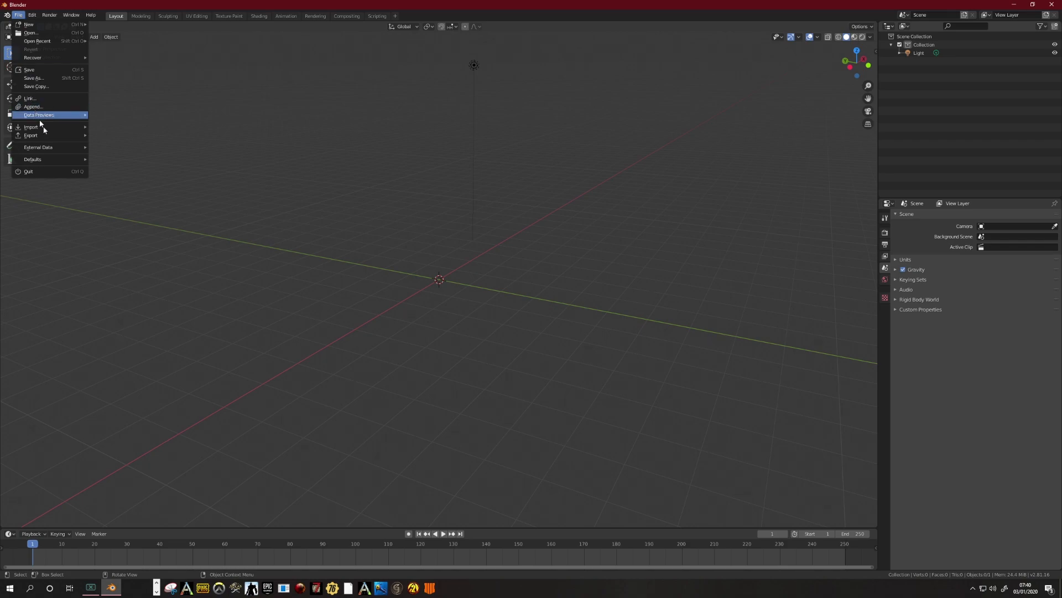
{"action": "mouse_move", "coordinate": [46, 128]}
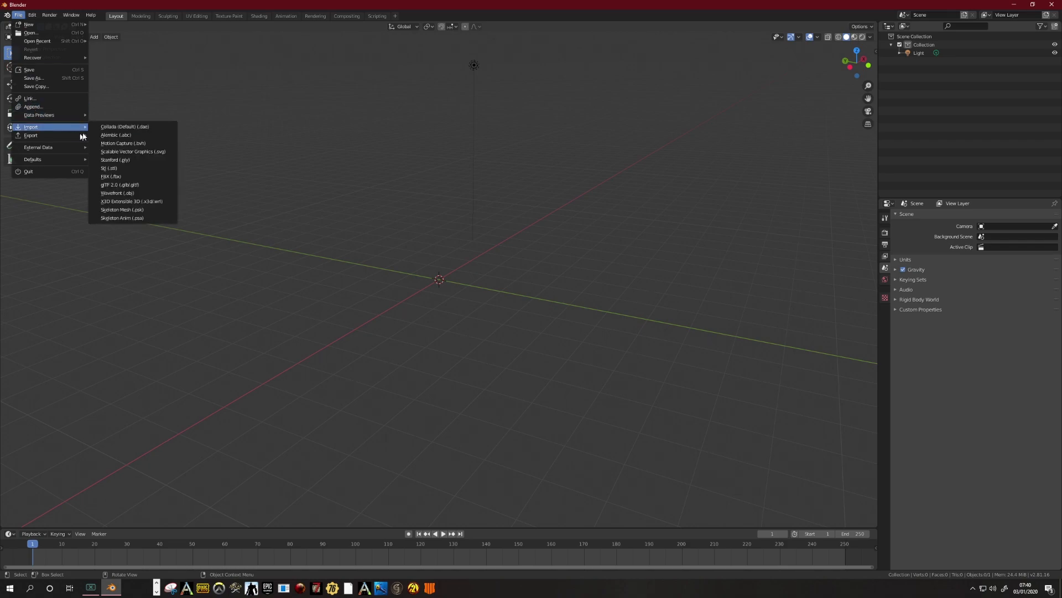
{"action": "left_click", "coordinate": [130, 211]}
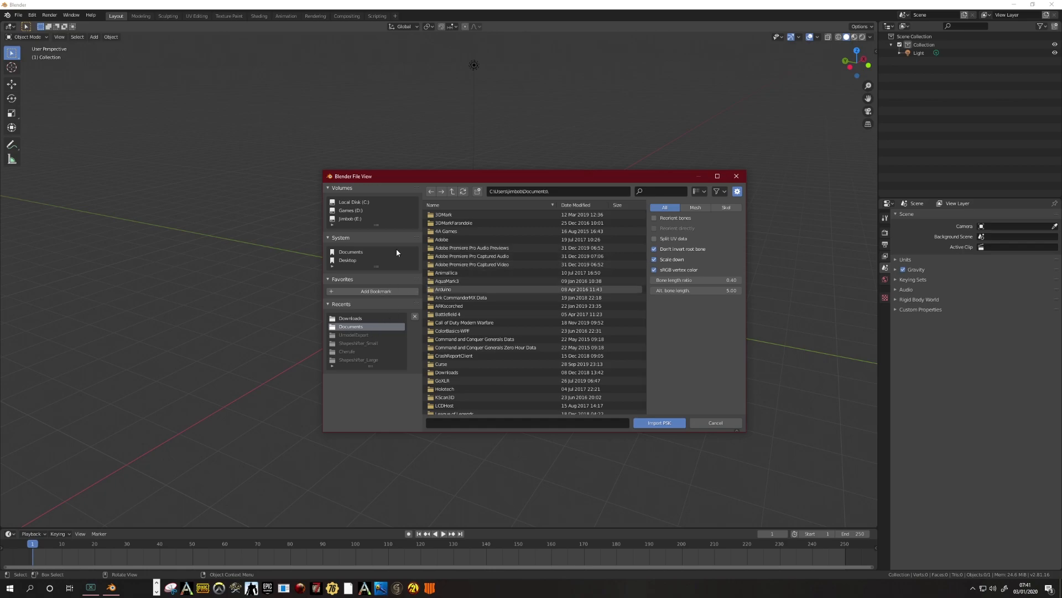
{"action": "left_click", "coordinate": [343, 260]}
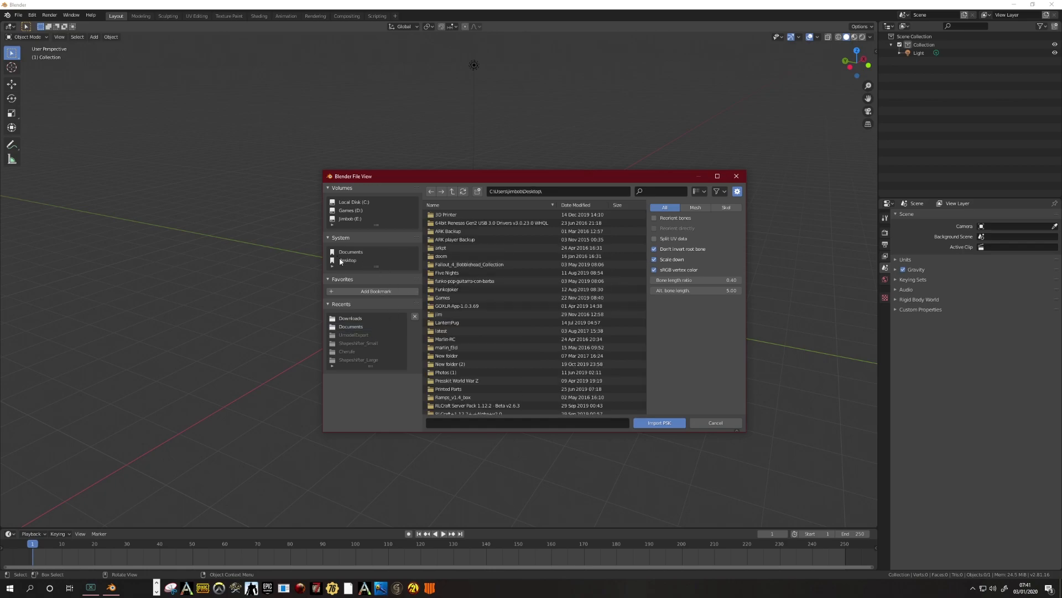
{"action": "scroll", "coordinate": [517, 347], "scroll_direction": "down", "scroll_amount": 1}
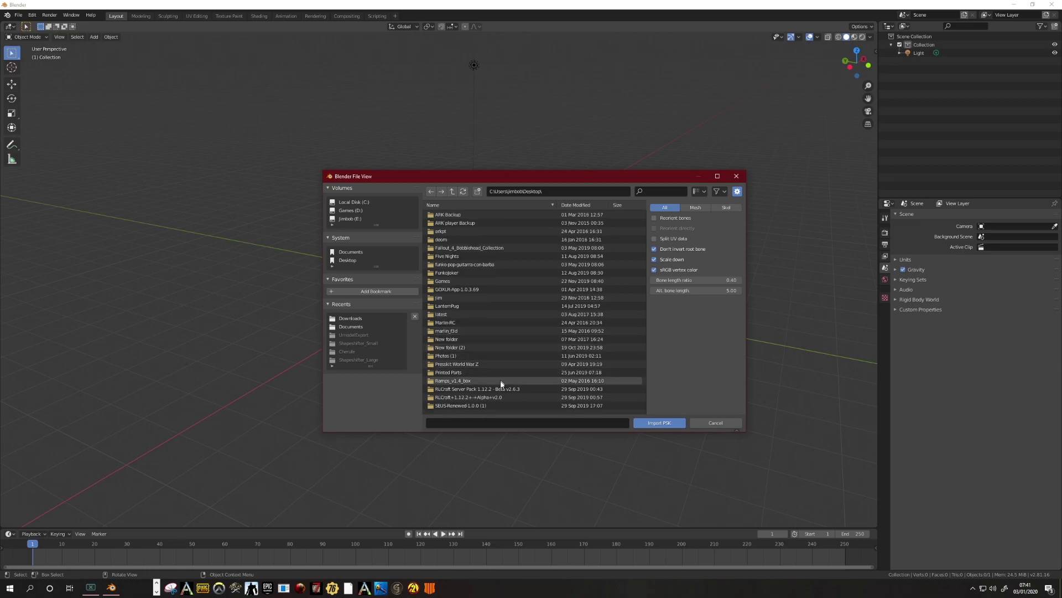
{"action": "scroll", "coordinate": [501, 387], "scroll_direction": "up", "scroll_amount": 1}
{"action": "scroll", "coordinate": [498, 381], "scroll_direction": "down", "scroll_amount": 5}
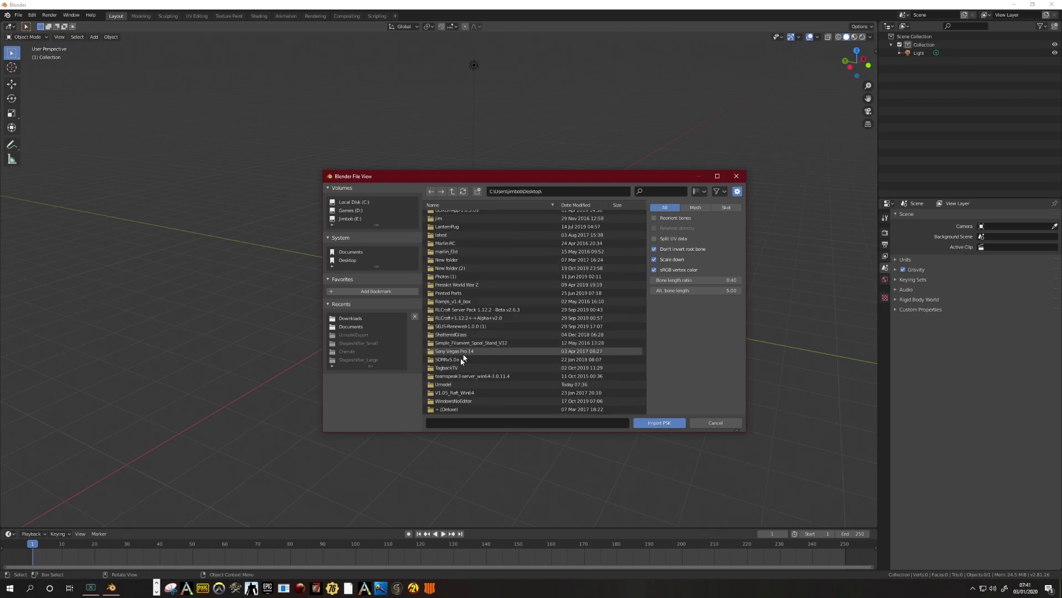
{"action": "left_click", "coordinate": [449, 386]}
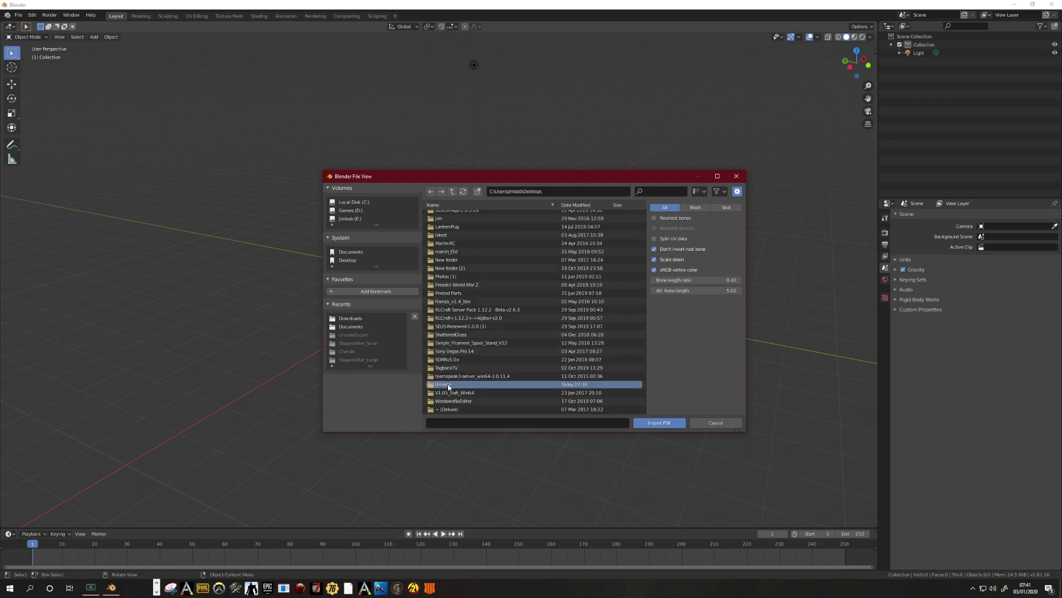
{"action": "double_click", "coordinate": [448, 386]}
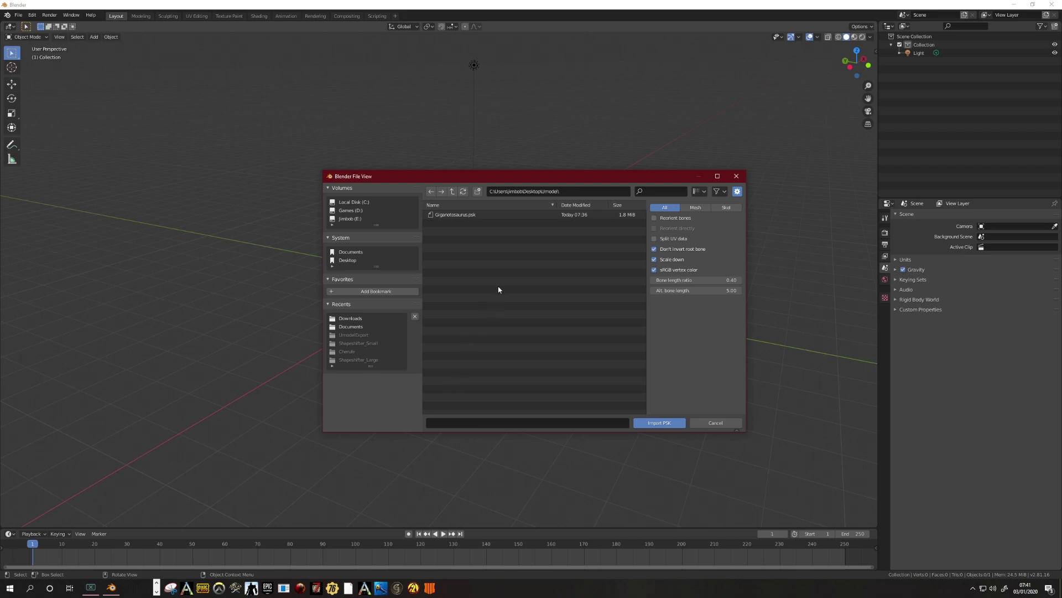
{"action": "left_click", "coordinate": [452, 216]}
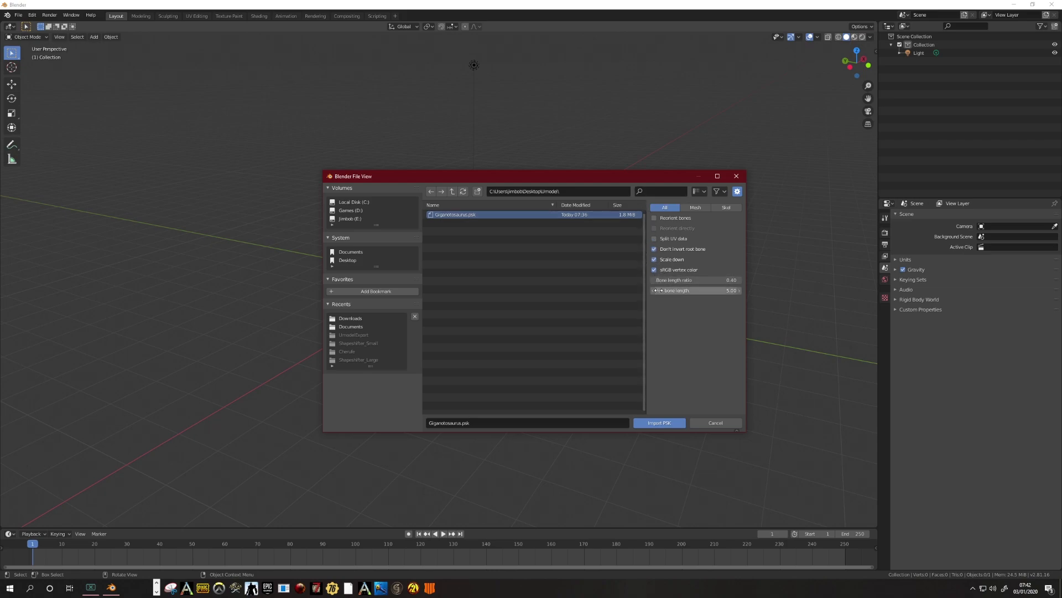
{"action": "left_click", "coordinate": [658, 423]}
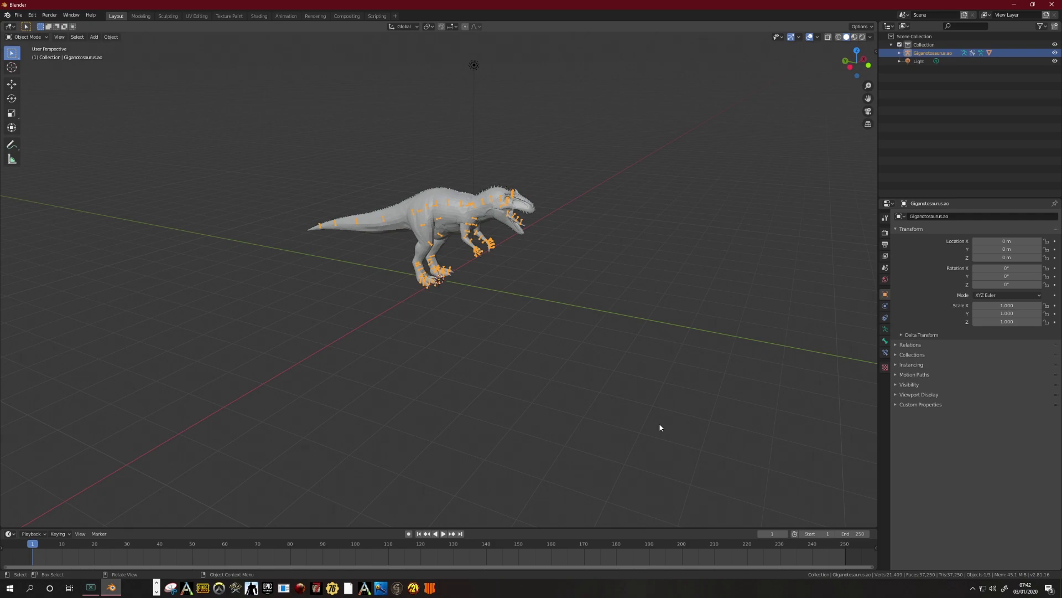
Step: Examine the imported Giganotosaurus mesh and its bones from several sides, including the feet, claws, head and tail
{"action": "middle_click_drag", "start_coordinate": [633, 330], "coordinate": [493, 356]}
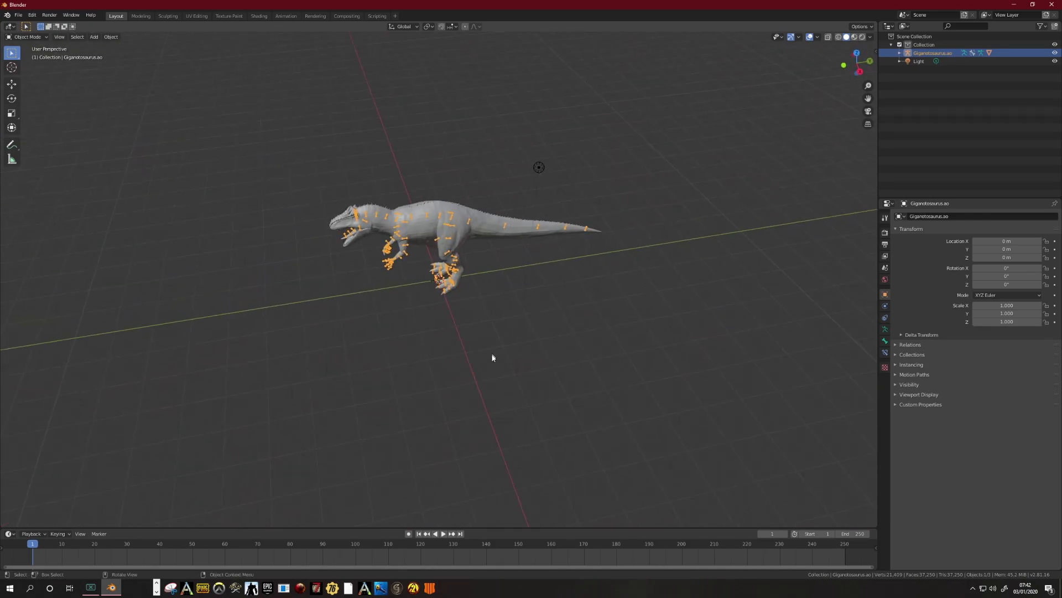
{"action": "scroll", "coordinate": [493, 358], "scroll_direction": "up", "scroll_amount": 6}
{"action": "scroll", "coordinate": [493, 358], "scroll_direction": "up", "scroll_amount": 2}
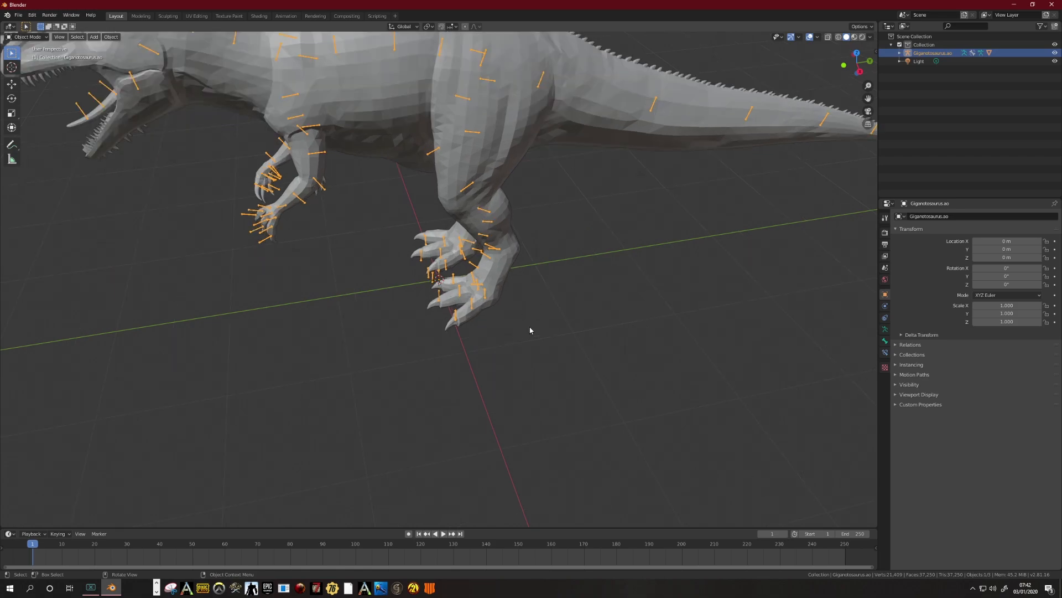
{"action": "scroll", "coordinate": [531, 329], "scroll_direction": "down", "scroll_amount": 2}
{"action": "middle_click_drag", "start_coordinate": [529, 320], "coordinate": [333, 310]}
{"action": "scroll", "coordinate": [463, 202], "scroll_direction": "up", "scroll_amount": 3}
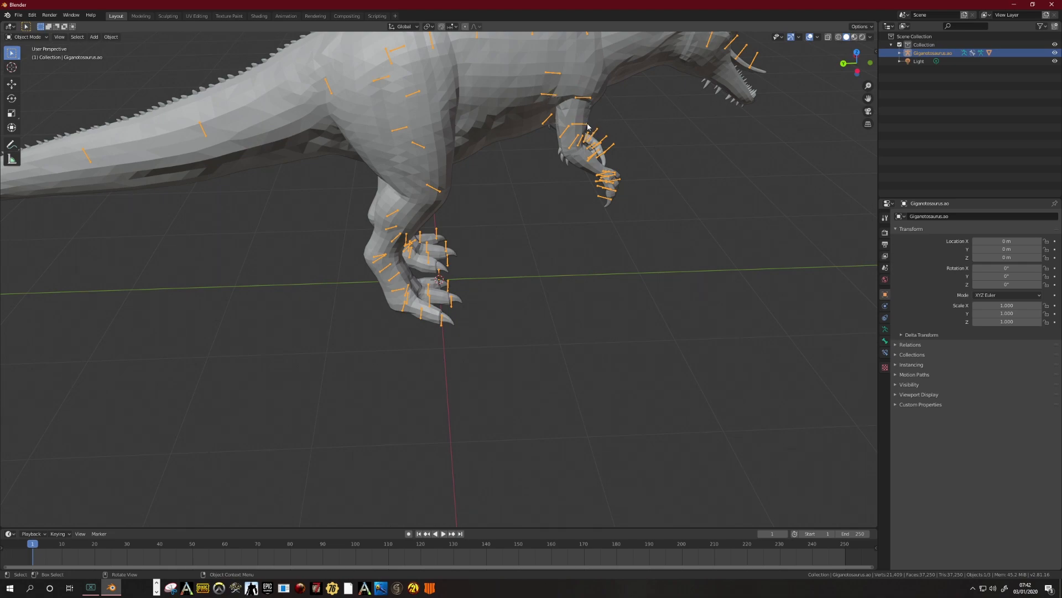
{"action": "mouse_move", "coordinate": [701, 250]}
{"action": "middle_mouse_down"}
{"action": "mouse_move", "coordinate": [738, 264]}
{"action": "mouse_move", "coordinate": [697, 251]}
{"action": "mouse_move", "coordinate": [683, 265]}
{"action": "mouse_move", "coordinate": [692, 253]}
{"action": "middle_mouse_up"}
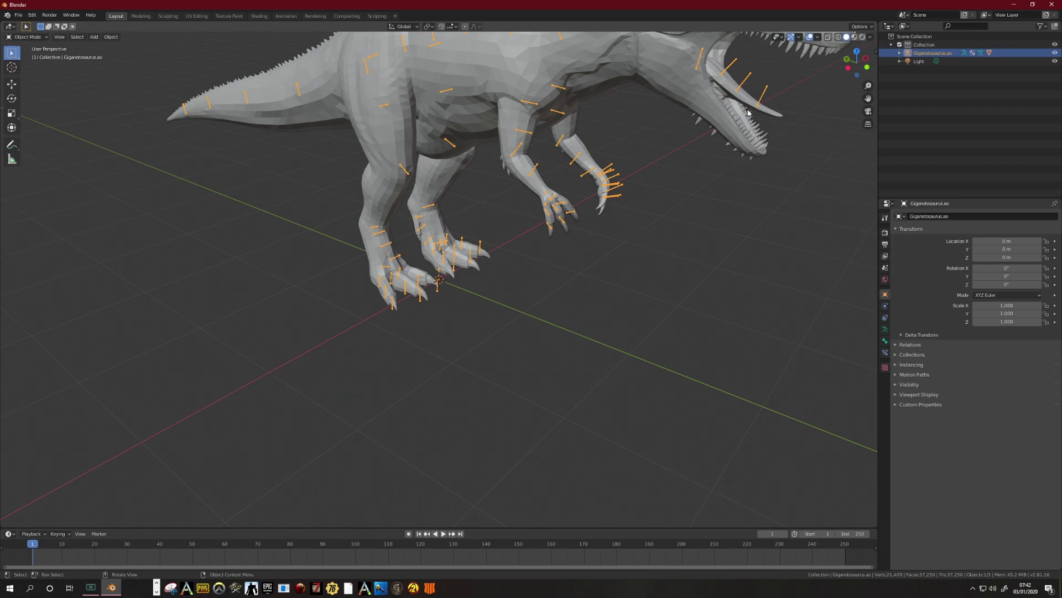
{"action": "middle_click_drag", "start_coordinate": [766, 246], "coordinate": [757, 269]}
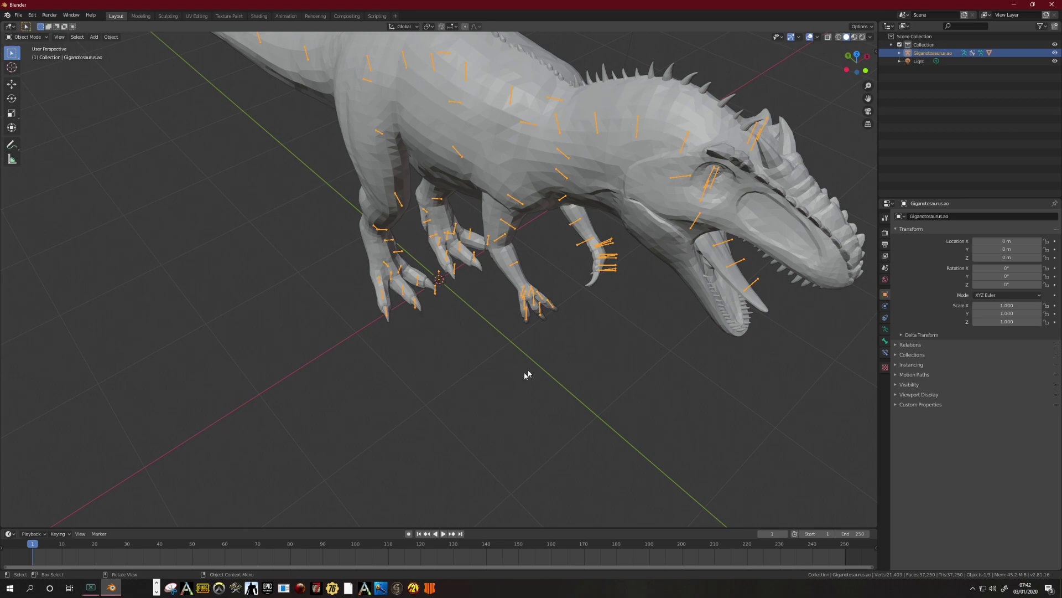
{"action": "scroll", "coordinate": [559, 378], "scroll_direction": "down", "scroll_amount": 4}
{"action": "middle_click_drag", "start_coordinate": [676, 408], "coordinate": [689, 391]}
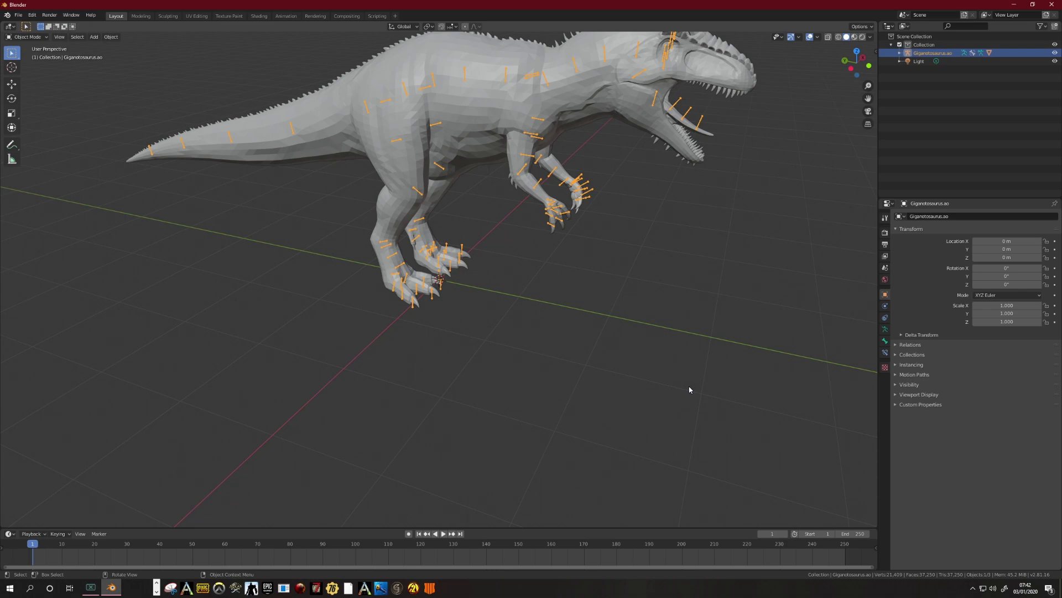
{"action": "middle_click_drag", "start_coordinate": [540, 322], "coordinate": [502, 274]}
{"action": "middle_click_drag", "start_coordinate": [620, 259], "coordinate": [660, 303]}
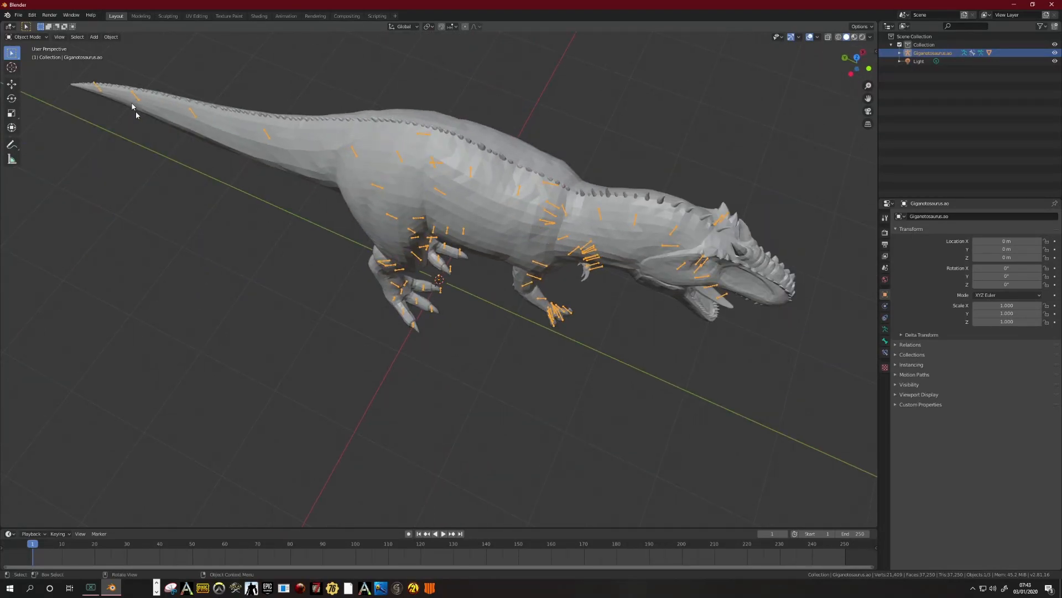
Step: Start an STL export of the Giganotosaurus and look through the Documents folder
{"action": "left_click", "coordinate": [18, 15]}
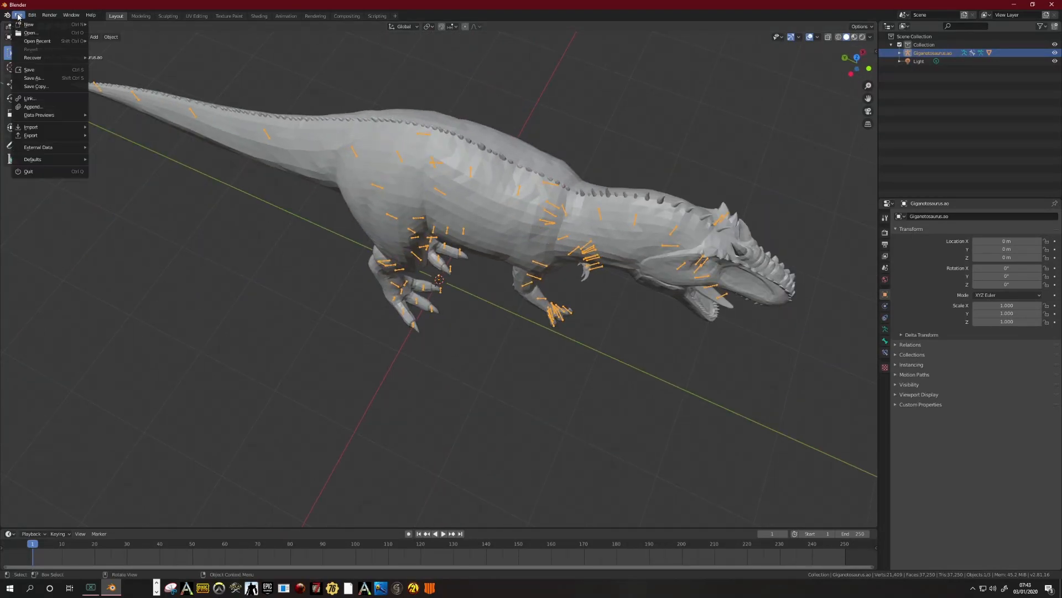
{"action": "mouse_move", "coordinate": [39, 137]}
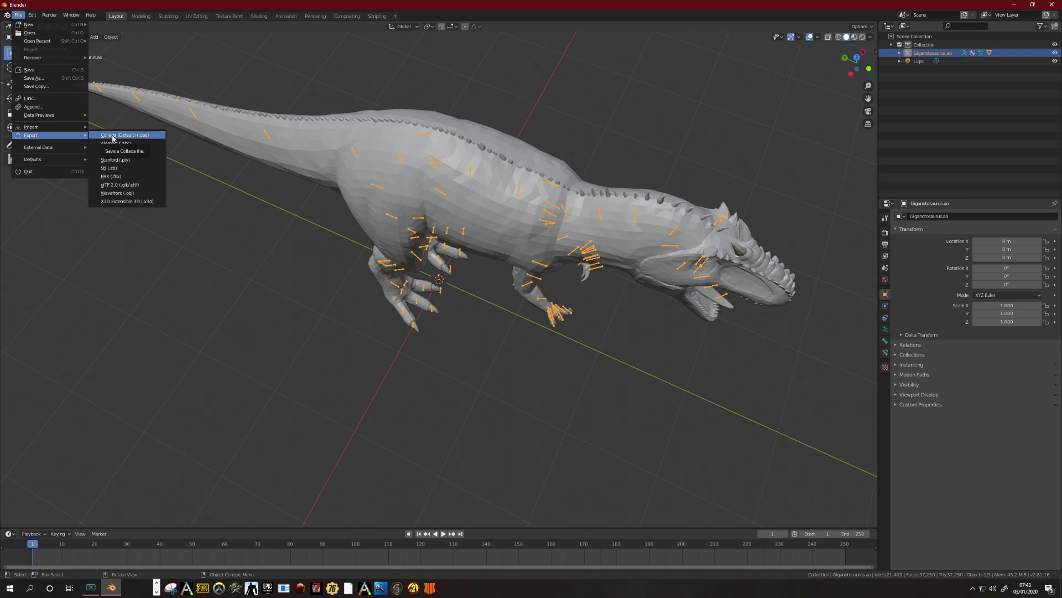
{"action": "left_click", "coordinate": [119, 169]}
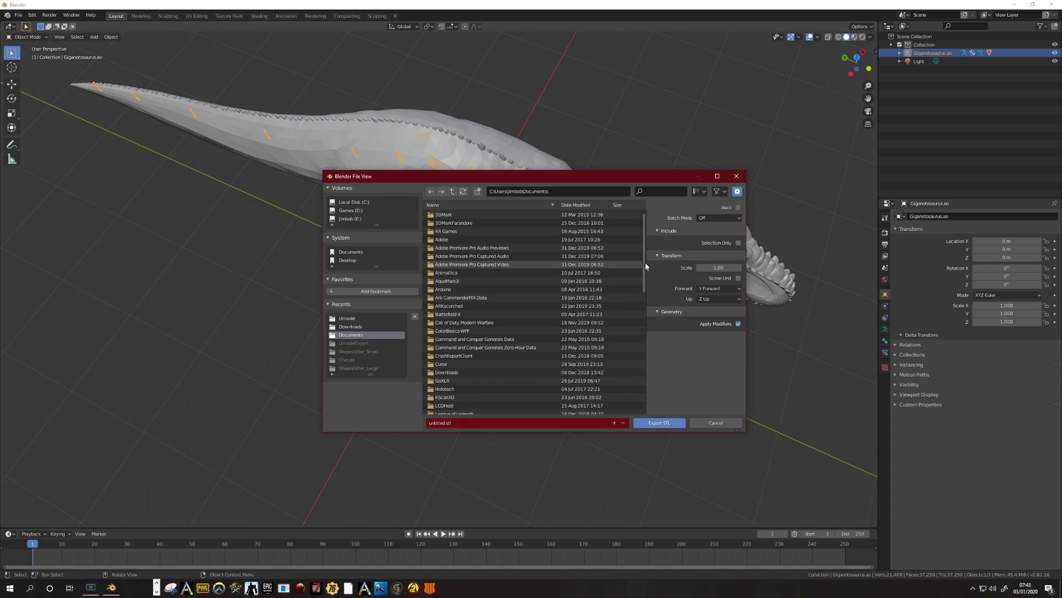
{"action": "left_click_drag", "start_coordinate": [645, 266], "coordinate": [643, 418]}
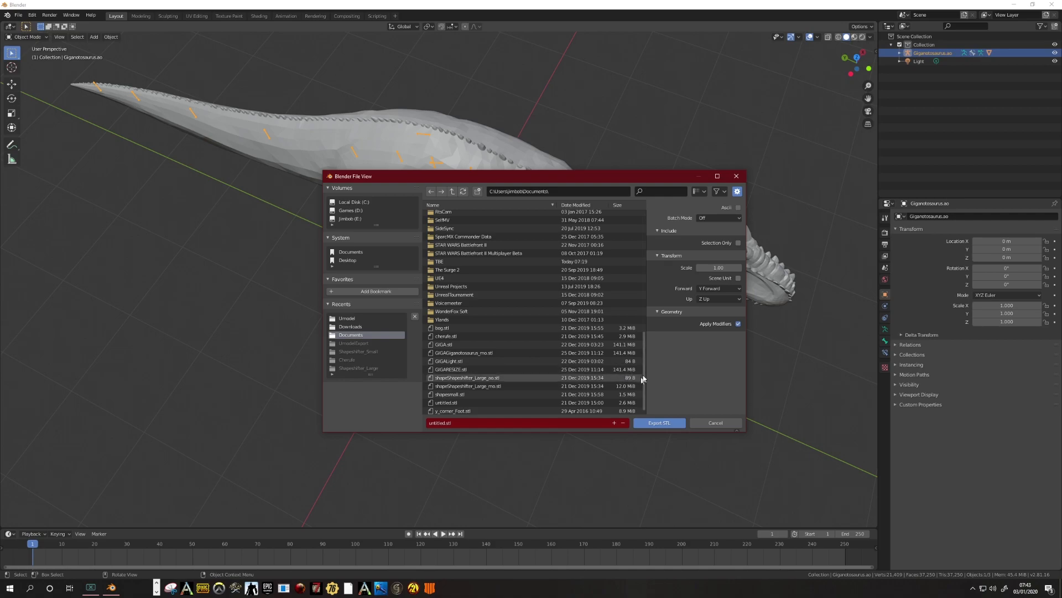
{"action": "left_click_drag", "start_coordinate": [646, 374], "coordinate": [661, 347]}
{"action": "scroll", "coordinate": [637, 301], "scroll_direction": "down", "scroll_amount": 3}
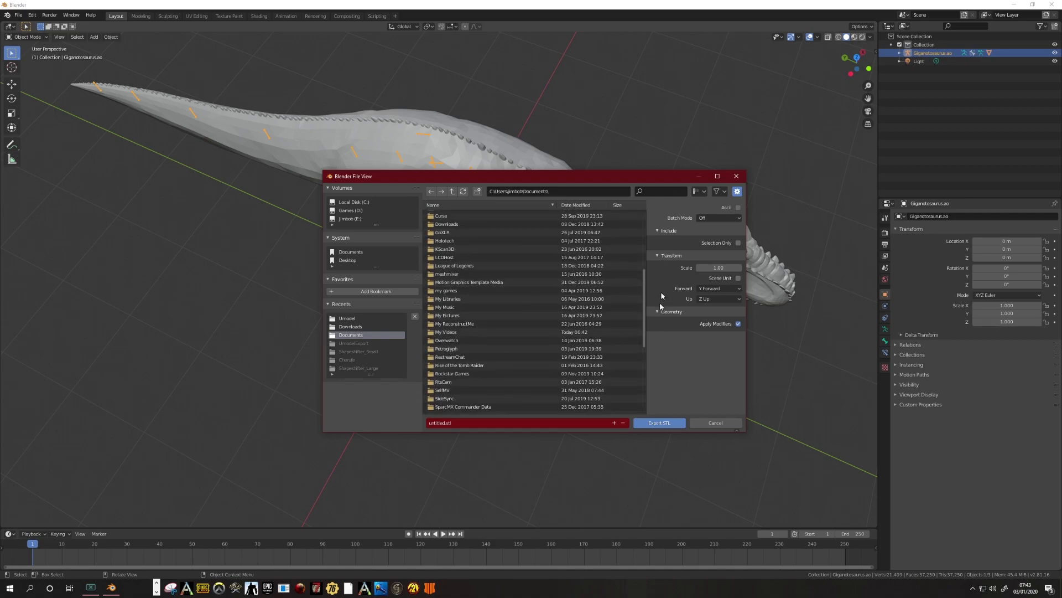
Step: Name the export file gigatest.stl and export the STL to the Documents folder
{"action": "left_click", "coordinate": [472, 423]}
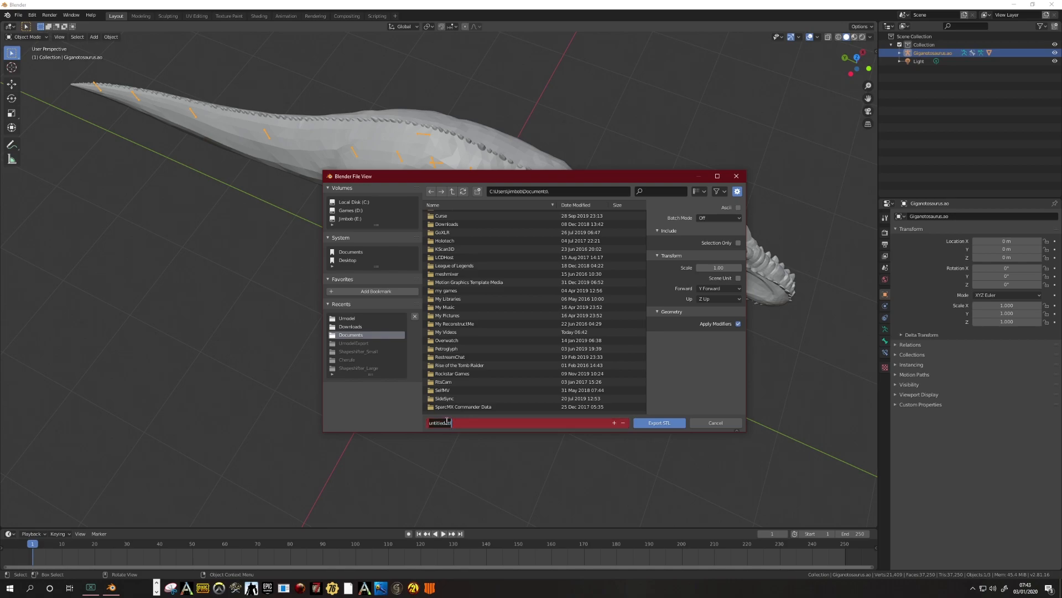
{"action": "left_click_drag", "start_coordinate": [446, 422], "coordinate": [426, 423]}
{"action": "type", "text": "gigatest"}
{"action": "key", "text": "Right"}
{"action": "key", "text": "BackSpace"}
{"action": "key", "text": "BackSpace"}
{"action": "key", "text": "BackSpace"}
{"action": "key", "text": "BackSpace"}
{"action": "type", "text": ".stl"}
{"action": "left_click", "coordinate": [664, 424]}
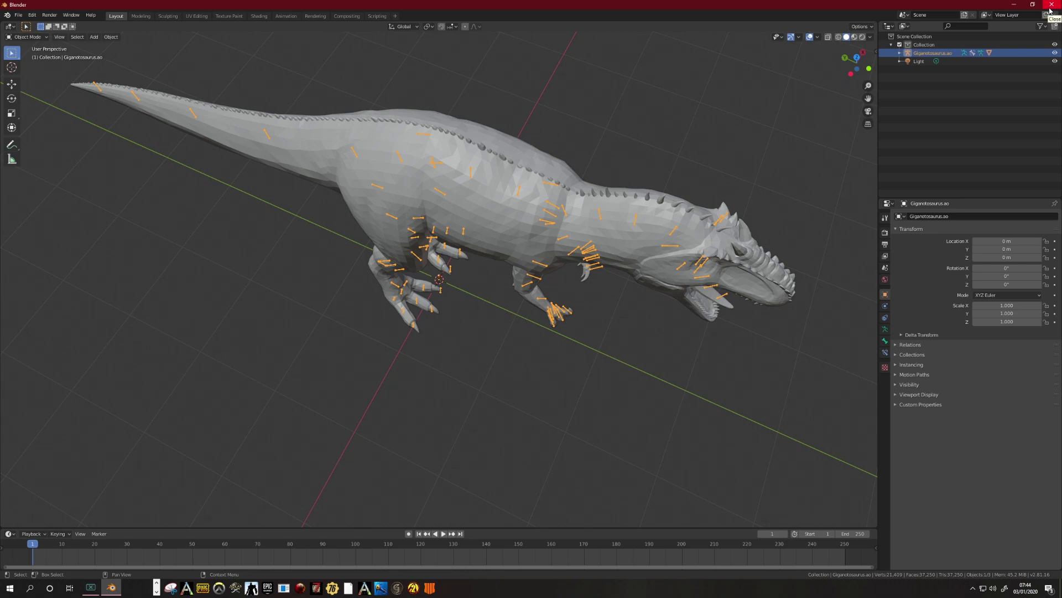
Step: Select the Giganotosaurus mesh together with its armature
{"action": "middle_click_drag", "start_coordinate": [724, 380], "coordinate": [652, 289]}
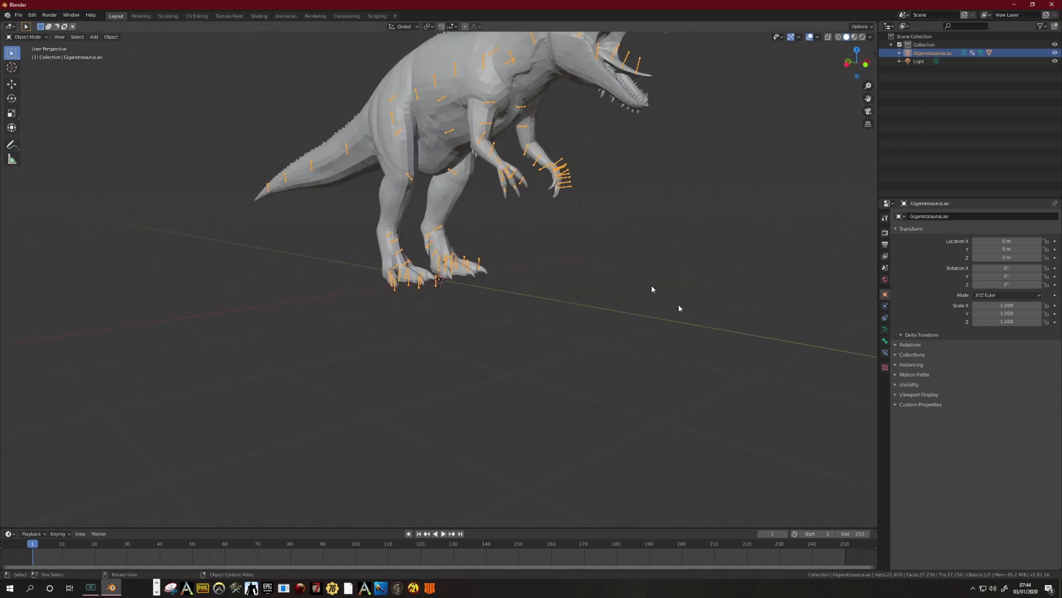
{"action": "left_click", "coordinate": [517, 176]}
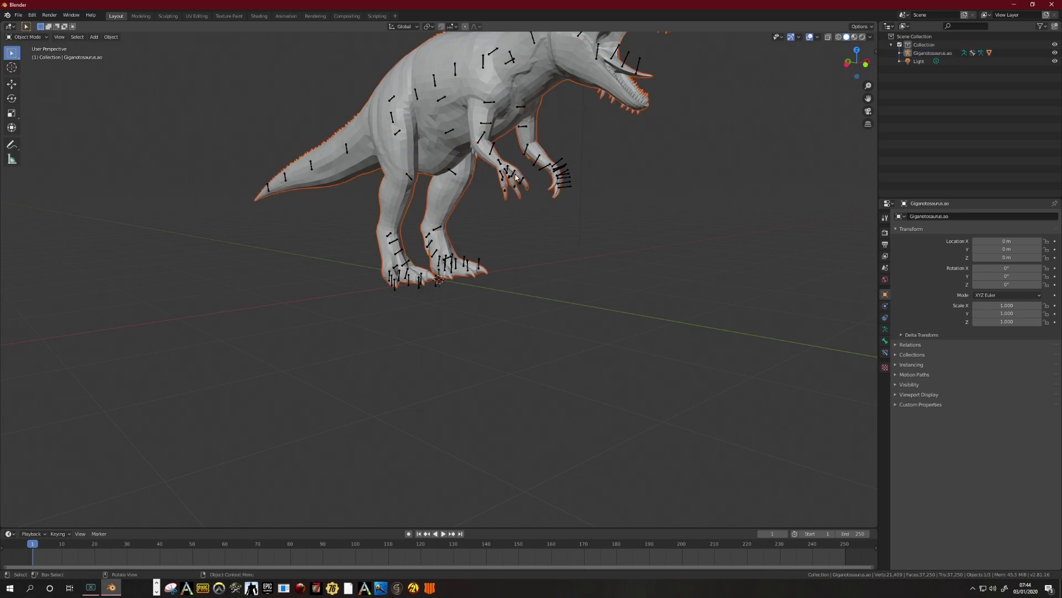
{"action": "right_click", "coordinate": [515, 175]}
{"action": "left_click_drag", "start_coordinate": [450, 130], "coordinate": [469, 128]}
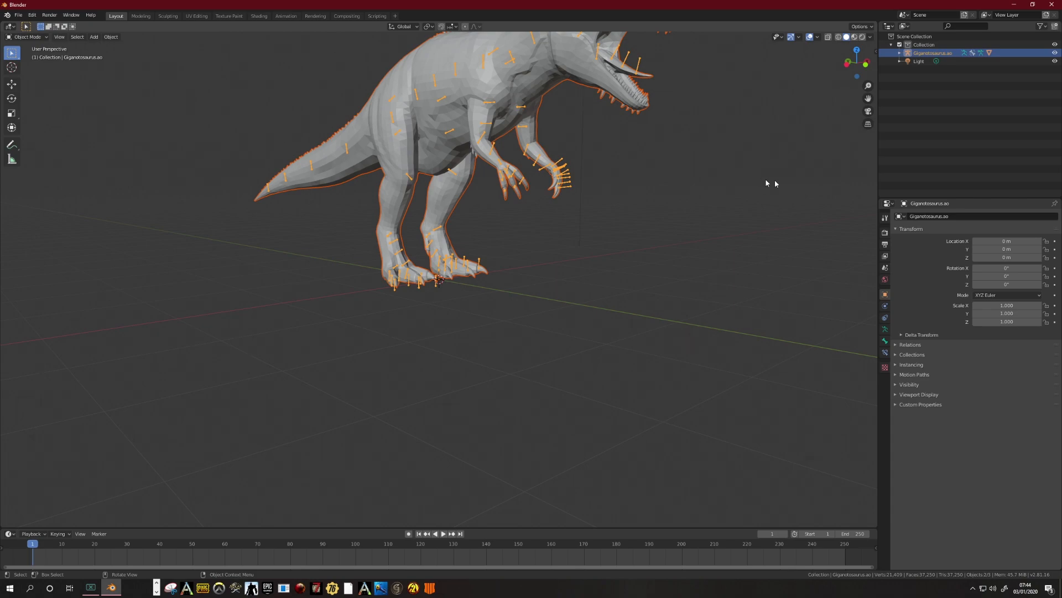
Step: Close Blender without saving the untitled scene
{"action": "left_click", "coordinate": [1054, 9]}
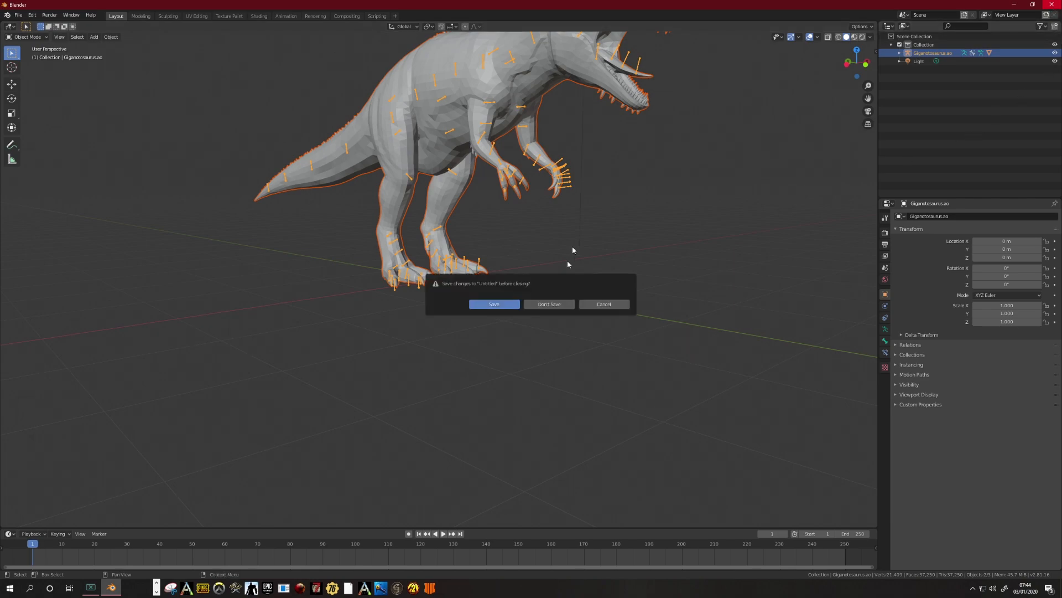
{"action": "left_click", "coordinate": [550, 308]}
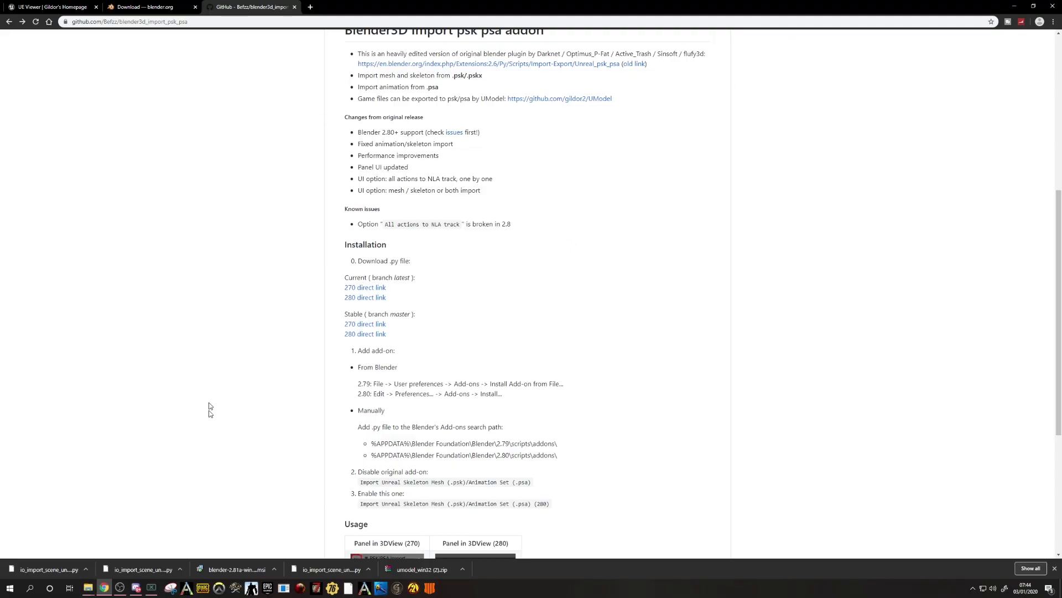
Step: Switch to 3D Builder and start loading an object from a file
{"action": "left_click", "coordinate": [9, 589]}
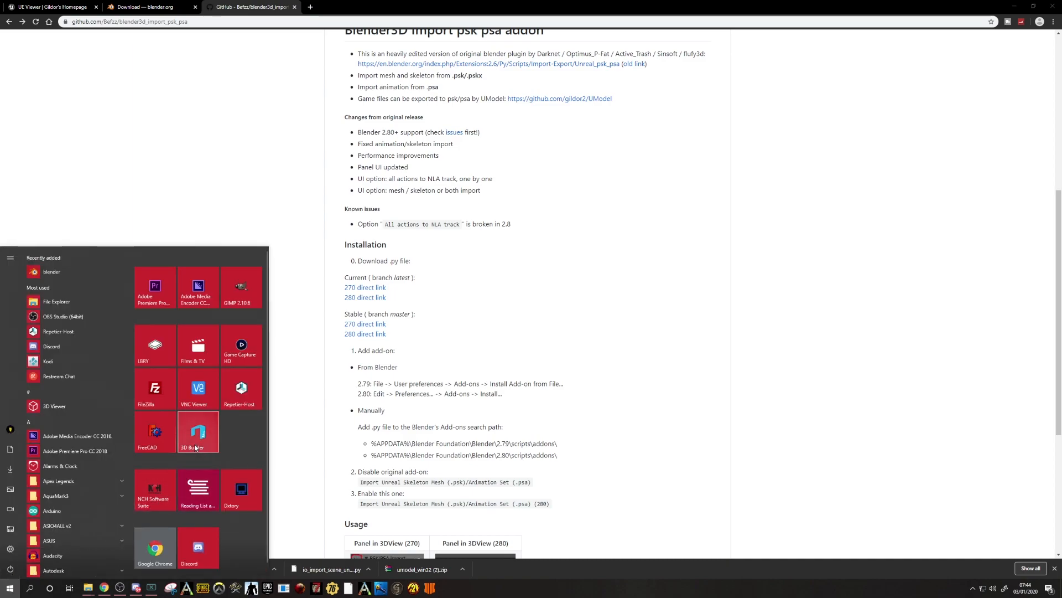
{"action": "left_click", "coordinate": [207, 432]}
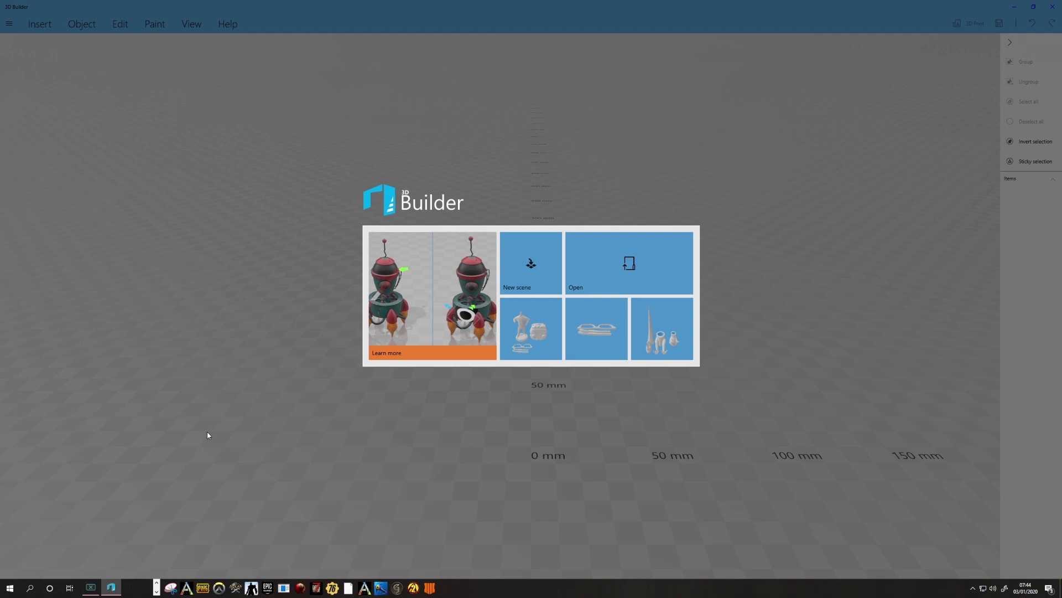
{"action": "left_click", "coordinate": [604, 270]}
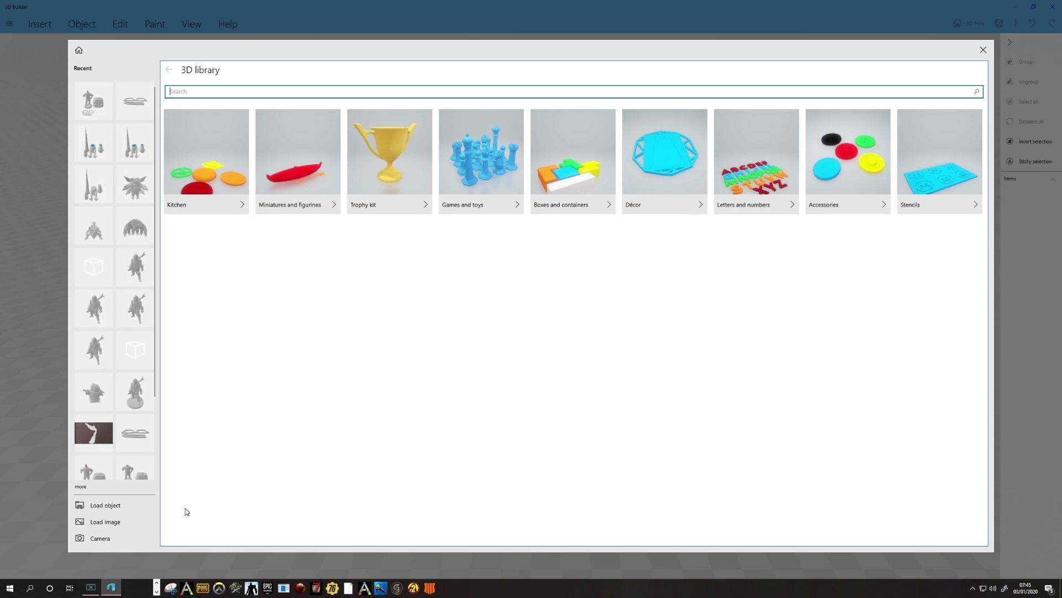
{"action": "left_click", "coordinate": [99, 509]}
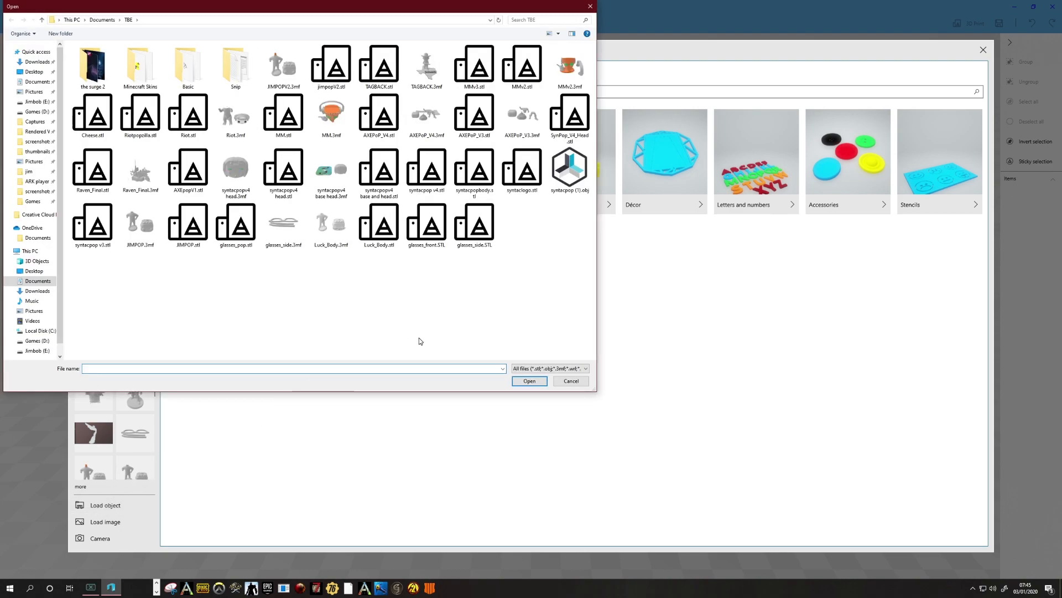
Step: Load gigatest.stl from the Documents folder
{"action": "left_click", "coordinate": [102, 19]}
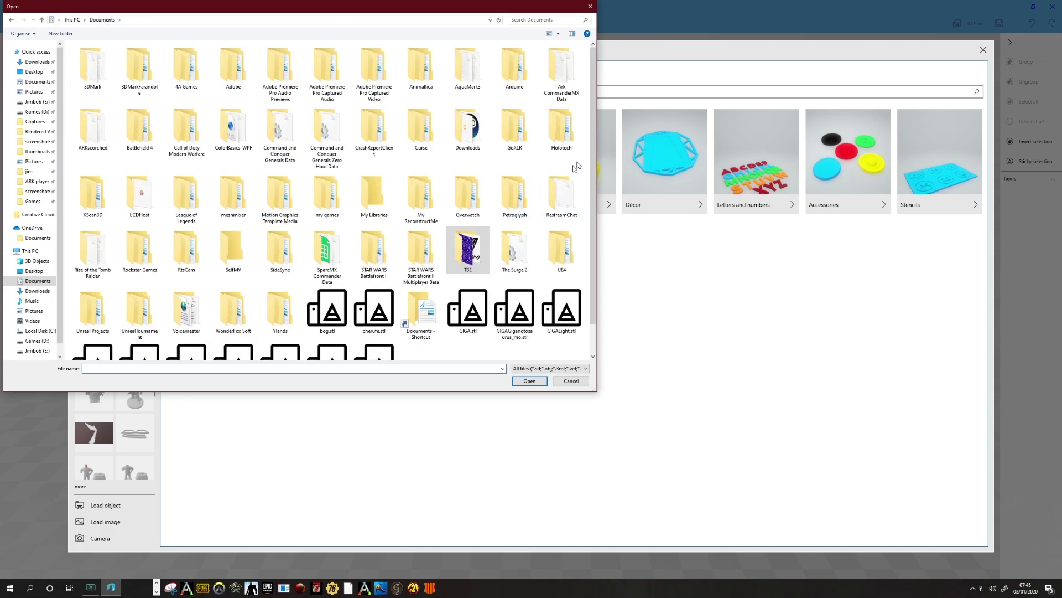
{"action": "scroll", "coordinate": [595, 222], "scroll_direction": "down", "scroll_amount": 1}
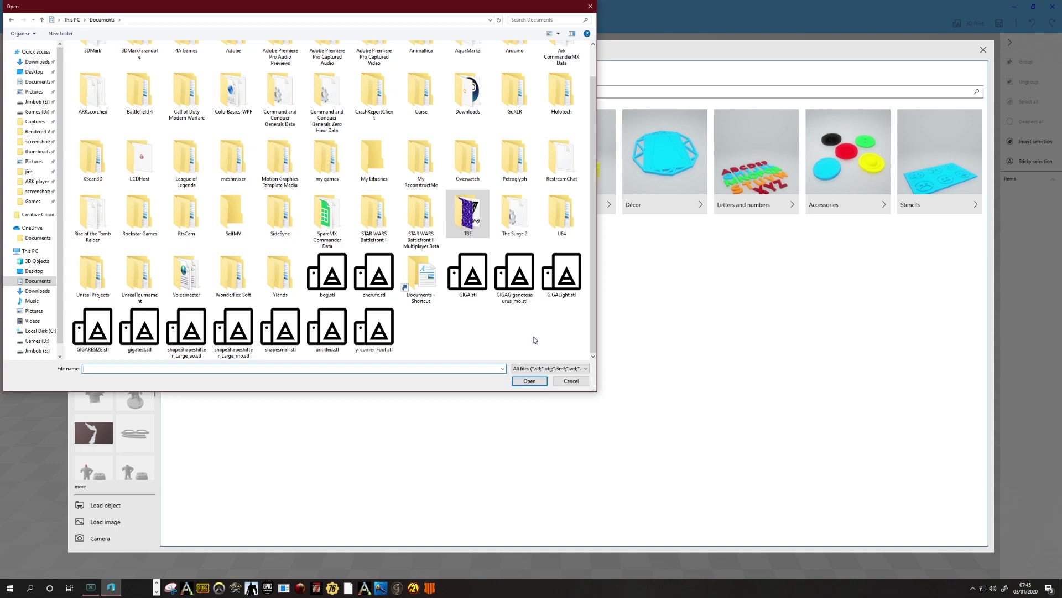
{"action": "left_click", "coordinate": [138, 332]}
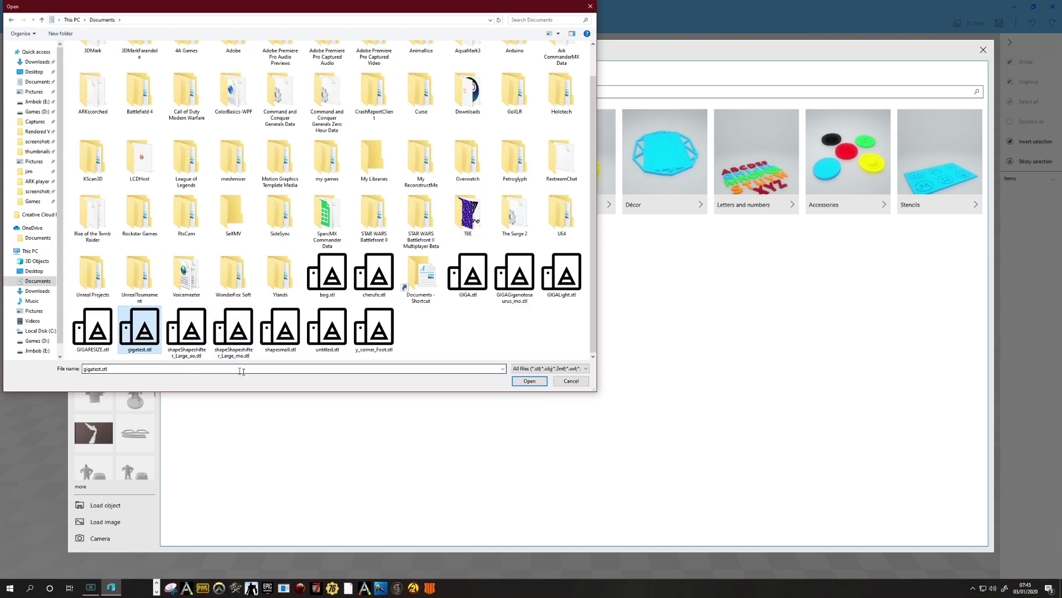
{"action": "left_click", "coordinate": [532, 382]}
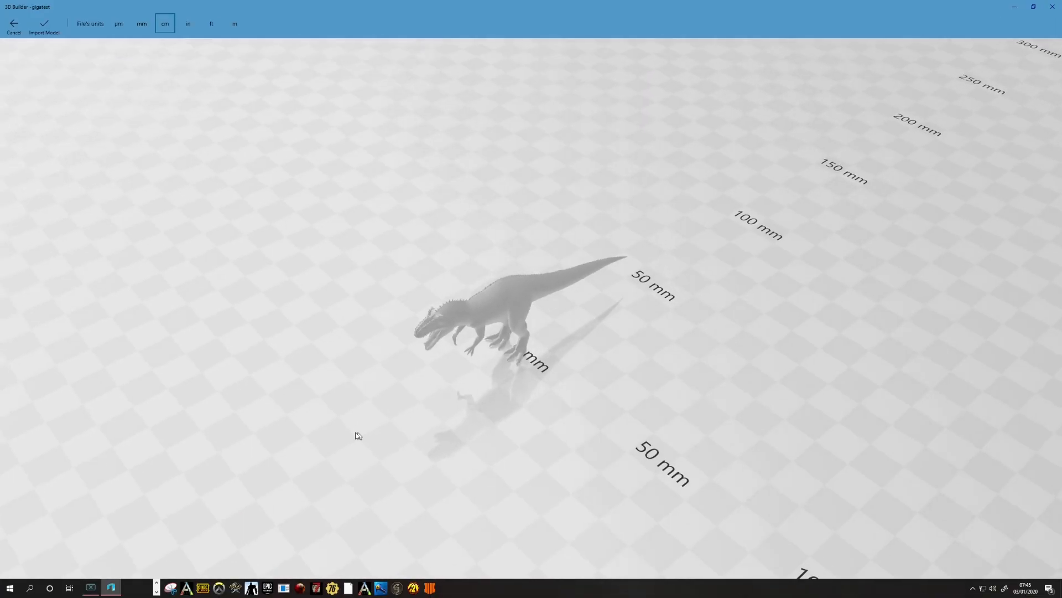
Step: Import the Giganotosaurus model with centimetres as the file's units
{"action": "left_click_drag", "start_coordinate": [355, 432], "coordinate": [667, 424]}
{"action": "scroll", "coordinate": [657, 455], "scroll_direction": "up", "scroll_amount": 1}
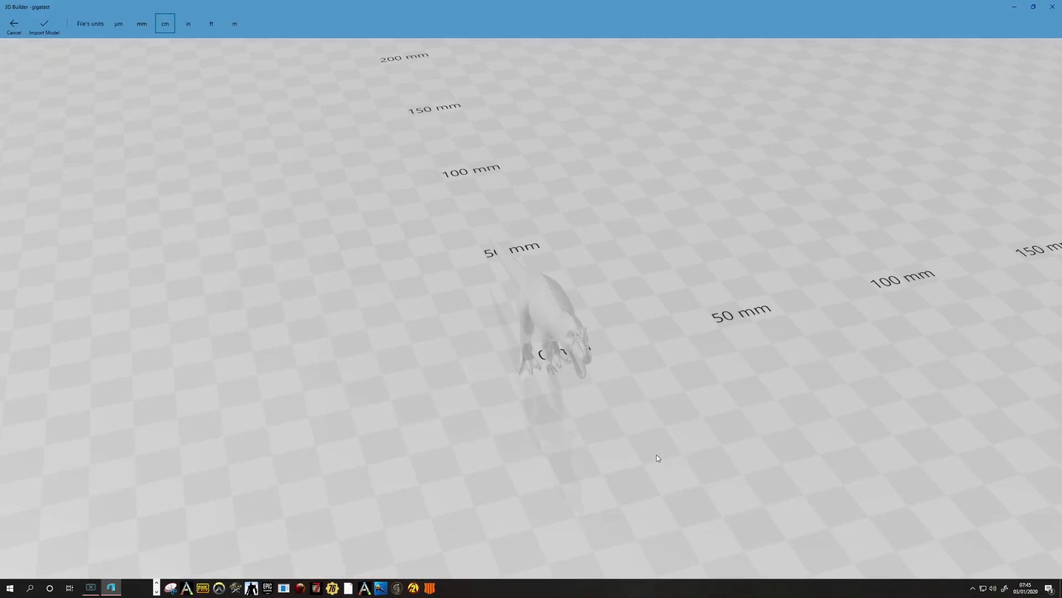
{"action": "scroll", "coordinate": [615, 502], "scroll_direction": "up", "scroll_amount": 6}
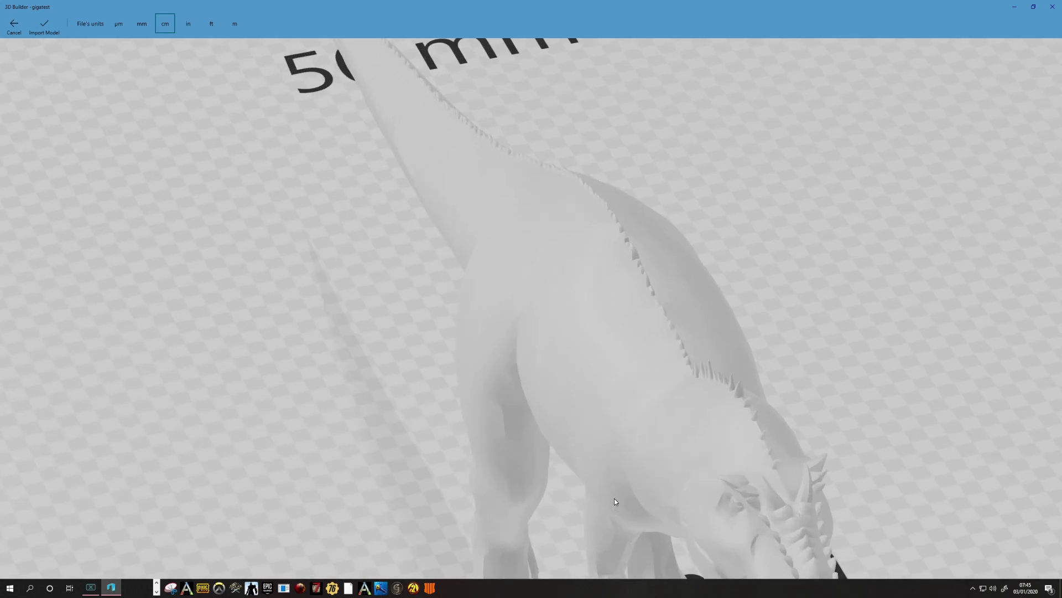
{"action": "scroll", "coordinate": [614, 502], "scroll_direction": "down", "scroll_amount": 10}
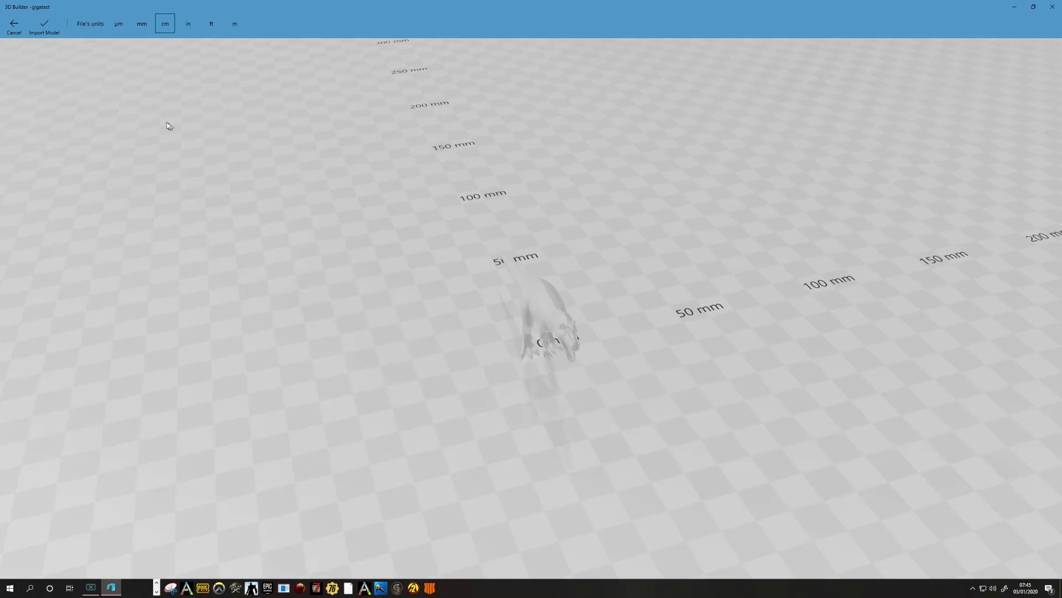
{"action": "left_click", "coordinate": [44, 25]}
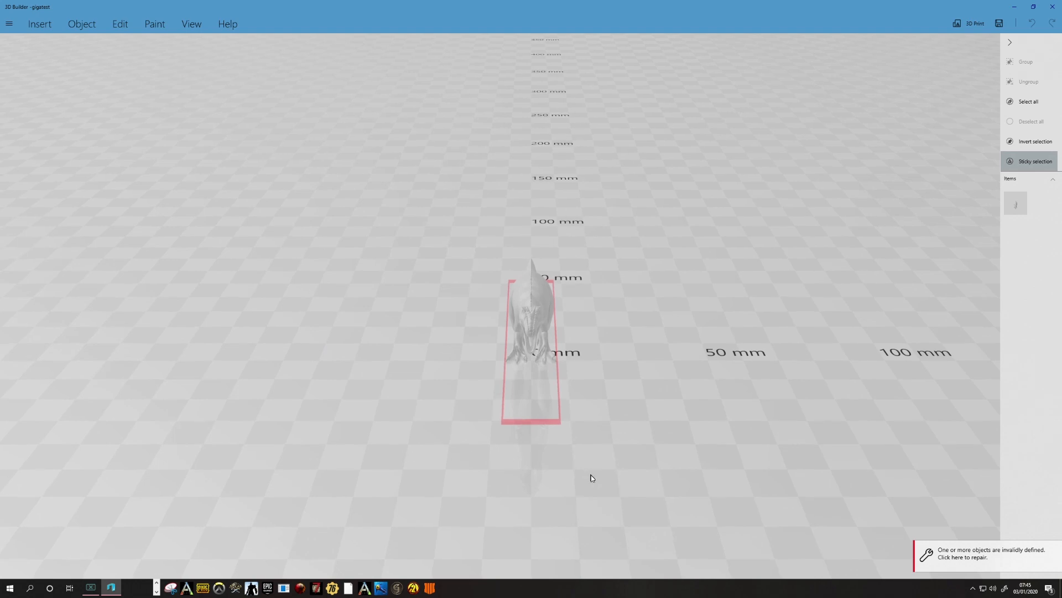
Step: Examine the imported Giganotosaurus from several angles and check how it selects
{"action": "left_click_drag", "start_coordinate": [810, 359], "coordinate": [652, 402]}
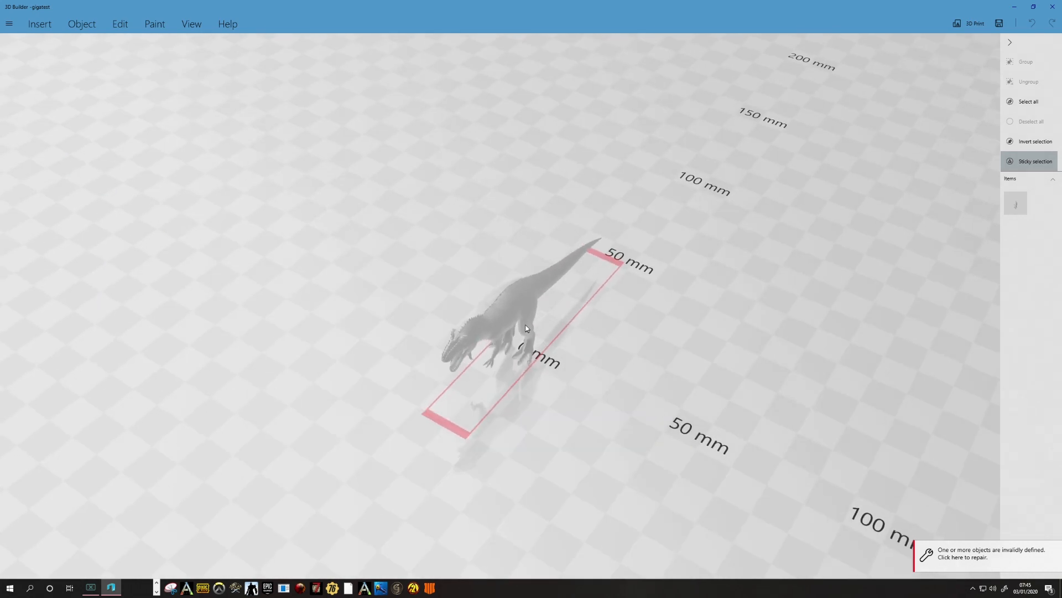
{"action": "left_click_drag", "start_coordinate": [511, 309], "coordinate": [505, 316]}
{"action": "right_click_drag", "start_coordinate": [505, 315], "coordinate": [612, 313]}
{"action": "scroll", "coordinate": [729, 397], "scroll_direction": "up", "scroll_amount": 2}
{"action": "scroll", "coordinate": [719, 393], "scroll_direction": "down", "scroll_amount": 1}
{"action": "left_click", "coordinate": [615, 325]}
{"action": "right_click_drag", "start_coordinate": [667, 345], "coordinate": [588, 315]}
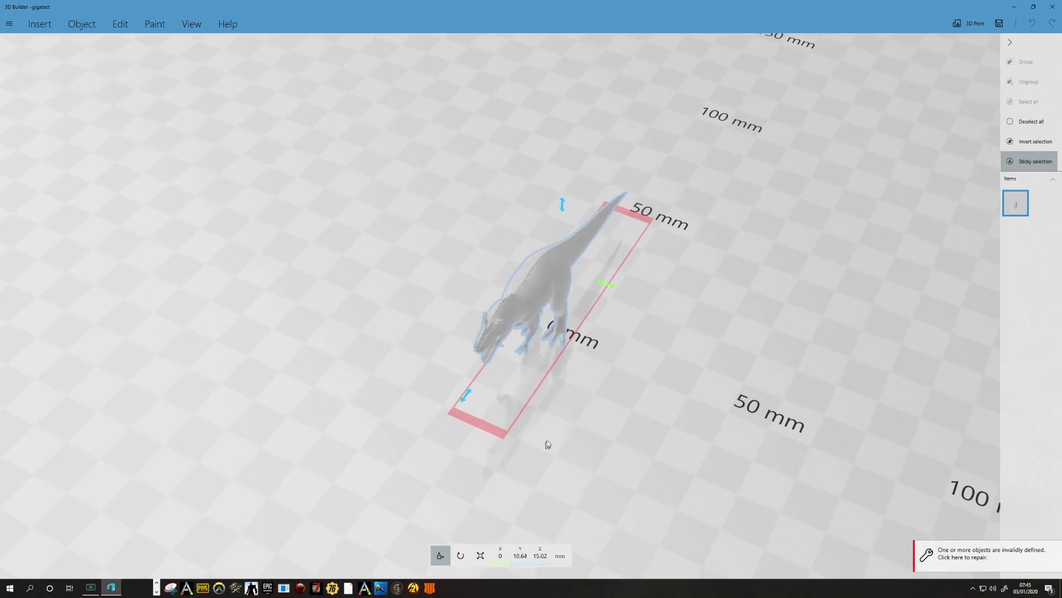
{"action": "left_click_drag", "start_coordinate": [659, 399], "coordinate": [581, 325]}
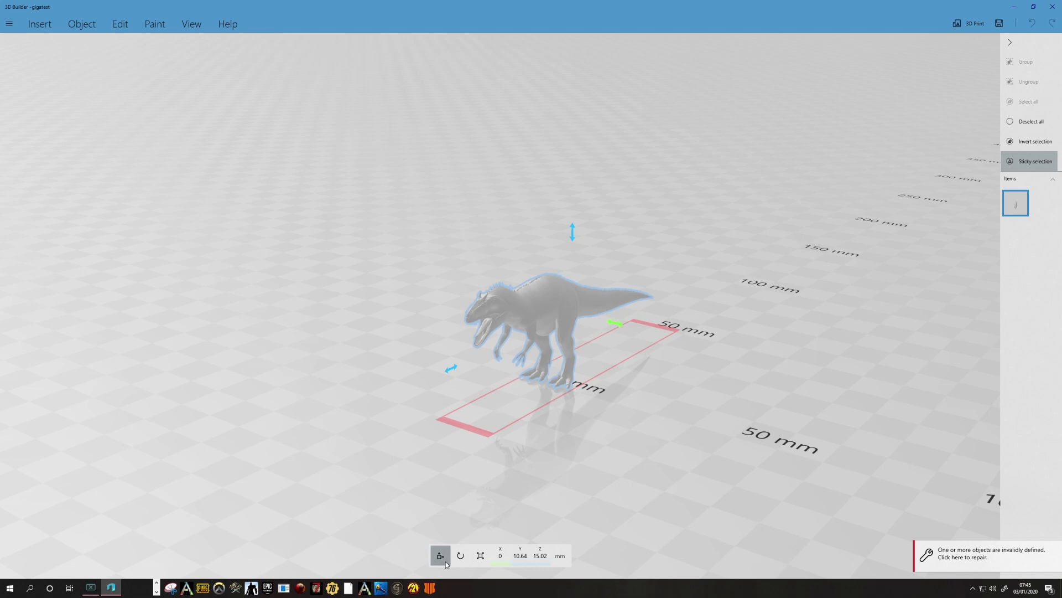
{"action": "left_click", "coordinate": [556, 310]}
{"action": "left_click", "coordinate": [556, 311]}
{"action": "double_click", "coordinate": [541, 315]}
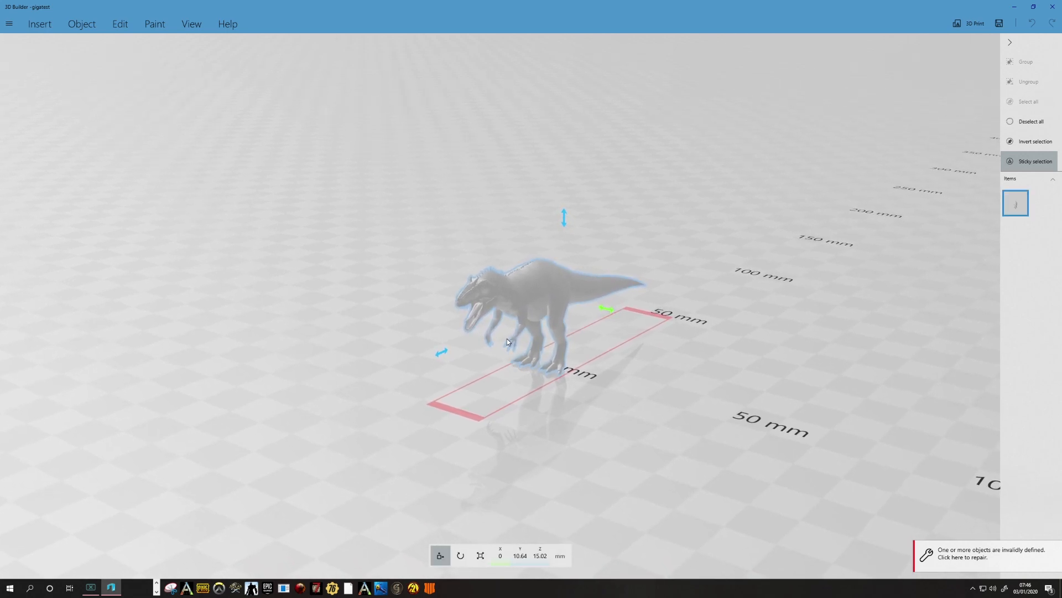
{"action": "left_click", "coordinate": [516, 302]}
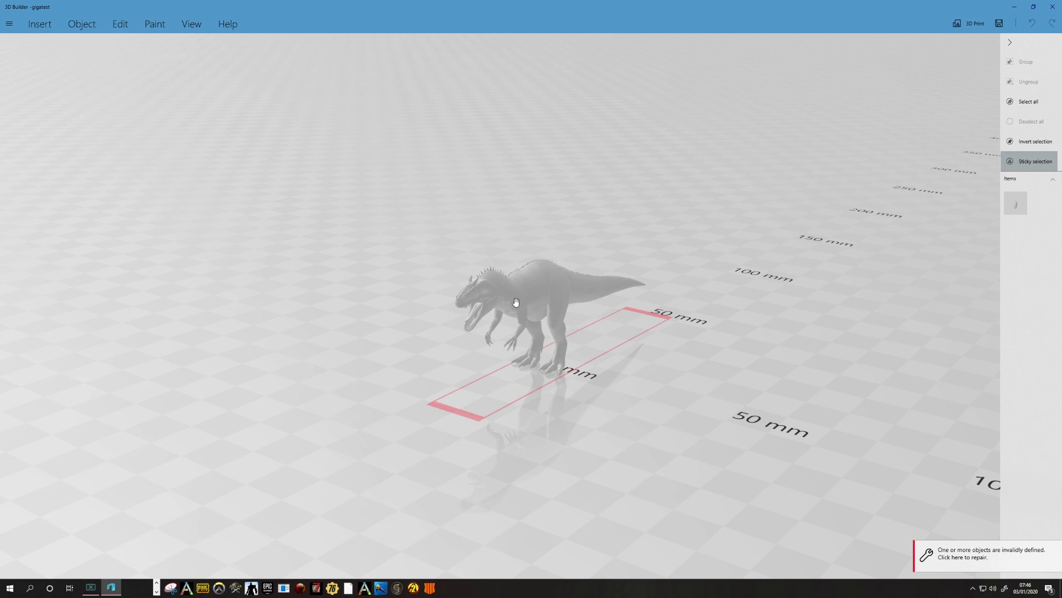
{"action": "double_click", "coordinate": [516, 302]}
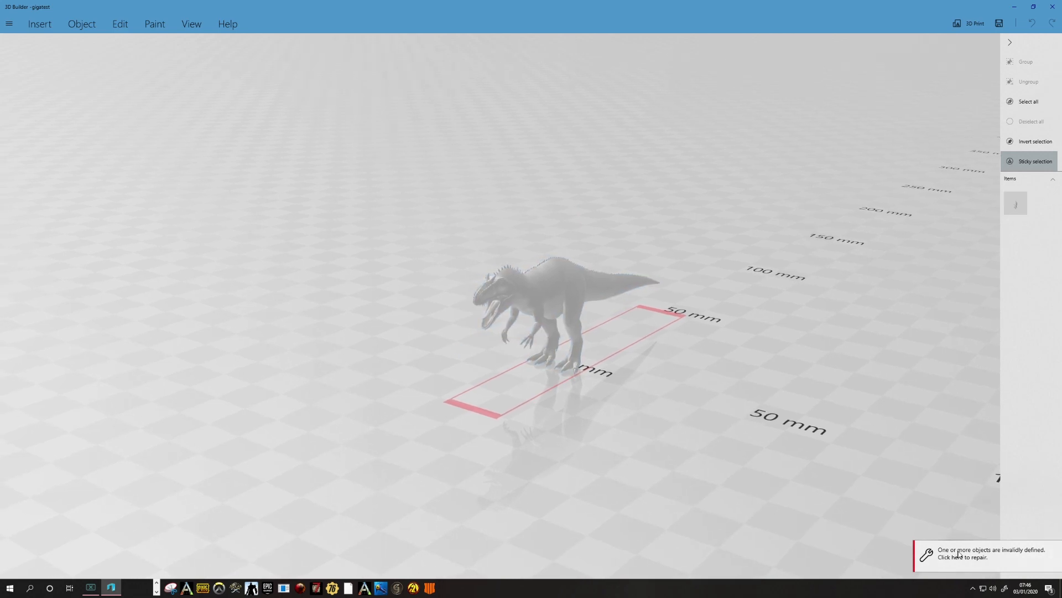
Step: Repair the invalidly defined Giganotosaurus mesh and check its surface up close
{"action": "left_click", "coordinate": [978, 547]}
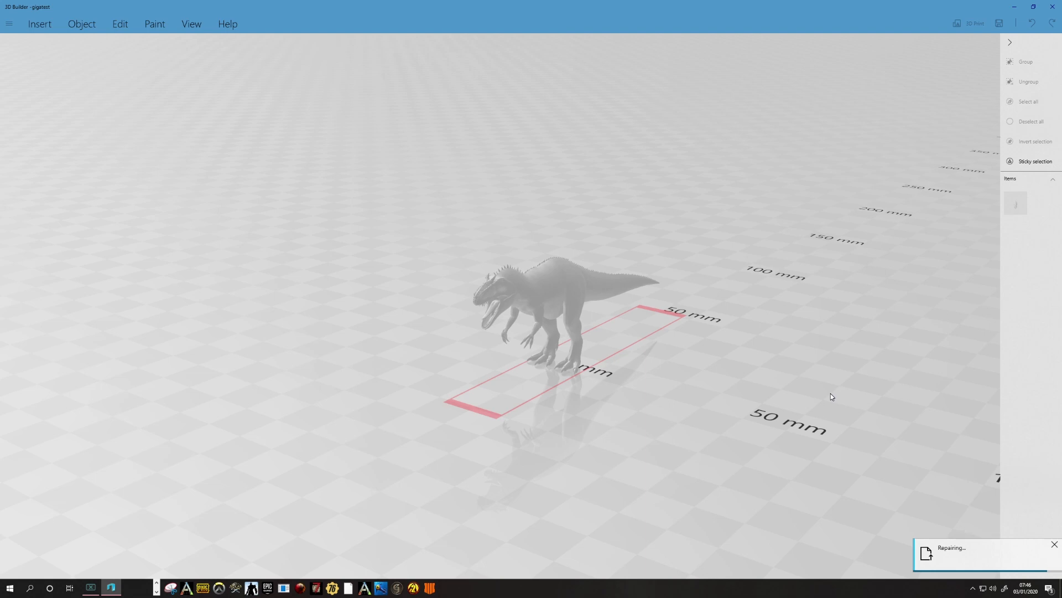
{"action": "scroll", "coordinate": [832, 396], "scroll_direction": "up", "scroll_amount": 6}
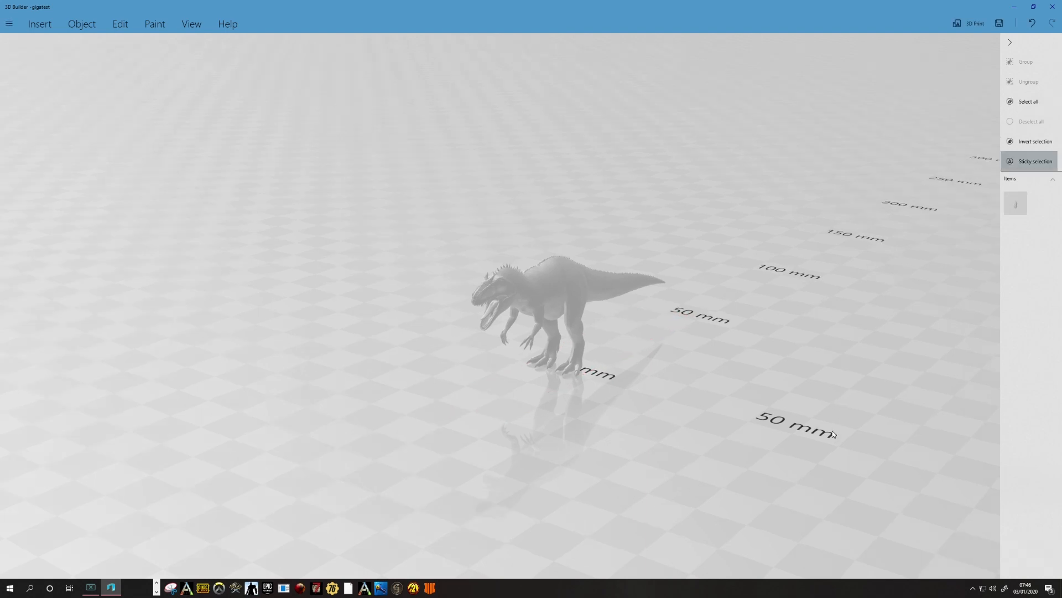
{"action": "scroll", "coordinate": [804, 437], "scroll_direction": "up", "scroll_amount": 3}
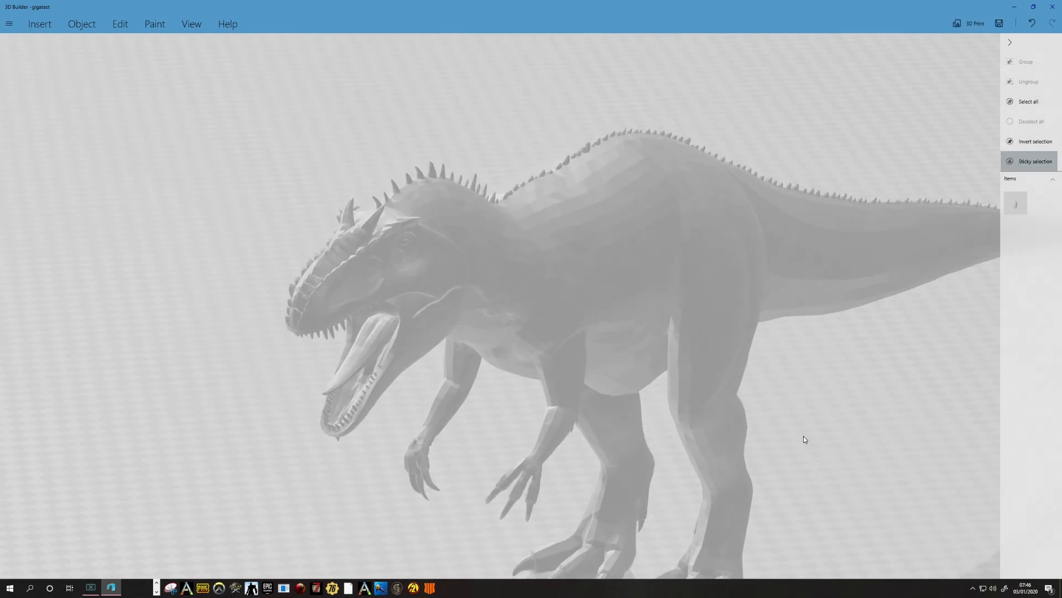
{"action": "scroll", "coordinate": [805, 442], "scroll_direction": "down", "scroll_amount": 5}
{"action": "scroll", "coordinate": [805, 445], "scroll_direction": "down", "scroll_amount": 5}
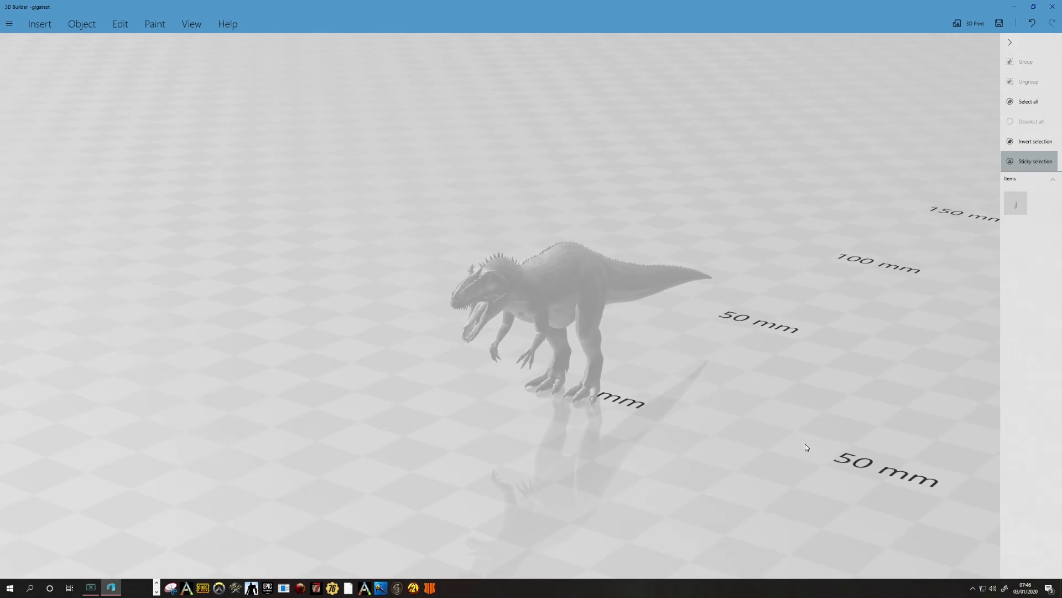
Step: Select the Giganotosaurus and move it across the grid to about X 84, Y 78 mm
{"action": "left_click_drag", "start_coordinate": [808, 453], "coordinate": [520, 304]}
{"action": "left_click", "coordinate": [512, 293]}
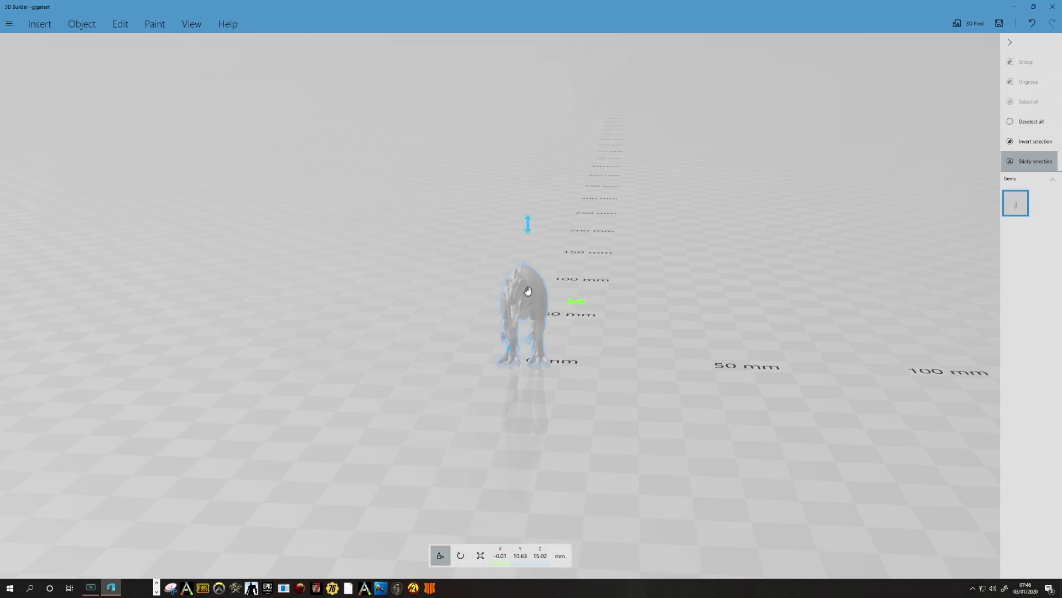
{"action": "right_click_drag", "start_coordinate": [521, 304], "coordinate": [592, 320]}
{"action": "left_click_drag", "start_coordinate": [592, 320], "coordinate": [892, 276]}
{"action": "right_click_drag", "start_coordinate": [894, 353], "coordinate": [556, 503]}
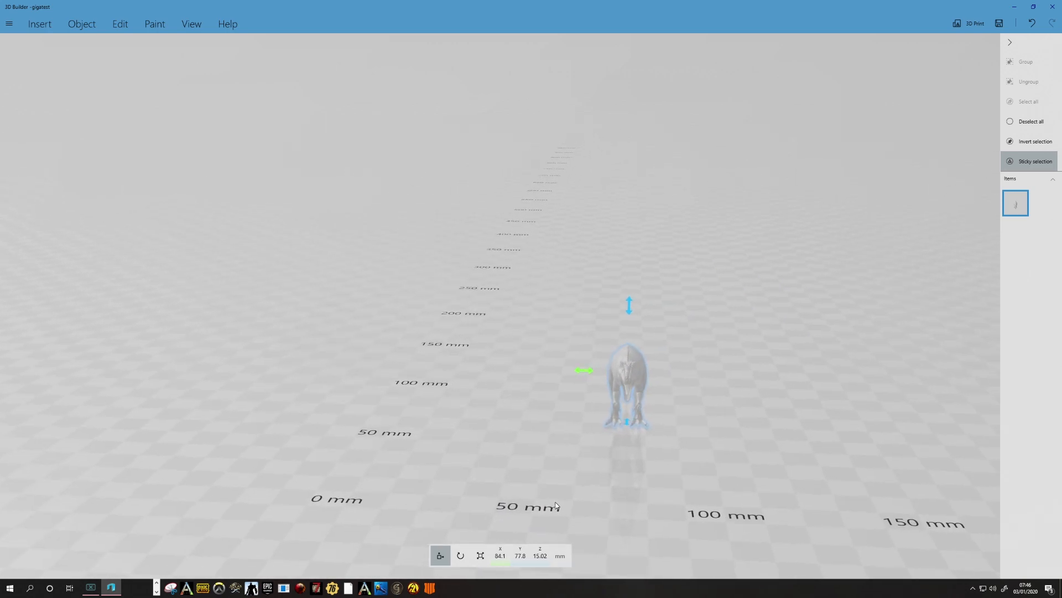
Step: Scale the Giganotosaurus up proportionally to about 63 × 351 × 133 mm and check it from the side
{"action": "left_click", "coordinate": [481, 555]}
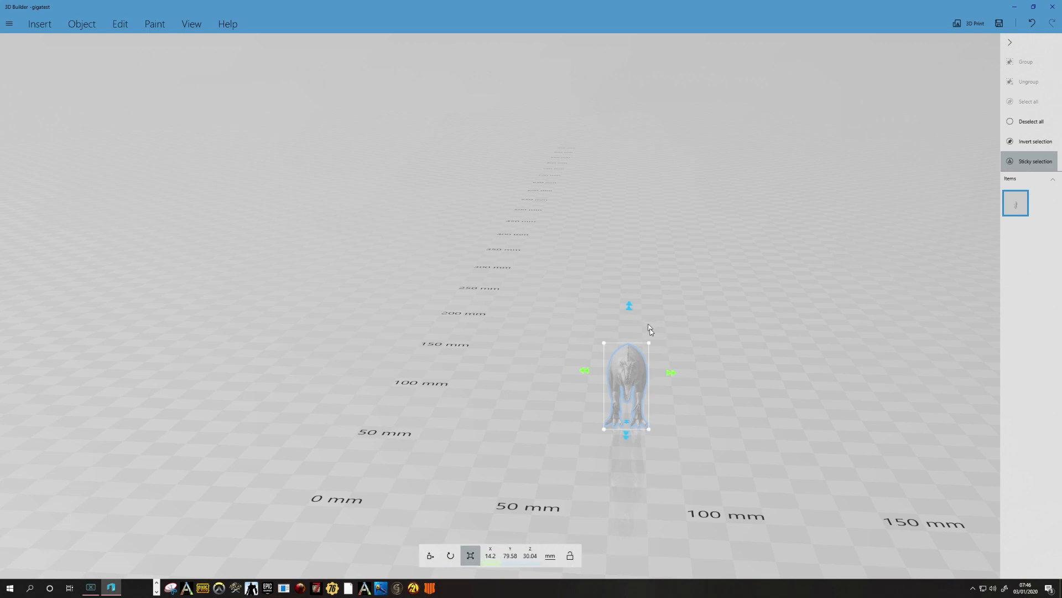
{"action": "left_click_drag", "start_coordinate": [649, 341], "coordinate": [803, 199]}
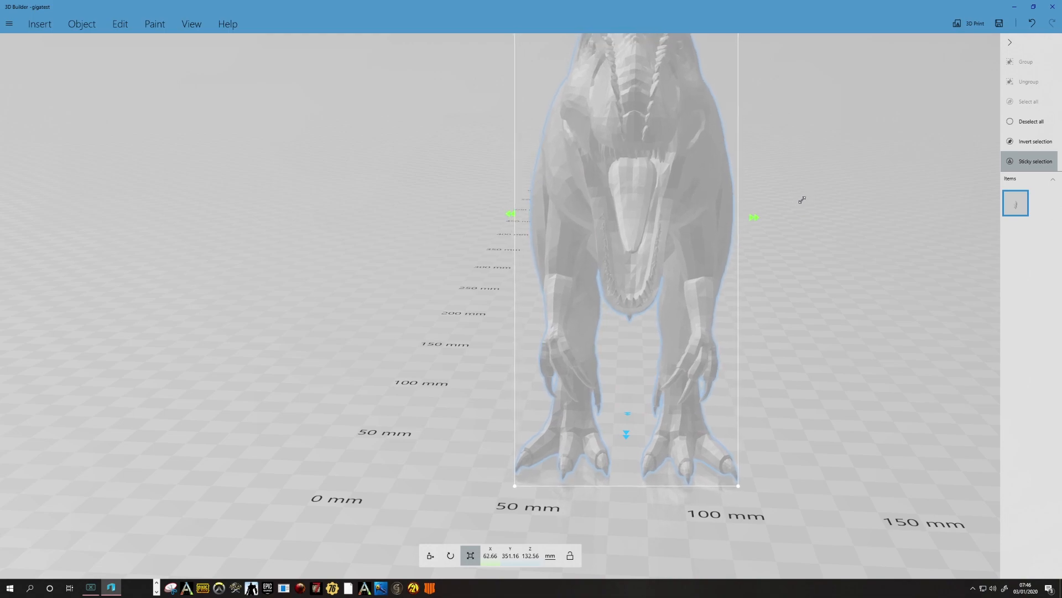
{"action": "left_click_drag", "start_coordinate": [835, 323], "coordinate": [821, 339]}
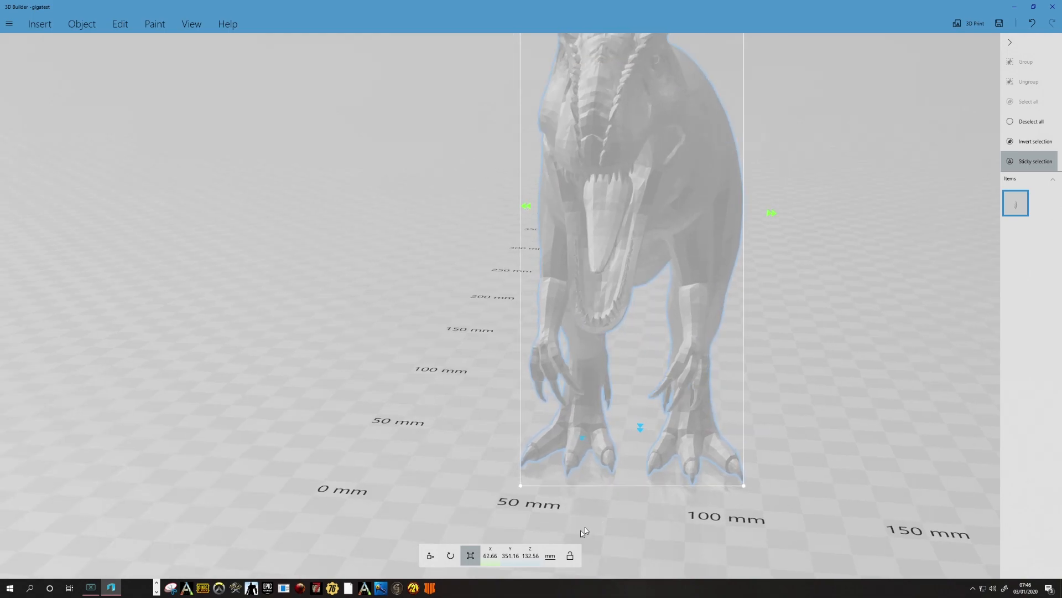
{"action": "left_click_drag", "start_coordinate": [614, 534], "coordinate": [564, 383]}
{"action": "scroll", "coordinate": [577, 393], "scroll_direction": "up", "scroll_amount": 5}
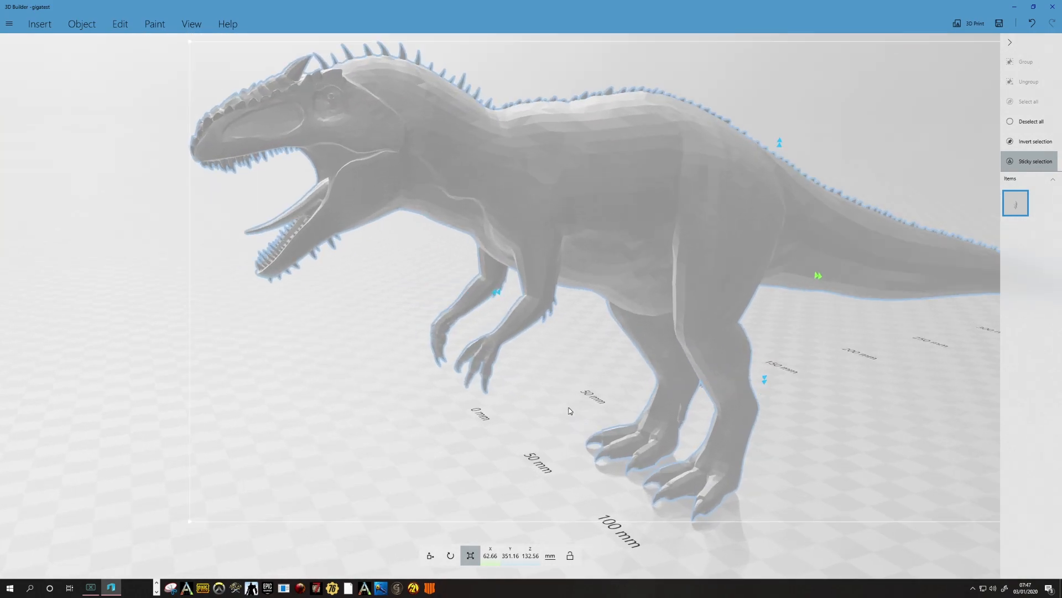
{"action": "scroll", "coordinate": [652, 396], "scroll_direction": "down", "scroll_amount": 5}
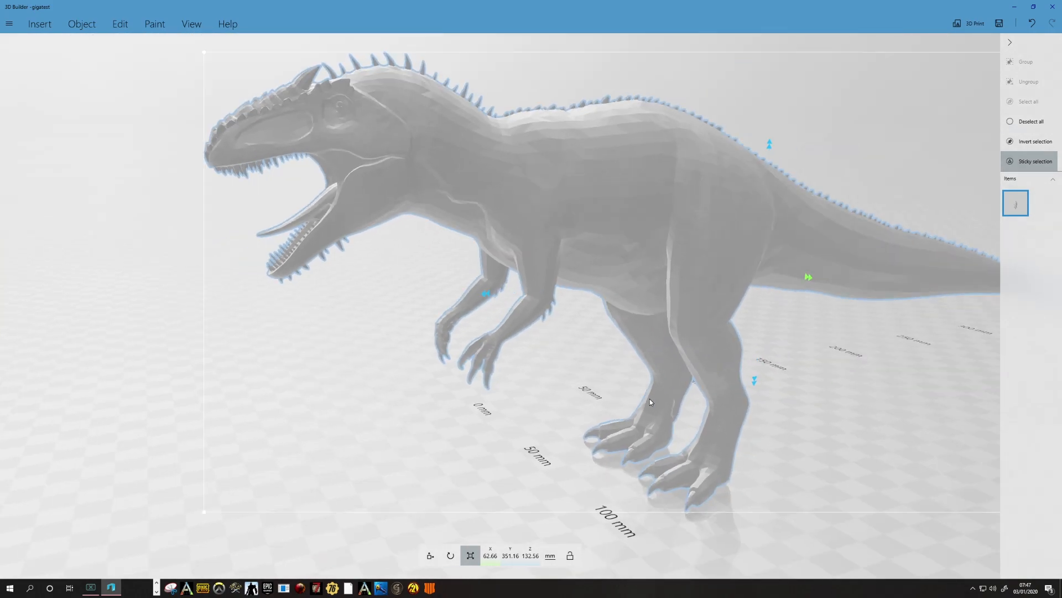
{"action": "scroll", "coordinate": [631, 396], "scroll_direction": "down", "scroll_amount": 2}
{"action": "scroll", "coordinate": [632, 396], "scroll_direction": "up", "scroll_amount": 3}
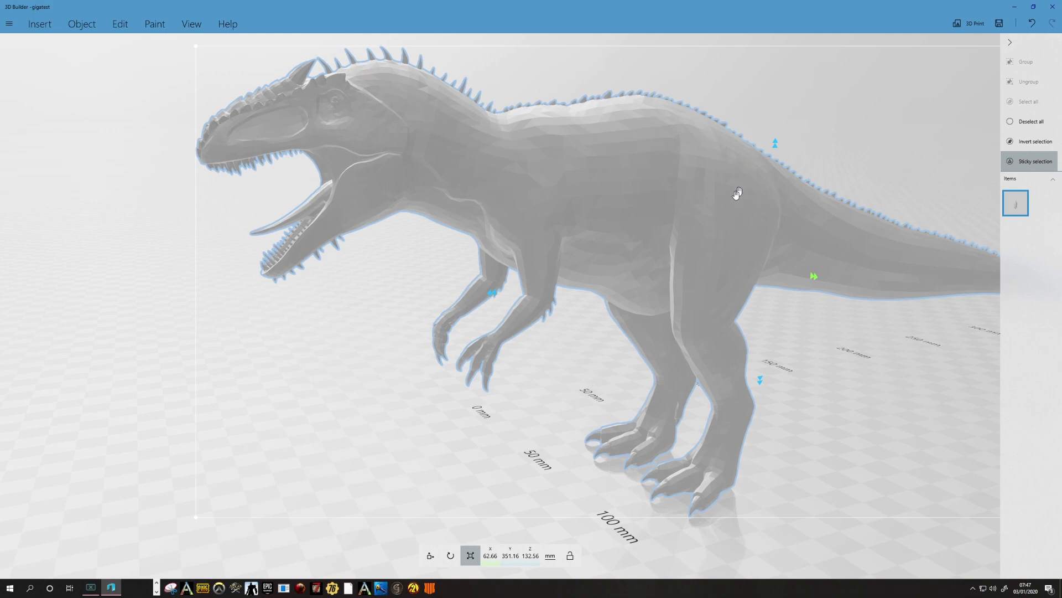
{"action": "scroll", "coordinate": [829, 370], "scroll_direction": "down", "scroll_amount": 3}
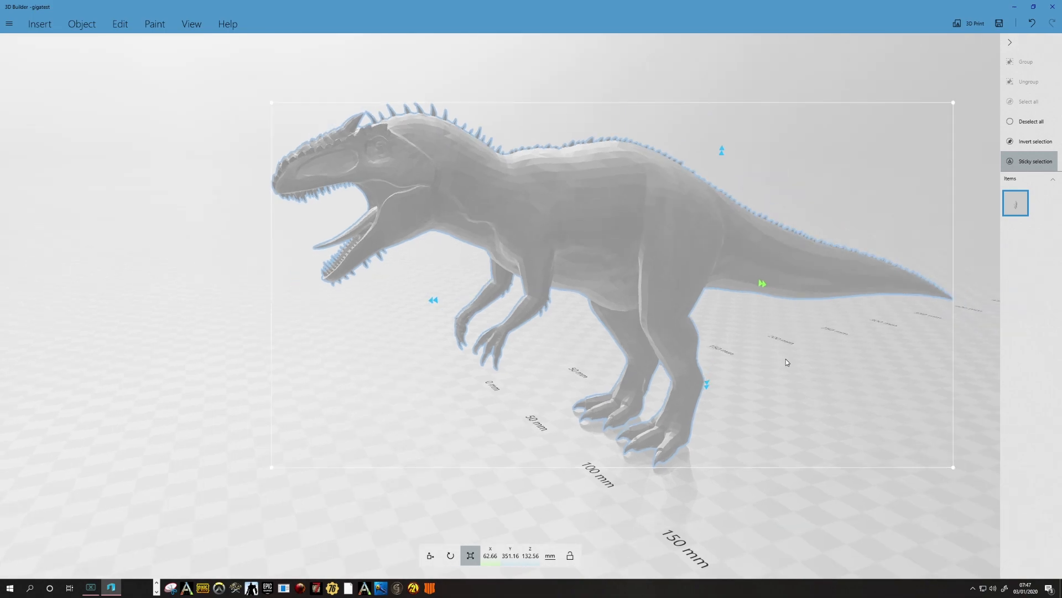
Step: Start smoothing the Giganotosaurus with Smooth Edges on and the smoothness at about one third of its range
{"action": "left_click", "coordinate": [83, 28]}
{"action": "left_click", "coordinate": [129, 25]}
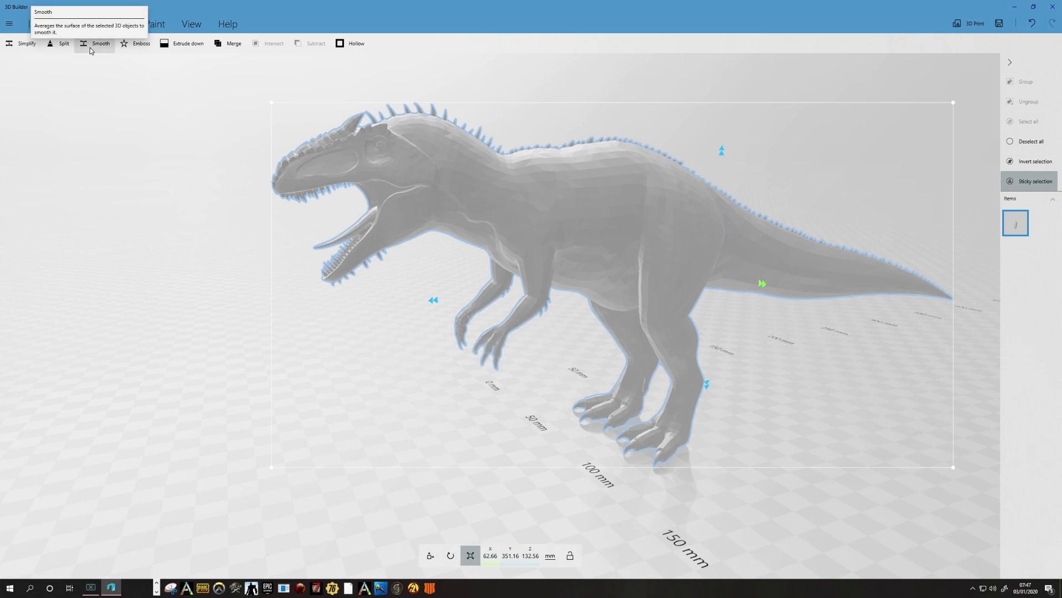
{"action": "scroll", "coordinate": [514, 285], "scroll_direction": "up", "scroll_amount": 5}
{"action": "scroll", "coordinate": [559, 291], "scroll_direction": "down", "scroll_amount": 3}
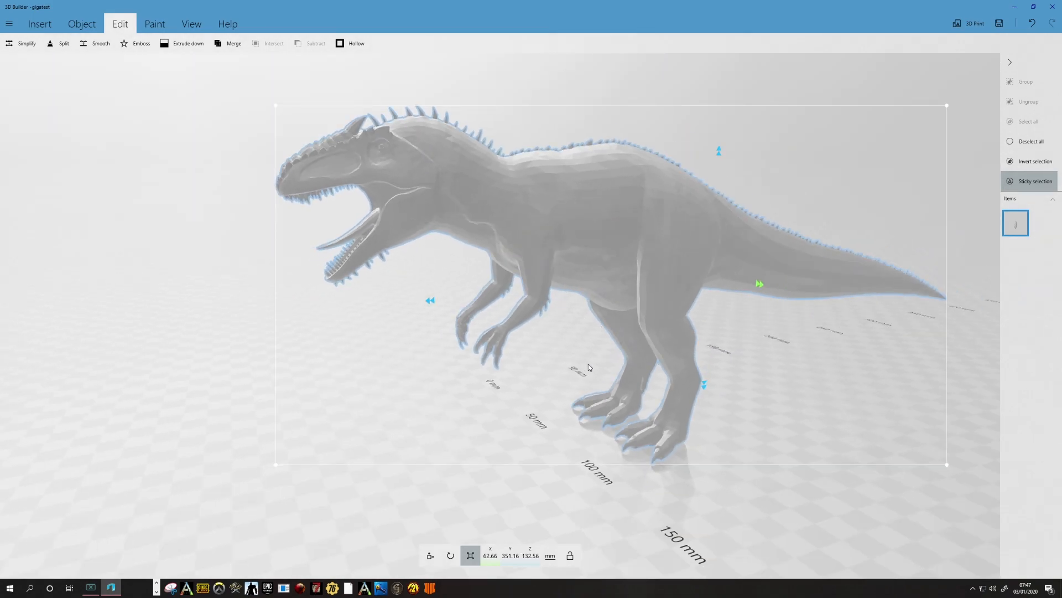
{"action": "scroll", "coordinate": [620, 361], "scroll_direction": "up", "scroll_amount": 1}
{"action": "scroll", "coordinate": [440, 391], "scroll_direction": "up", "scroll_amount": 3}
{"action": "left_click_drag", "start_coordinate": [385, 340], "coordinate": [449, 381]}
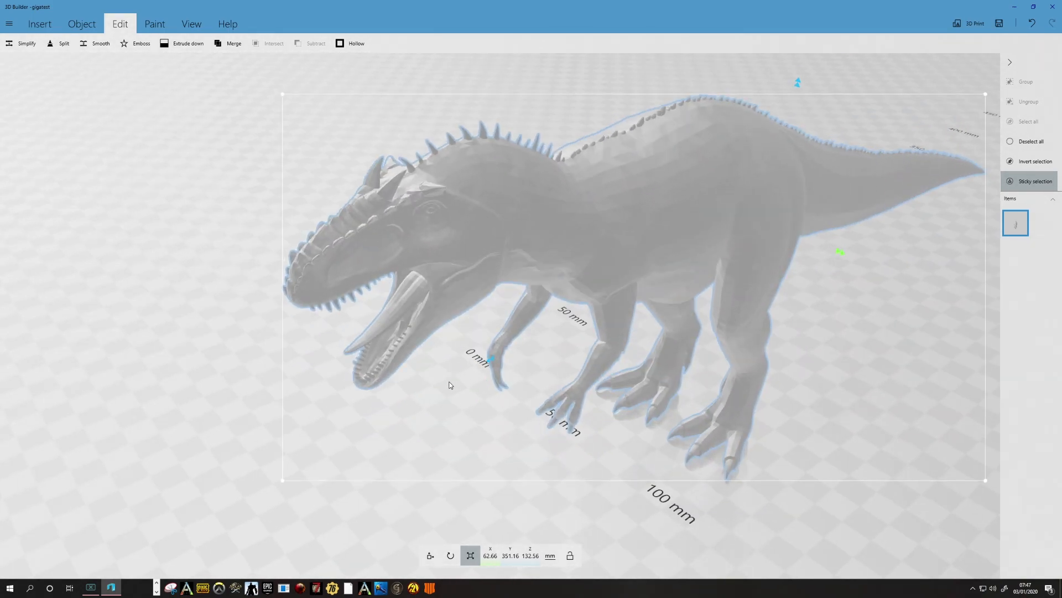
{"action": "left_click", "coordinate": [98, 44]}
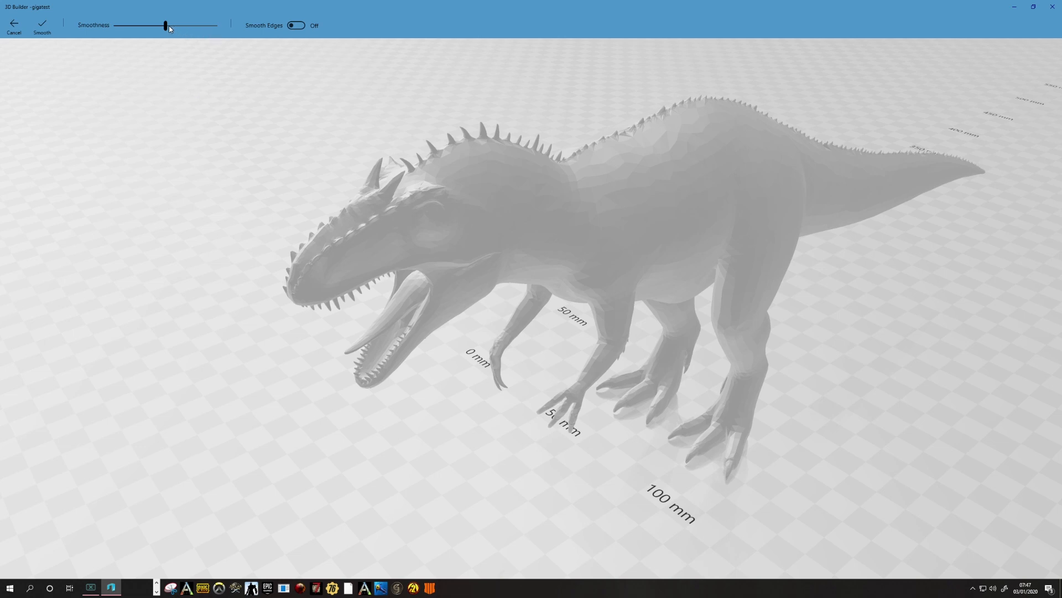
{"action": "left_click_drag", "start_coordinate": [164, 25], "coordinate": [217, 25]}
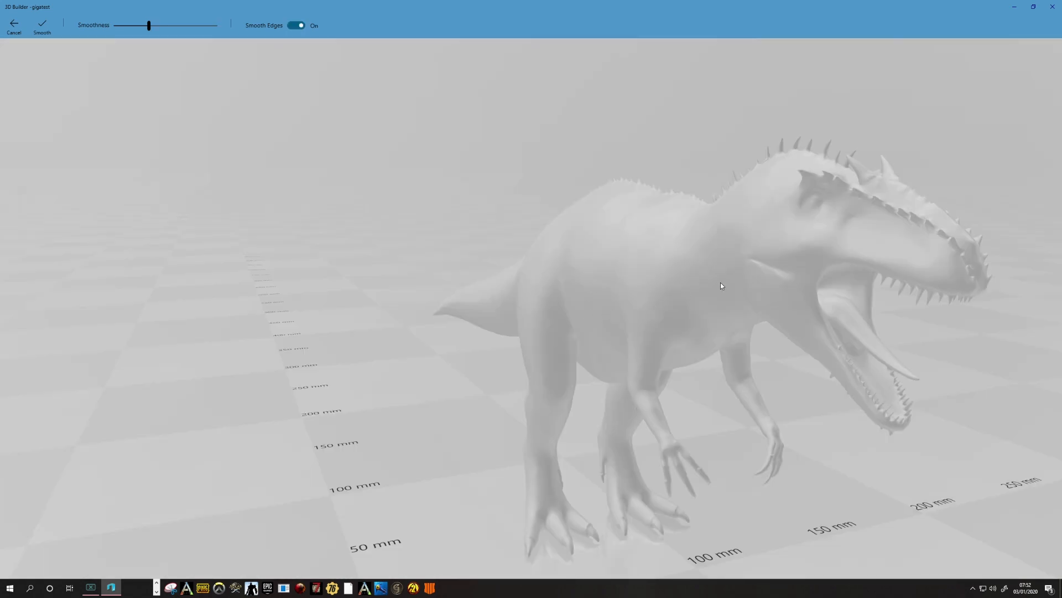
Step: Check the smoothed body and back spines up close and from several angles, and apply the smoothing
{"action": "left_click_drag", "start_coordinate": [720, 285], "coordinate": [398, 332]}
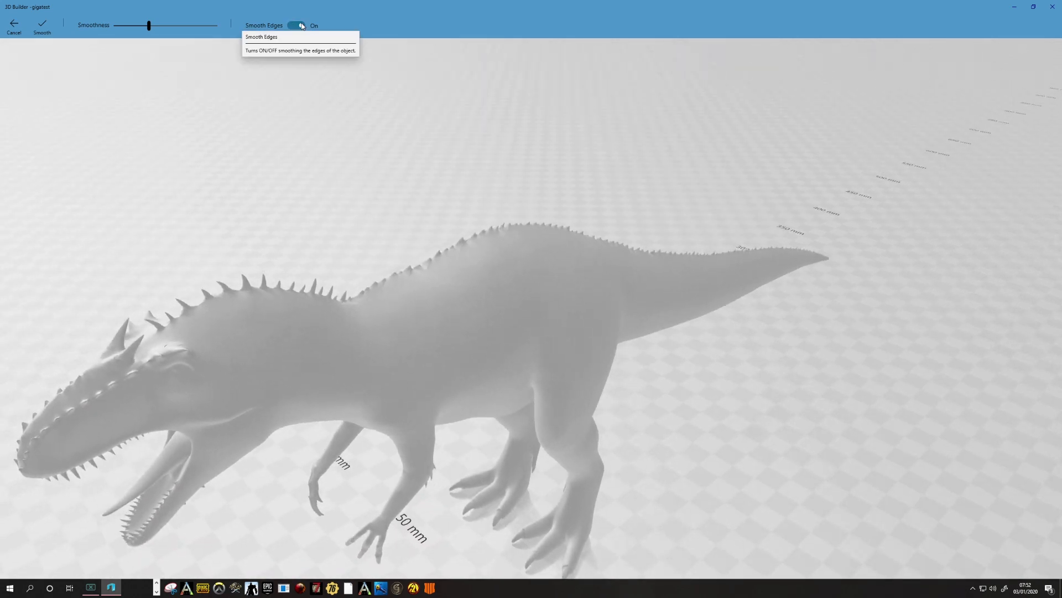
{"action": "left_click_drag", "start_coordinate": [471, 346], "coordinate": [379, 299]}
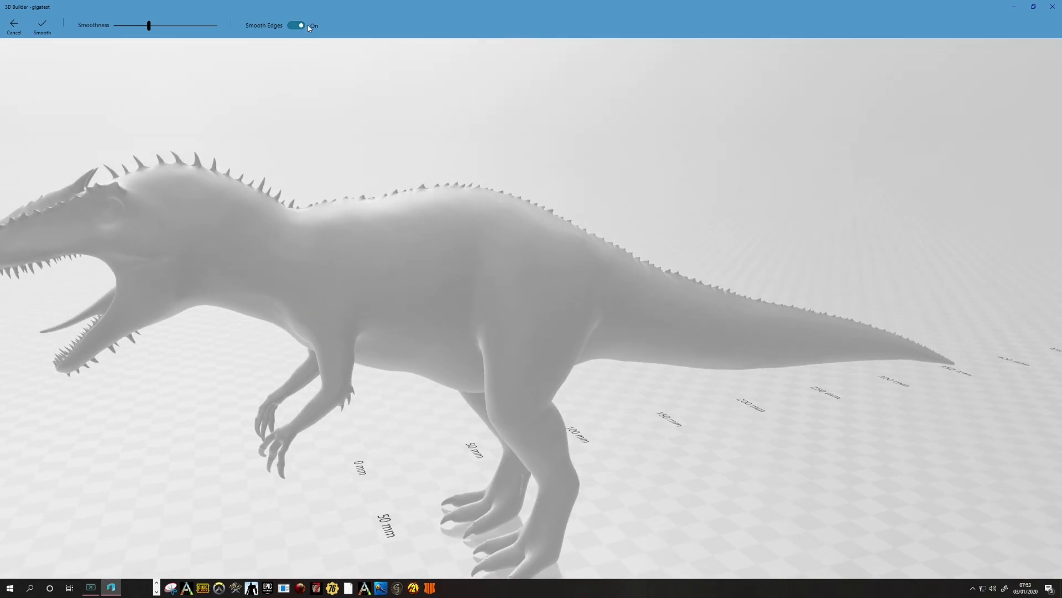
{"action": "left_click_drag", "start_coordinate": [332, 230], "coordinate": [517, 309]}
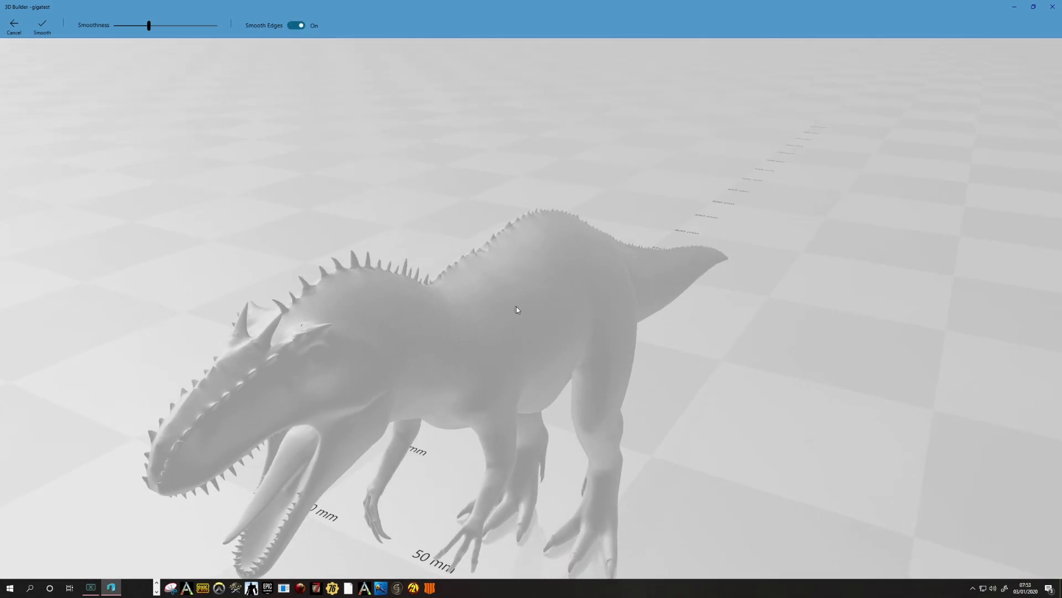
{"action": "scroll", "coordinate": [513, 309], "scroll_direction": "up", "scroll_amount": 10}
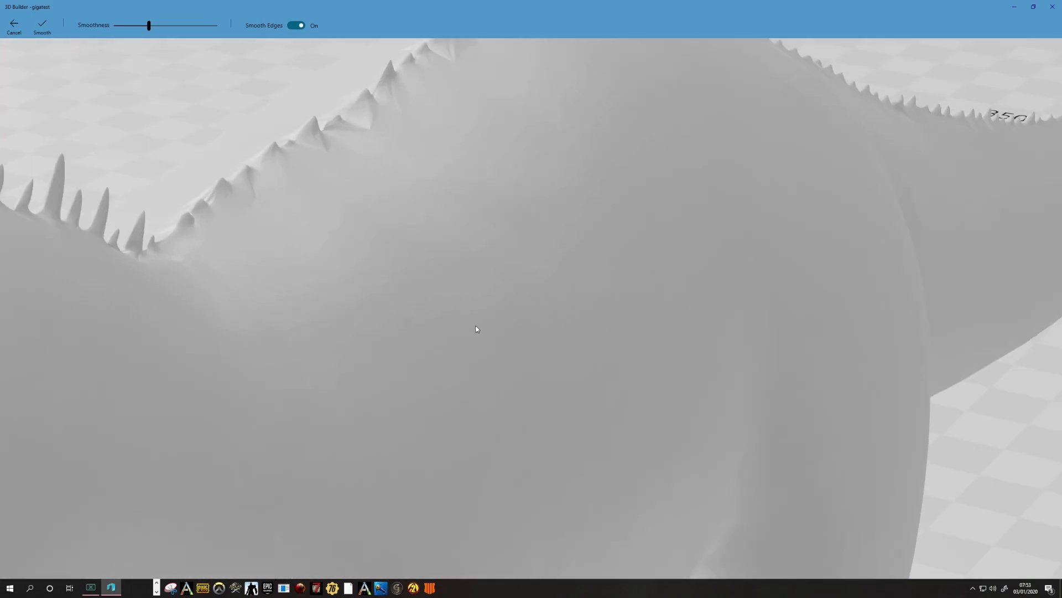
{"action": "scroll", "coordinate": [476, 329], "scroll_direction": "up", "scroll_amount": 10}
{"action": "left_click_drag", "start_coordinate": [401, 274], "coordinate": [270, 336]}
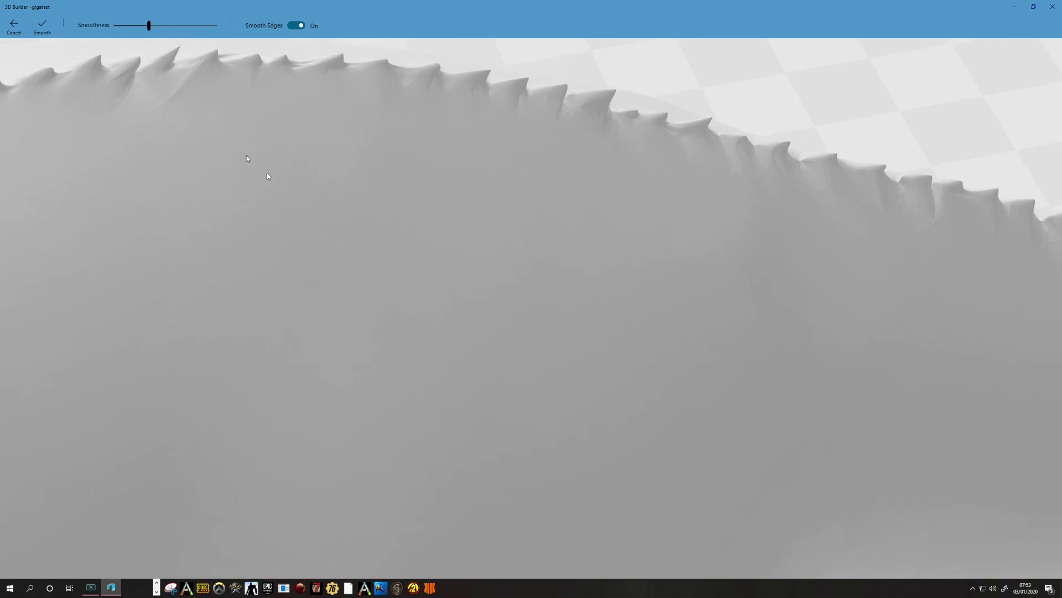
{"action": "scroll", "coordinate": [327, 246], "scroll_direction": "down", "scroll_amount": 10}
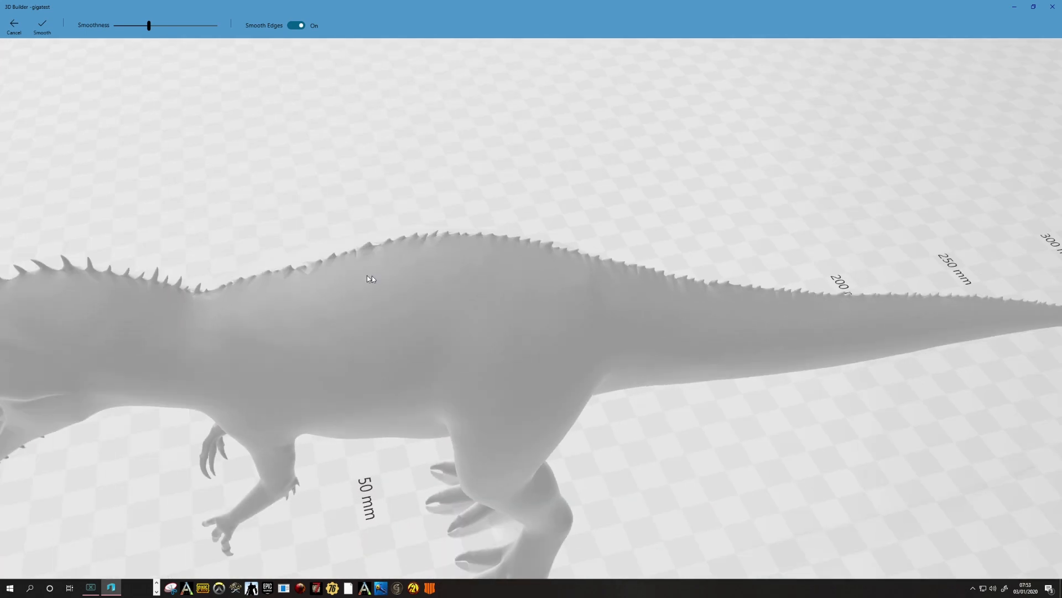
{"action": "left_click_drag", "start_coordinate": [450, 338], "coordinate": [412, 267]}
{"action": "scroll", "coordinate": [412, 266], "scroll_direction": "down", "scroll_amount": 5}
{"action": "left_click_drag", "start_coordinate": [478, 308], "coordinate": [424, 295]}
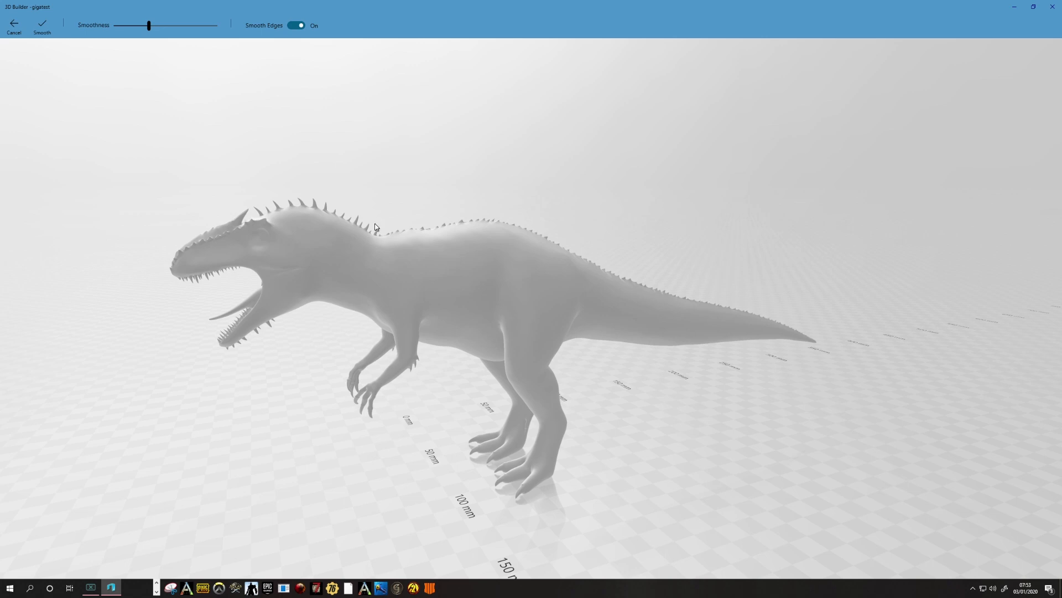
{"action": "left_click_drag", "start_coordinate": [546, 440], "coordinate": [441, 424]}
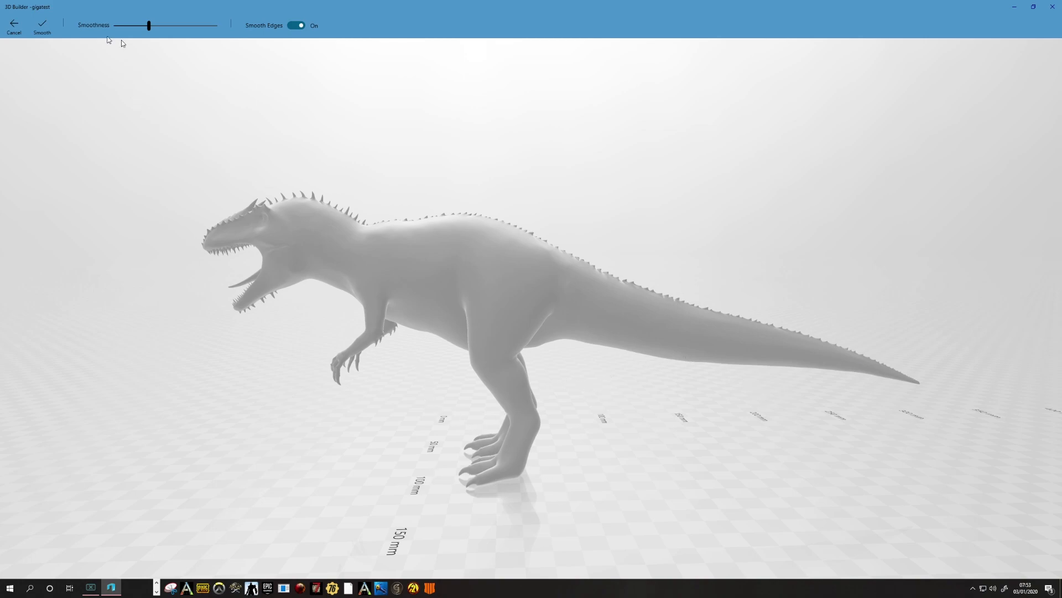
{"action": "left_click", "coordinate": [42, 26]}
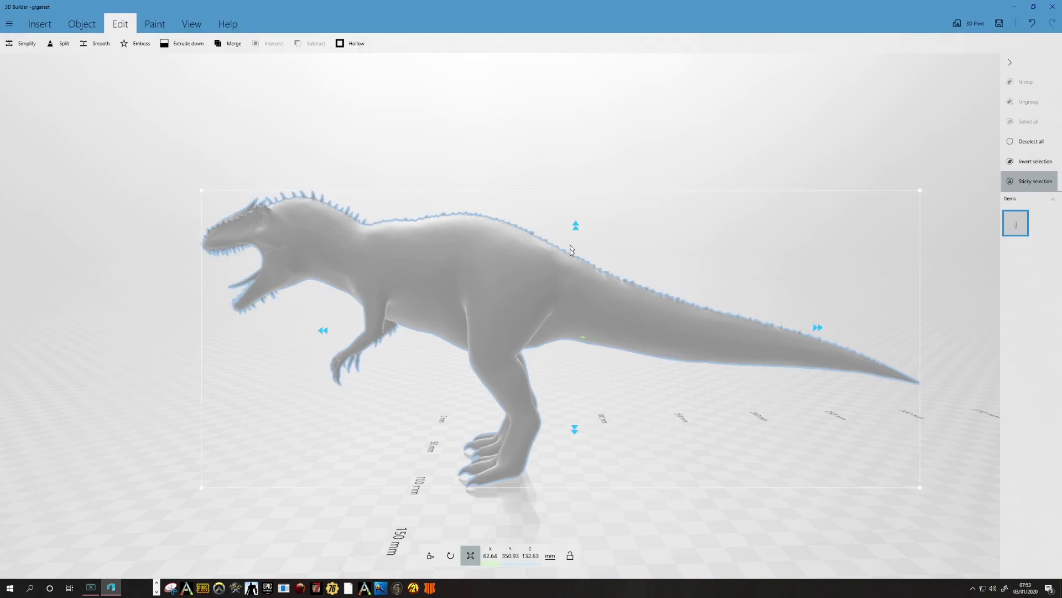
Step: Begin splitting the Giganotosaurus with the cutting plane upright across the tail at 90° roll, keeping both parts
{"action": "left_click", "coordinate": [430, 555]}
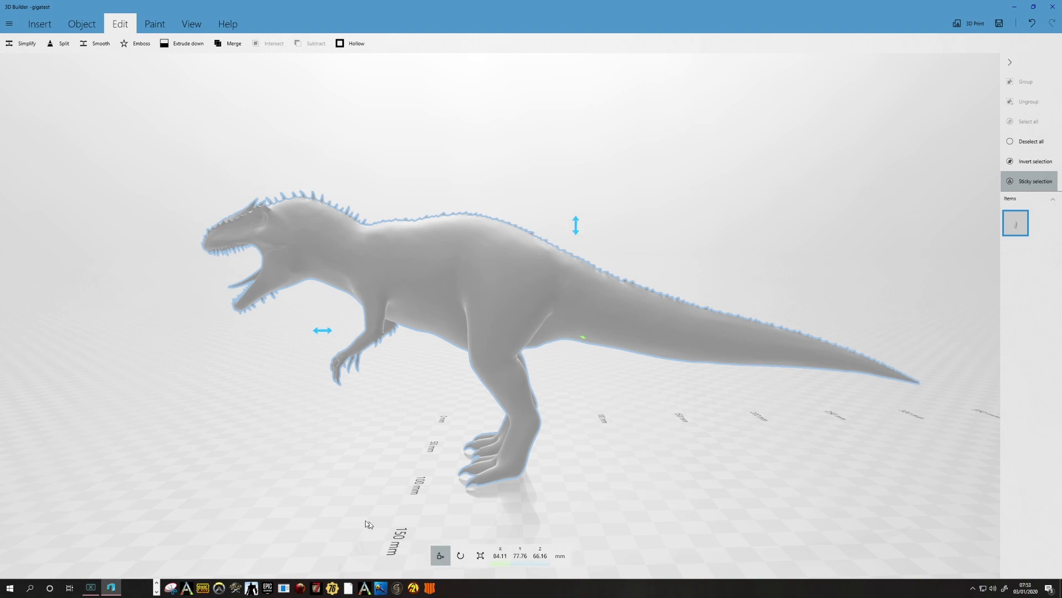
{"action": "left_click_drag", "start_coordinate": [220, 497], "coordinate": [257, 517]}
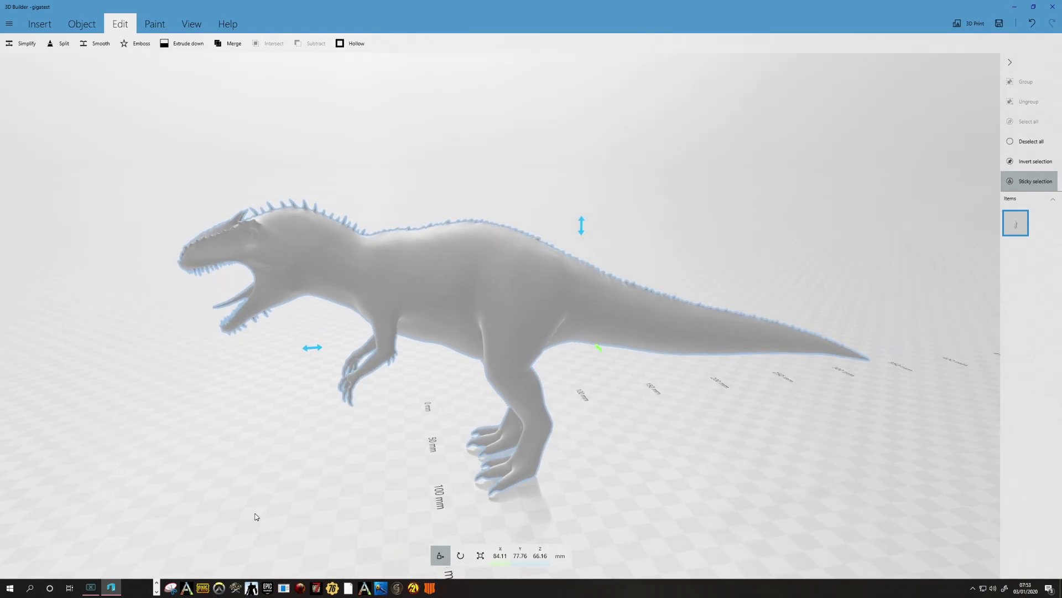
{"action": "left_click", "coordinate": [85, 27]}
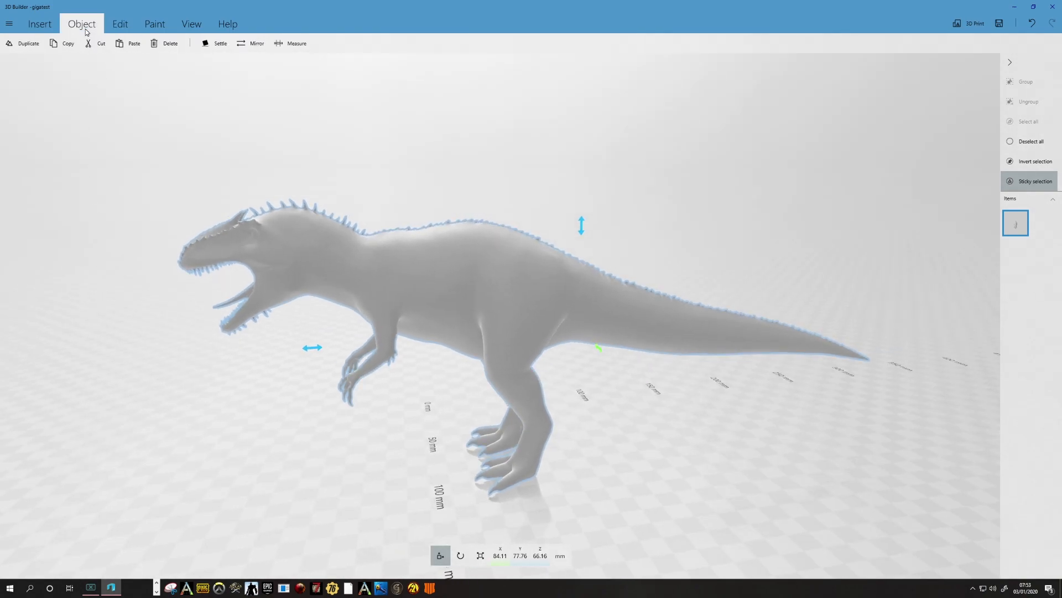
{"action": "left_click", "coordinate": [124, 27]}
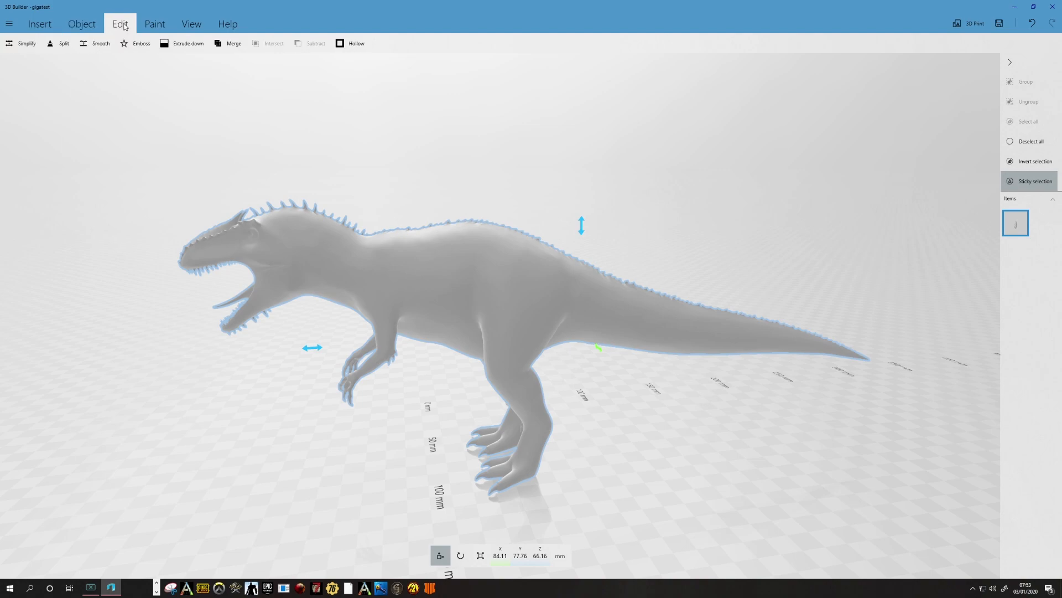
{"action": "left_click", "coordinate": [55, 46]}
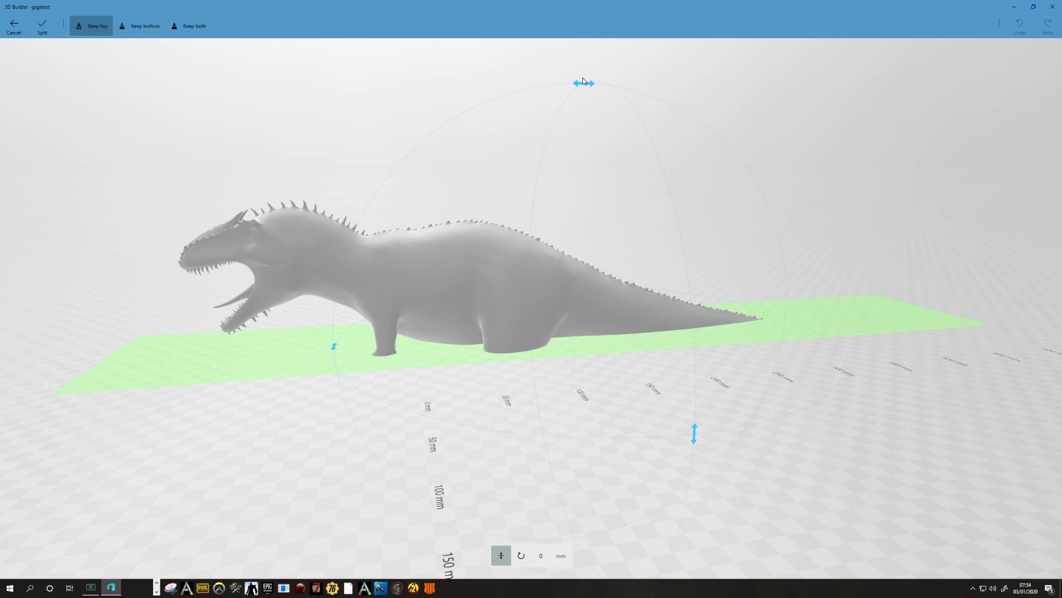
{"action": "left_click_drag", "start_coordinate": [584, 81], "coordinate": [333, 361]}
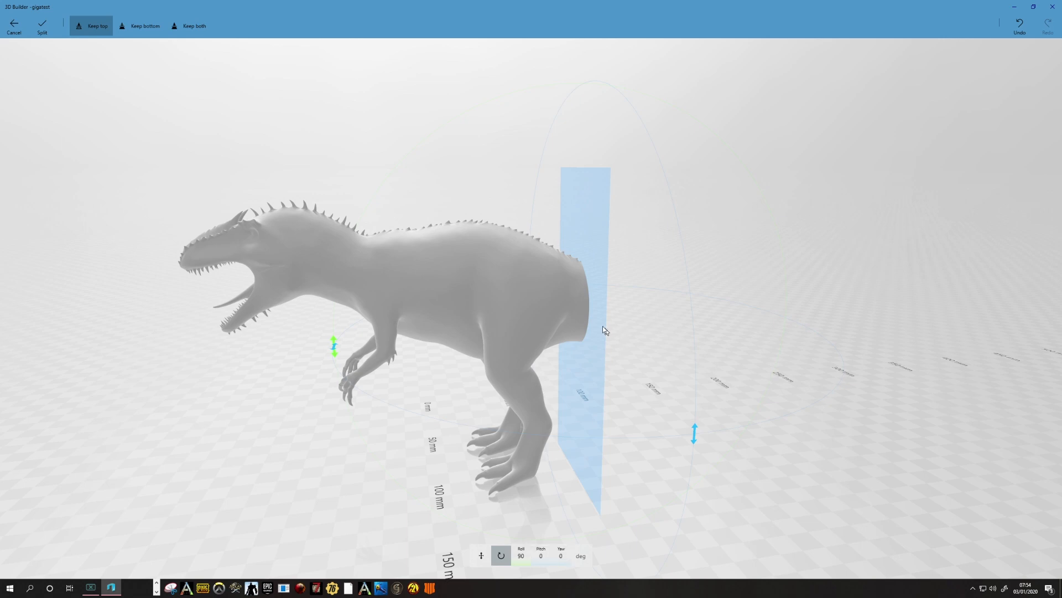
{"action": "left_click", "coordinate": [178, 25]}
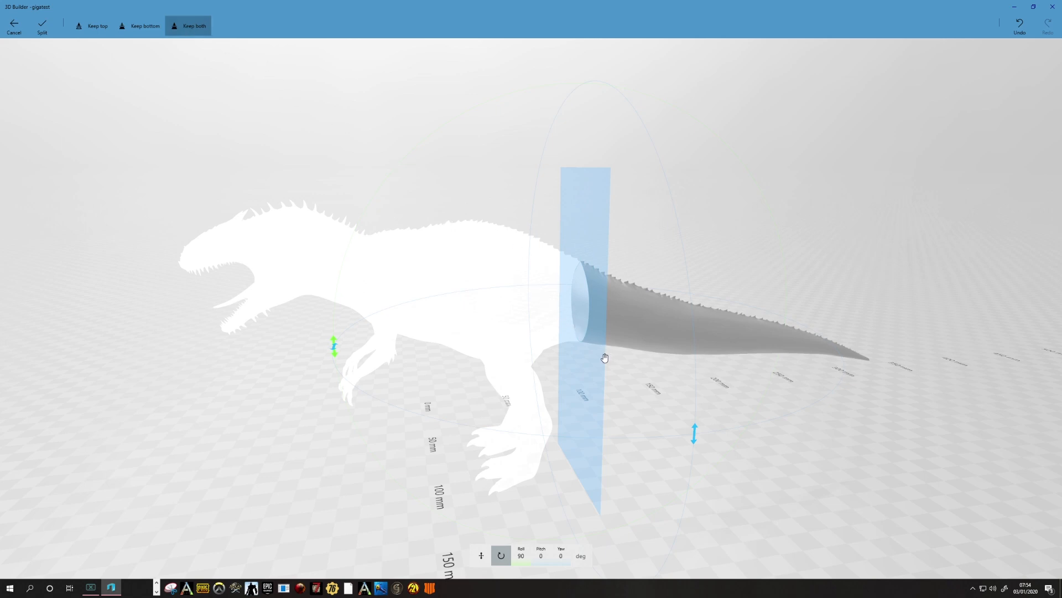
Step: Shift the cutting plane to about -16.75 mm at the base of the tail and split the model there
{"action": "left_click_drag", "start_coordinate": [604, 358], "coordinate": [580, 359]}
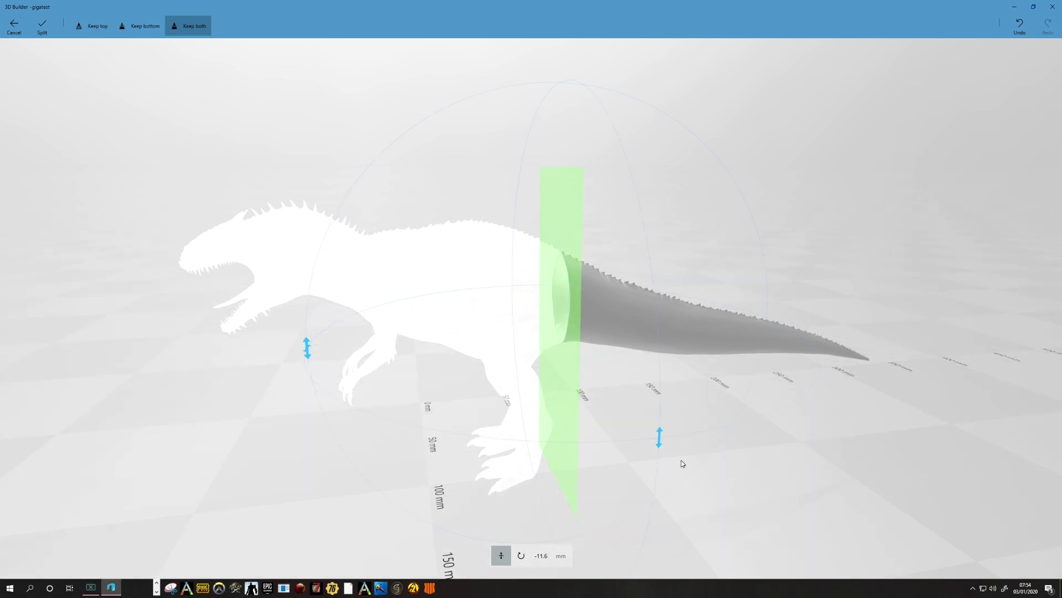
{"action": "left_click_drag", "start_coordinate": [716, 471], "coordinate": [658, 494]}
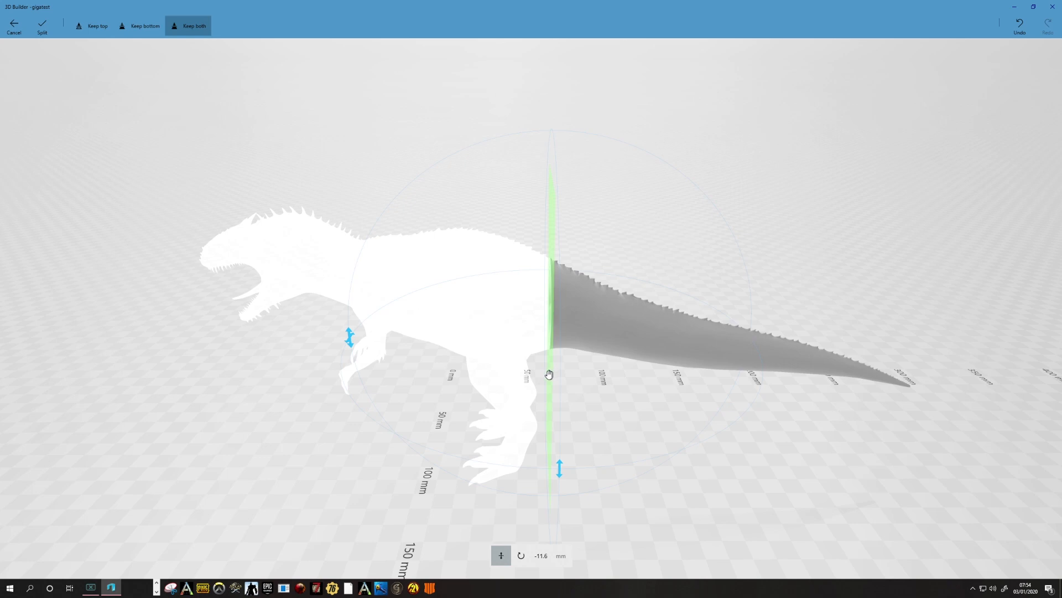
{"action": "left_click_drag", "start_coordinate": [548, 374], "coordinate": [537, 373]}
{"action": "left_click_drag", "start_coordinate": [645, 450], "coordinate": [680, 413]}
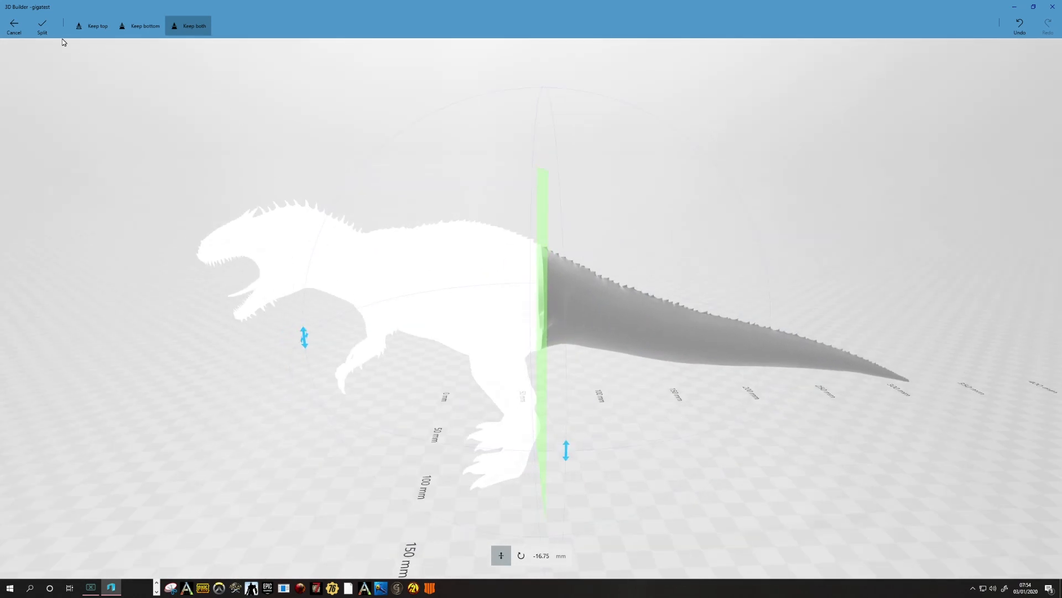
{"action": "left_click", "coordinate": [43, 26]}
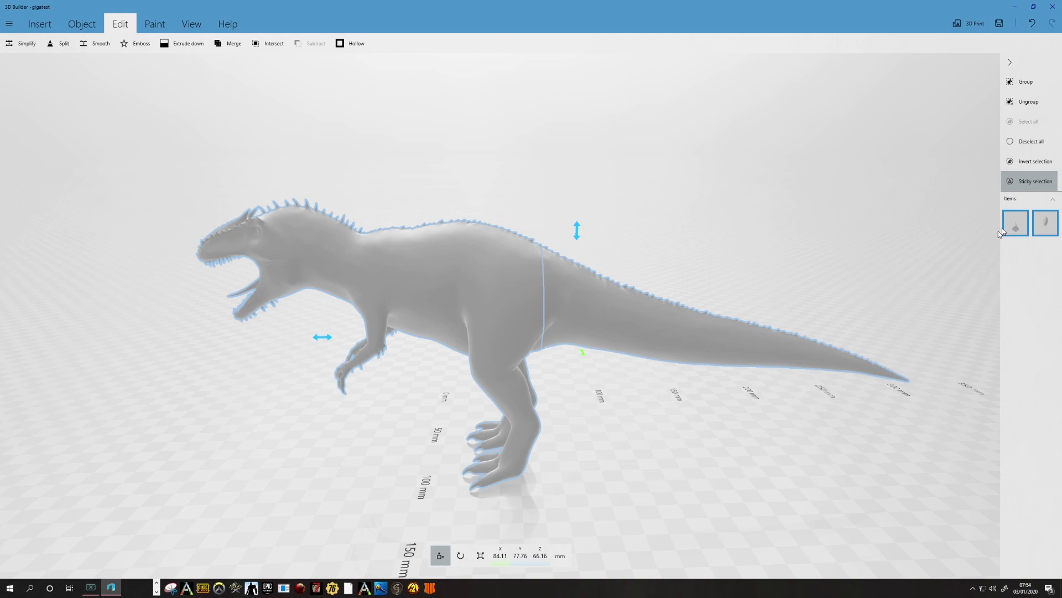
Step: Select only the tail piece and set its roll to 90° so it stands upright
{"action": "left_click", "coordinate": [1018, 229]}
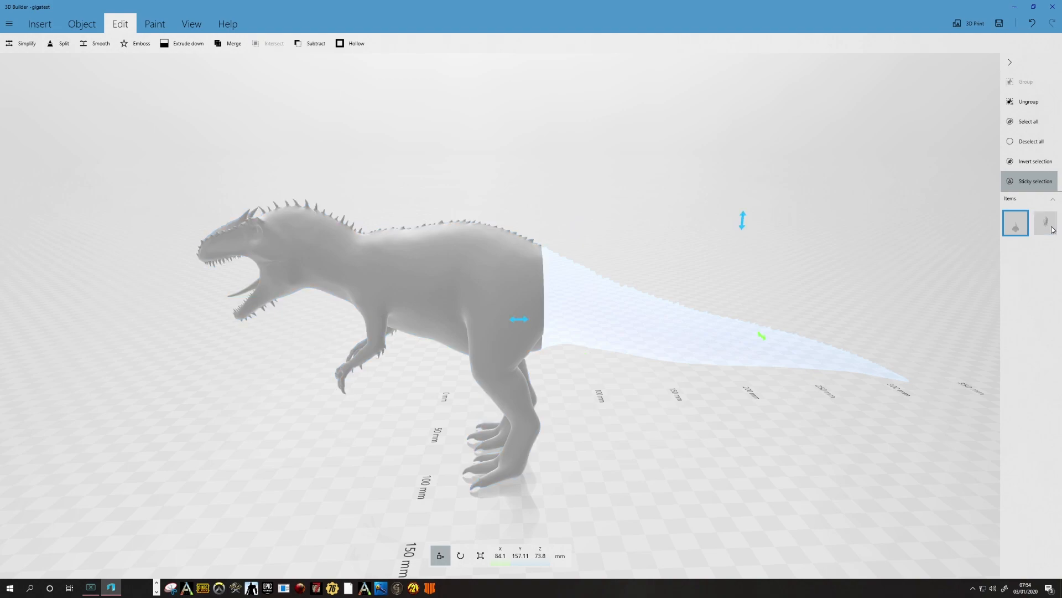
{"action": "left_click", "coordinate": [1024, 231]}
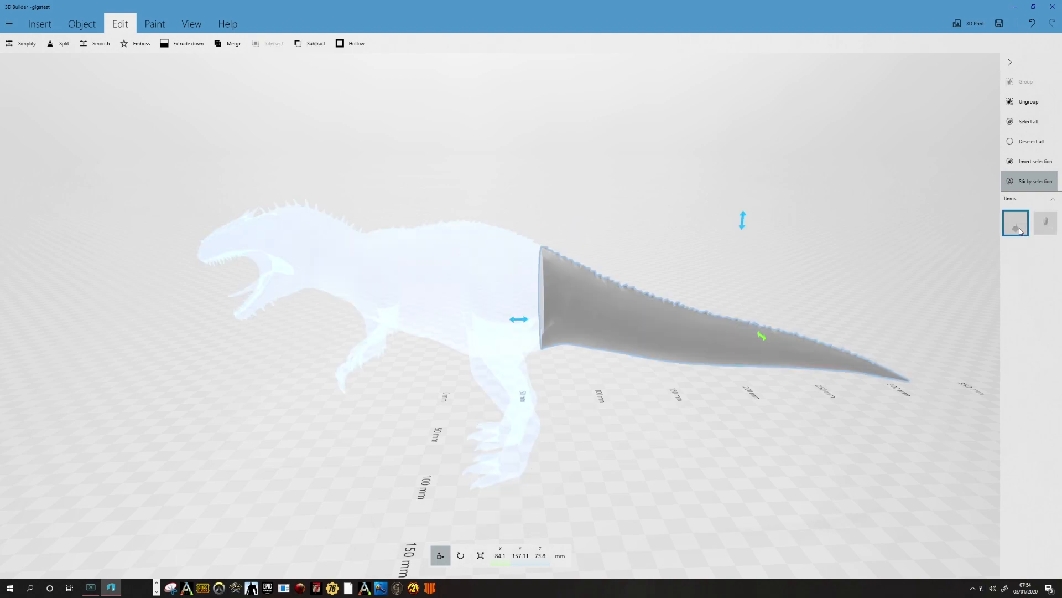
{"action": "left_click", "coordinate": [1021, 232]}
{"action": "left_click", "coordinate": [1018, 233]}
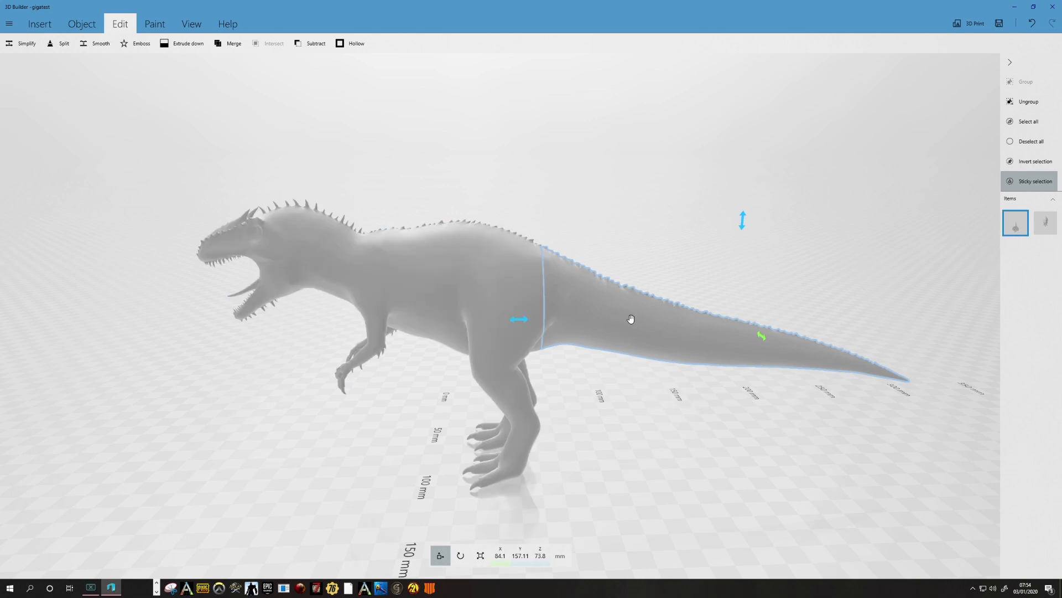
{"action": "left_click", "coordinate": [460, 556]}
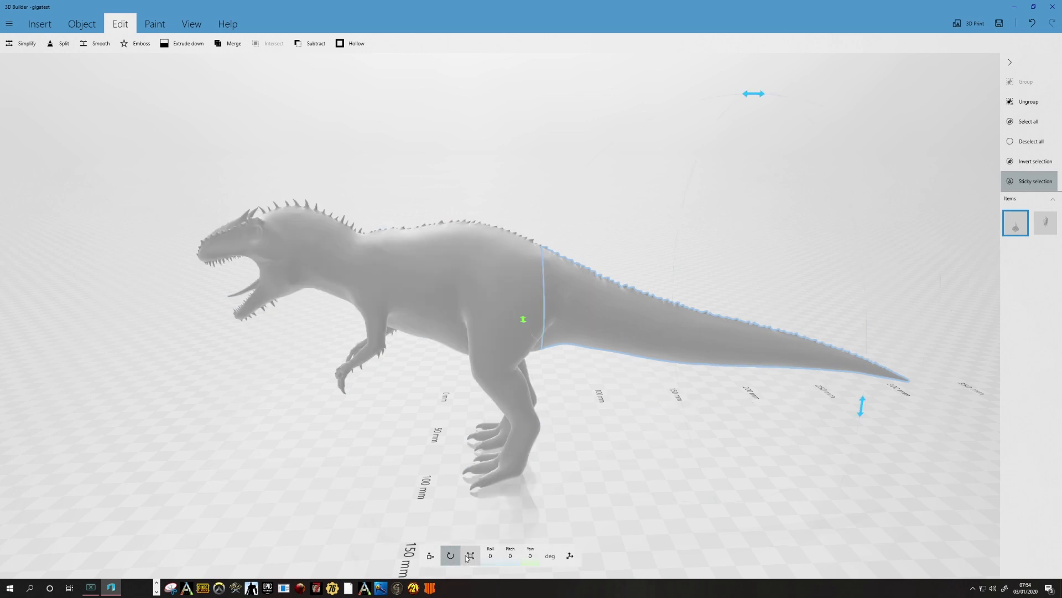
{"action": "left_click_drag", "start_coordinate": [735, 98], "coordinate": [475, 334]}
{"action": "left_click", "coordinate": [494, 558]}
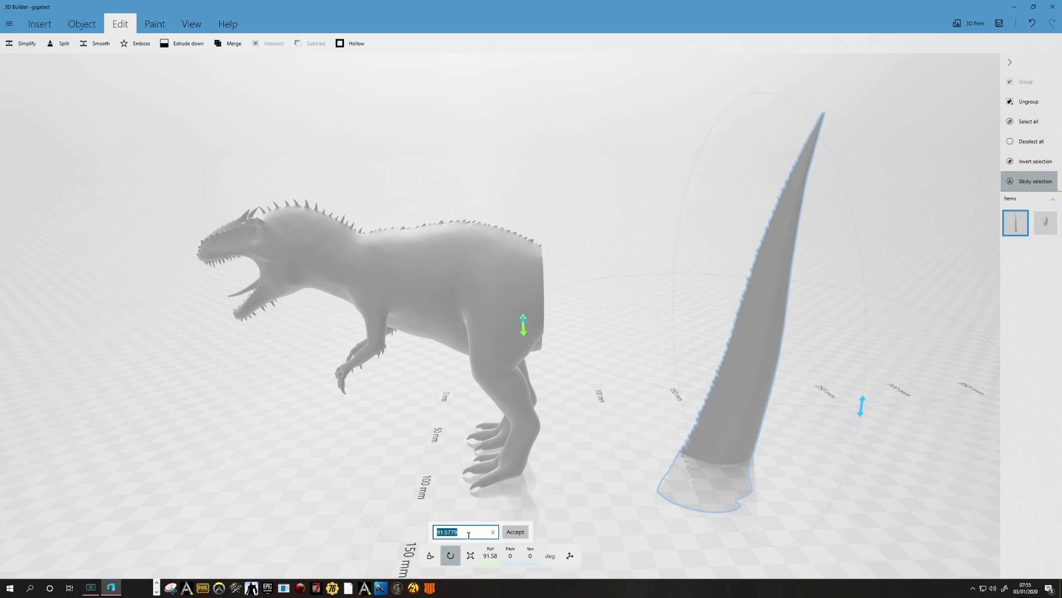
{"action": "type", "text": "90"}
{"action": "left_click", "coordinate": [520, 535]}
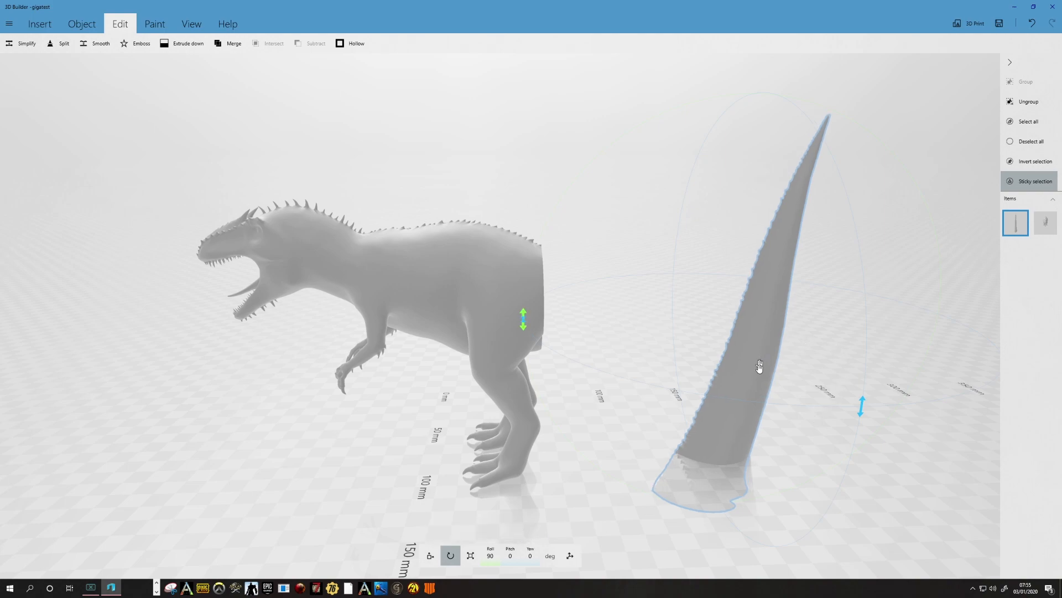
Step: Raise the upright tail piece so its cut base clears the grid, and check its position from behind
{"action": "scroll", "coordinate": [780, 480], "scroll_direction": "down", "scroll_amount": 4}
{"action": "scroll", "coordinate": [776, 478], "scroll_direction": "up", "scroll_amount": 3}
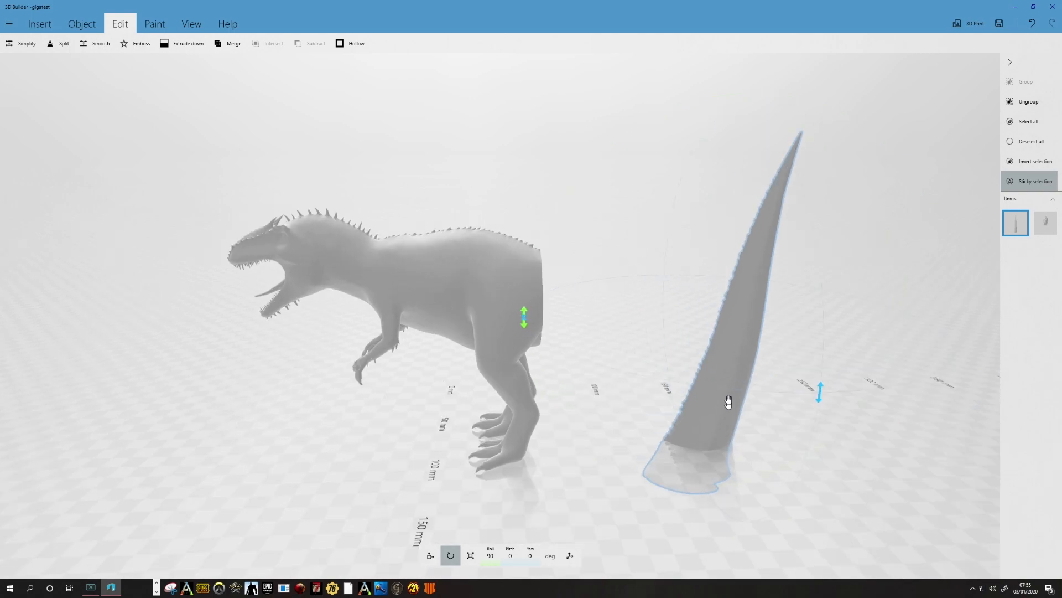
{"action": "left_click_drag", "start_coordinate": [731, 367], "coordinate": [730, 355]}
{"action": "left_click_drag", "start_coordinate": [741, 269], "coordinate": [778, 168]}
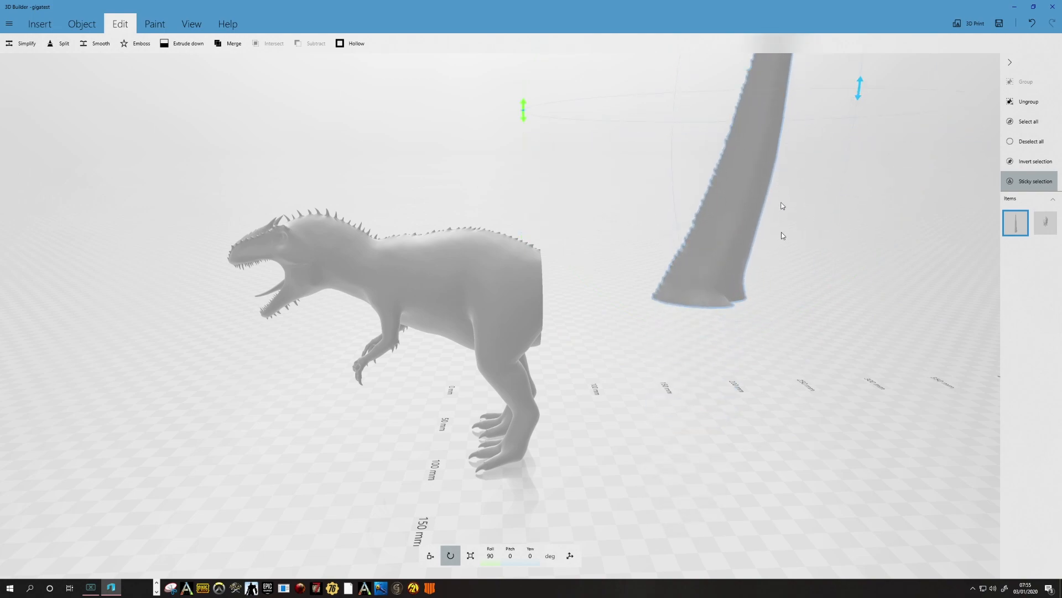
{"action": "left_click_drag", "start_coordinate": [789, 365], "coordinate": [767, 425]}
{"action": "left_click_drag", "start_coordinate": [748, 240], "coordinate": [758, 287]}
{"action": "scroll", "coordinate": [724, 509], "scroll_direction": "down", "scroll_amount": 5}
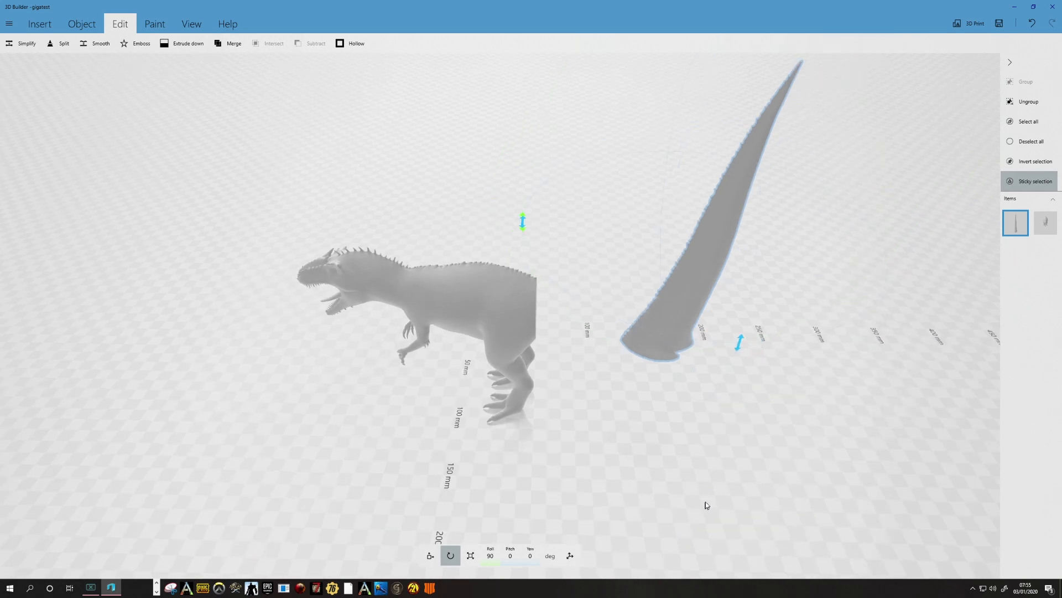
{"action": "left_click_drag", "start_coordinate": [678, 419], "coordinate": [360, 438]}
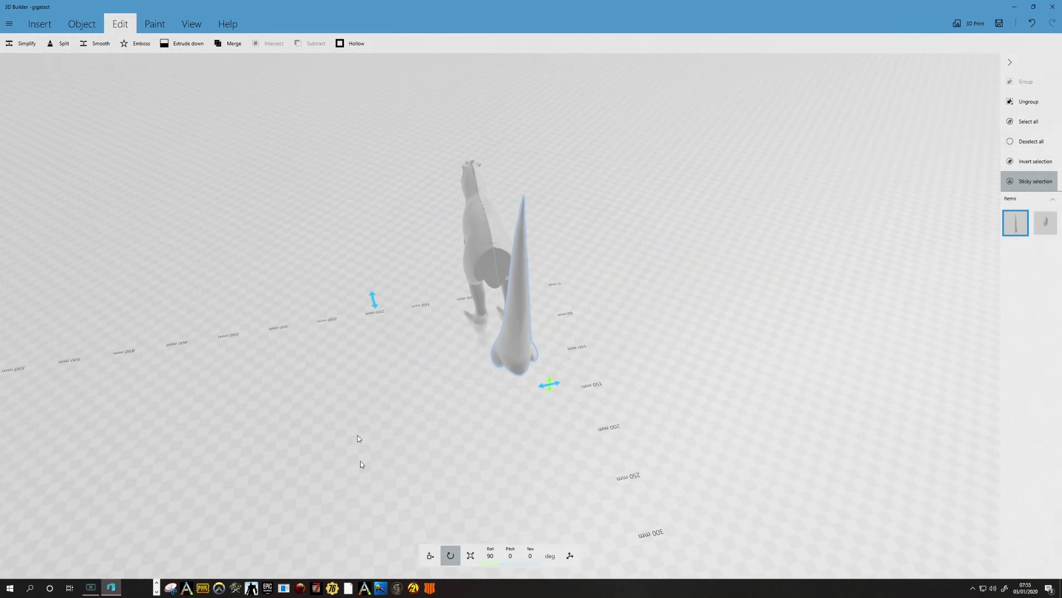
Step: Move the upright tail piece sideways away from the body, to about X 226.88 mm
{"action": "left_click", "coordinate": [431, 560]}
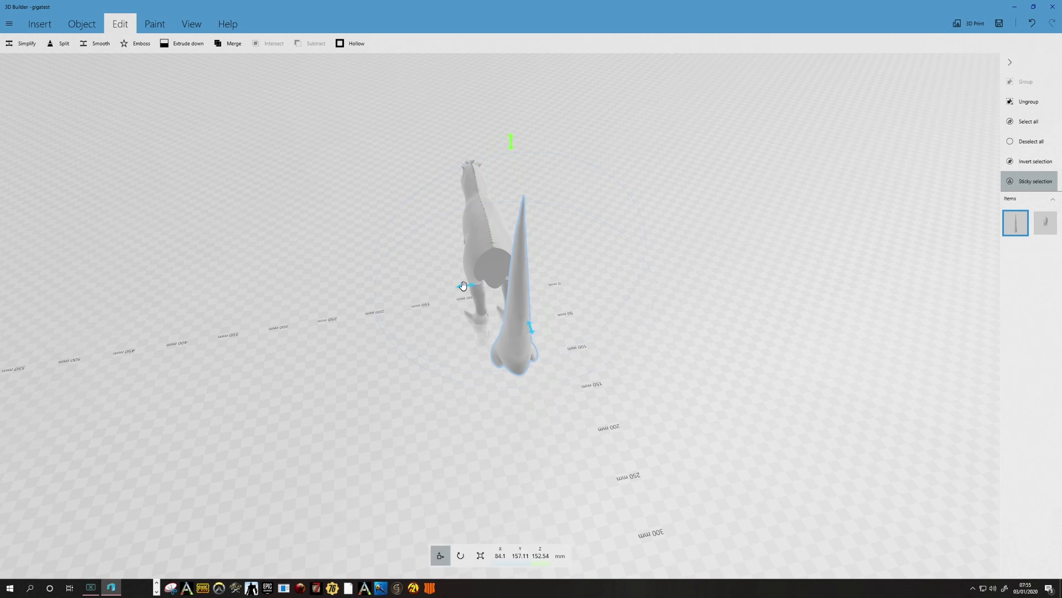
{"action": "left_click_drag", "start_coordinate": [468, 289], "coordinate": [256, 440]}
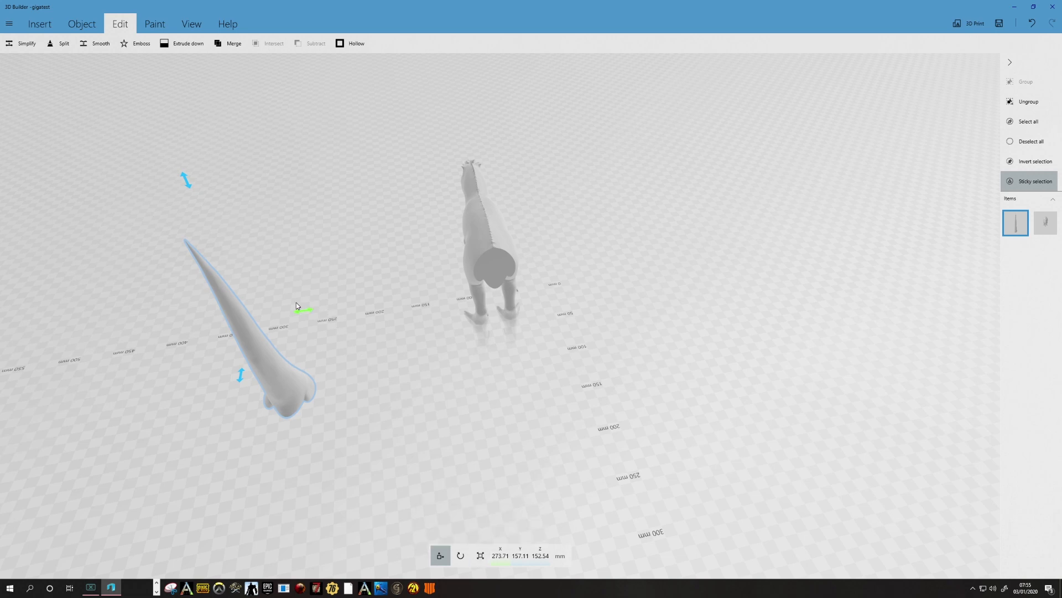
{"action": "left_click_drag", "start_coordinate": [302, 311], "coordinate": [378, 334]}
{"action": "left_click_drag", "start_coordinate": [301, 434], "coordinate": [713, 461]}
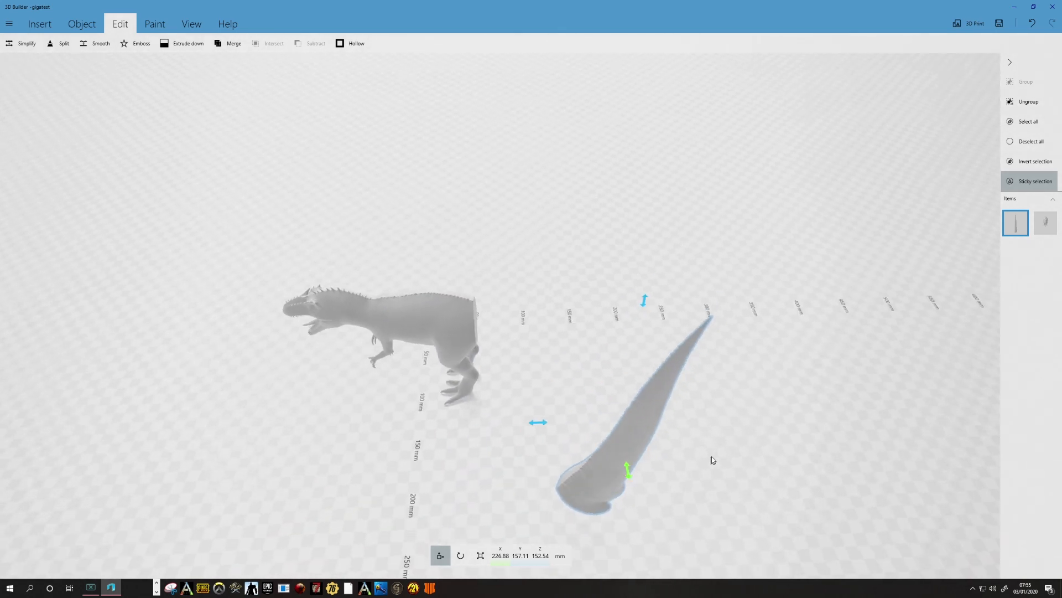
Step: Select only the body piece and begin splitting it with the cutting plane upright at -90° roll
{"action": "left_click", "coordinate": [1046, 224]}
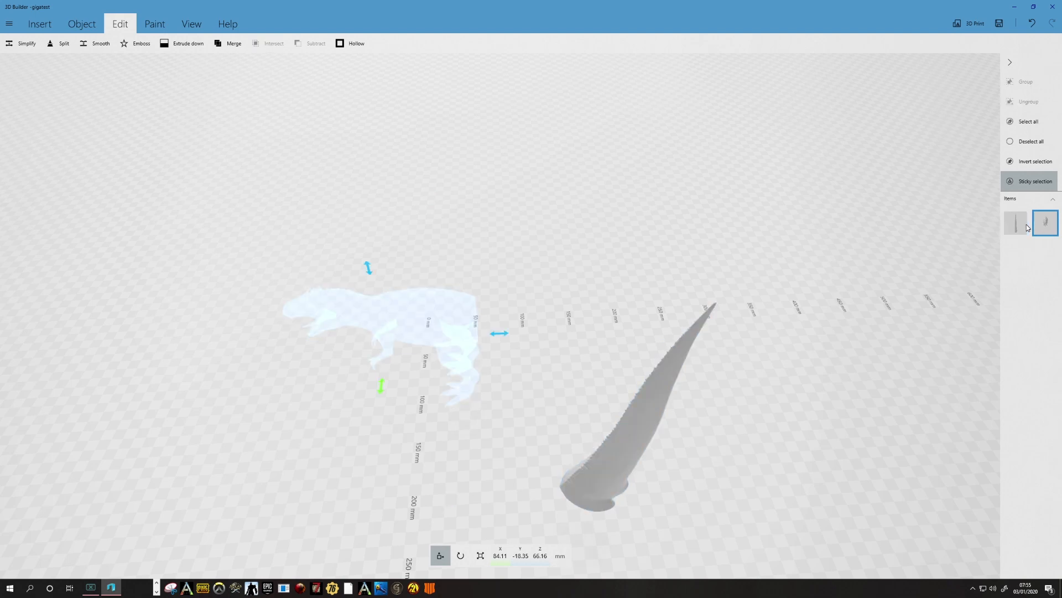
{"action": "scroll", "coordinate": [481, 357], "scroll_direction": "up", "scroll_amount": 10}
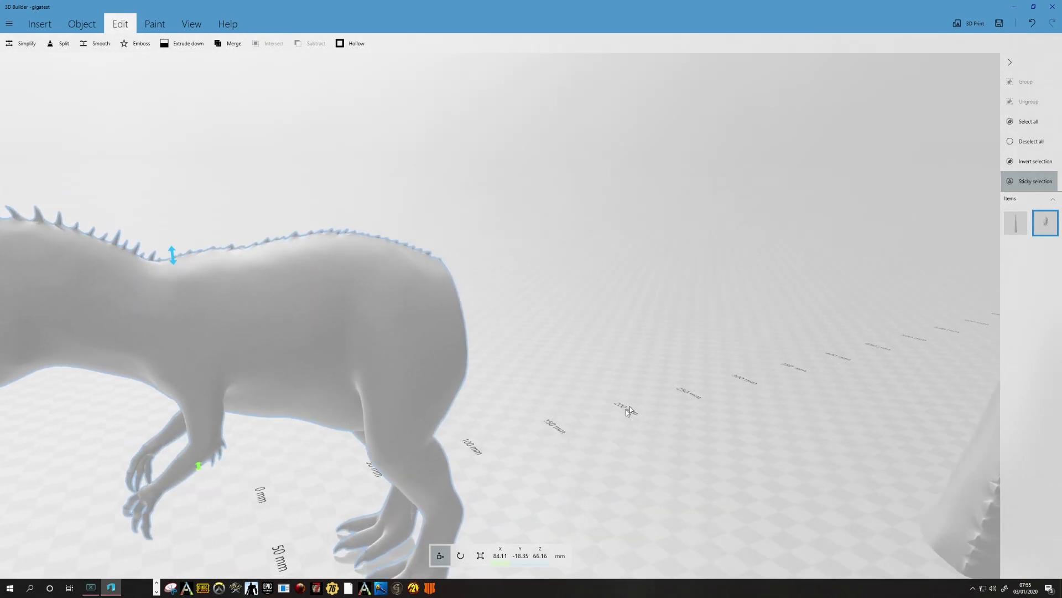
{"action": "left_click_drag", "start_coordinate": [630, 410], "coordinate": [519, 426]}
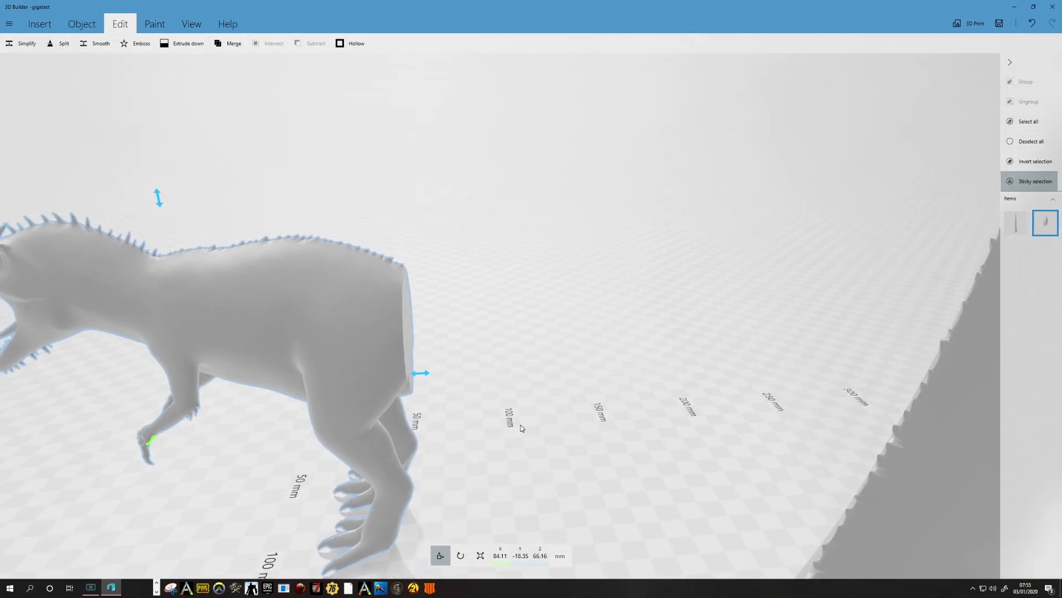
{"action": "left_click", "coordinate": [49, 44]}
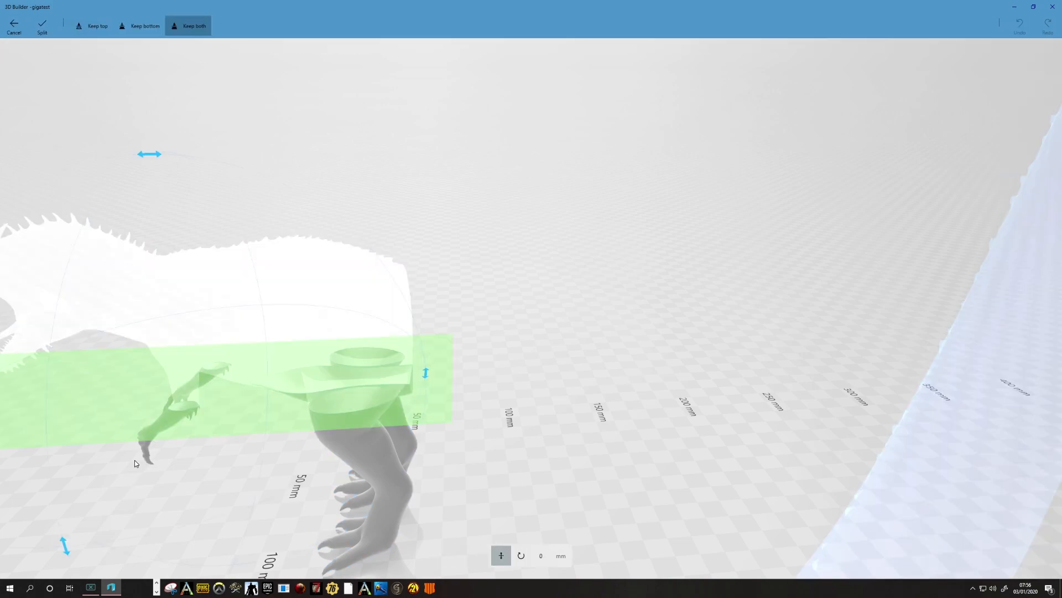
{"action": "left_click_drag", "start_coordinate": [149, 152], "coordinate": [395, 363]}
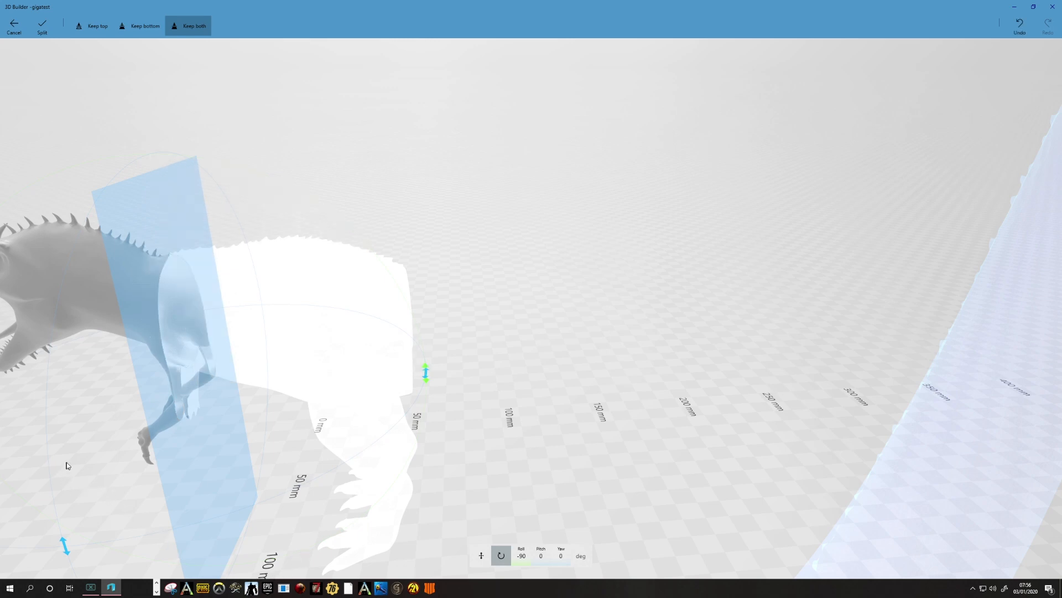
{"action": "scroll", "coordinate": [67, 466], "scroll_direction": "down", "scroll_amount": 3}
{"action": "left_click_drag", "start_coordinate": [421, 462], "coordinate": [486, 446]}
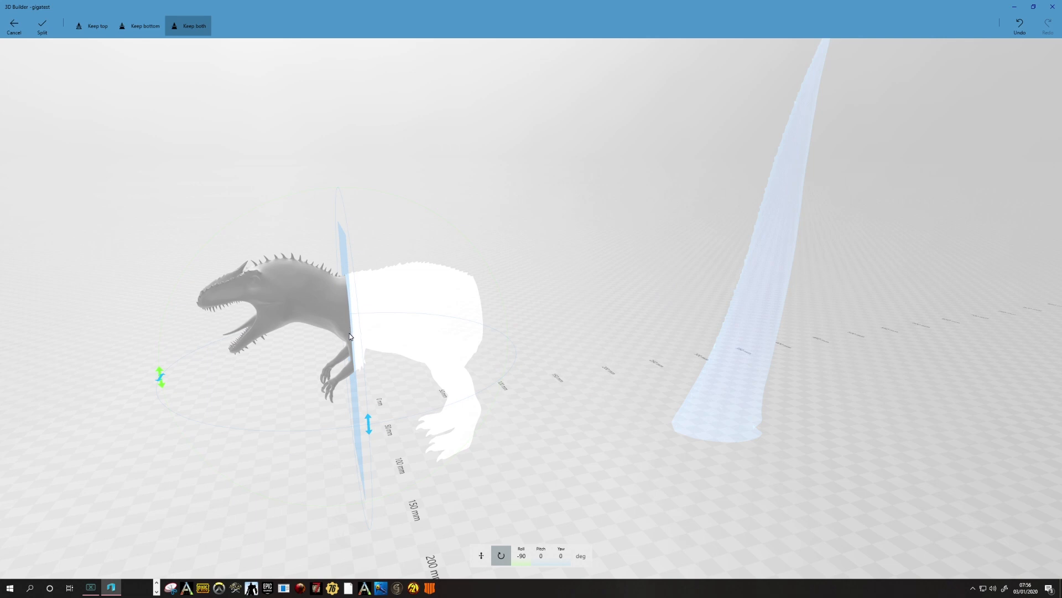
Step: Shift the cutting plane forward to about 22.36 mm at the neck and split off the head, keeping both parts
{"action": "left_click_drag", "start_coordinate": [353, 336], "coordinate": [313, 338]}
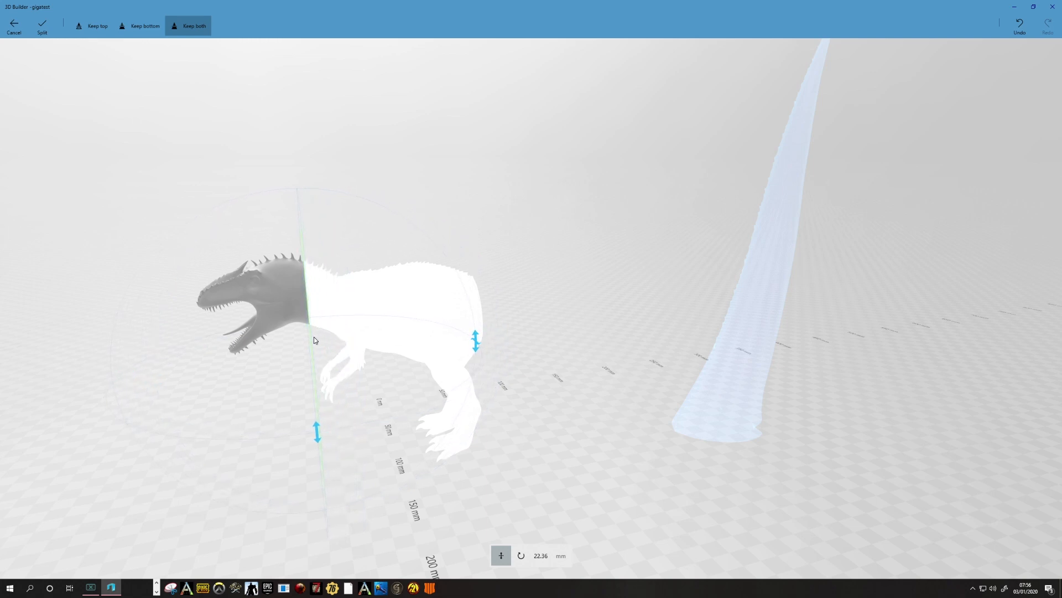
{"action": "scroll", "coordinate": [371, 400], "scroll_direction": "up", "scroll_amount": 3}
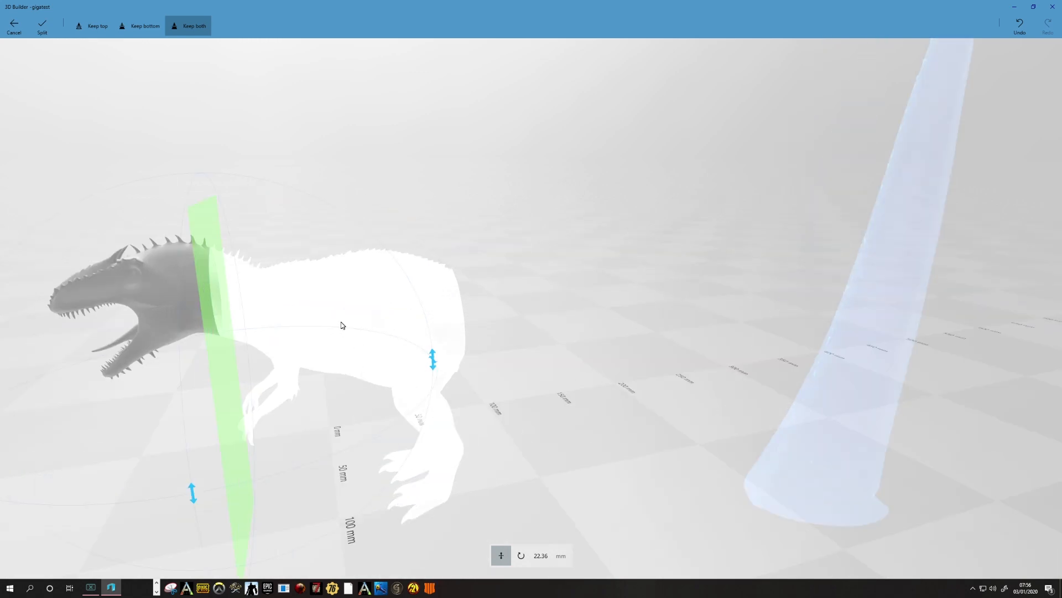
{"action": "scroll", "coordinate": [340, 326], "scroll_direction": "down", "scroll_amount": 2}
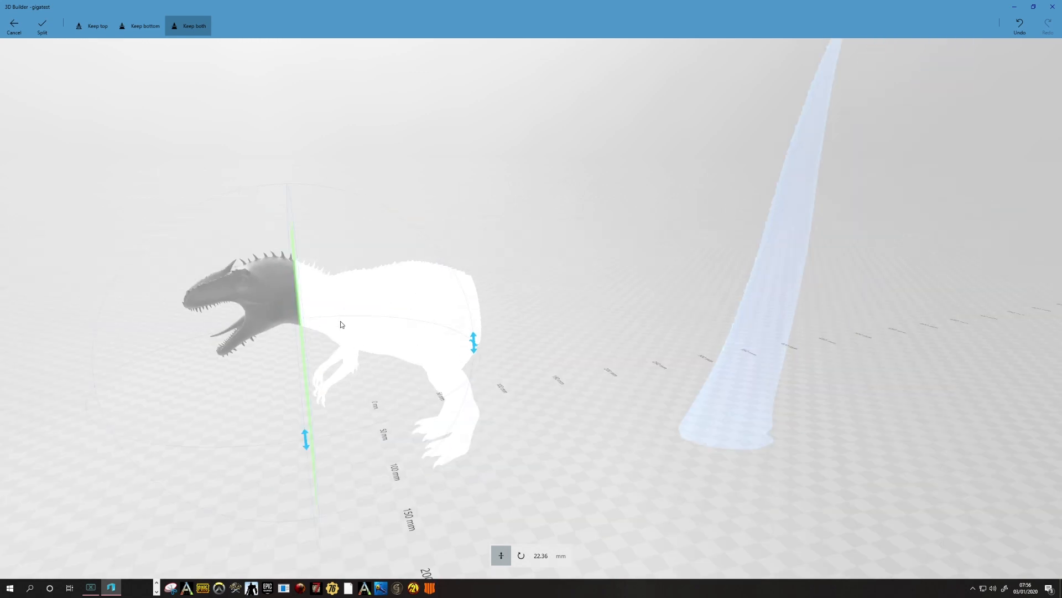
{"action": "left_click", "coordinate": [199, 26]}
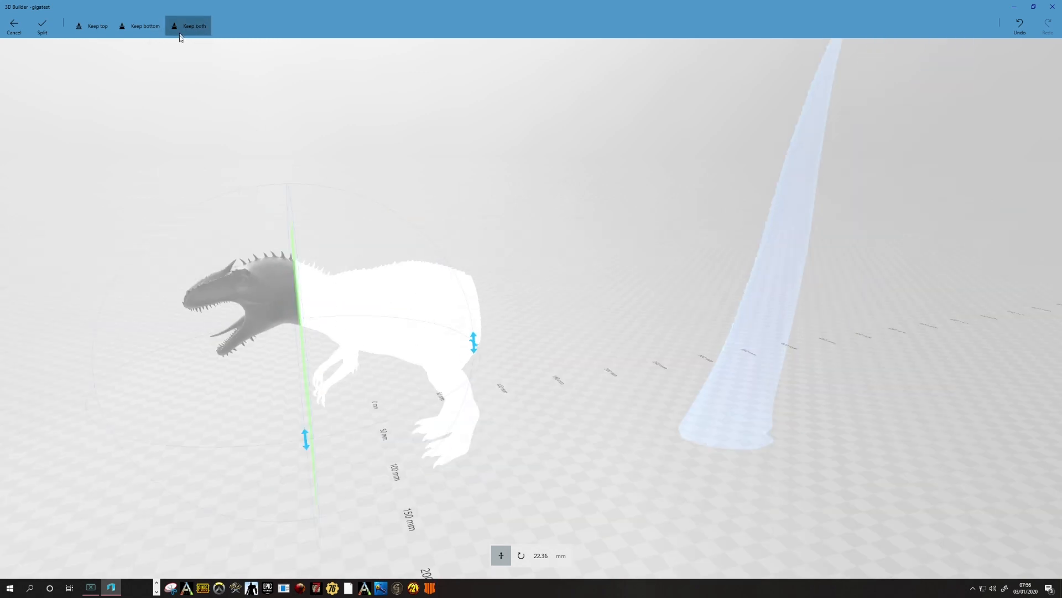
{"action": "left_click", "coordinate": [42, 26]}
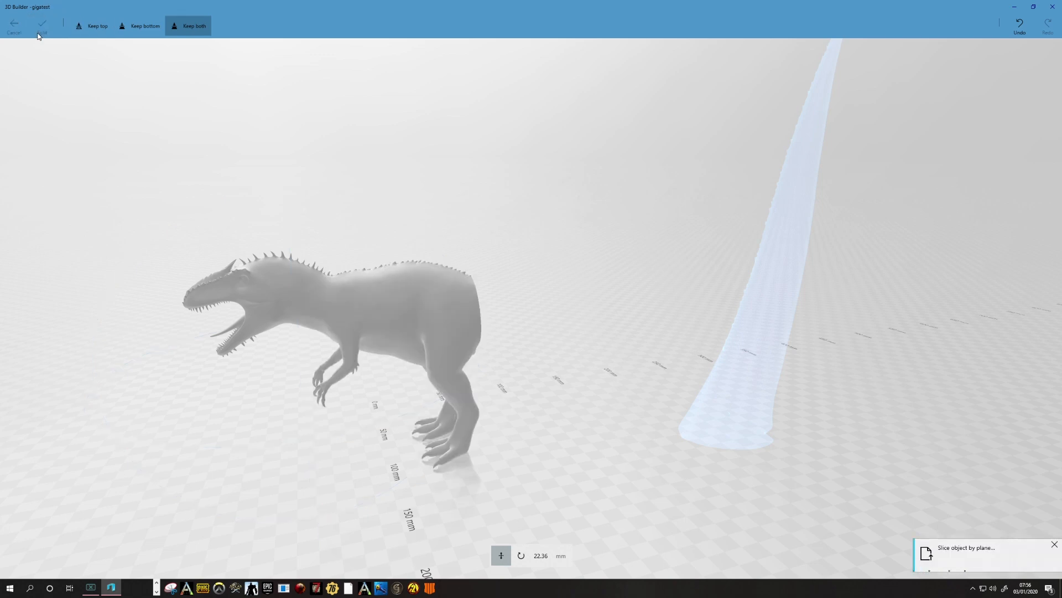
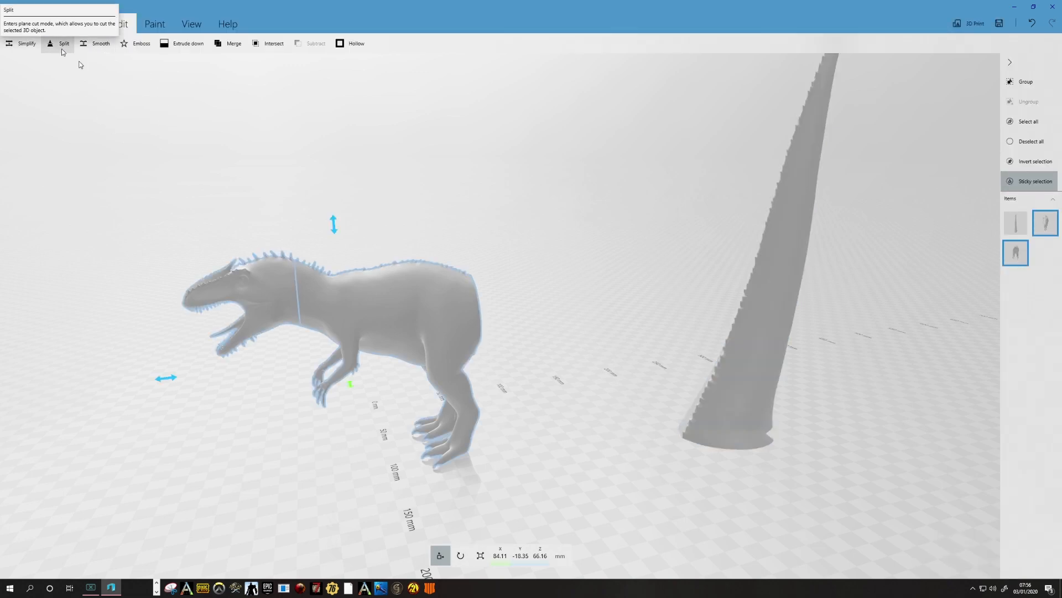
Step: Select only the headless body and begin splitting it with the cutting plane upright at 90° roll
{"action": "left_click", "coordinate": [1021, 259]}
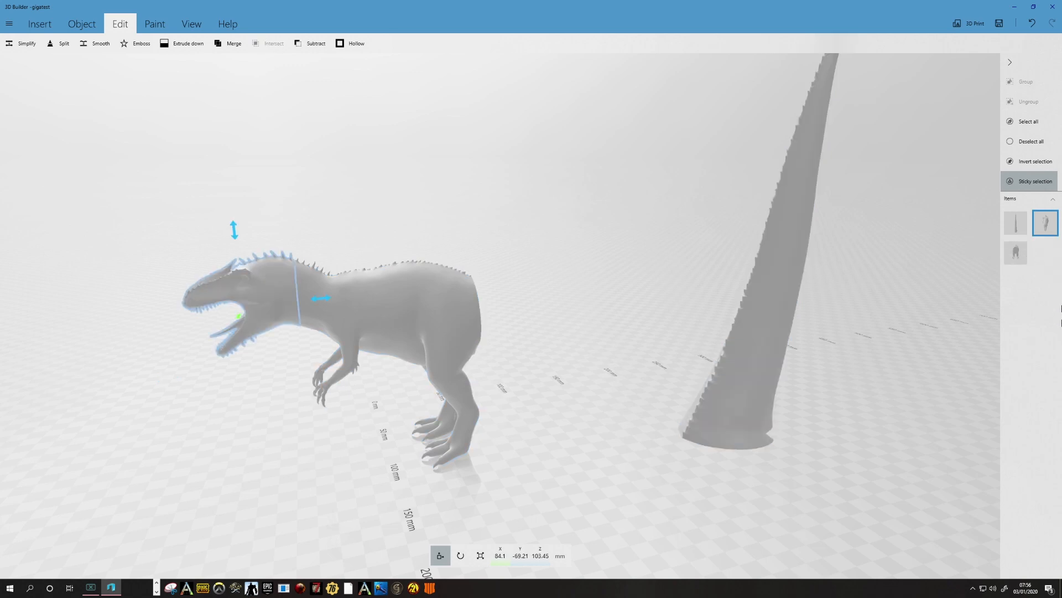
{"action": "left_click", "coordinate": [1016, 253]}
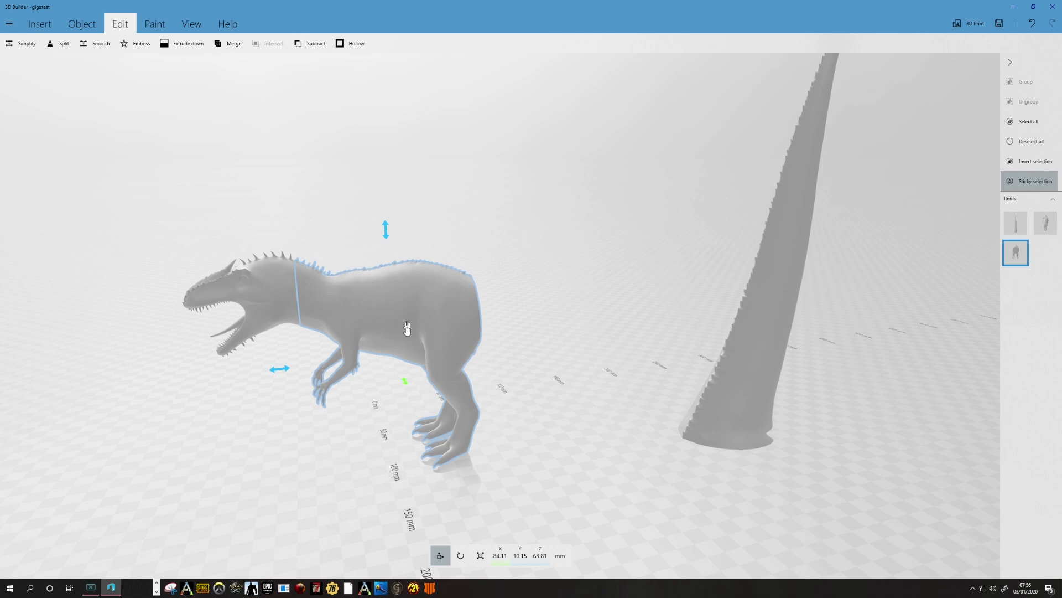
{"action": "left_click", "coordinate": [52, 45]}
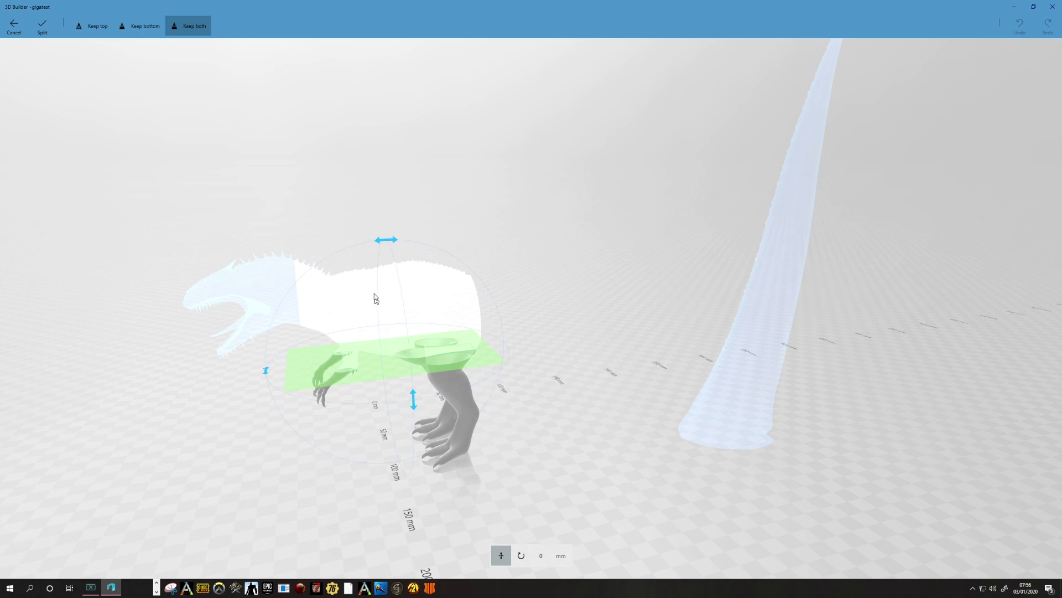
{"action": "mouse_move", "coordinate": [386, 240]}
{"action": "left_mouse_down"}
{"action": "mouse_move", "coordinate": [318, 275]}
{"action": "mouse_move", "coordinate": [306, 337]}
{"action": "mouse_move", "coordinate": [341, 369]}
{"action": "left_mouse_up"}
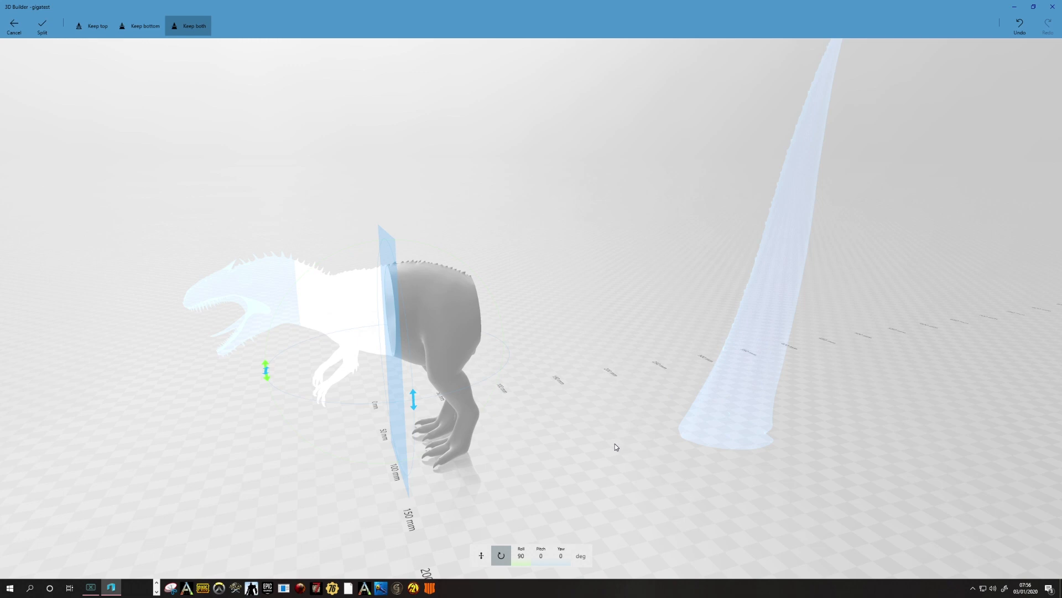
{"action": "scroll", "coordinate": [615, 447], "scroll_direction": "up", "scroll_amount": 4}
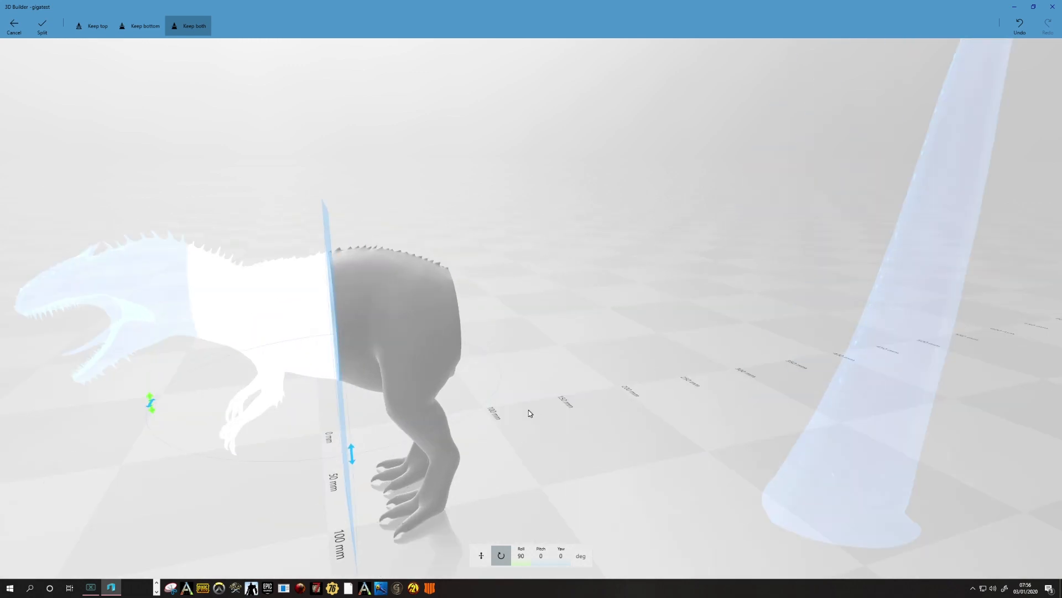
{"action": "left_click_drag", "start_coordinate": [528, 410], "coordinate": [523, 360]}
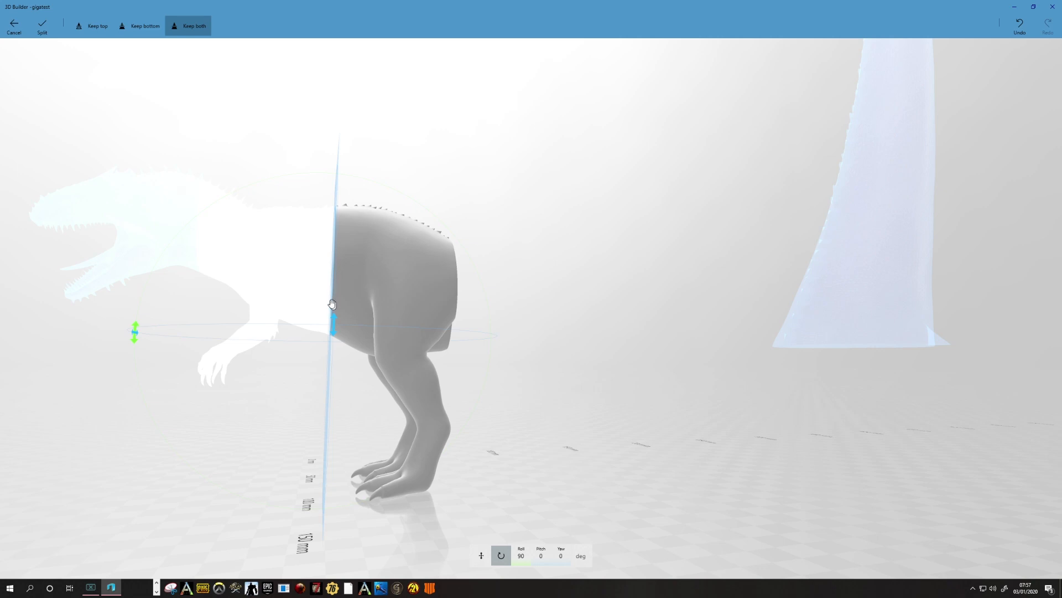
Step: Shift the cutting plane to about -14.43 mm, just behind the arms, and split the body there, keeping both parts
{"action": "left_click_drag", "start_coordinate": [332, 306], "coordinate": [331, 334]}
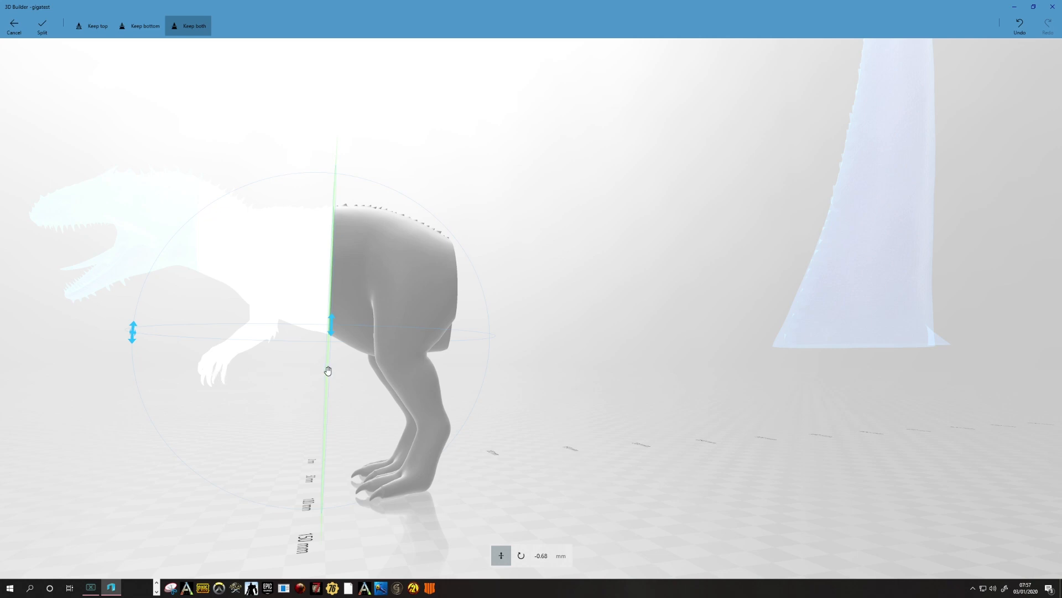
{"action": "left_click_drag", "start_coordinate": [325, 372], "coordinate": [290, 373]}
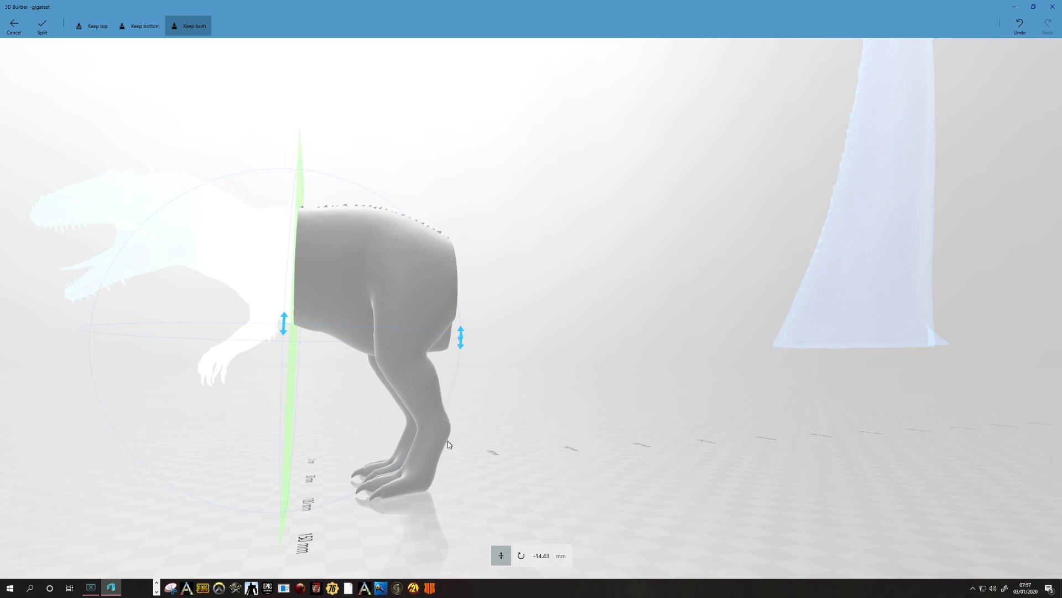
{"action": "left_click", "coordinate": [41, 26]}
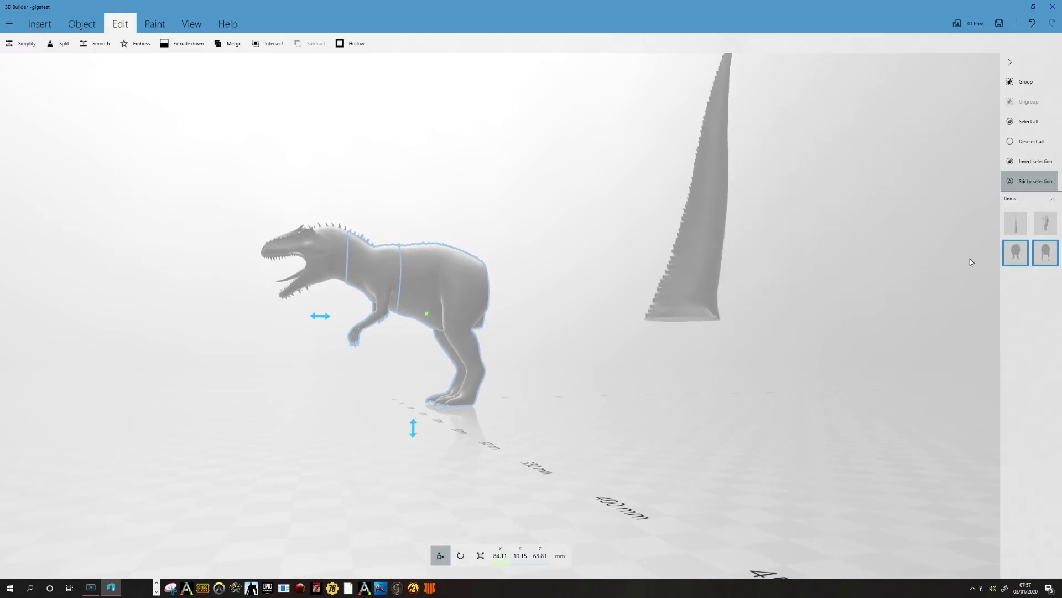
Step: Select only the head piece and move it clear of the body beside the tail, to about X 226.88, Y -0.14 mm
{"action": "left_click", "coordinate": [1016, 255]}
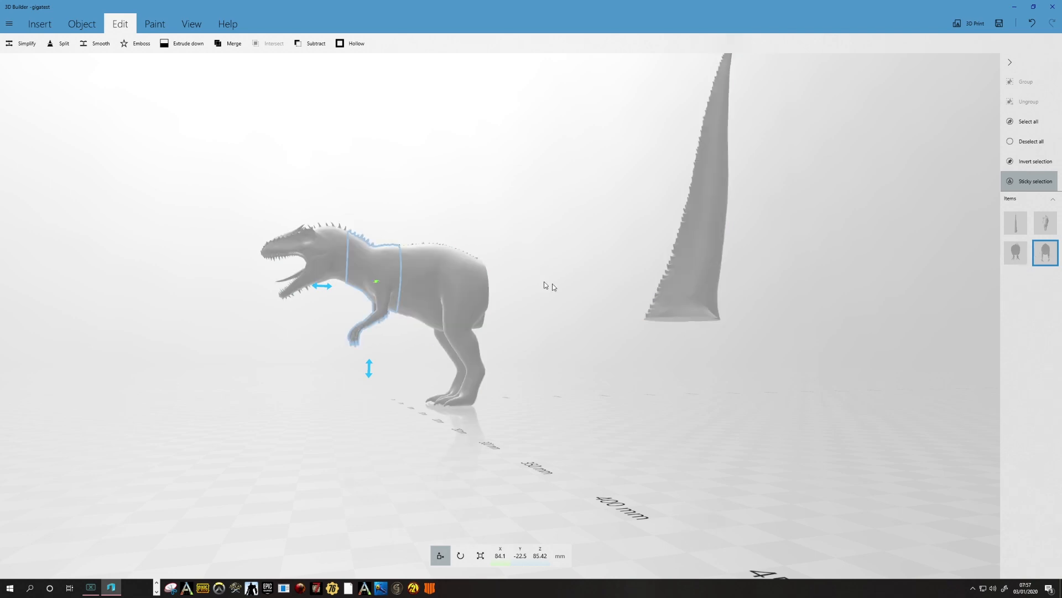
{"action": "left_click", "coordinate": [1039, 253]}
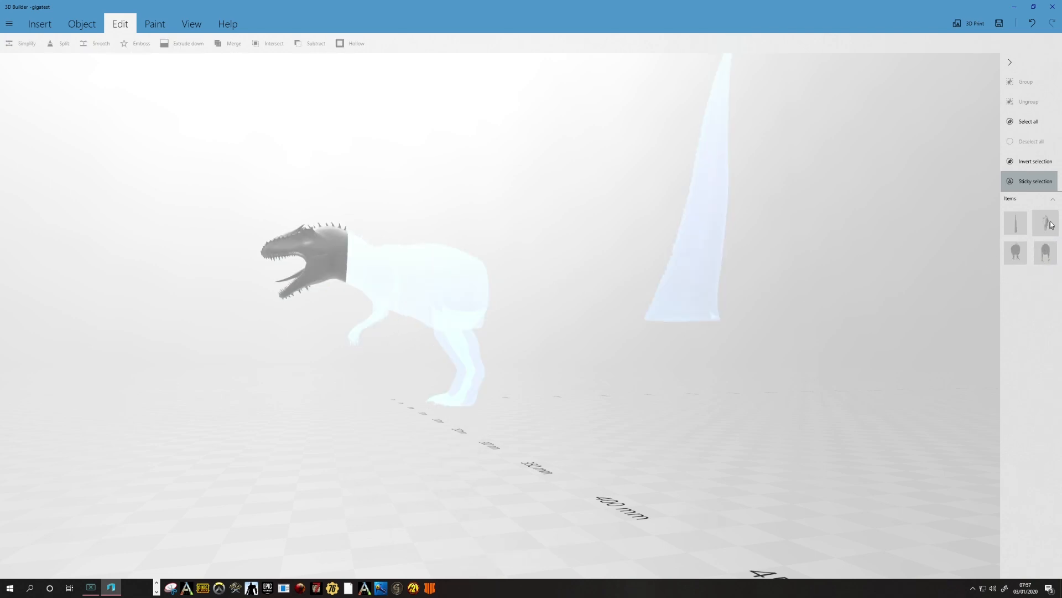
{"action": "left_click", "coordinate": [1053, 222]}
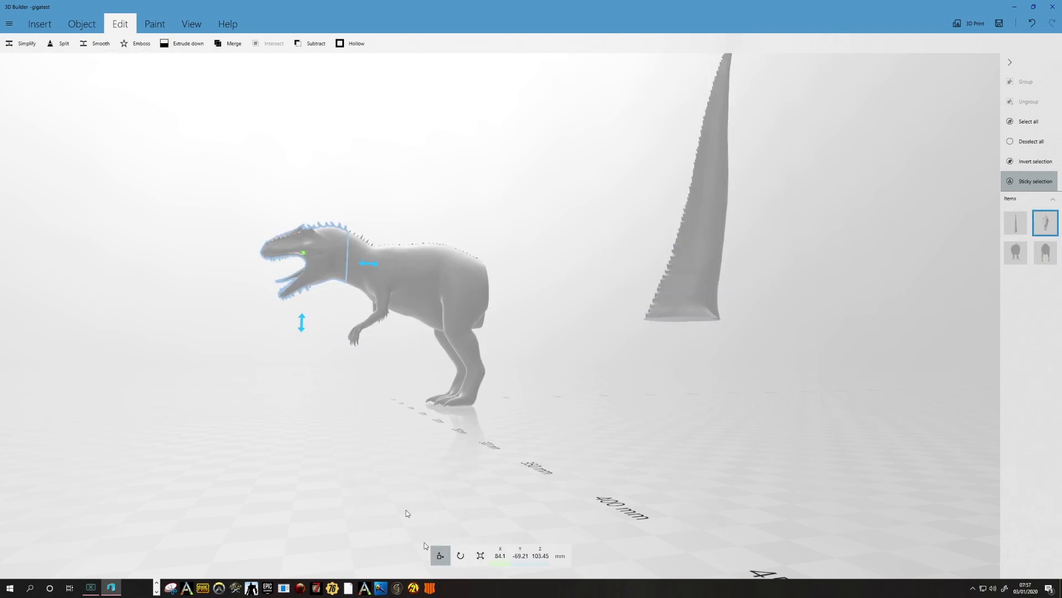
{"action": "left_click_drag", "start_coordinate": [307, 263], "coordinate": [320, 118]}
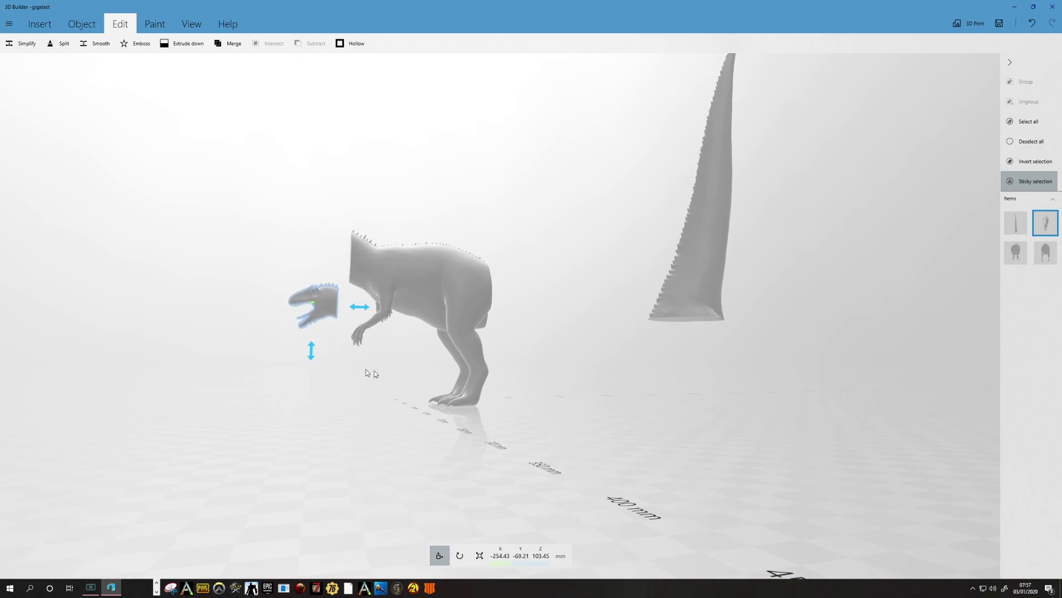
{"action": "left_click_drag", "start_coordinate": [363, 369], "coordinate": [496, 379]}
{"action": "left_click_drag", "start_coordinate": [400, 400], "coordinate": [695, 457]}
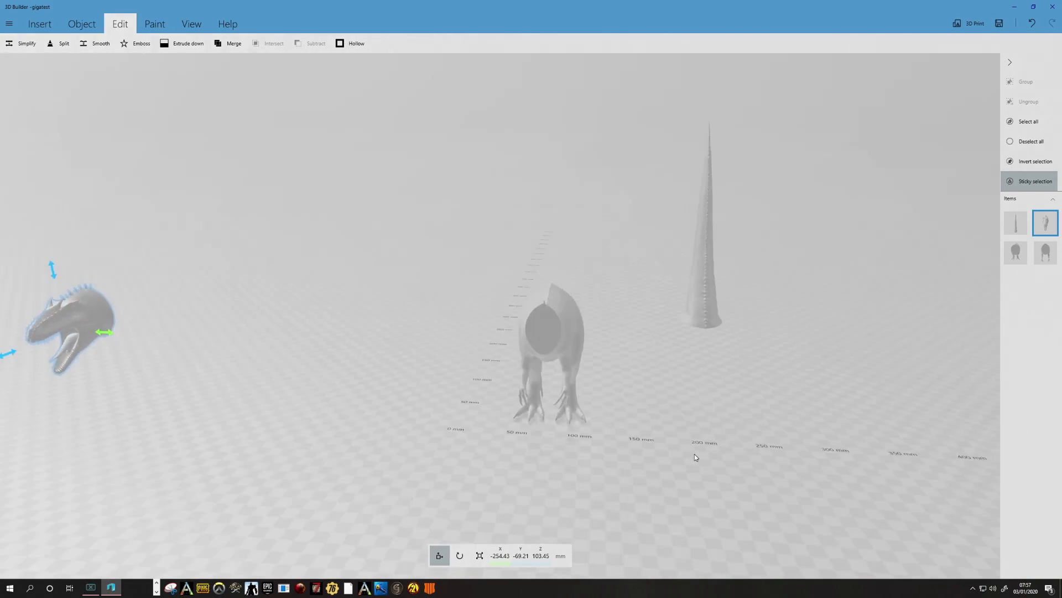
{"action": "left_click_drag", "start_coordinate": [105, 349], "coordinate": [811, 392]}
{"action": "left_click_drag", "start_coordinate": [782, 424], "coordinate": [782, 364]}
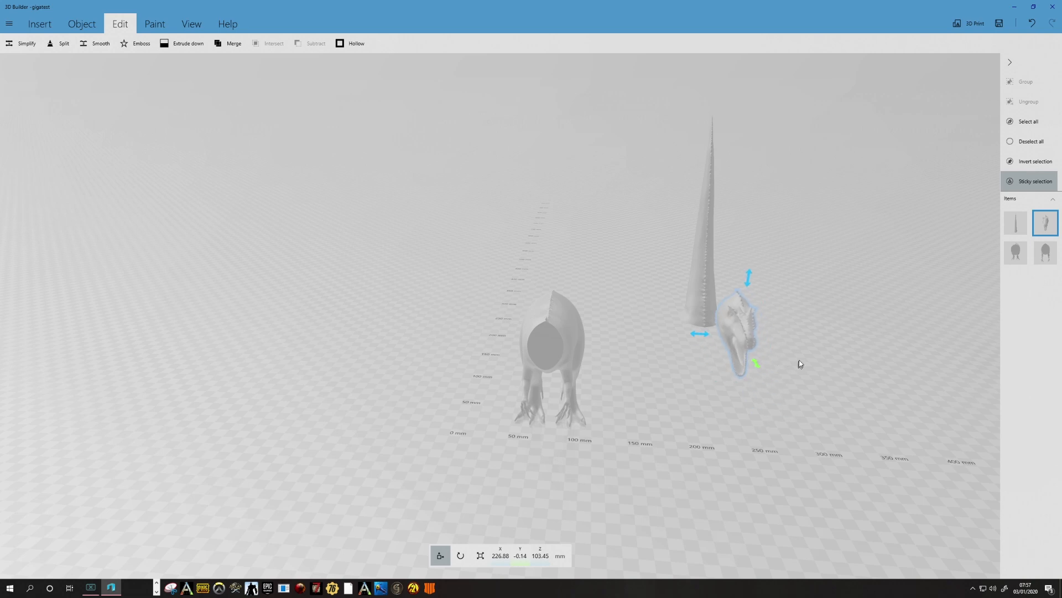
Step: Select only the chest-and-arms piece, move it off the hindquarters to about X 185.77, Y 18.21 mm, and deselect it
{"action": "left_click", "coordinate": [546, 349]}
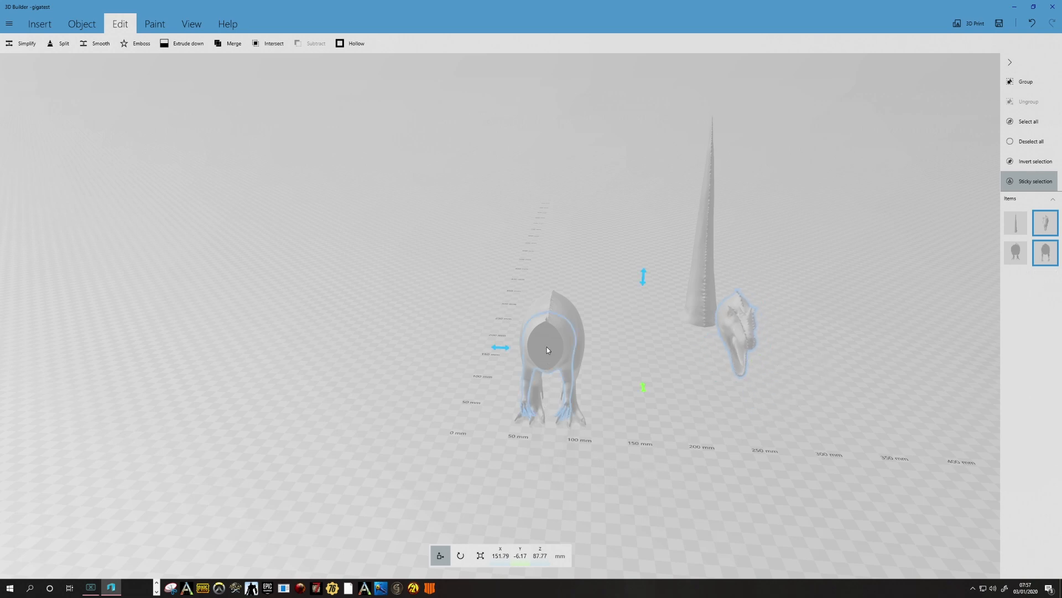
{"action": "left_click", "coordinate": [1052, 227]}
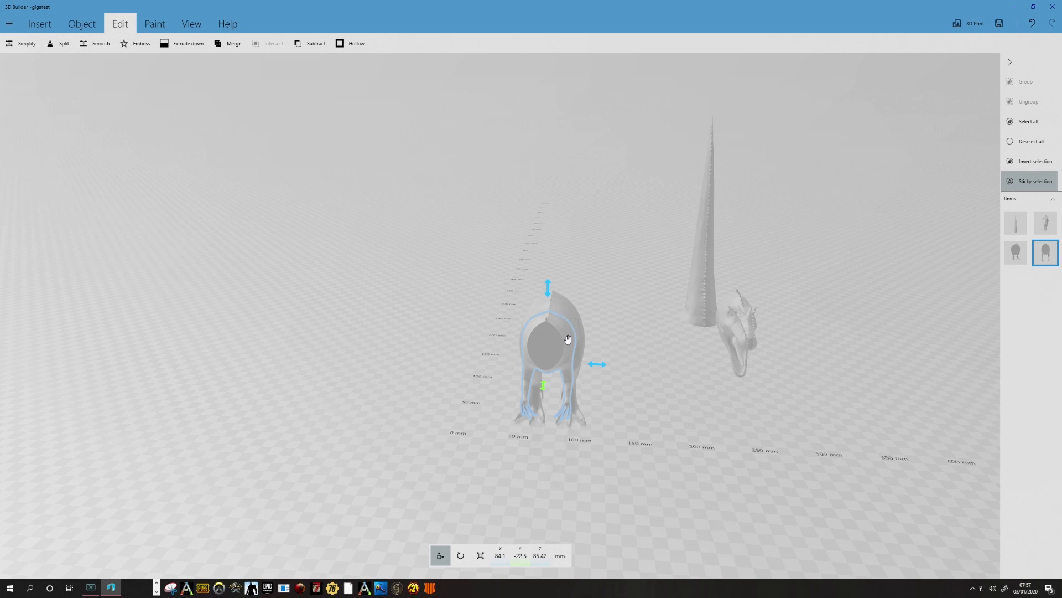
{"action": "left_click_drag", "start_coordinate": [557, 346], "coordinate": [699, 328]}
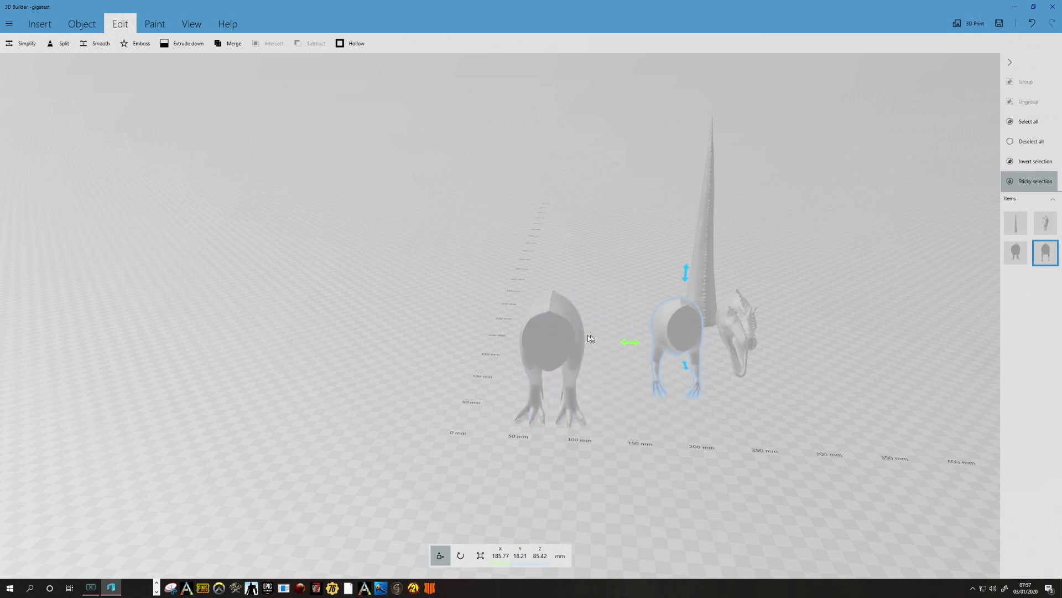
{"action": "left_click", "coordinate": [1047, 255]}
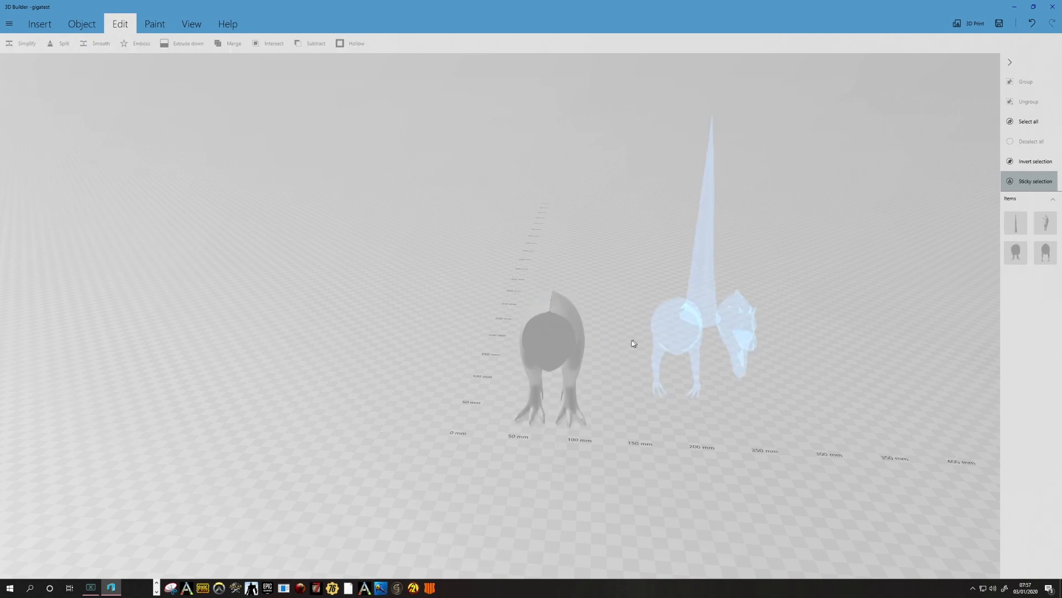
{"action": "left_click_drag", "start_coordinate": [560, 334], "coordinate": [998, 321]}
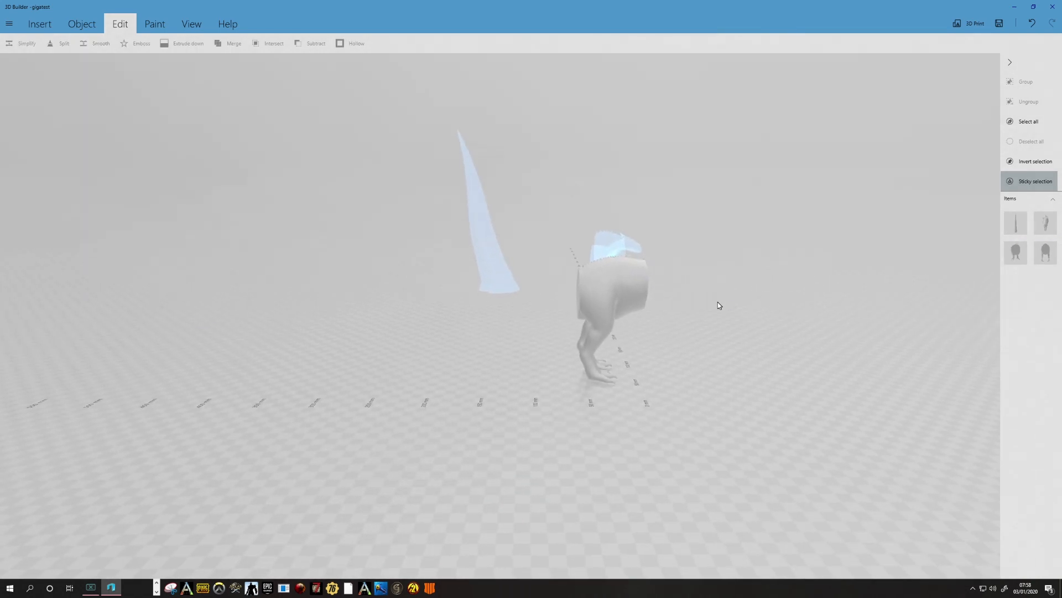
Step: Move the hindquarters away from the chest piece to about X 154.45, Y 106.95 mm and rotate them to -90° roll
{"action": "left_click", "coordinate": [608, 295]}
{"action": "left_click_drag", "start_coordinate": [607, 294], "coordinate": [524, 280]}
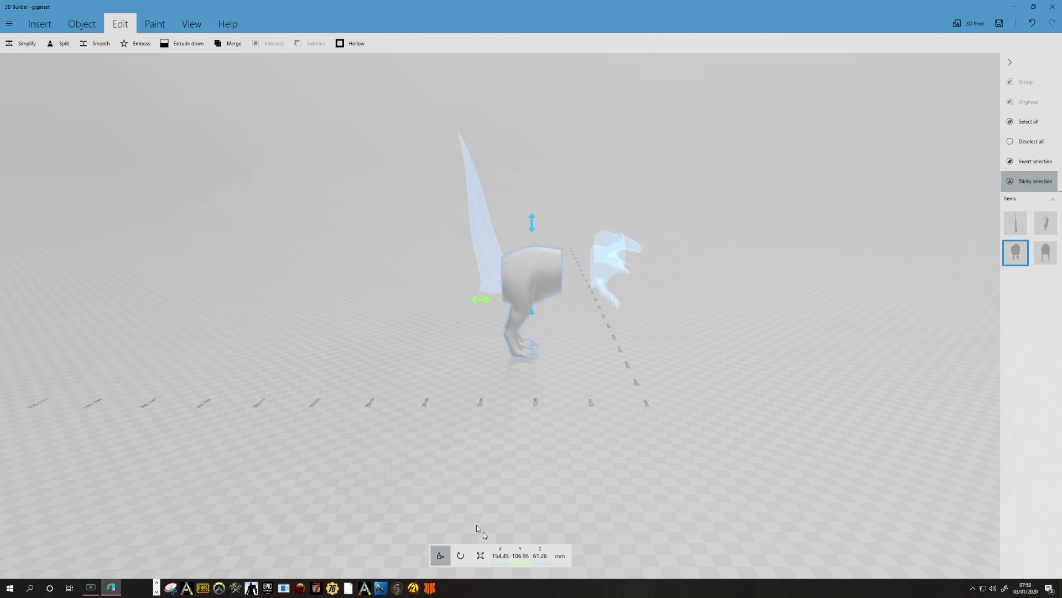
{"action": "left_click", "coordinate": [460, 555]}
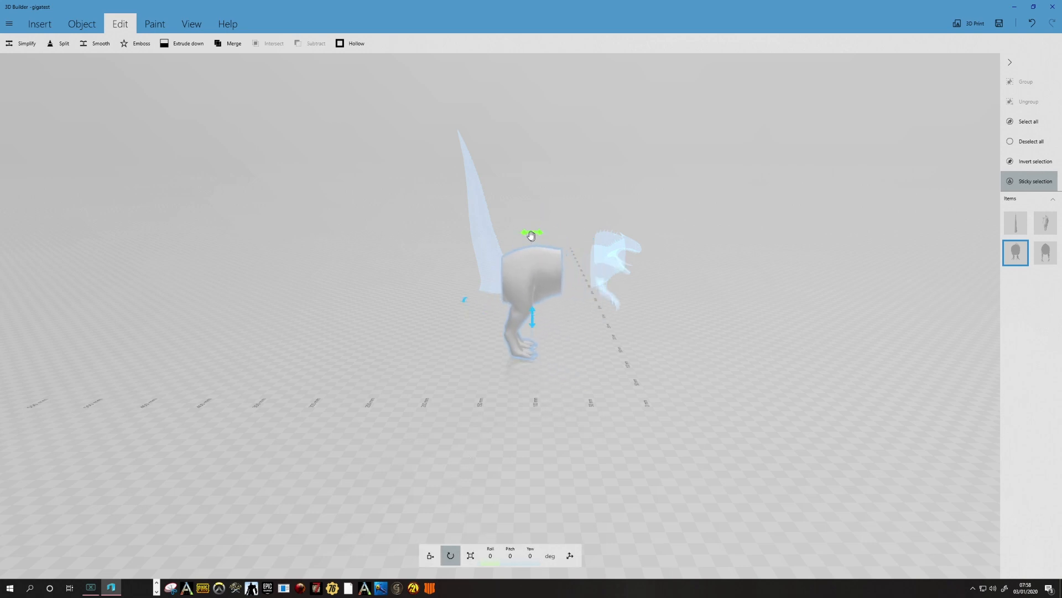
{"action": "left_click_drag", "start_coordinate": [534, 233], "coordinate": [446, 305]}
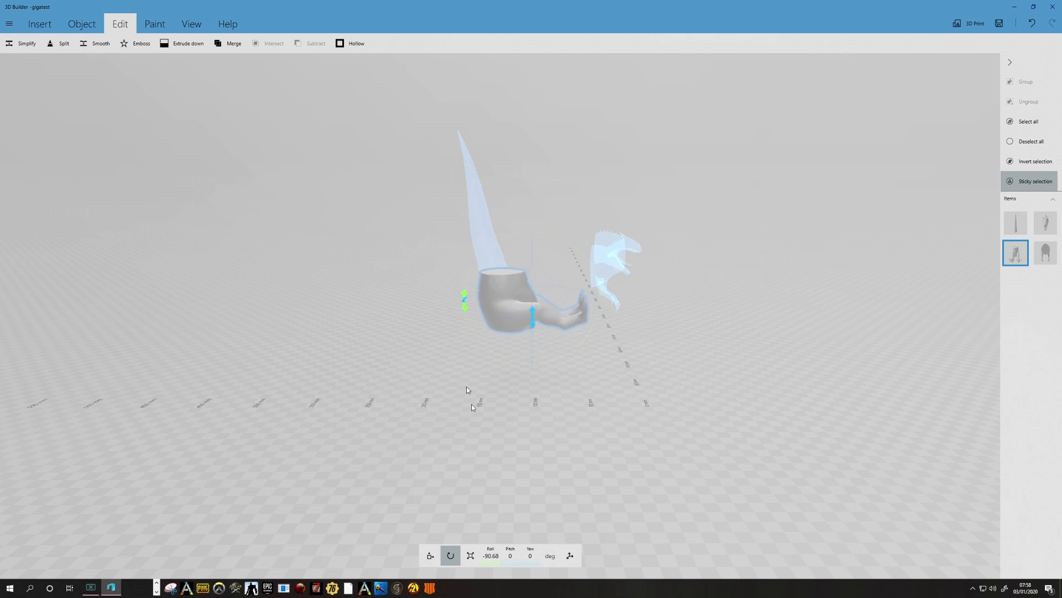
{"action": "left_click", "coordinate": [492, 555]}
{"action": "type", "text": "90"}
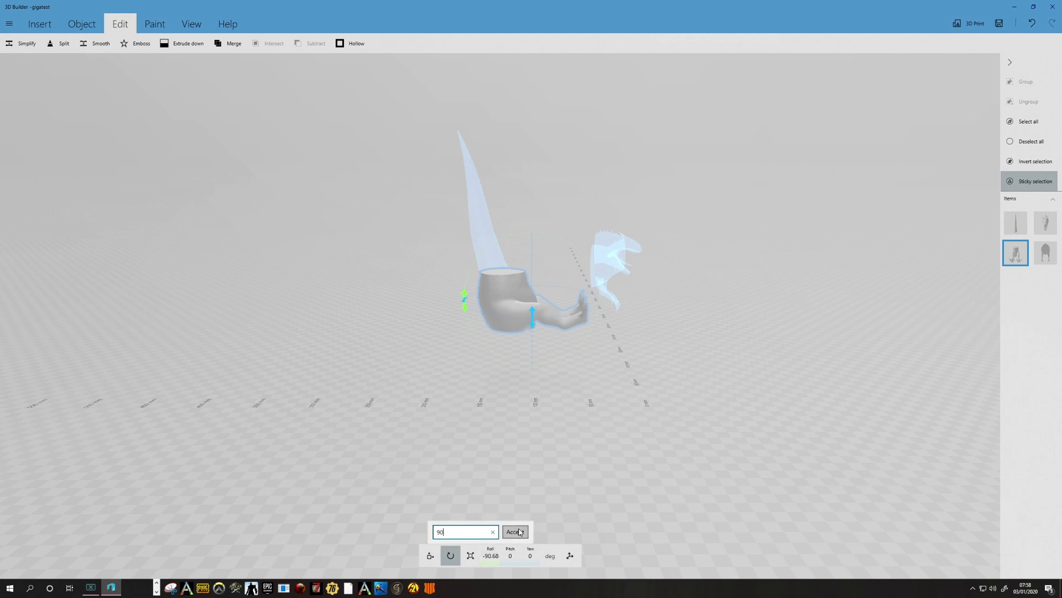
{"action": "left_click", "coordinate": [519, 531]}
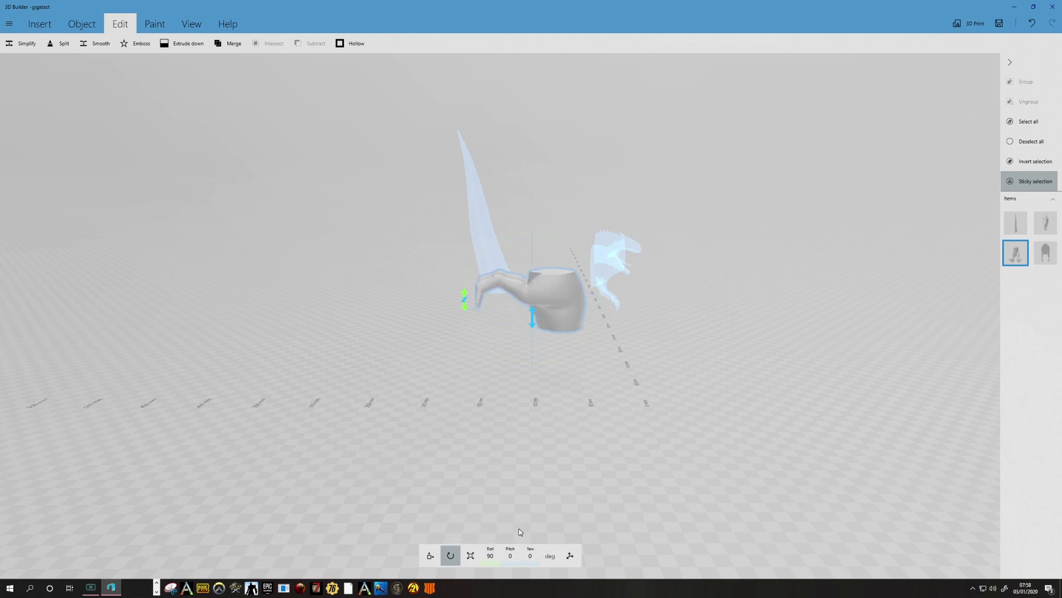
{"action": "left_click", "coordinate": [492, 555]}
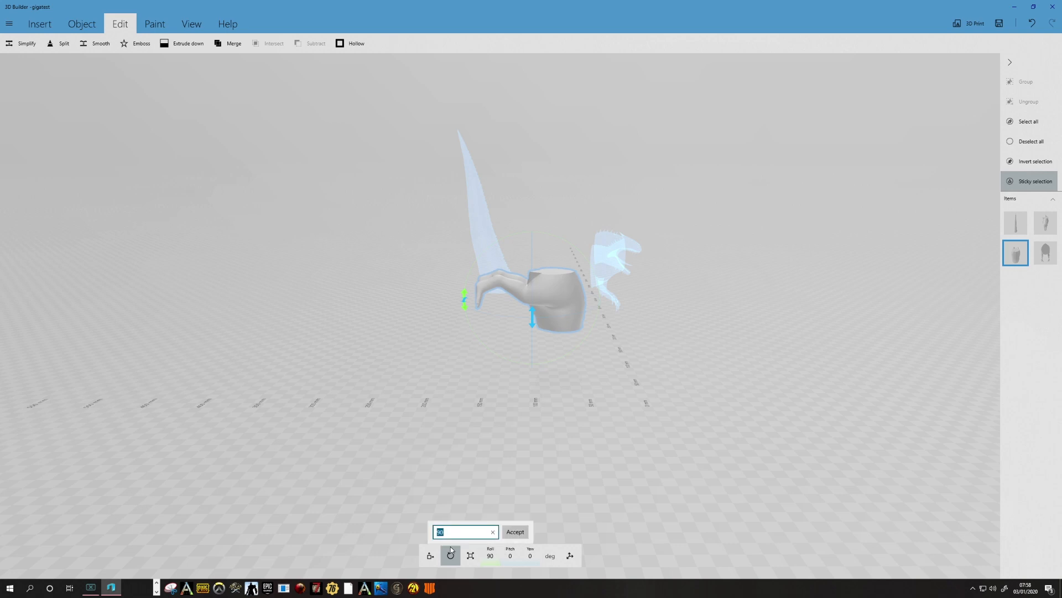
{"action": "type", "text": "-90"}
{"action": "key", "text": "Return"}
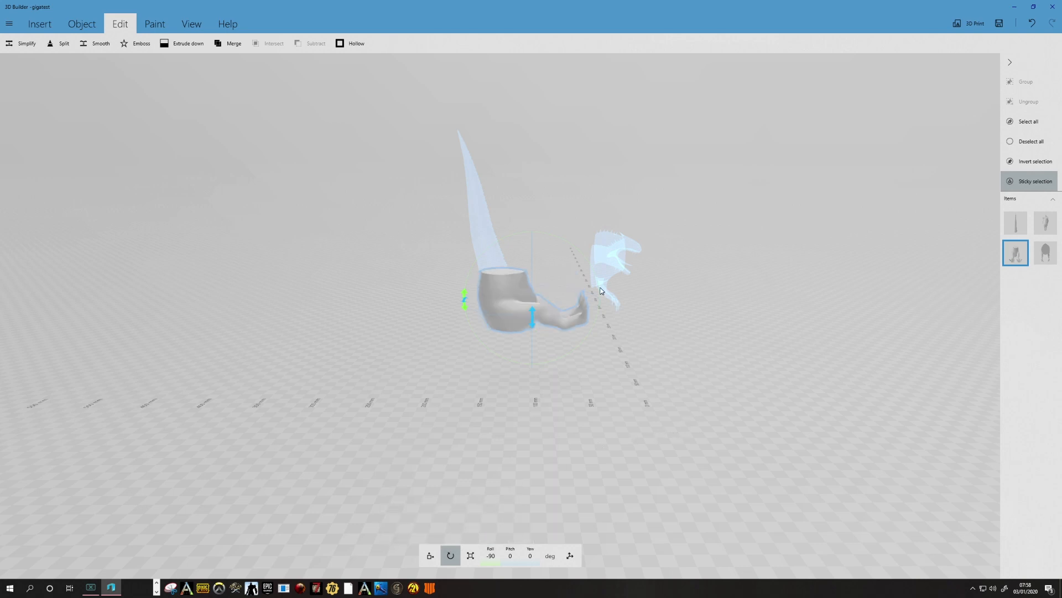
Step: Select only the head piece and move it along Y to the far side of the tail, clear of the other parts
{"action": "scroll", "coordinate": [781, 254], "scroll_direction": "down", "scroll_amount": 2}
{"action": "scroll", "coordinate": [789, 285], "scroll_direction": "up", "scroll_amount": 4}
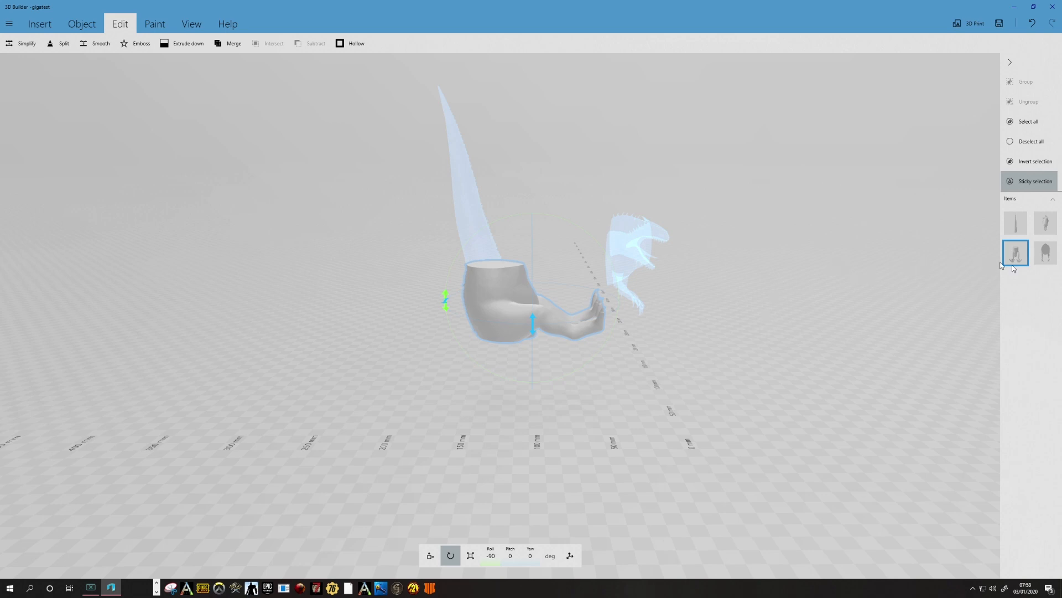
{"action": "left_click", "coordinate": [1013, 255]}
{"action": "left_click", "coordinate": [1048, 226]}
{"action": "left_click_drag", "start_coordinate": [867, 361], "coordinate": [60, 340]}
{"action": "left_click_drag", "start_coordinate": [313, 193], "coordinate": [366, 296]}
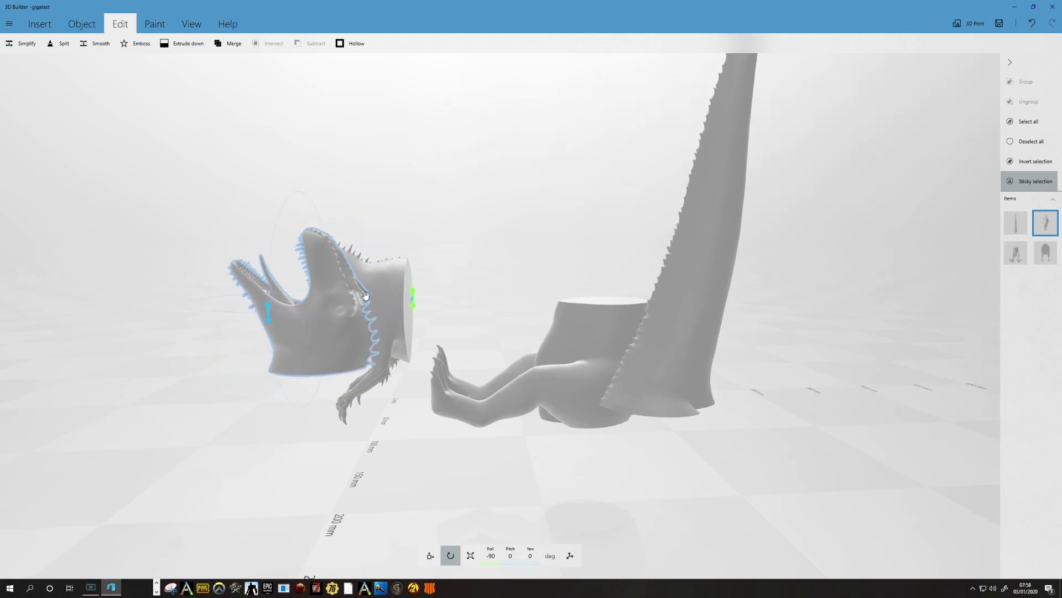
{"action": "scroll", "coordinate": [489, 496], "scroll_direction": "up", "scroll_amount": 2}
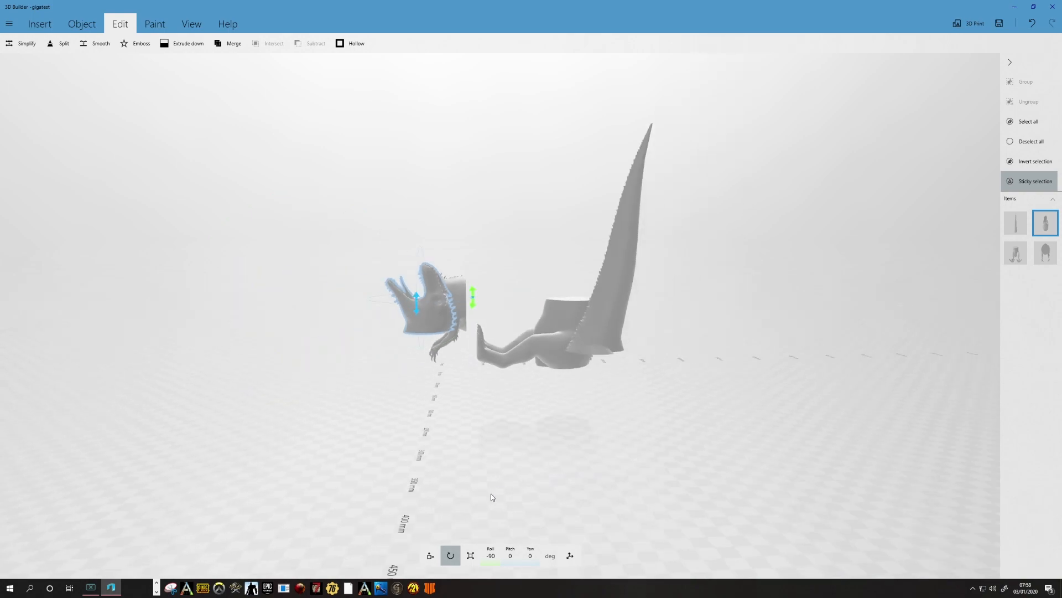
{"action": "left_click", "coordinate": [431, 555]}
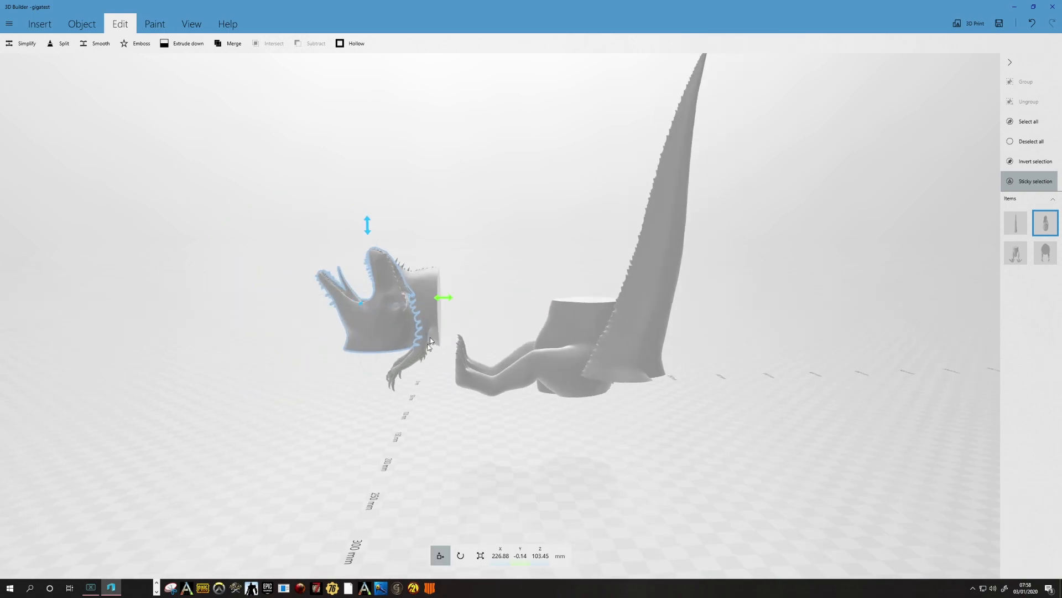
{"action": "left_click_drag", "start_coordinate": [445, 298], "coordinate": [821, 334]}
Step: Select only the chest-and-arms piece and rotate it to -90° roll
{"action": "left_click", "coordinate": [421, 300]}
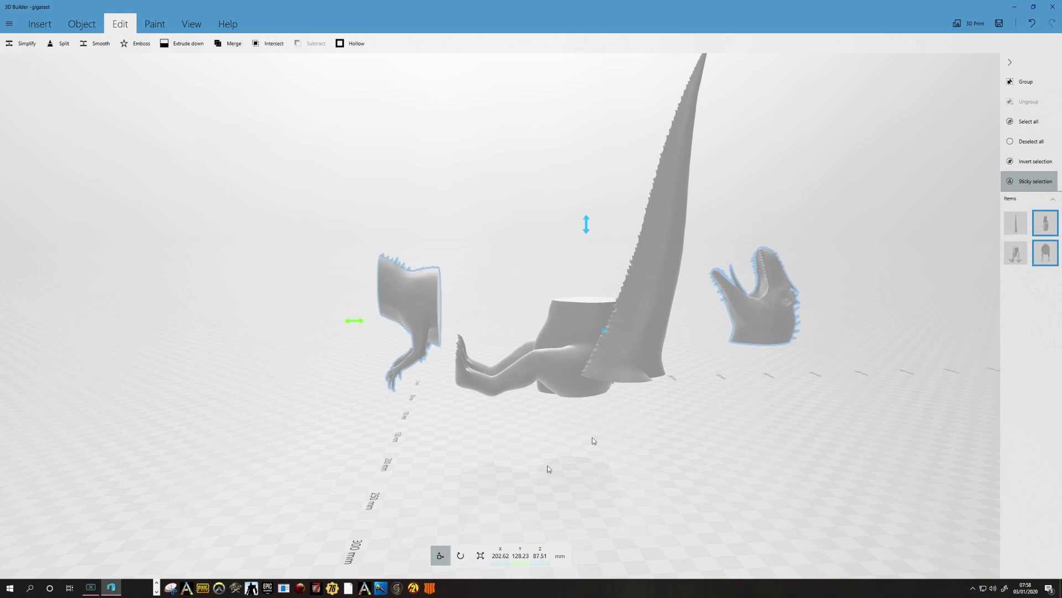
{"action": "left_click", "coordinate": [1052, 252]}
{"action": "left_click", "coordinate": [1049, 215]}
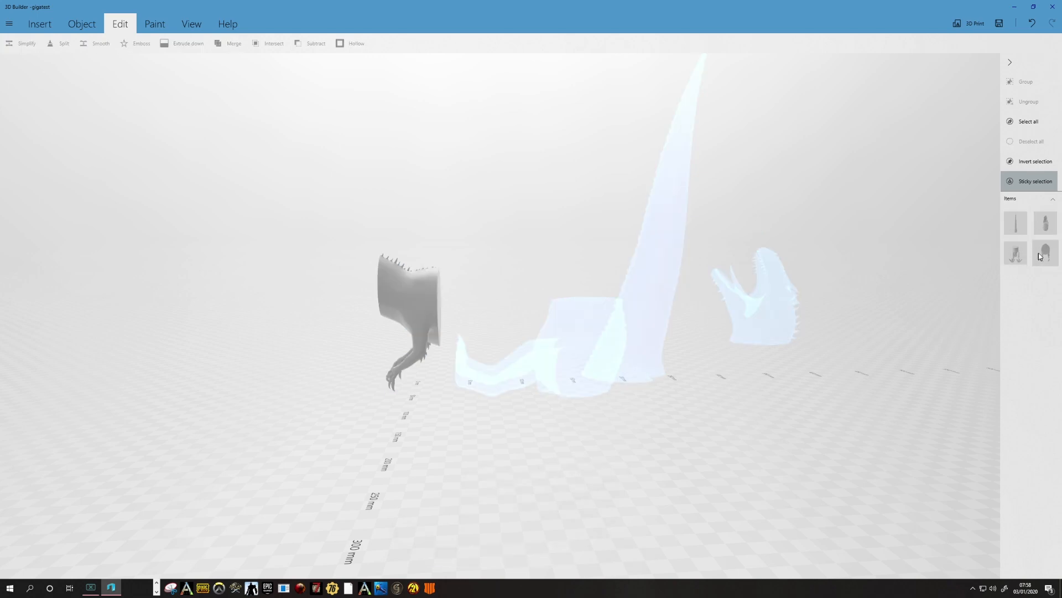
{"action": "left_click", "coordinate": [1046, 255]}
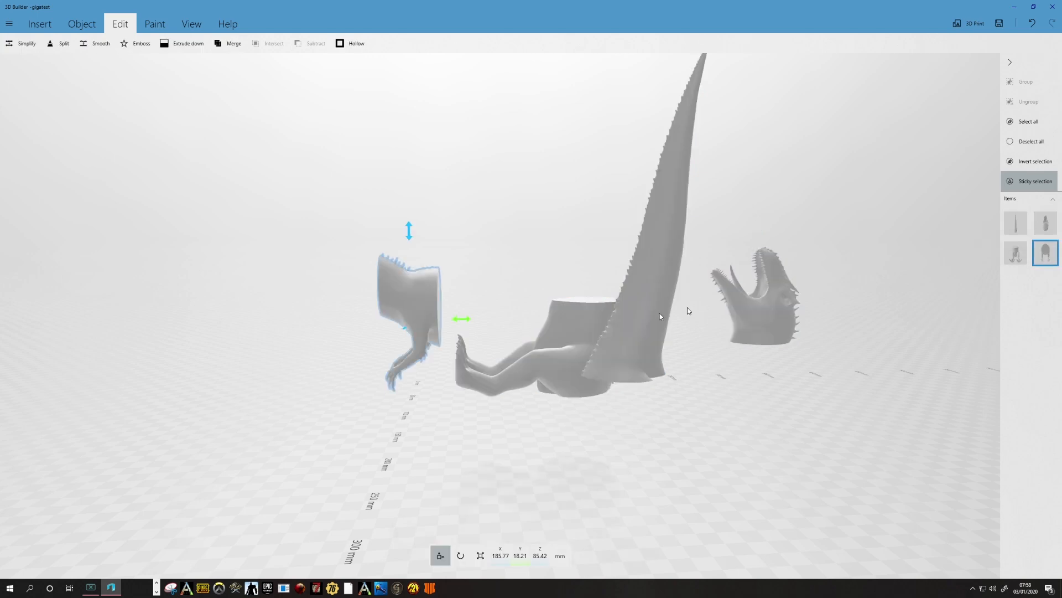
{"action": "left_click", "coordinate": [461, 555]}
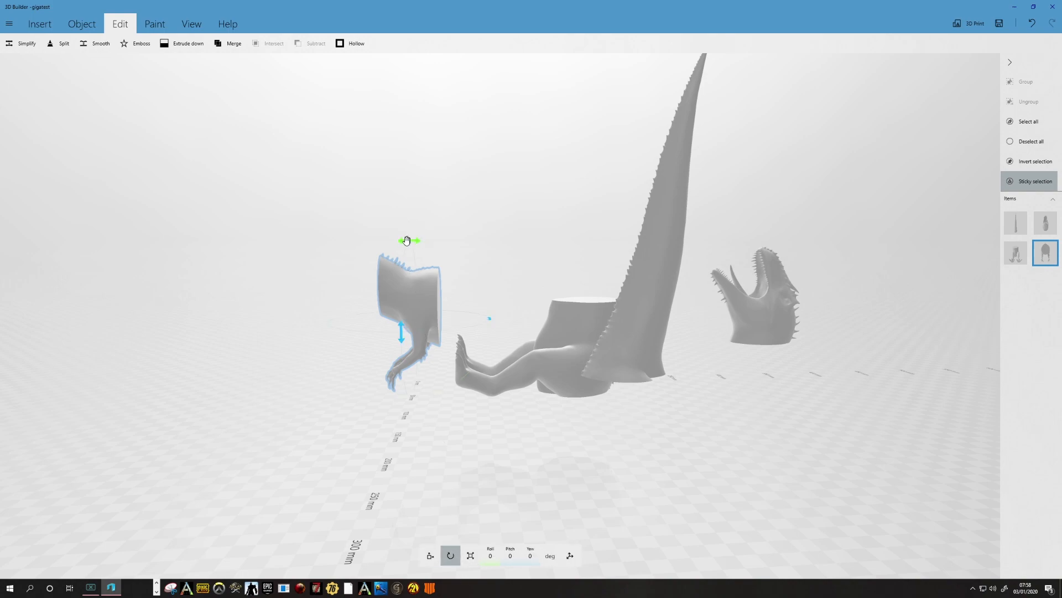
{"action": "left_click_drag", "start_coordinate": [406, 241], "coordinate": [468, 313]}
Step: Move the chest-and-arms piece clear of the hindquarters to about X 260.88, Y 82.8 mm
{"action": "left_click_drag", "start_coordinate": [436, 466], "coordinate": [752, 505]}
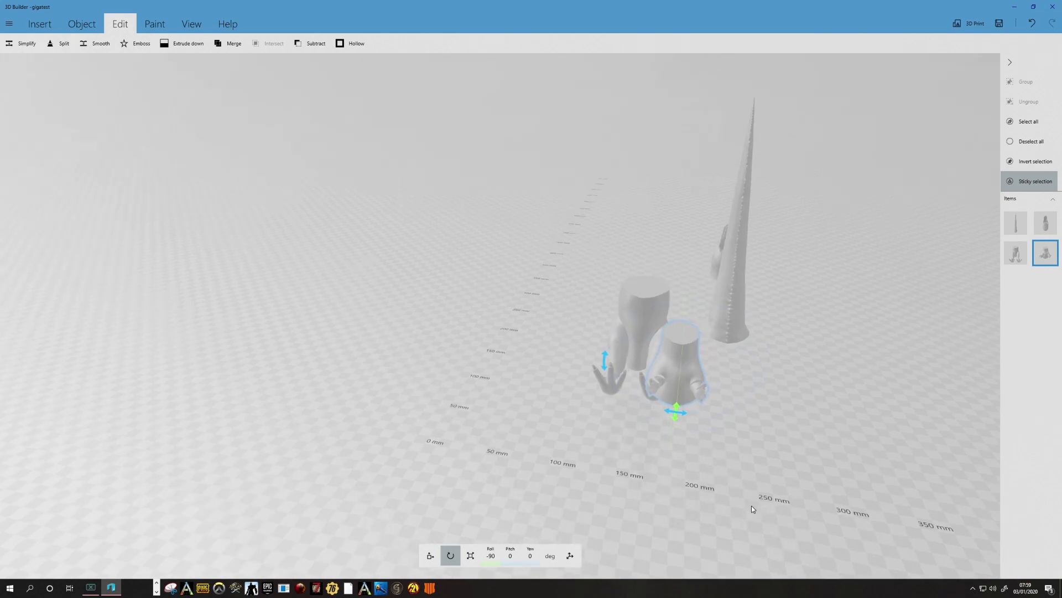
{"action": "left_click_drag", "start_coordinate": [913, 483], "coordinate": [861, 471]}
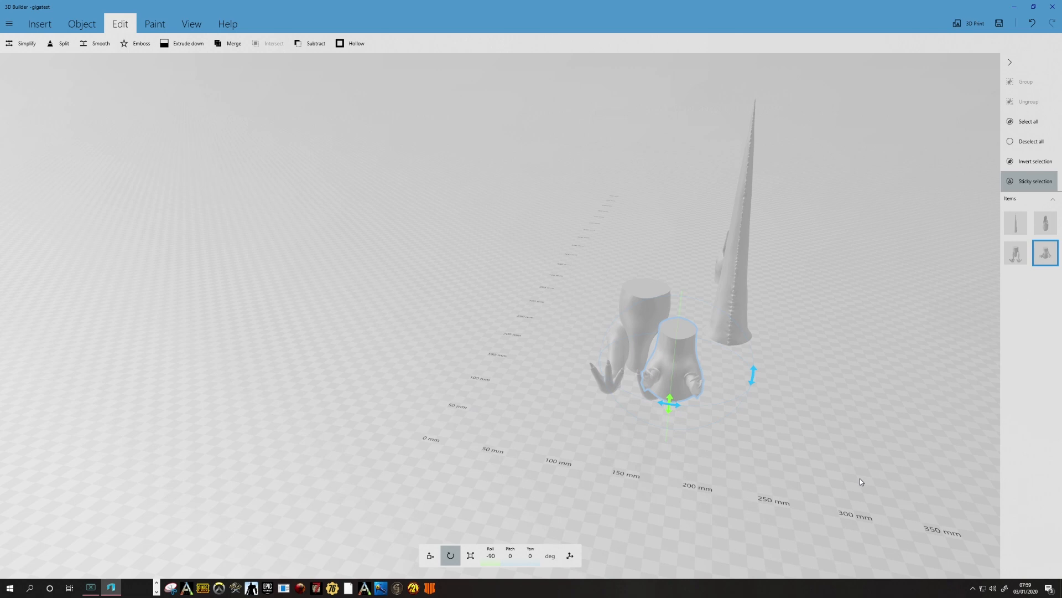
{"action": "left_click_drag", "start_coordinate": [588, 449], "coordinate": [567, 451]}
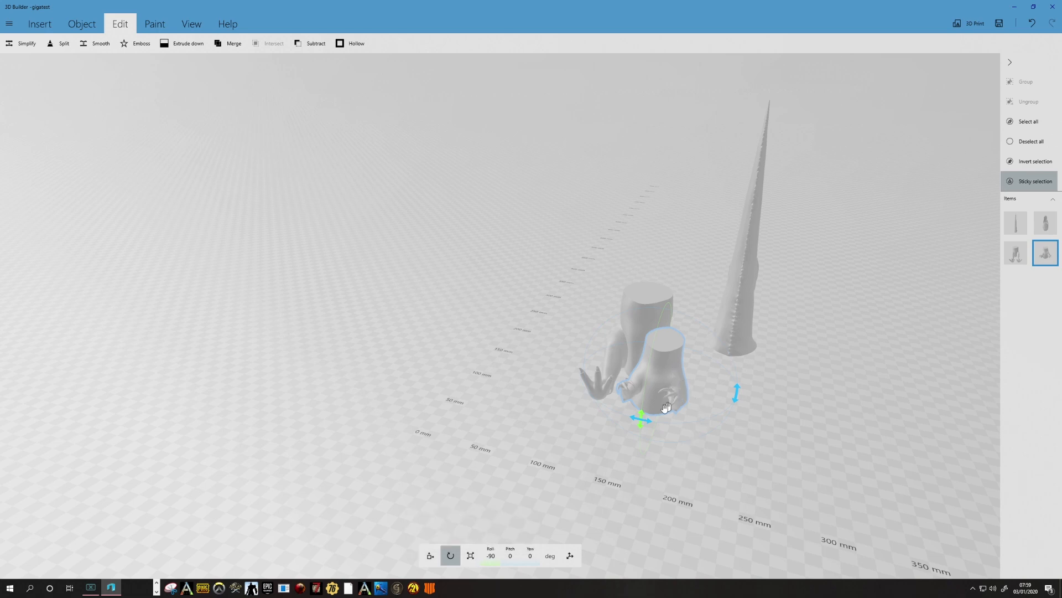
{"action": "left_click", "coordinate": [431, 555]}
{"action": "left_click_drag", "start_coordinate": [711, 388], "coordinate": [843, 445]}
{"action": "mouse_move", "coordinate": [744, 464]}
{"action": "left_mouse_down"}
{"action": "mouse_move", "coordinate": [752, 448]}
{"action": "mouse_move", "coordinate": [739, 447]}
{"action": "left_mouse_up"}
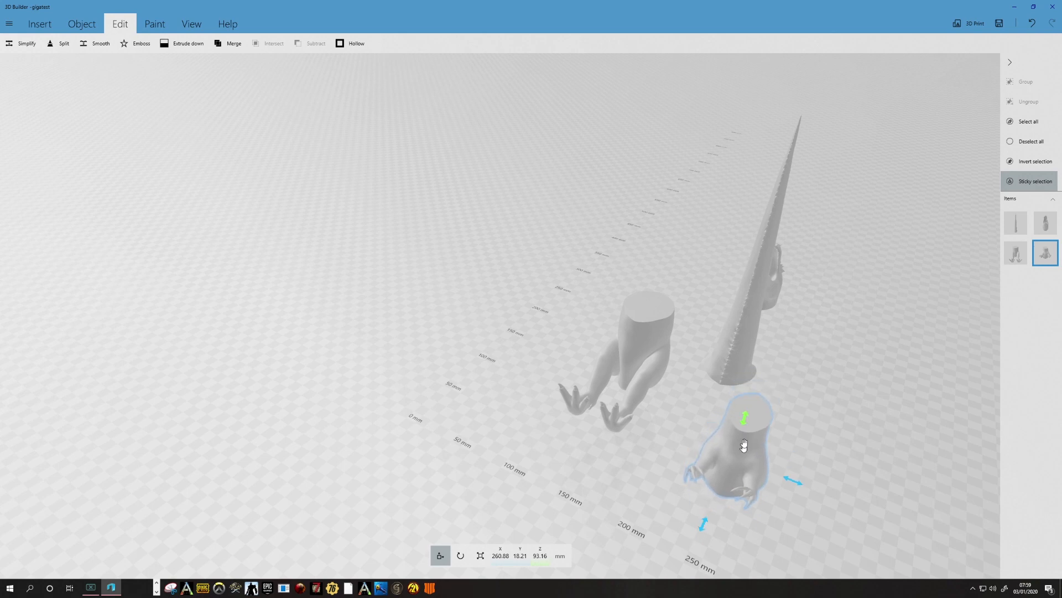
{"action": "left_click_drag", "start_coordinate": [703, 523], "coordinate": [735, 446]}
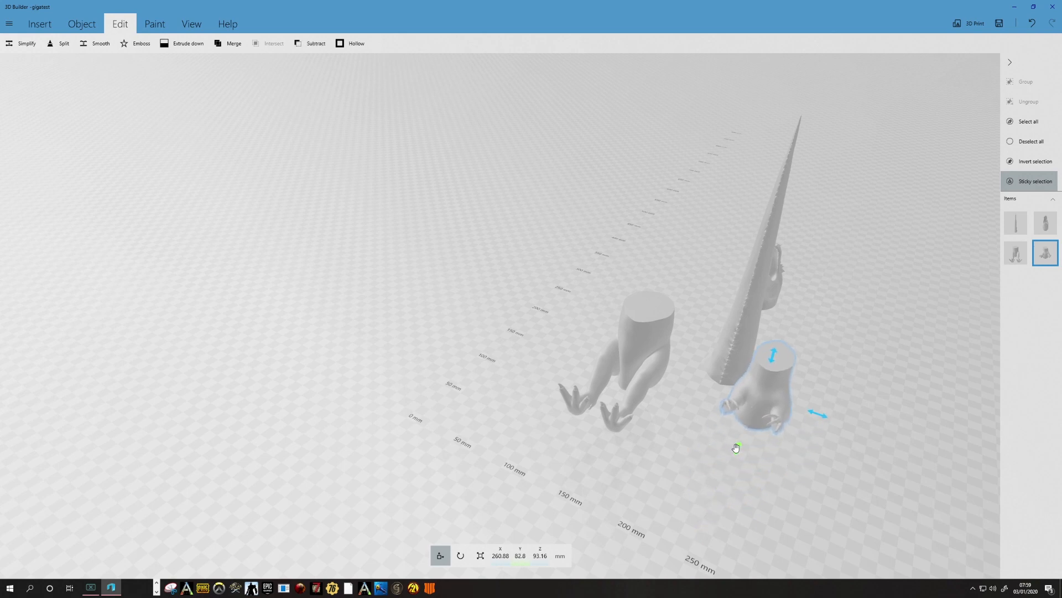
Step: Select all four parts and settle them together onto the build surface
{"action": "left_click_drag", "start_coordinate": [789, 474], "coordinate": [561, 463]}
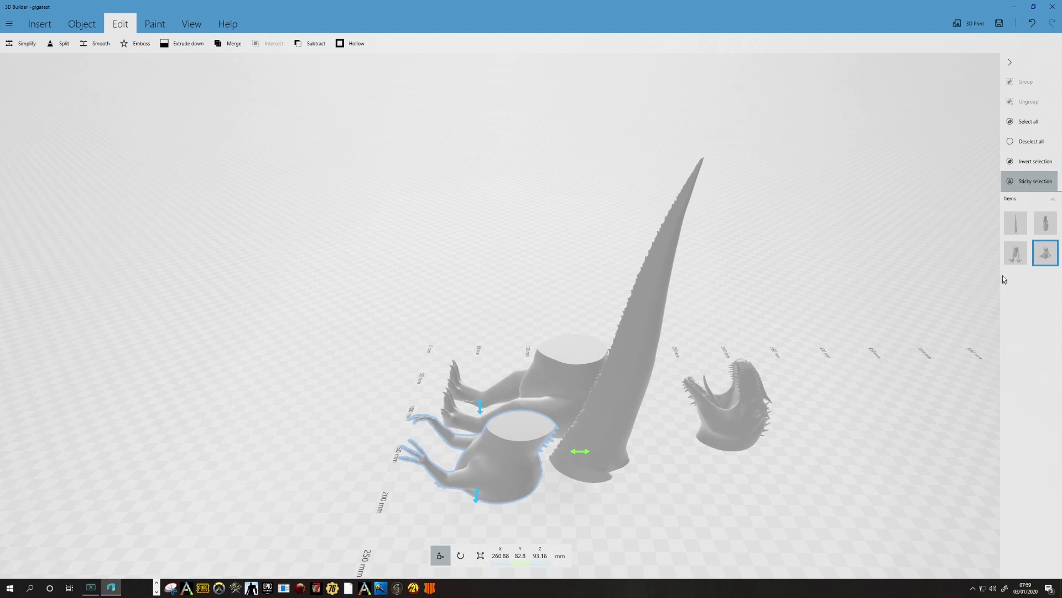
{"action": "left_click", "coordinate": [1019, 254]}
{"action": "left_click", "coordinate": [1021, 226]}
{"action": "left_click", "coordinate": [1044, 224]}
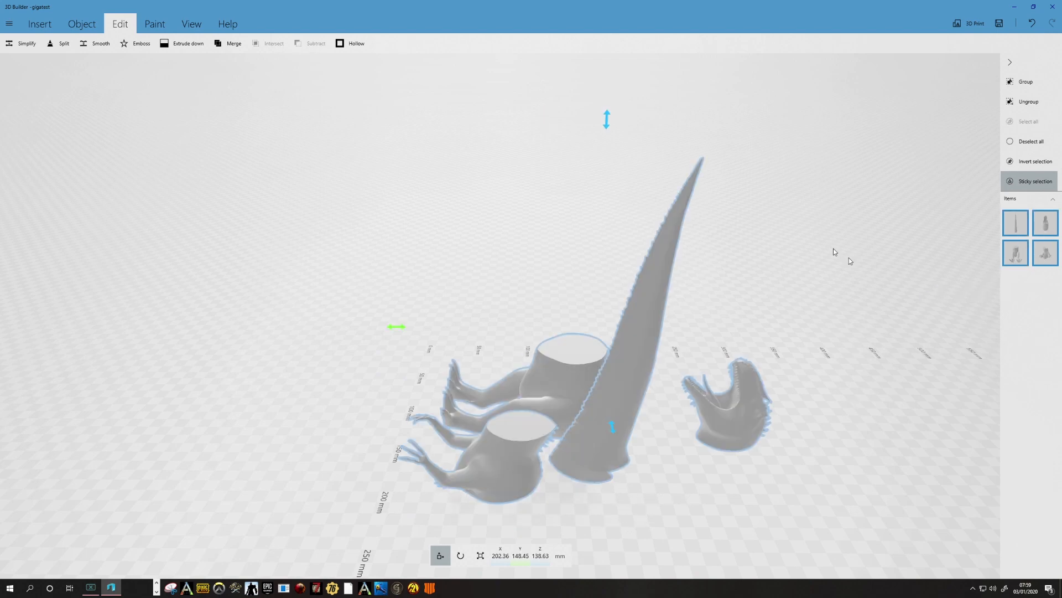
{"action": "left_click", "coordinate": [83, 25]}
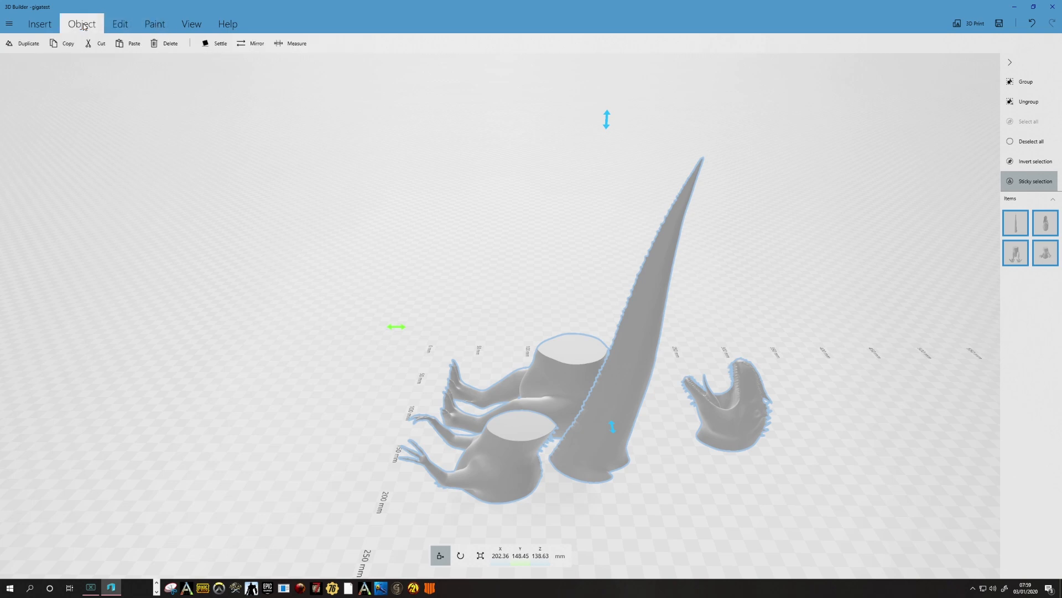
{"action": "left_click", "coordinate": [212, 45]}
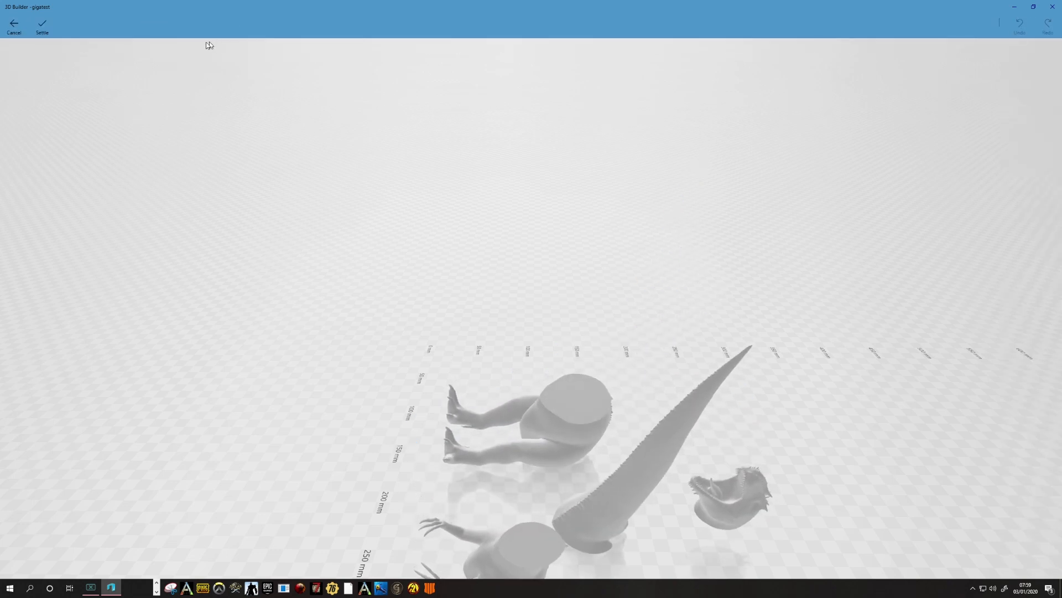
{"action": "left_click", "coordinate": [43, 26]}
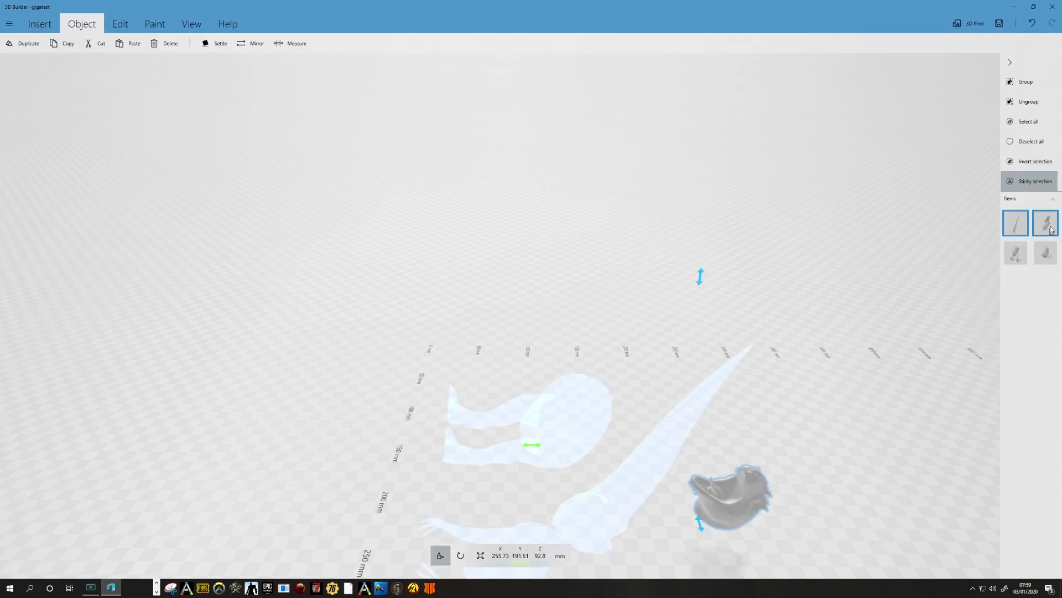
Step: Select only the tail, try settling it on its own, and cancel the settling
{"action": "left_click", "coordinate": [1019, 233]}
{"action": "left_click", "coordinate": [1016, 231]}
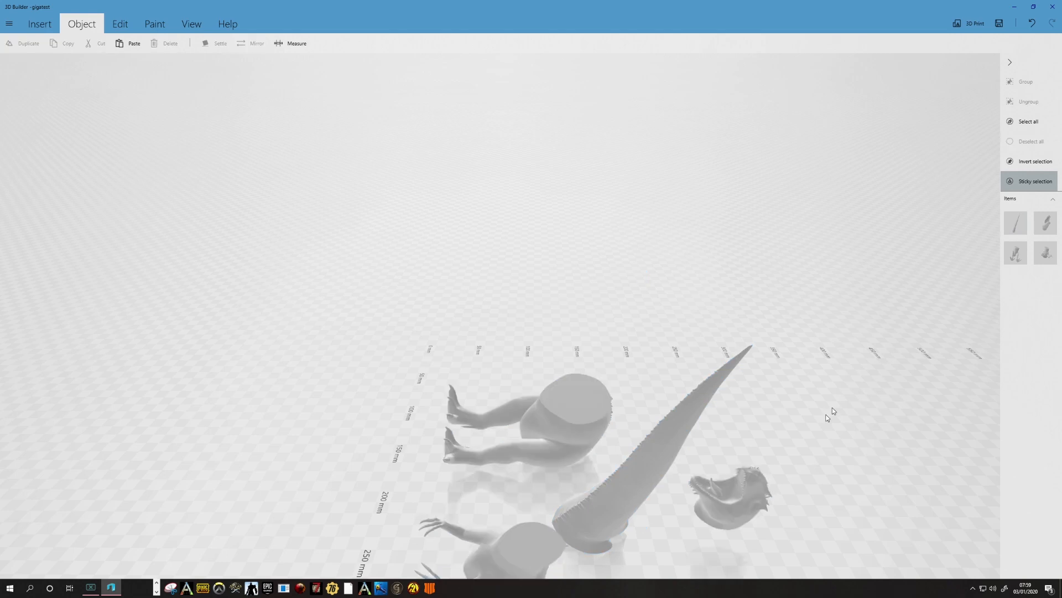
{"action": "left_click_drag", "start_coordinate": [644, 557], "coordinate": [636, 505]}
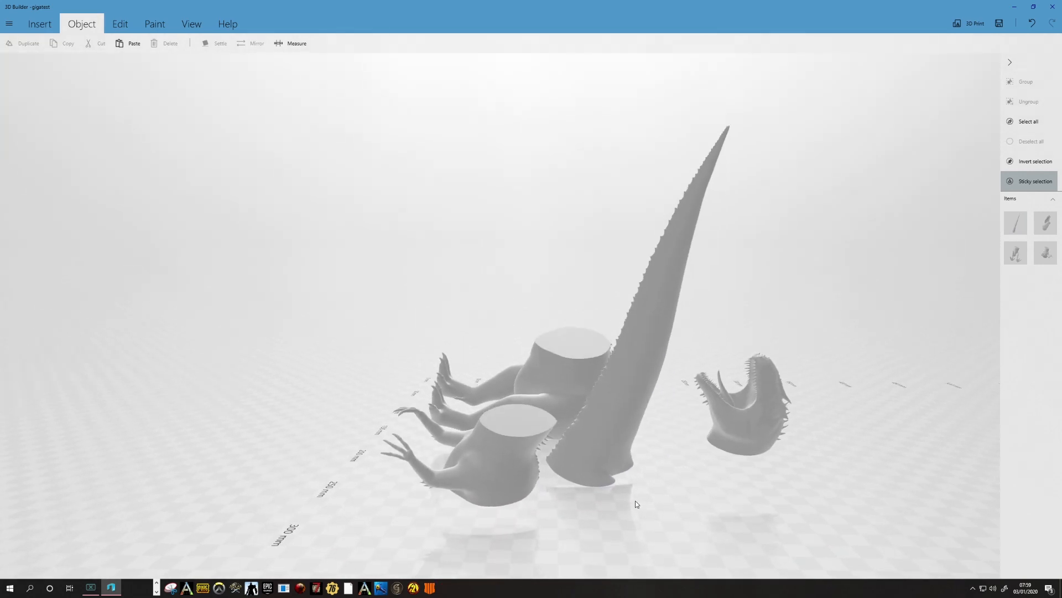
{"action": "left_click", "coordinate": [1015, 224]}
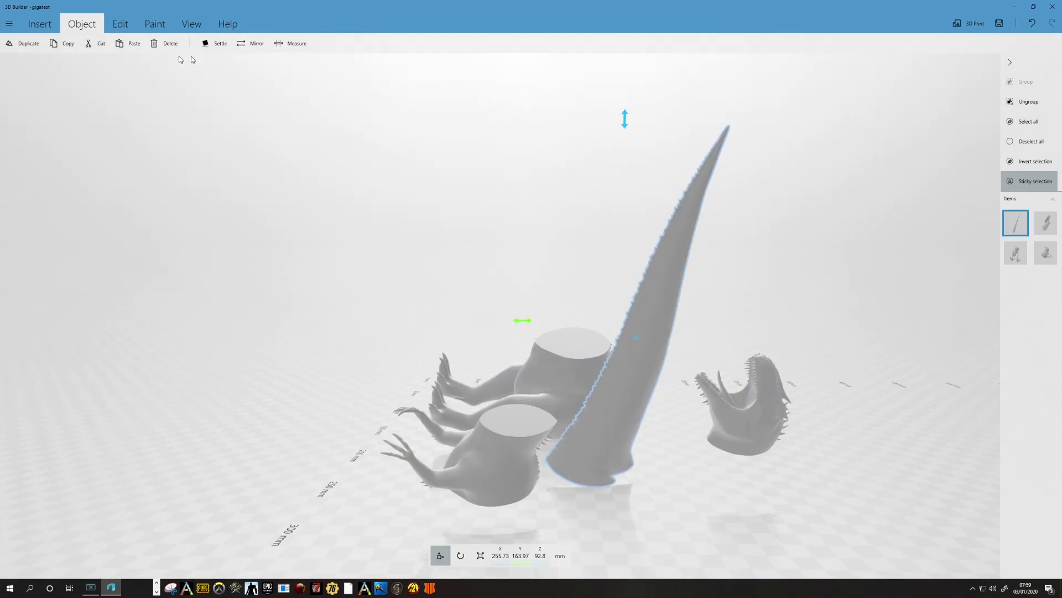
{"action": "left_click", "coordinate": [210, 44]}
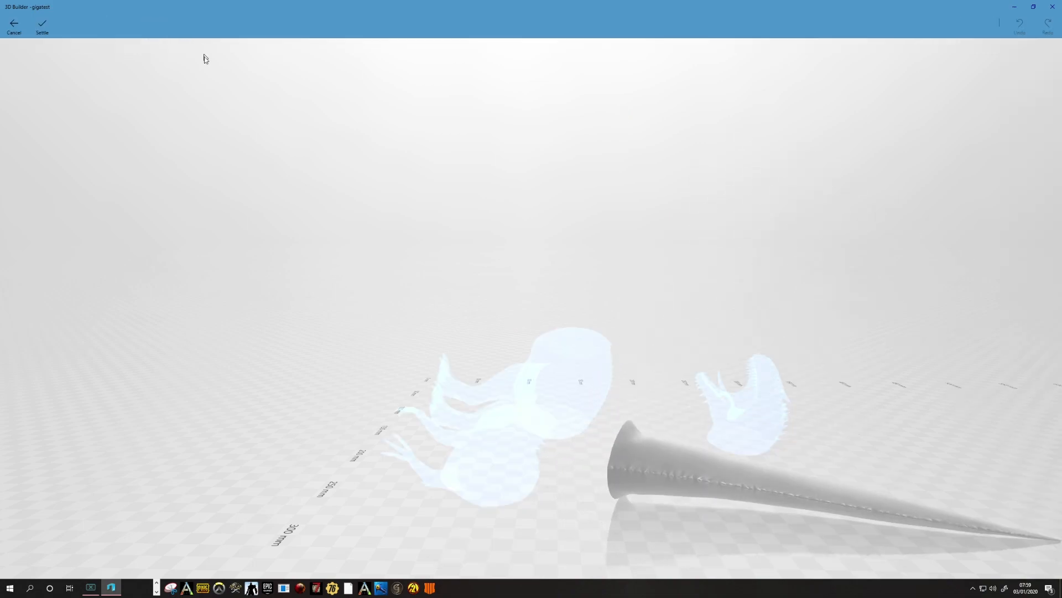
{"action": "left_click", "coordinate": [14, 25]}
Step: Straighten the tail to 0° pitch and settle it upright on its cut base
{"action": "left_click_drag", "start_coordinate": [573, 524], "coordinate": [422, 543]}
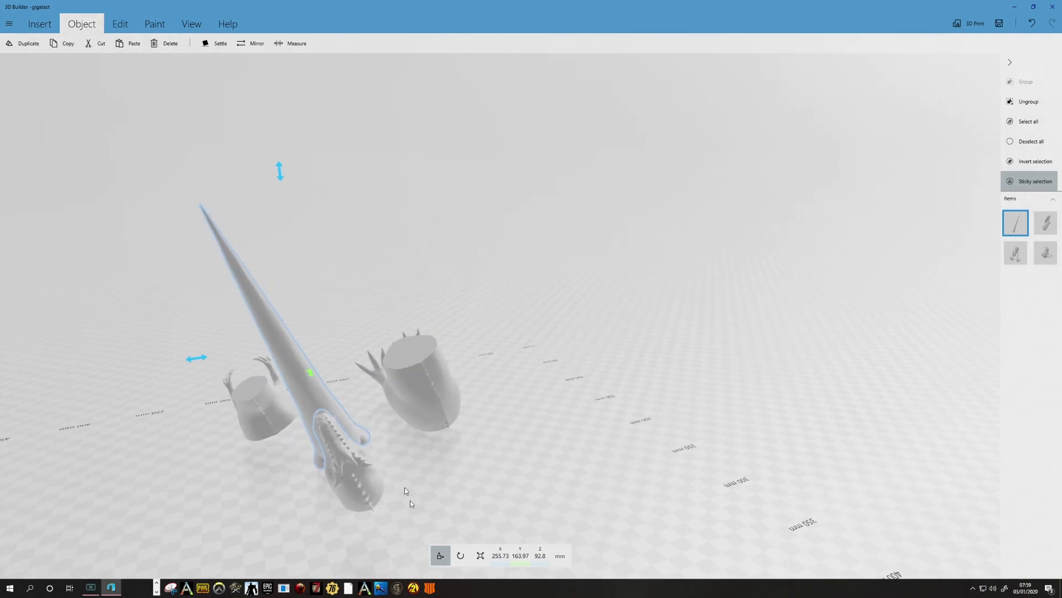
{"action": "left_click", "coordinate": [461, 556]}
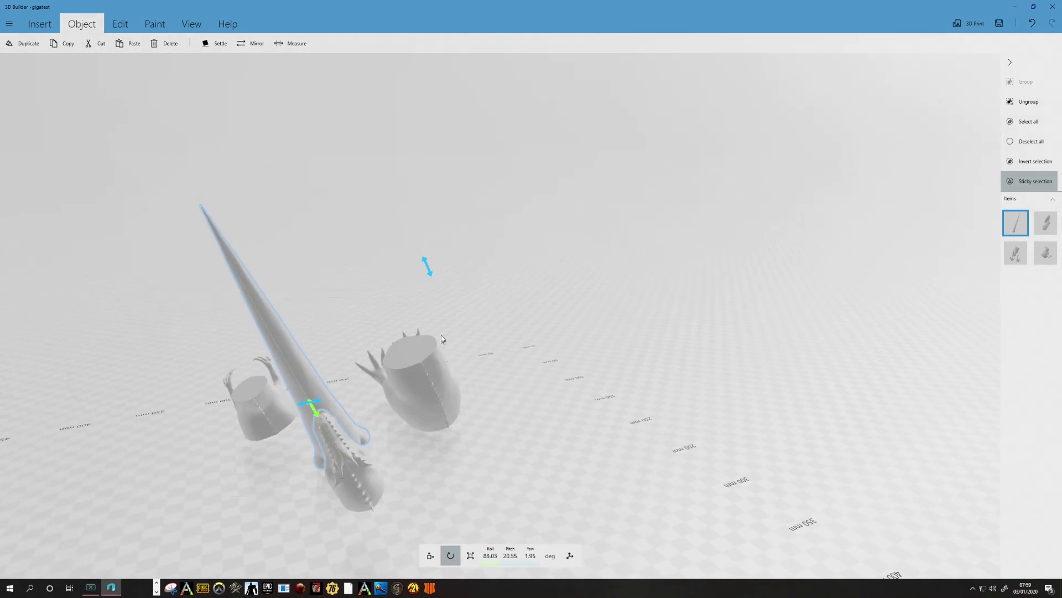
{"action": "left_click_drag", "start_coordinate": [428, 267], "coordinate": [428, 312]}
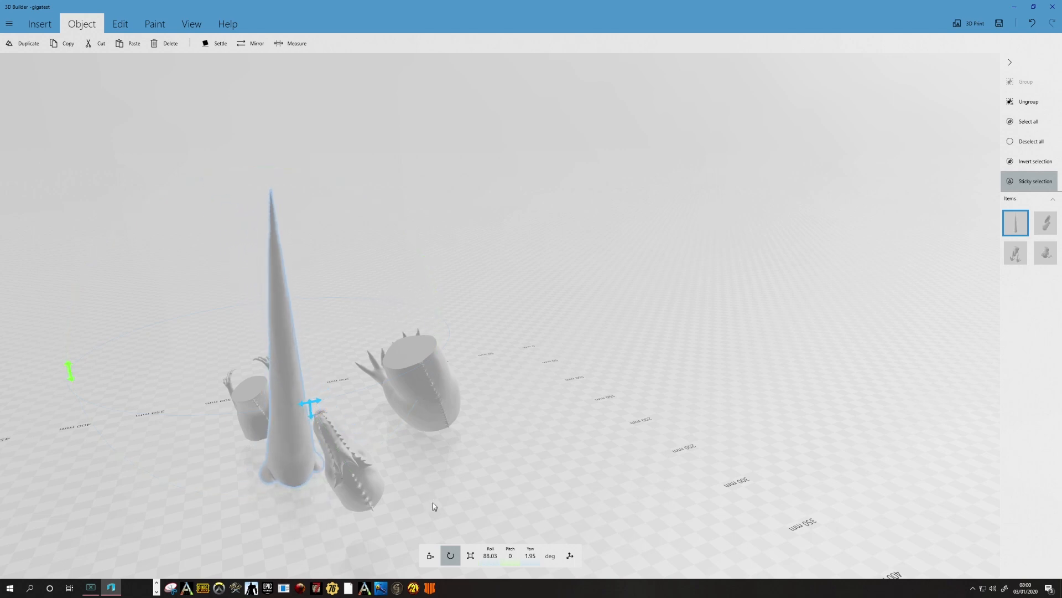
{"action": "left_click", "coordinate": [199, 43]}
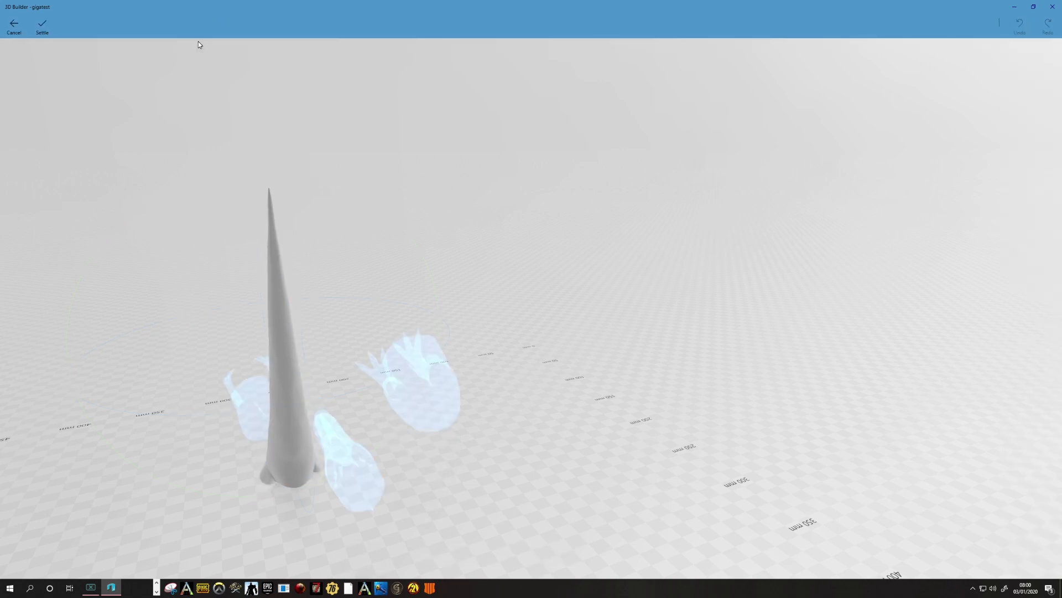
{"action": "left_click", "coordinate": [54, 26]}
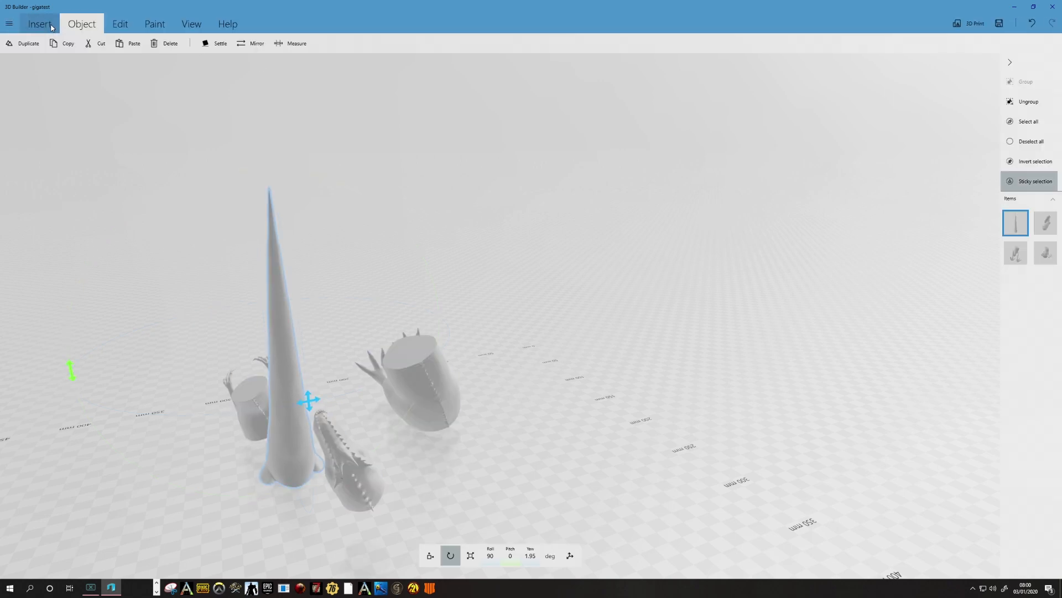
Step: Select only the head, straighten it to 0° pitch, and settle it upright on its cut base
{"action": "left_click", "coordinate": [1046, 222]}
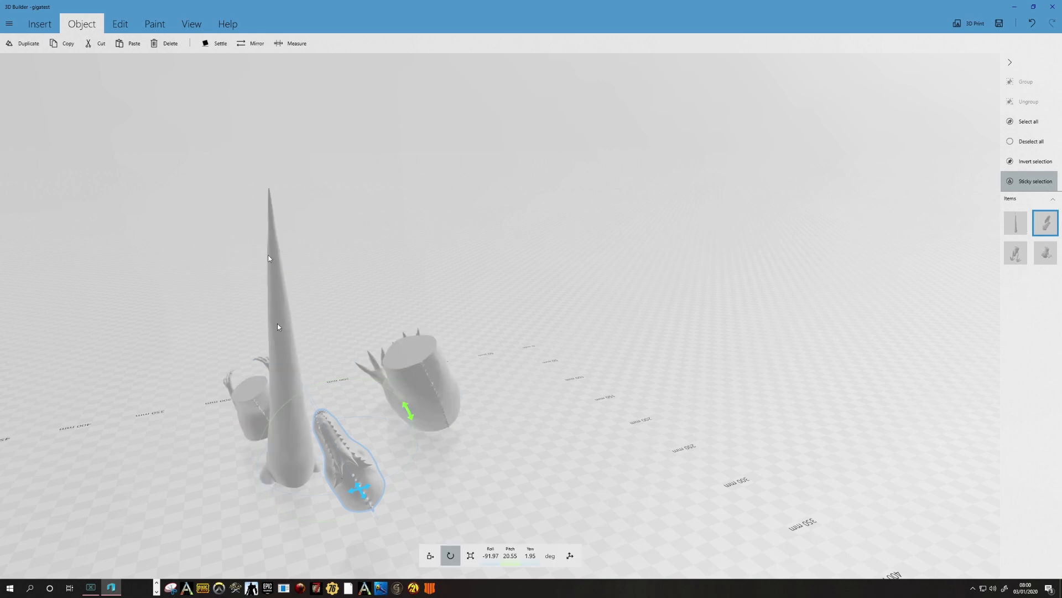
{"action": "left_click_drag", "start_coordinate": [408, 411], "coordinate": [418, 433]}
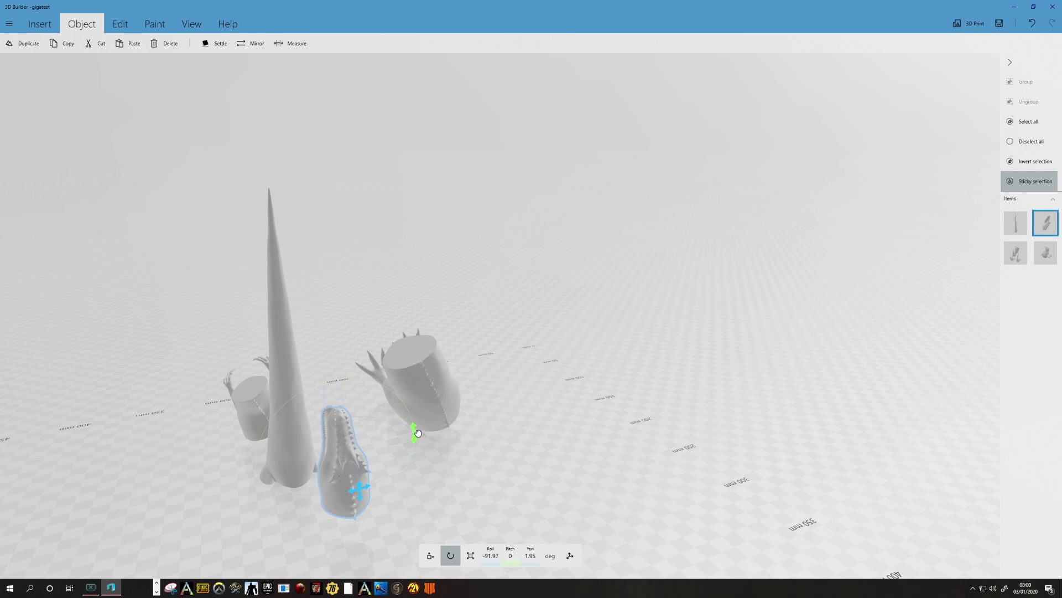
{"action": "left_click", "coordinate": [208, 45]}
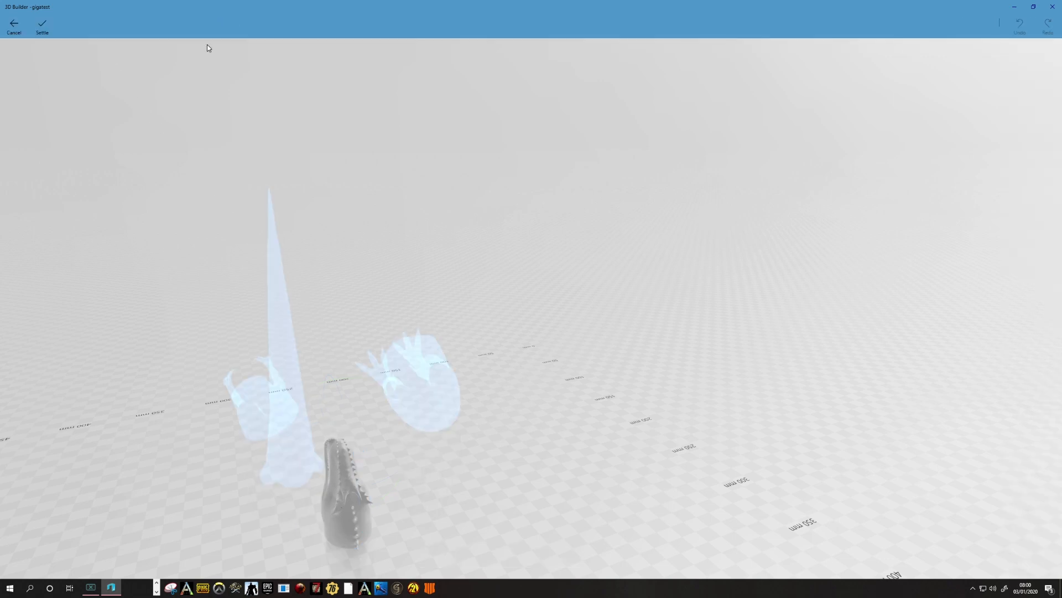
{"action": "left_click", "coordinate": [47, 31]}
Step: Select only the hindquarters, straighten them to 0° pitch, and settle them on the build surface
{"action": "left_click", "coordinate": [442, 386]}
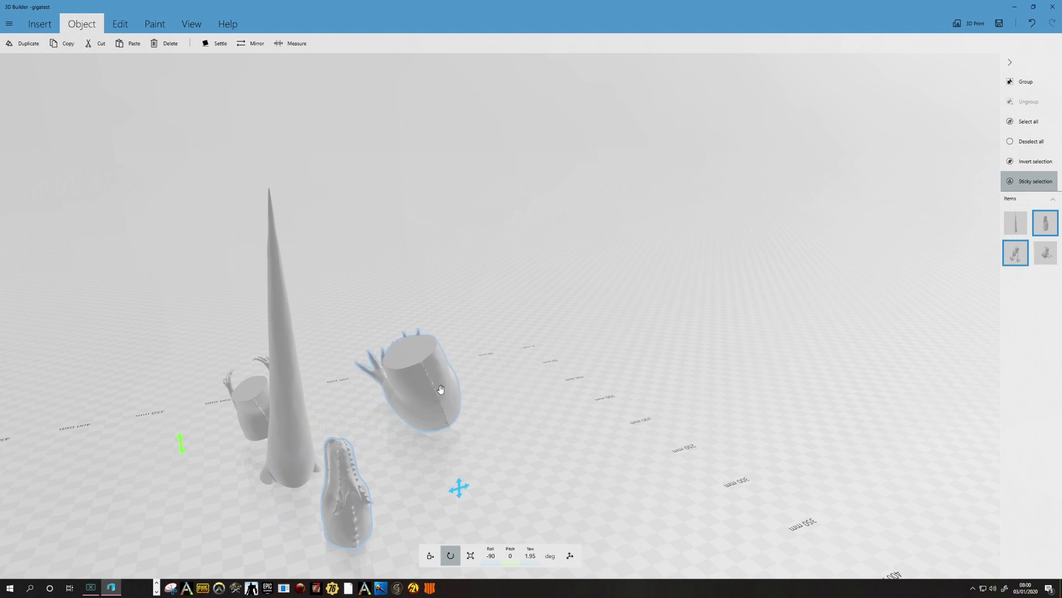
{"action": "left_click", "coordinate": [1045, 222]}
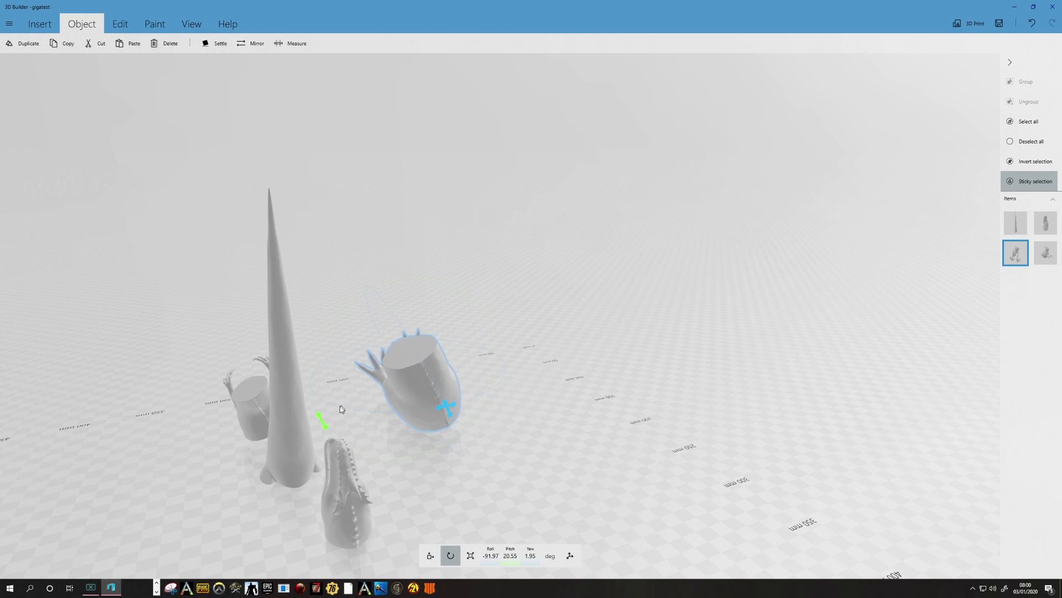
{"action": "left_click_drag", "start_coordinate": [322, 420], "coordinate": [320, 389]}
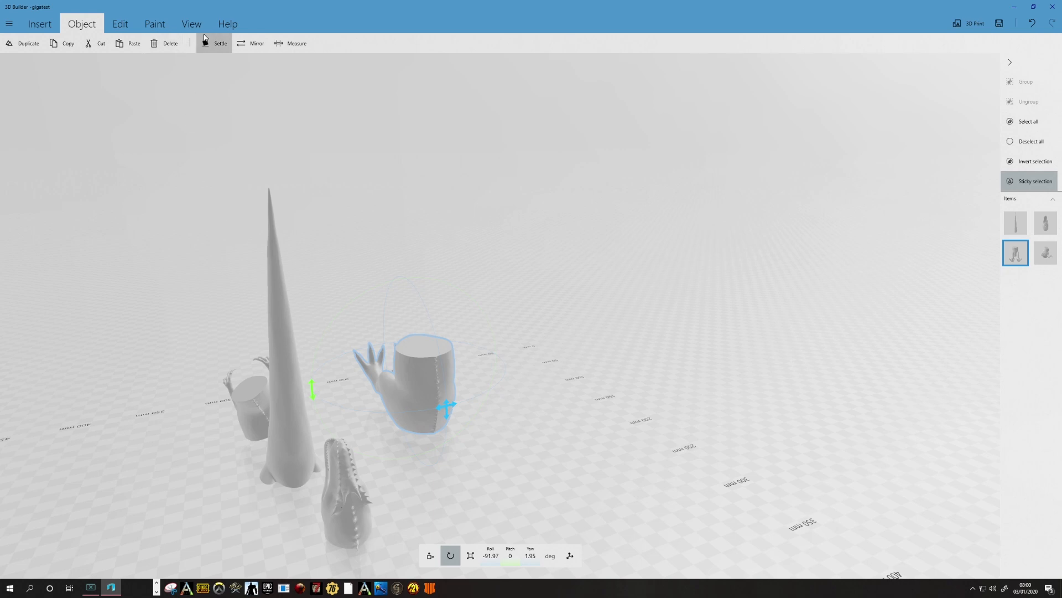
{"action": "left_click", "coordinate": [217, 44]}
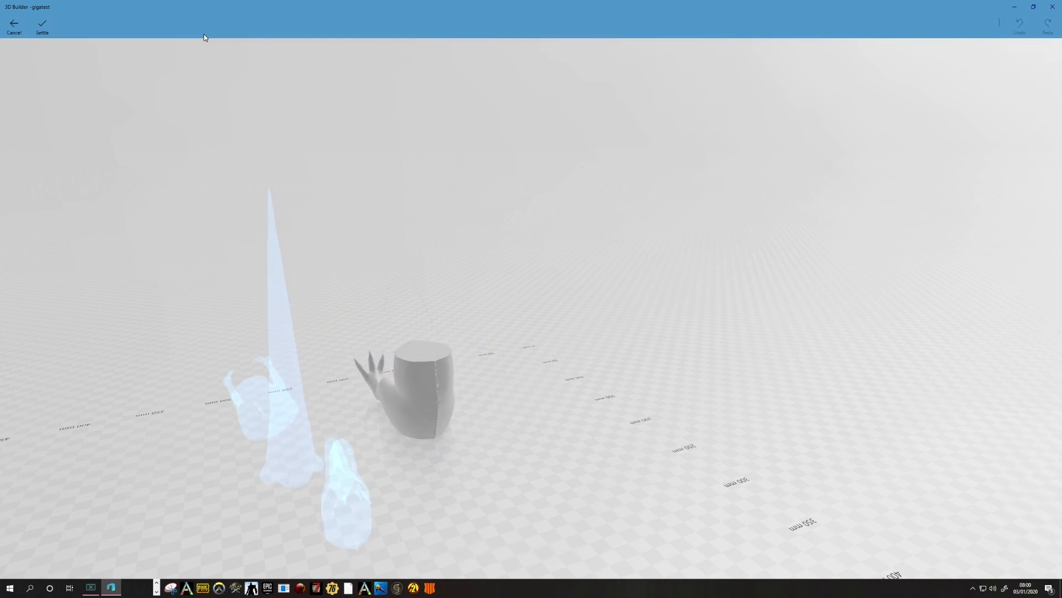
{"action": "left_click", "coordinate": [45, 31]}
Step: Select only the chest-and-arms piece, straighten it to about -0.94° pitch, and settle it on the build surface
{"action": "left_click", "coordinate": [244, 403]}
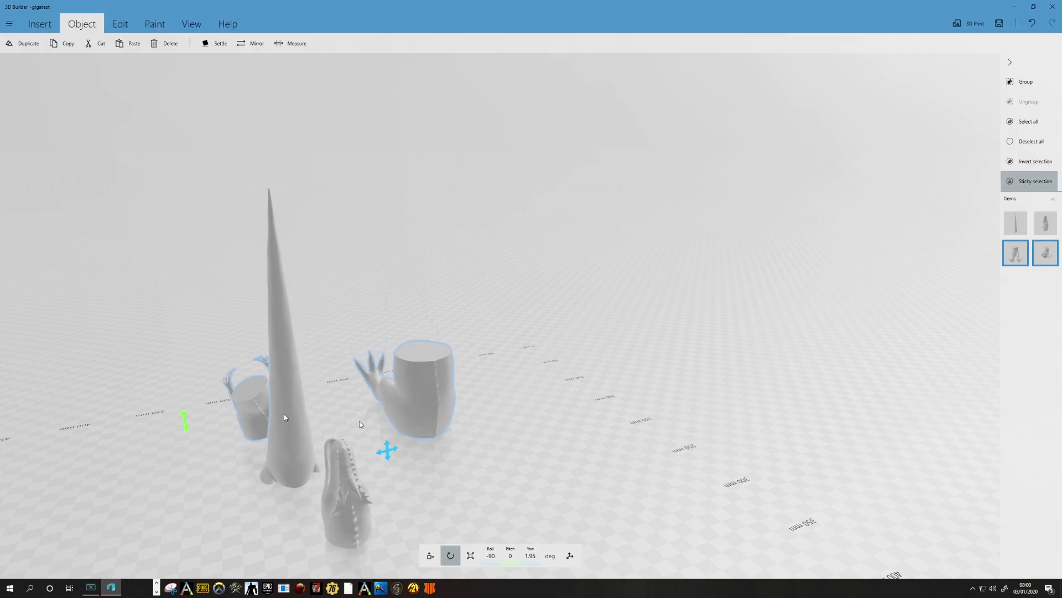
{"action": "left_click", "coordinate": [1016, 260]}
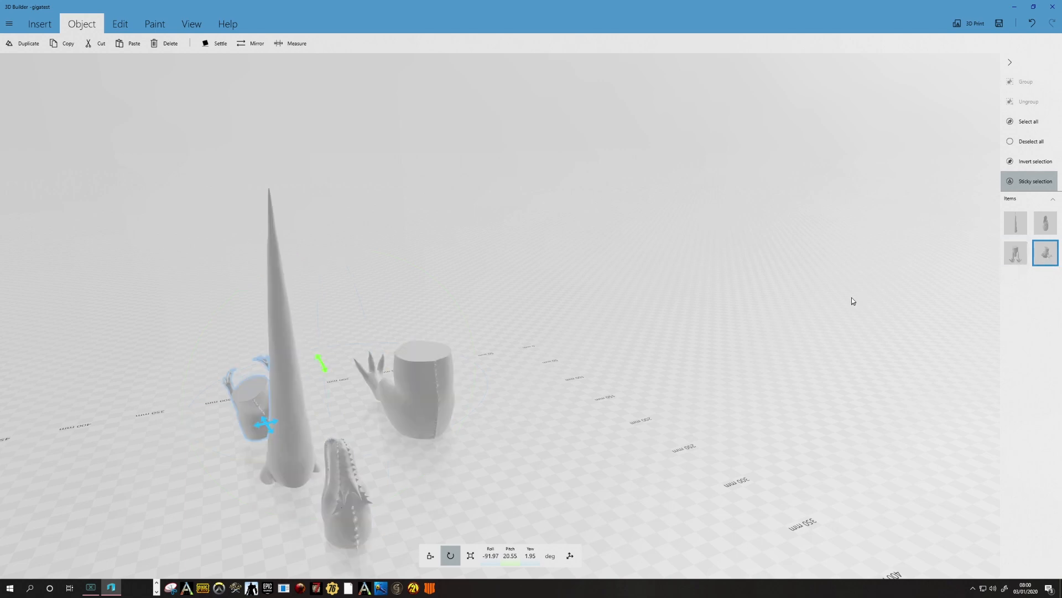
{"action": "left_click_drag", "start_coordinate": [325, 353], "coordinate": [339, 382]}
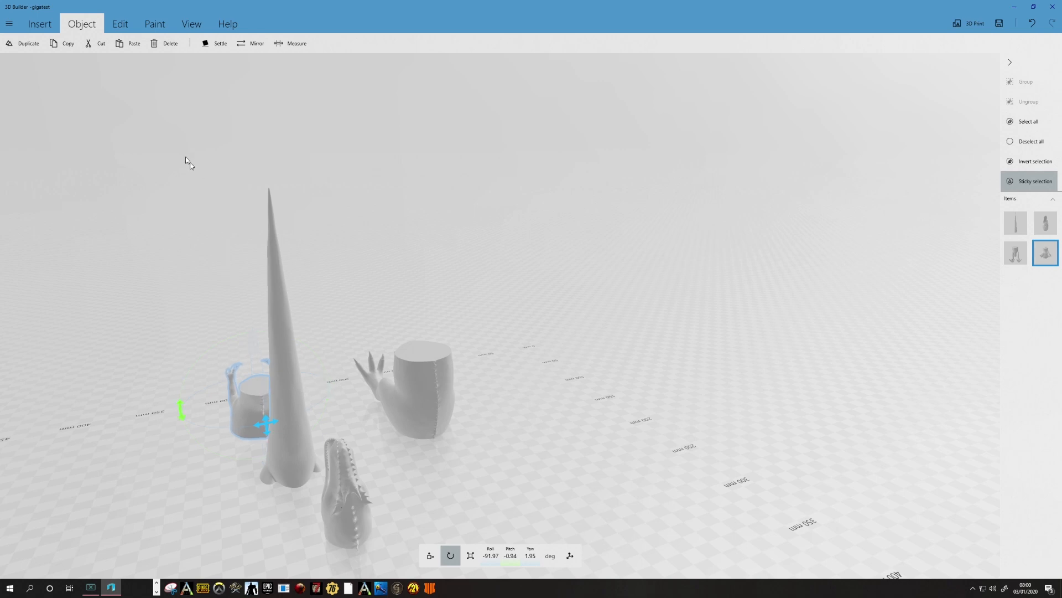
{"action": "left_click", "coordinate": [207, 42]}
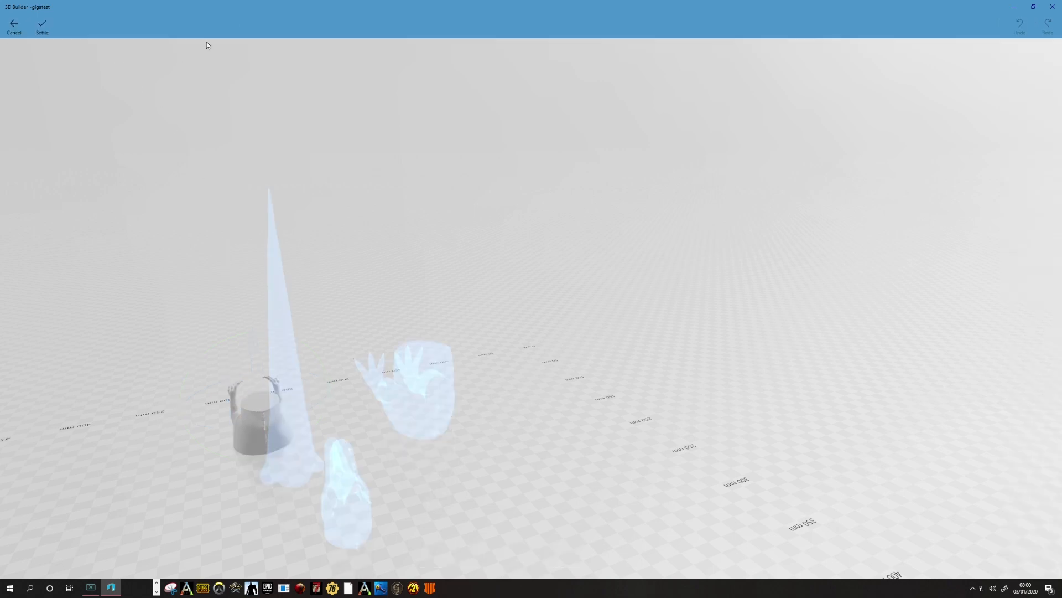
{"action": "left_click", "coordinate": [42, 27]}
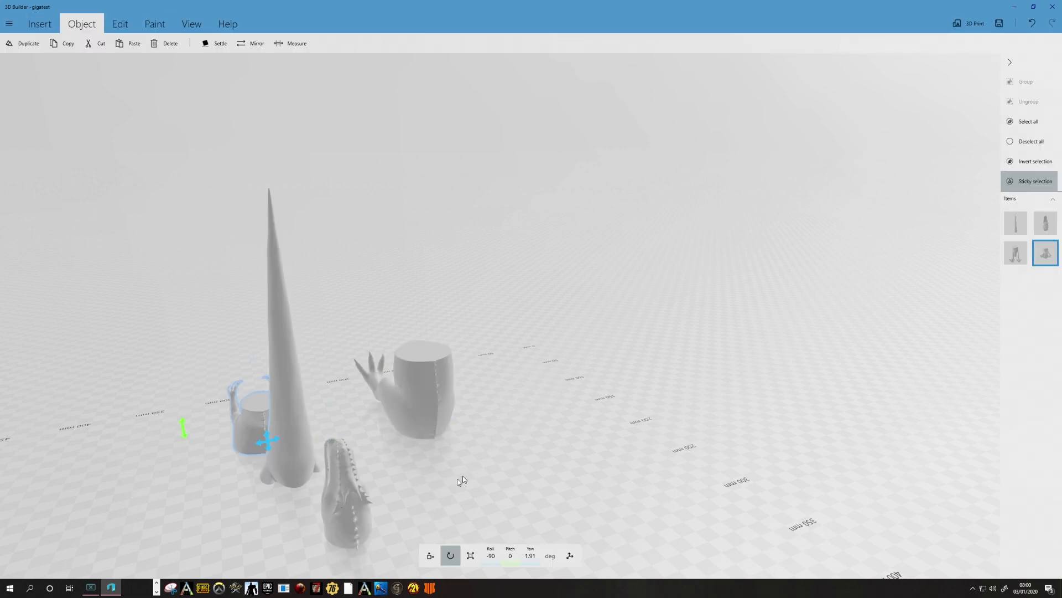
Step: Save the arranged parts in STL format as gigatest.stl in Documents, replacing the existing file
{"action": "left_click_drag", "start_coordinate": [422, 505], "coordinate": [58, 559]}
{"action": "left_click_drag", "start_coordinate": [354, 446], "coordinate": [6, 372]}
{"action": "left_click_drag", "start_coordinate": [459, 443], "coordinate": [300, 500]}
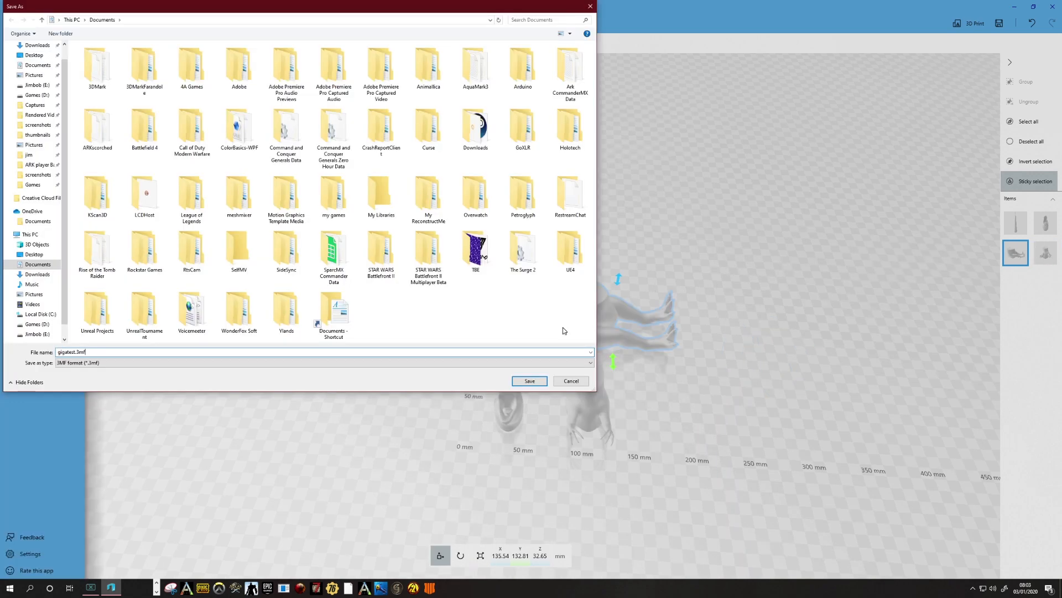
{"action": "left_click", "coordinate": [589, 364]}
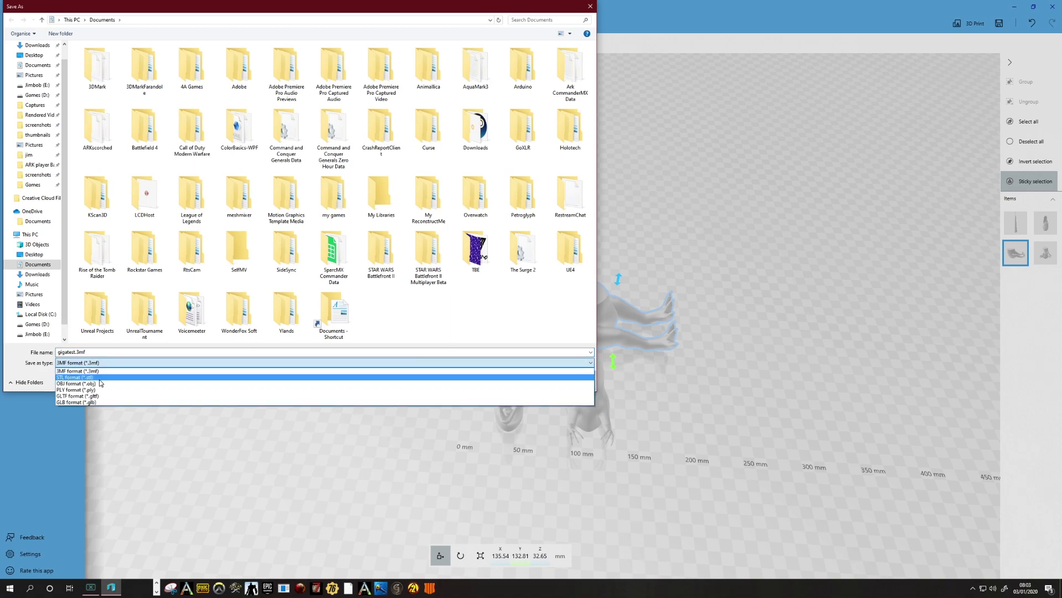
{"action": "left_click", "coordinate": [100, 378]}
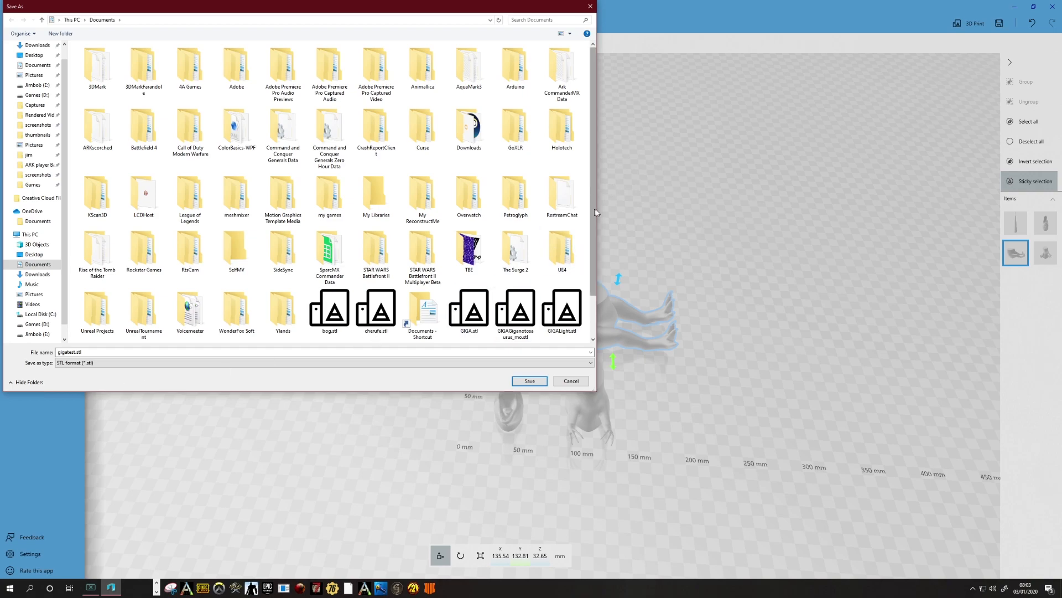
{"action": "scroll", "coordinate": [594, 213], "scroll_direction": "down", "scroll_amount": 2}
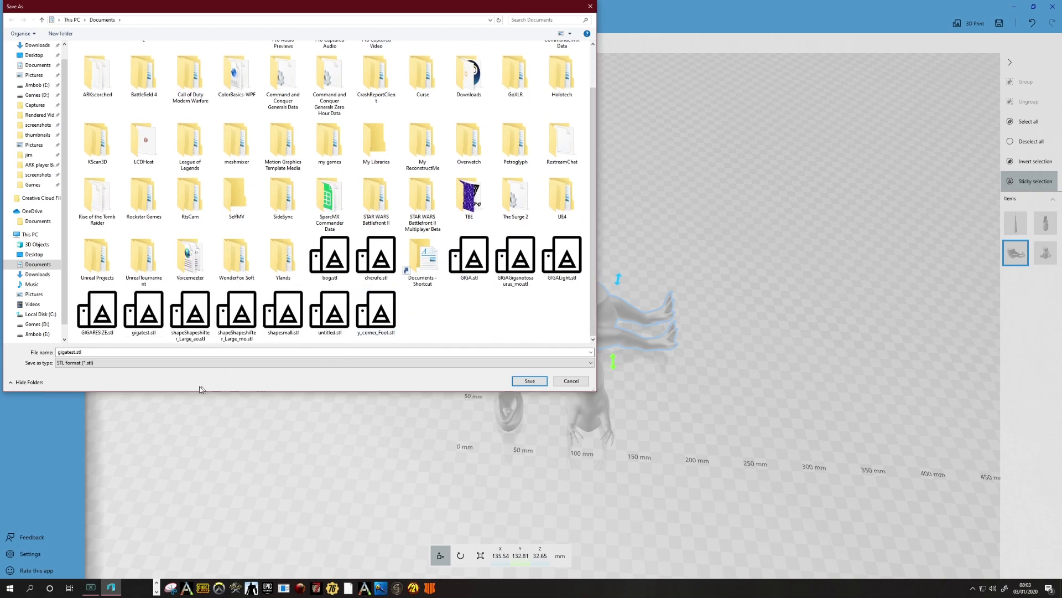
{"action": "left_click", "coordinate": [150, 326]}
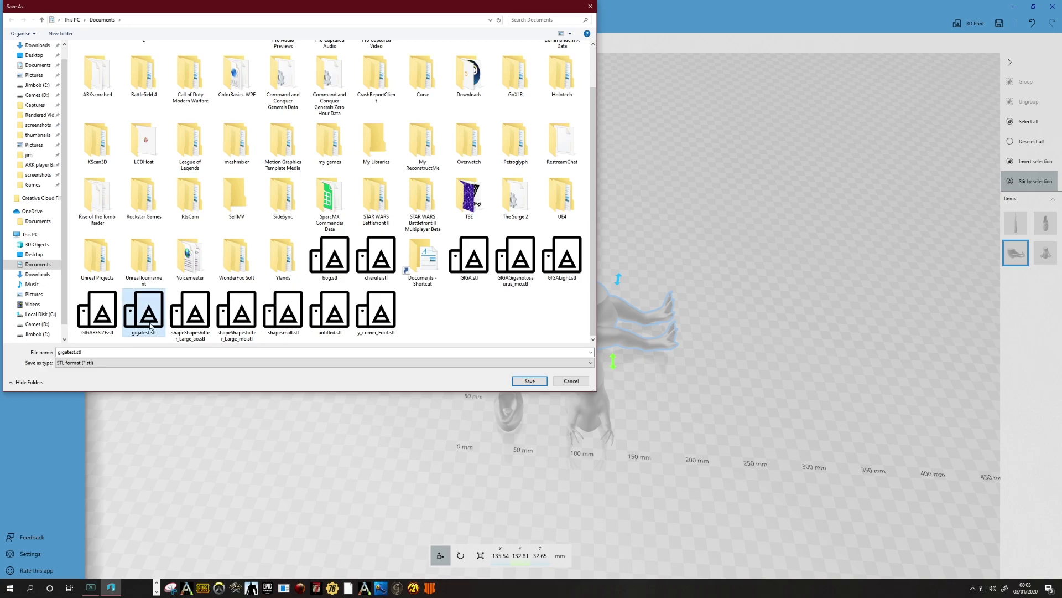
{"action": "left_click", "coordinate": [530, 383]}
{"action": "left_click", "coordinate": [555, 296]}
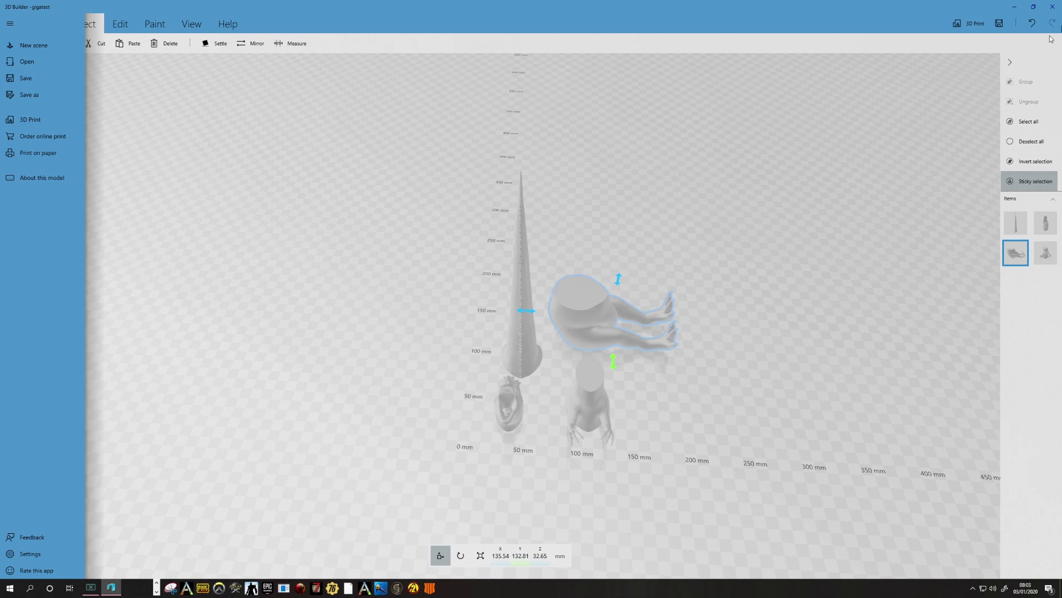
Step: Close 3D Builder and launch Repetier-Host
{"action": "left_click", "coordinate": [1053, 7]}
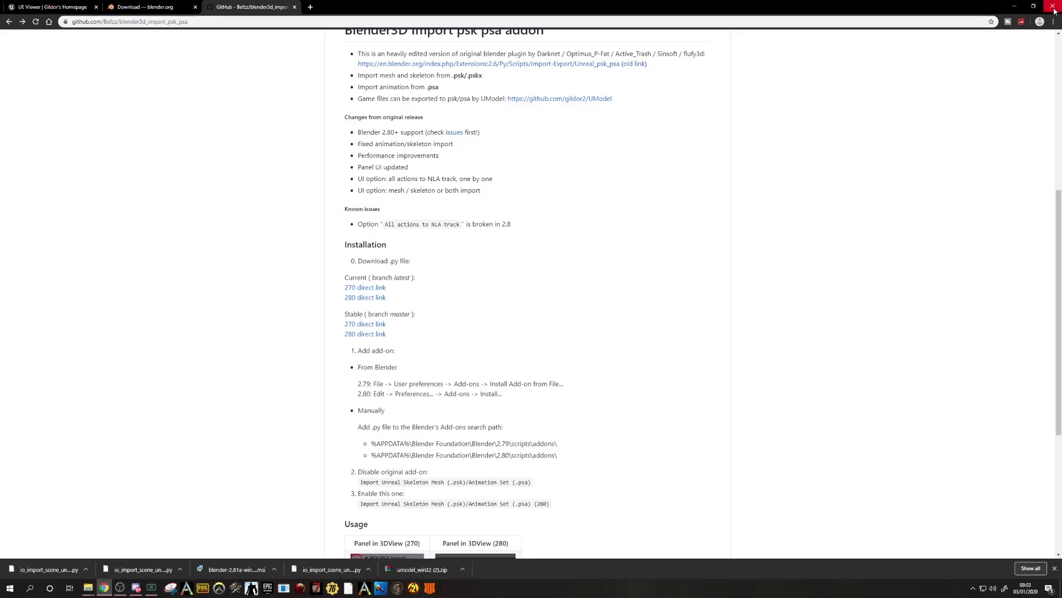
{"action": "left_click", "coordinate": [10, 587]}
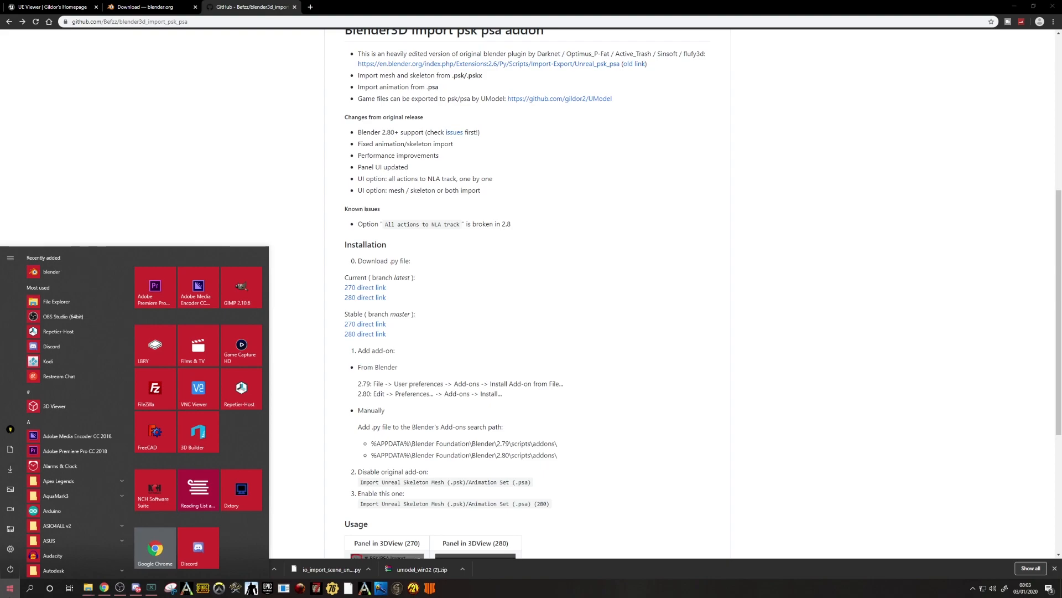
{"action": "left_click", "coordinate": [239, 402]}
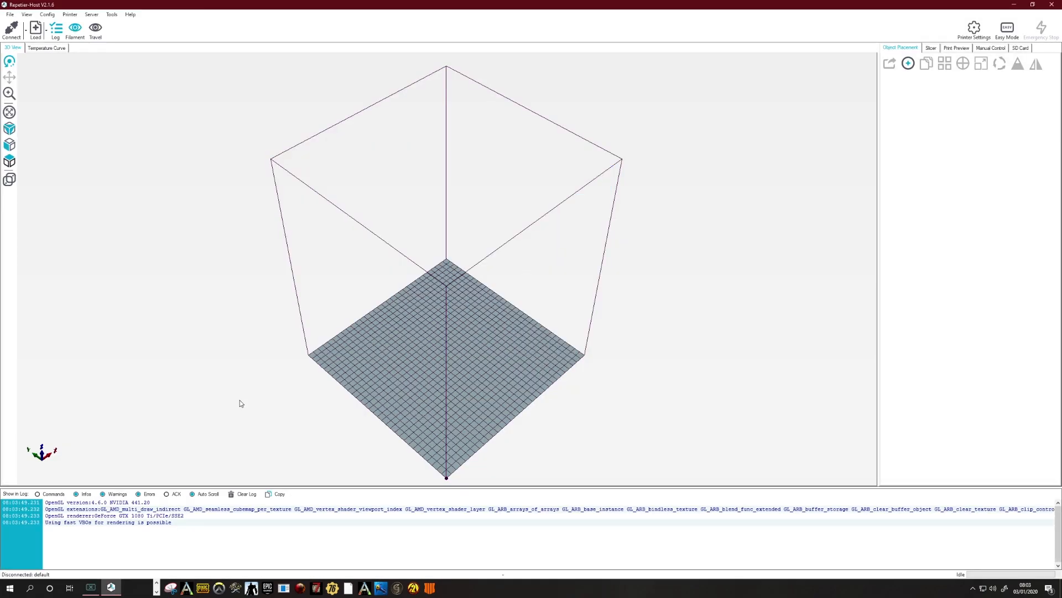
Step: Load gigatest.stl from the Documents folder onto the print bed
{"action": "left_click", "coordinate": [36, 34]}
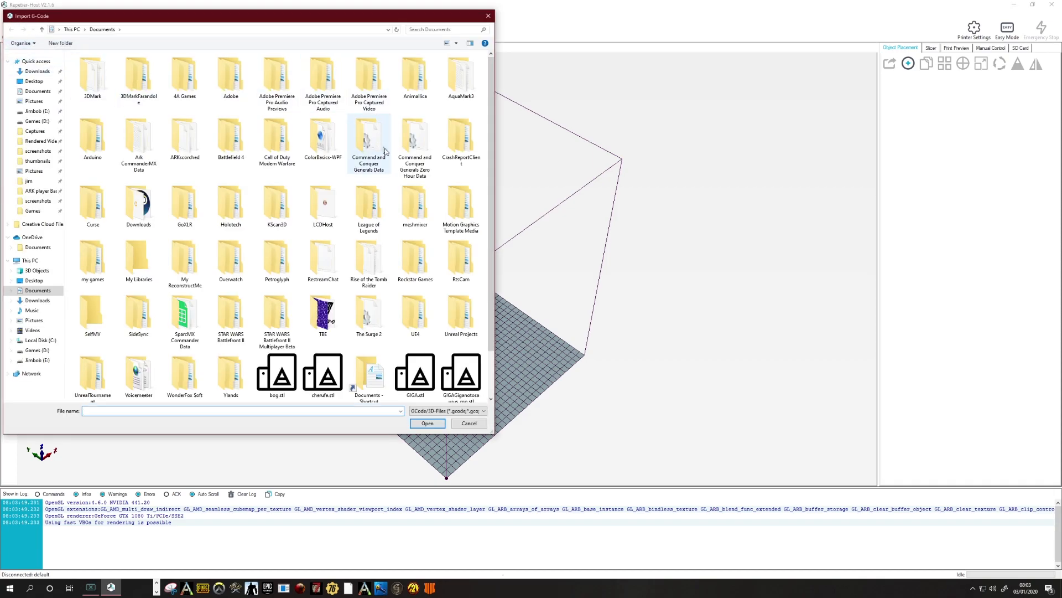
{"action": "left_click_drag", "start_coordinate": [491, 98], "coordinate": [499, 246]}
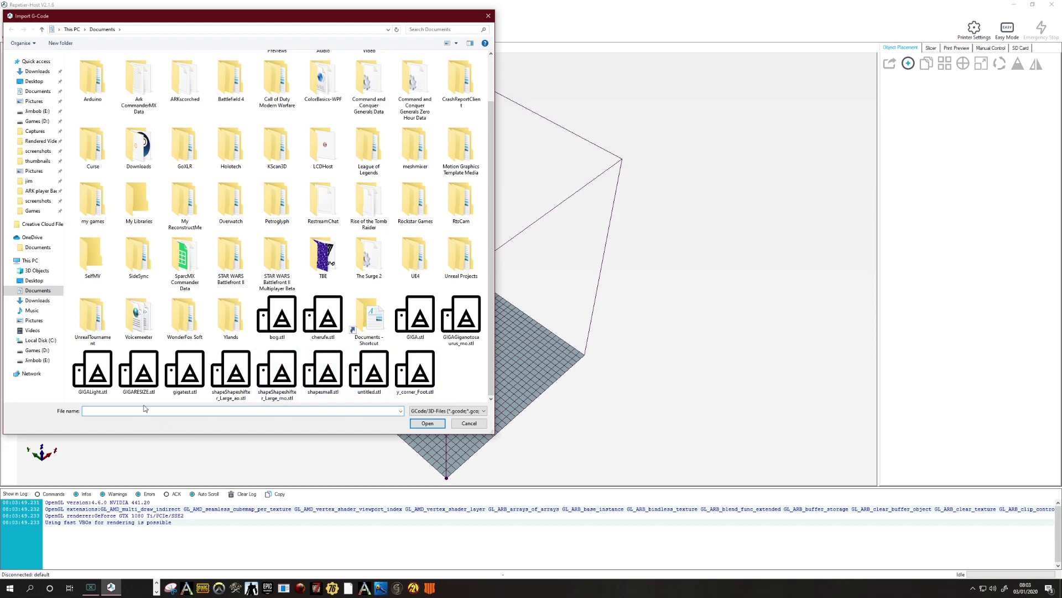
{"action": "left_click", "coordinate": [188, 373]}
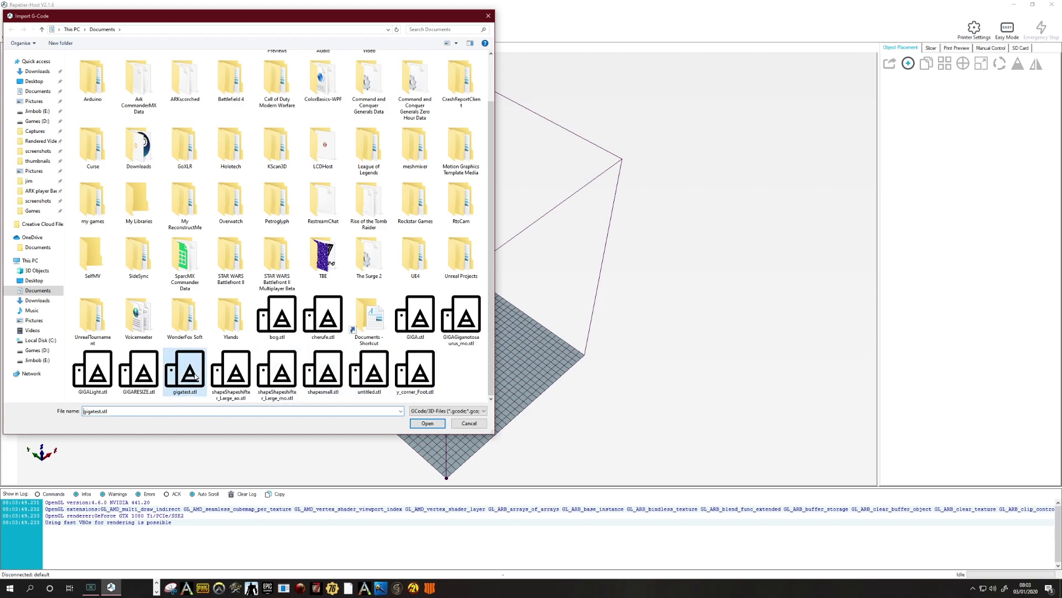
{"action": "left_click", "coordinate": [427, 423]}
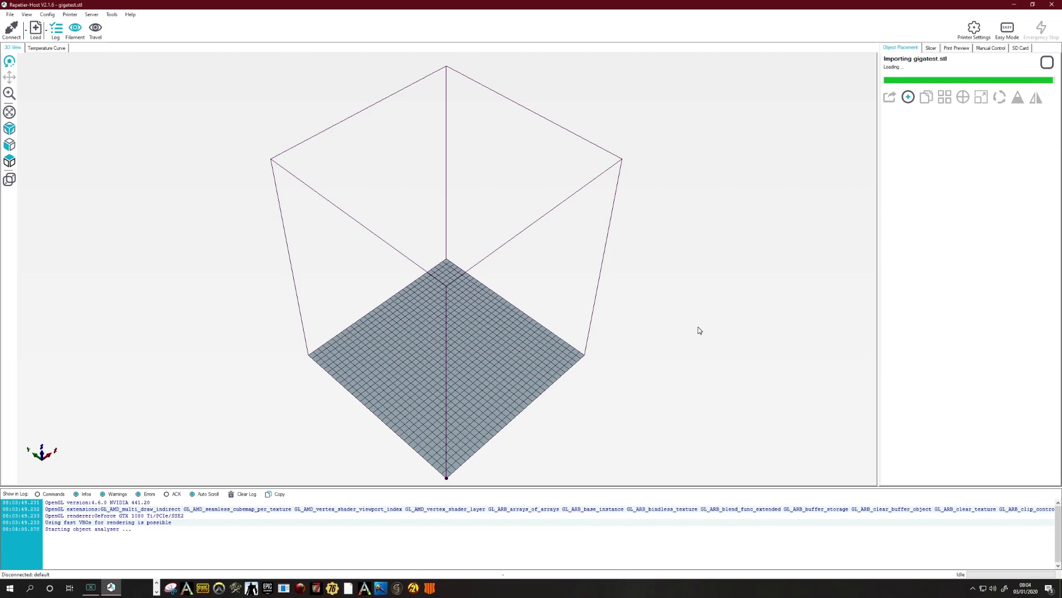
Step: Examine how the four imported parts sit on the print bed from above, the side and low angles
{"action": "left_click_drag", "start_coordinate": [690, 371], "coordinate": [506, 437]}
{"action": "left_click_drag", "start_coordinate": [396, 400], "coordinate": [580, 374]}
{"action": "scroll", "coordinate": [575, 377], "scroll_direction": "up", "scroll_amount": 5}
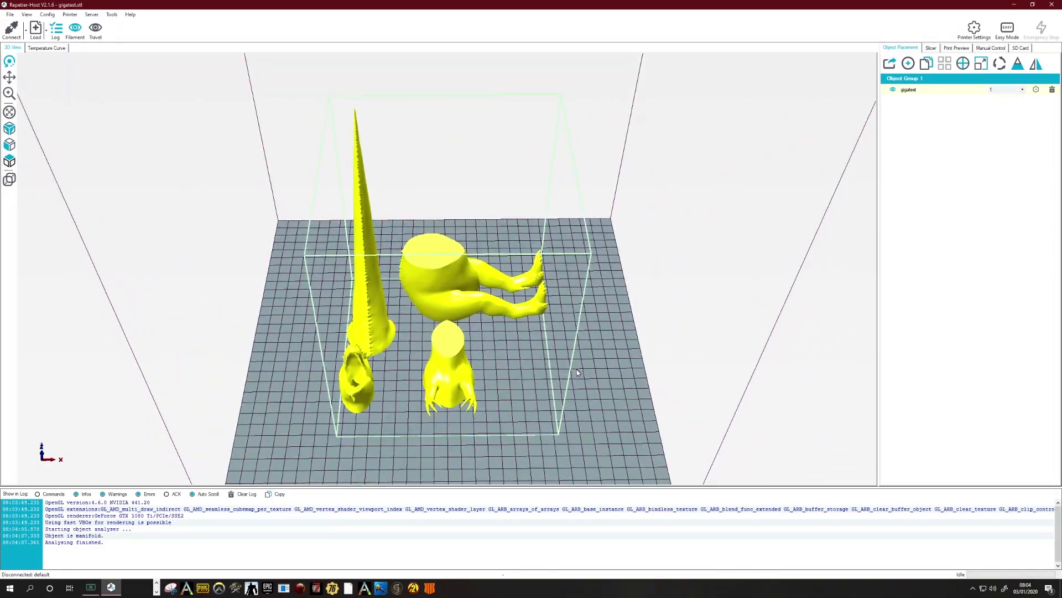
{"action": "left_click_drag", "start_coordinate": [572, 380], "coordinate": [390, 356]}
{"action": "scroll", "coordinate": [412, 354], "scroll_direction": "down", "scroll_amount": 5}
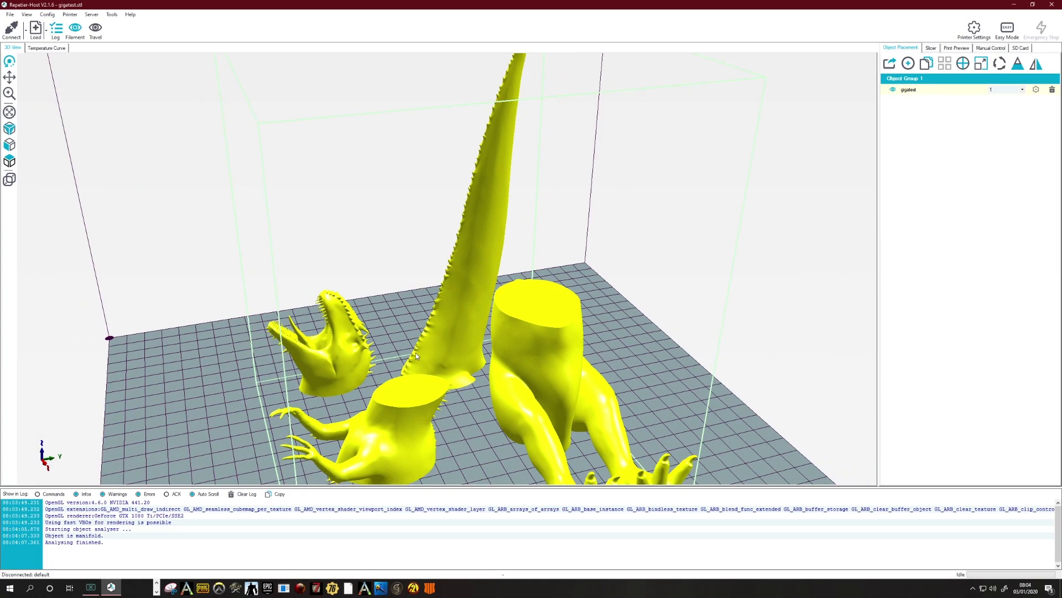
{"action": "scroll", "coordinate": [437, 466], "scroll_direction": "down", "scroll_amount": 2}
{"action": "left_click_drag", "start_coordinate": [439, 465], "coordinate": [408, 413]}
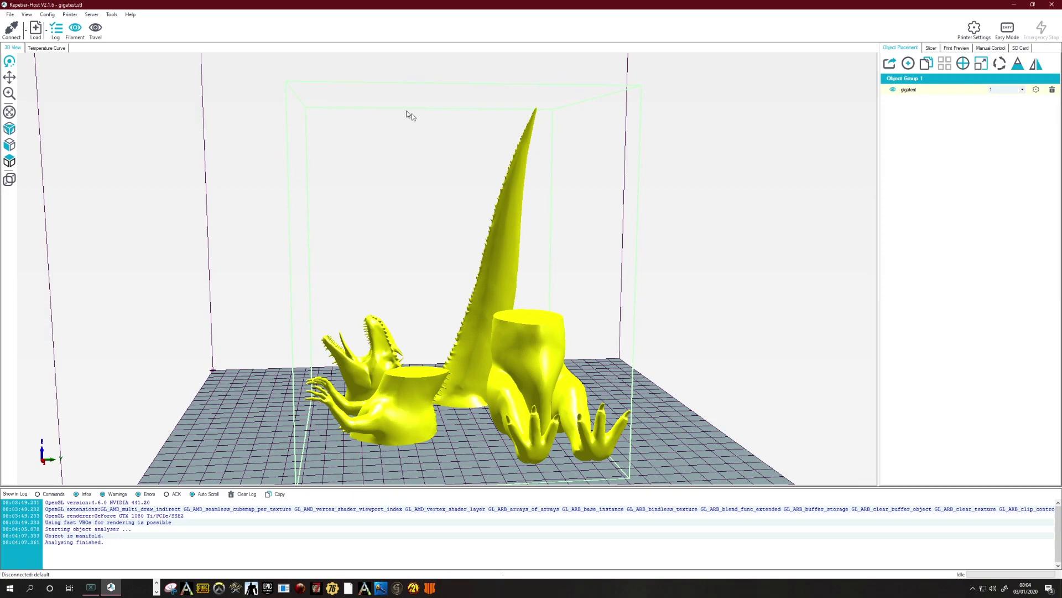
Step: Slice the model with CuraEngine and examine the supports and brims in the print preview from all sides
{"action": "left_click", "coordinate": [932, 48]}
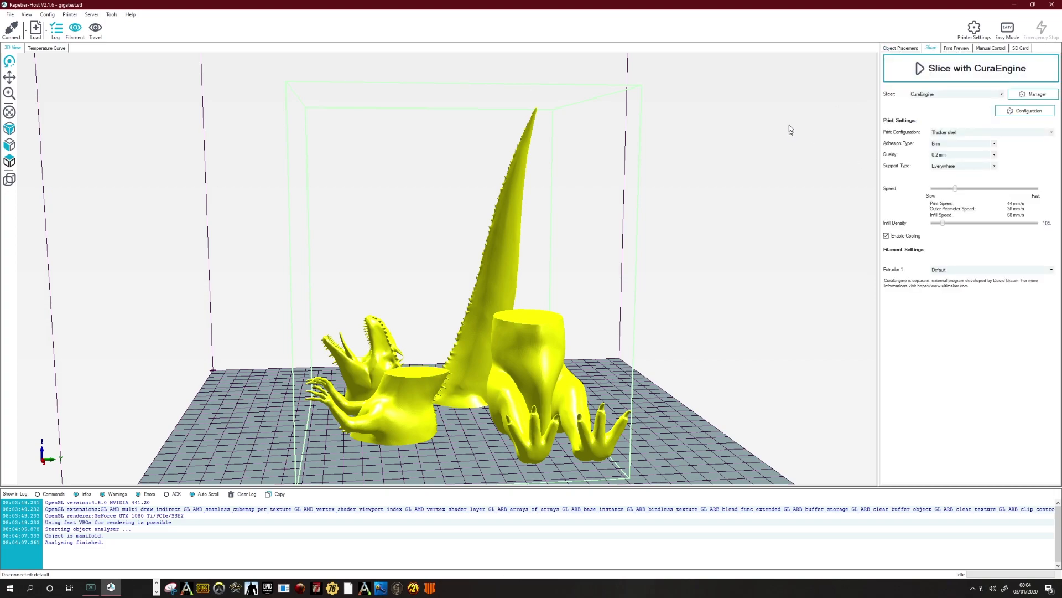
{"action": "left_click", "coordinate": [935, 74]}
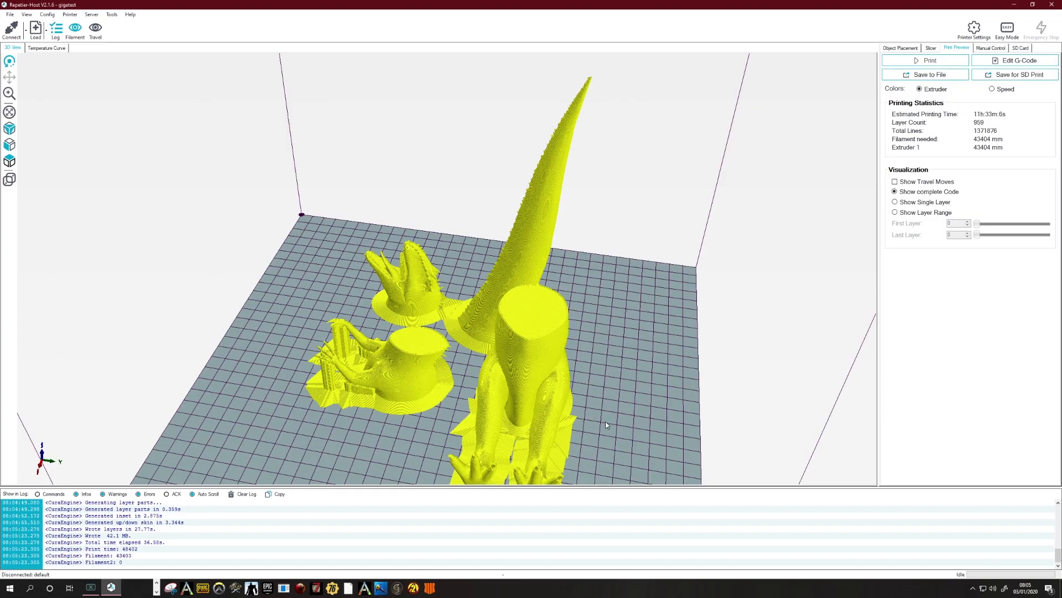
{"action": "left_click_drag", "start_coordinate": [605, 424], "coordinate": [383, 418]}
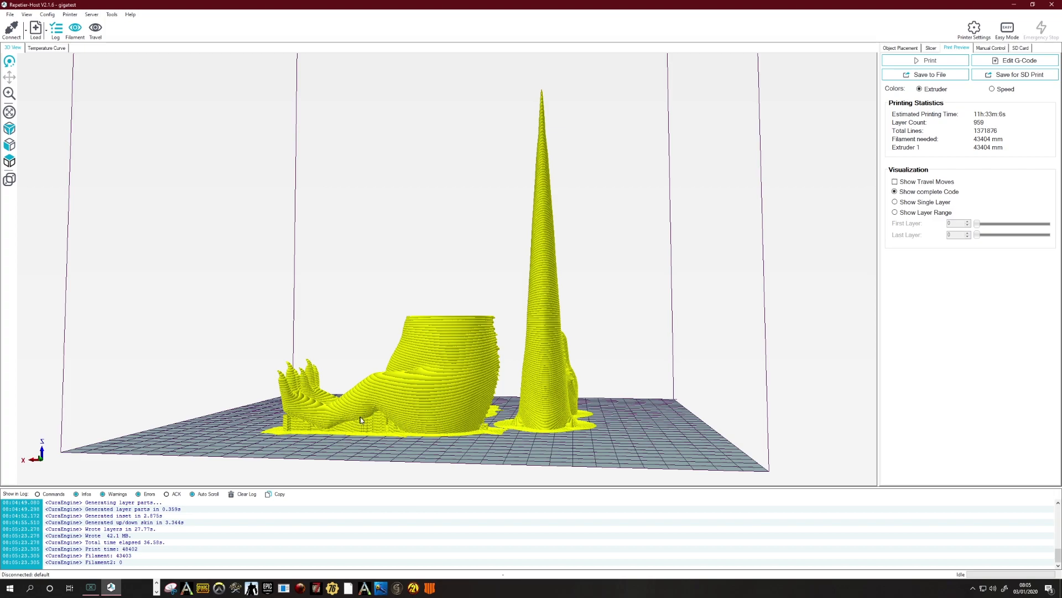
{"action": "left_click_drag", "start_coordinate": [533, 459], "coordinate": [518, 381]}
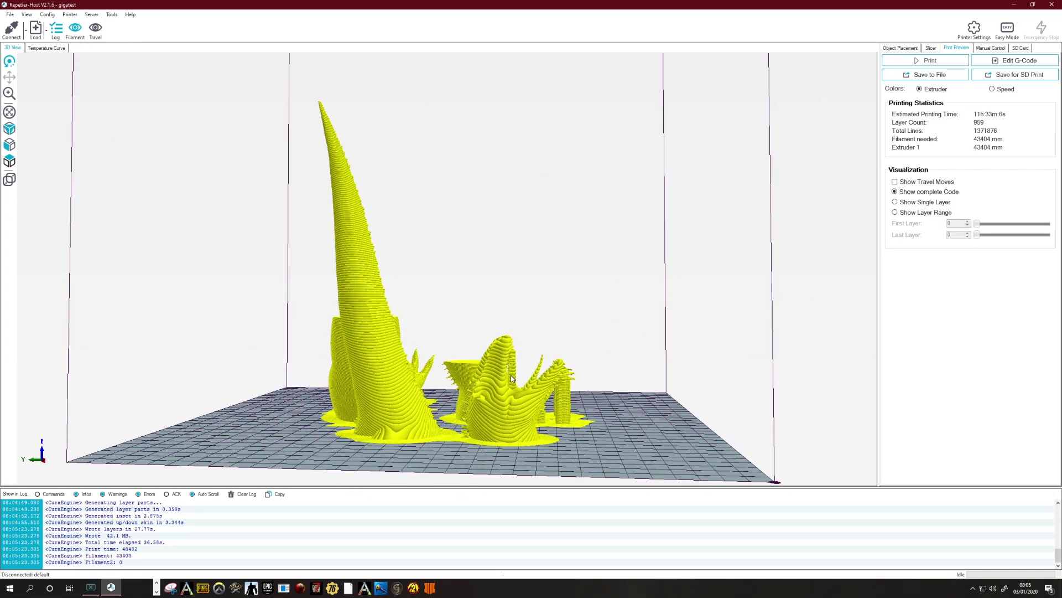
{"action": "left_click_drag", "start_coordinate": [542, 427], "coordinate": [388, 475]}
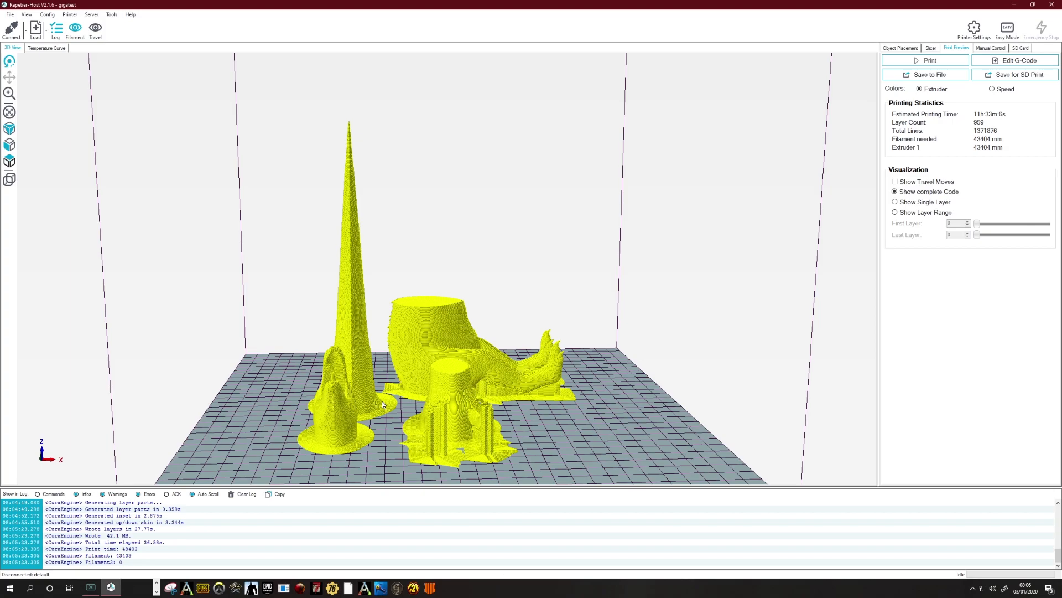
{"action": "left_click_drag", "start_coordinate": [571, 443], "coordinate": [390, 351]}
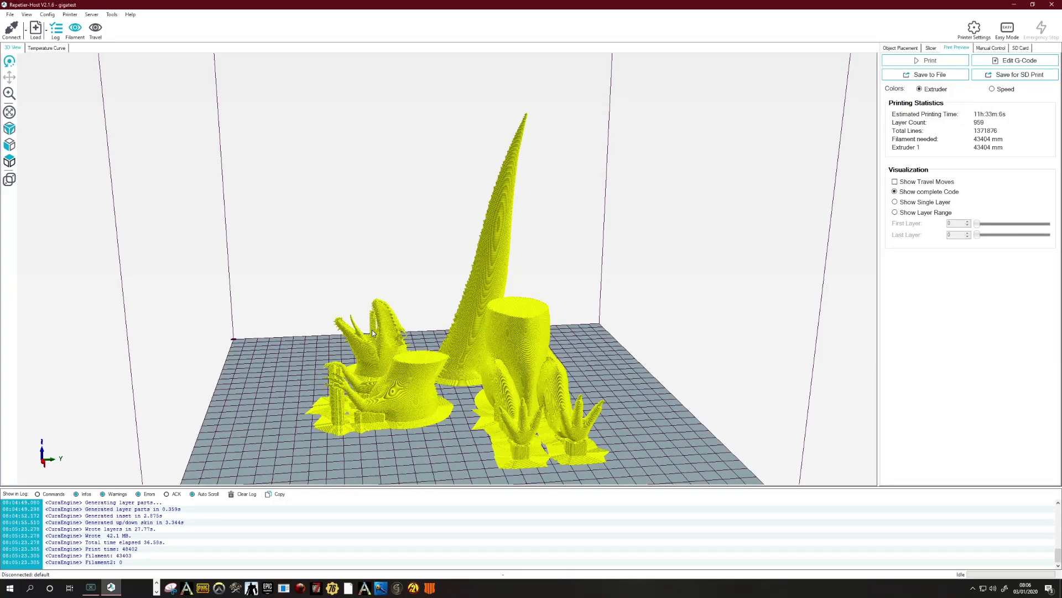
{"action": "scroll", "coordinate": [493, 439], "scroll_direction": "up", "scroll_amount": 8}
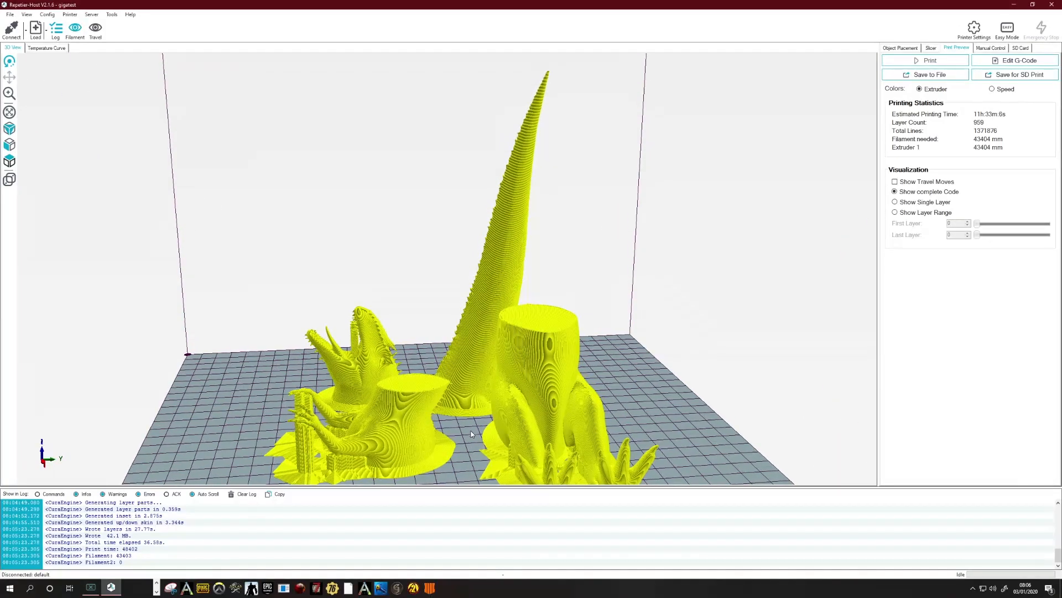
Step: Inspect the sliced head, body, legs and tail up close, and check the whole arrangement against the full build volume
{"action": "scroll", "coordinate": [467, 469], "scroll_direction": "up", "scroll_amount": 10}
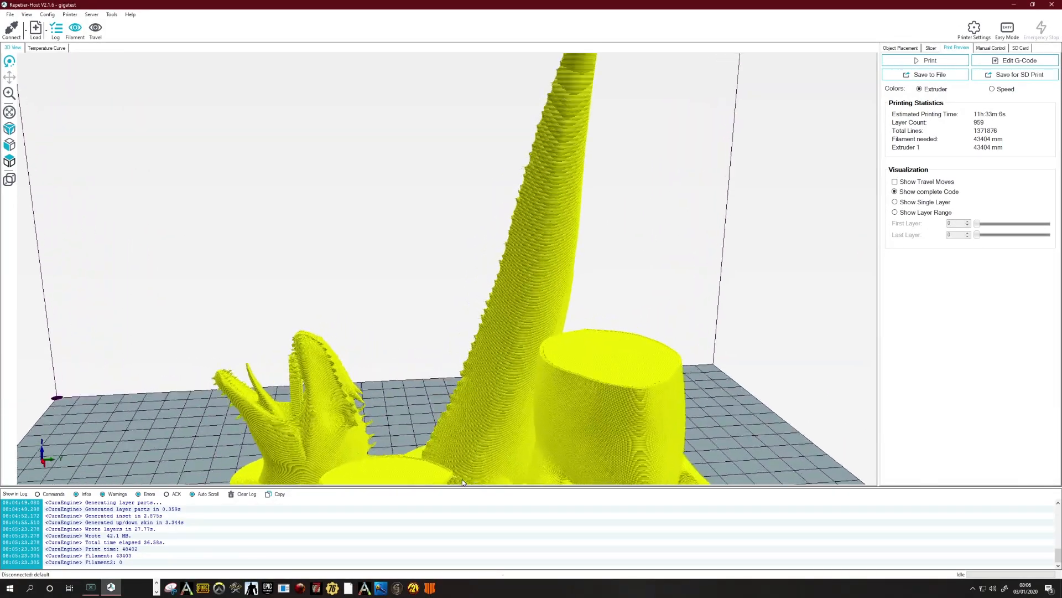
{"action": "scroll", "coordinate": [463, 482], "scroll_direction": "up", "scroll_amount": 1}
{"action": "left_click_drag", "start_coordinate": [462, 457], "coordinate": [388, 470]}
{"action": "scroll", "coordinate": [389, 469], "scroll_direction": "down", "scroll_amount": 10}
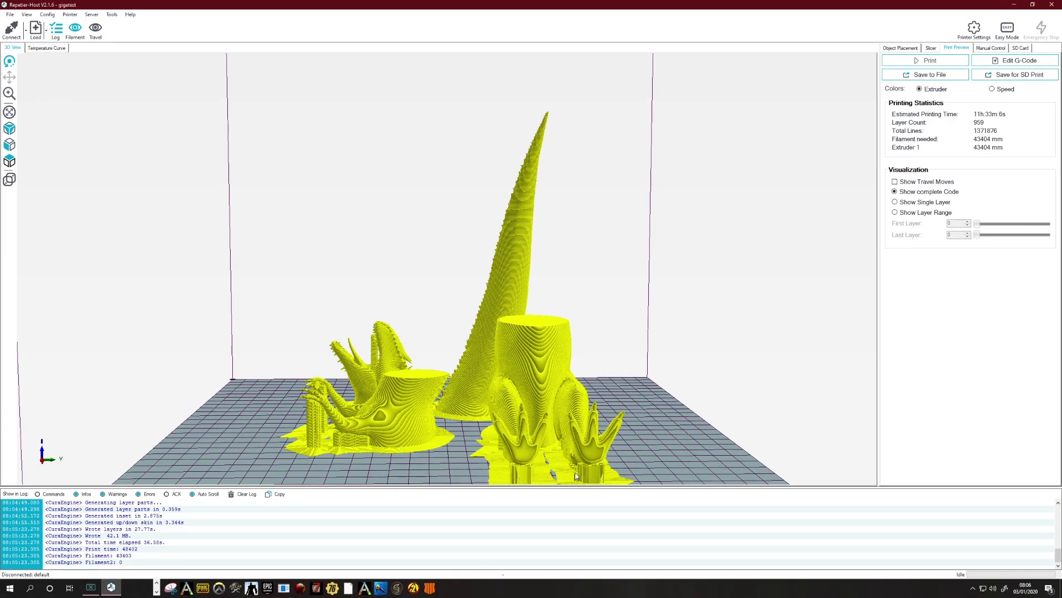
{"action": "scroll", "coordinate": [641, 443], "scroll_direction": "down", "scroll_amount": 2}
{"action": "scroll", "coordinate": [641, 443], "scroll_direction": "down", "scroll_amount": 3}
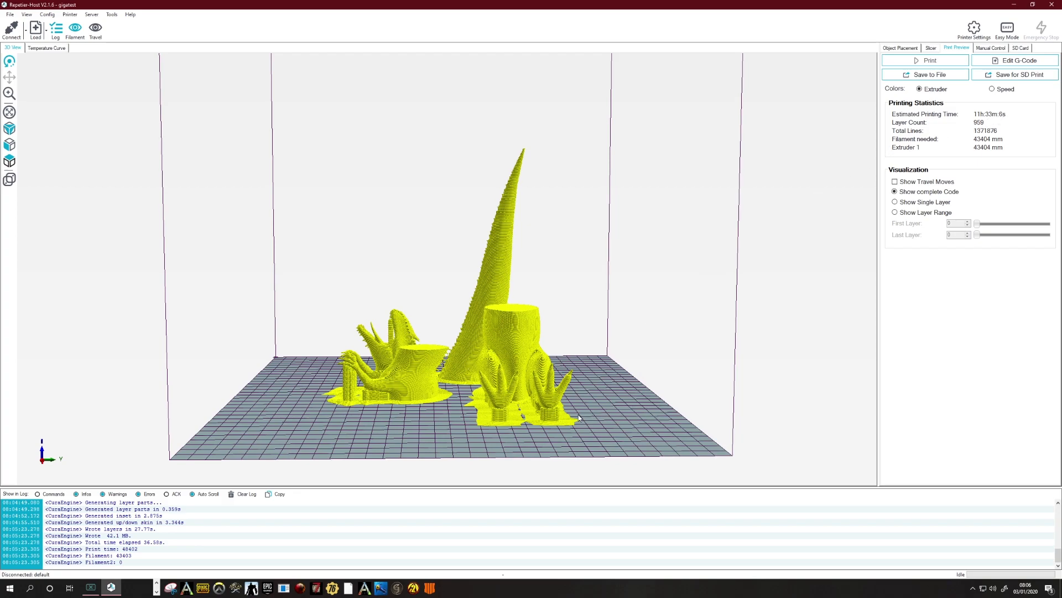
{"action": "scroll", "coordinate": [595, 404], "scroll_direction": "down", "scroll_amount": 2}
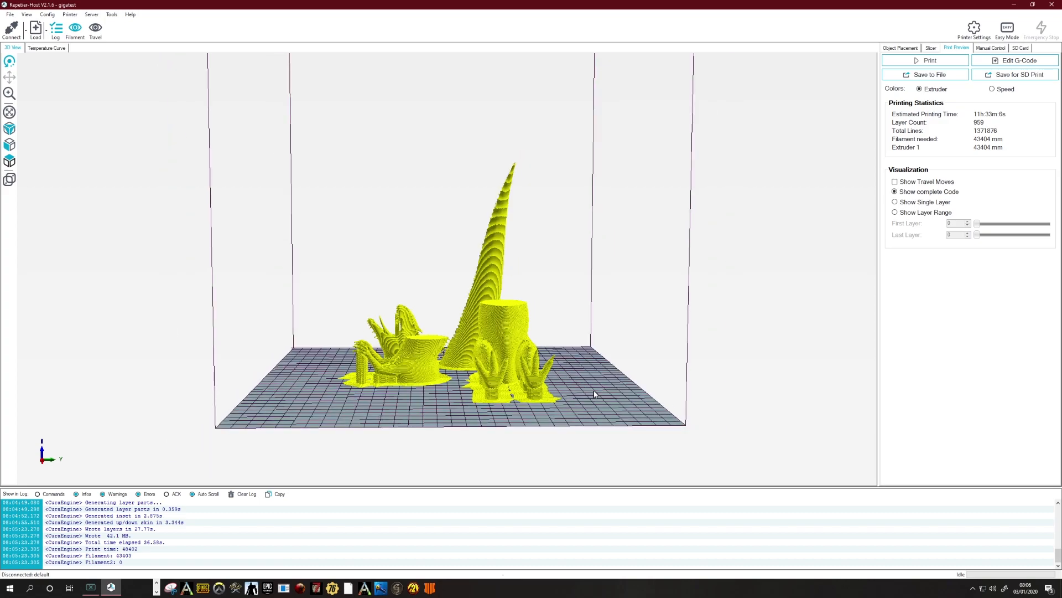
{"action": "scroll", "coordinate": [595, 394], "scroll_direction": "down", "scroll_amount": 5}
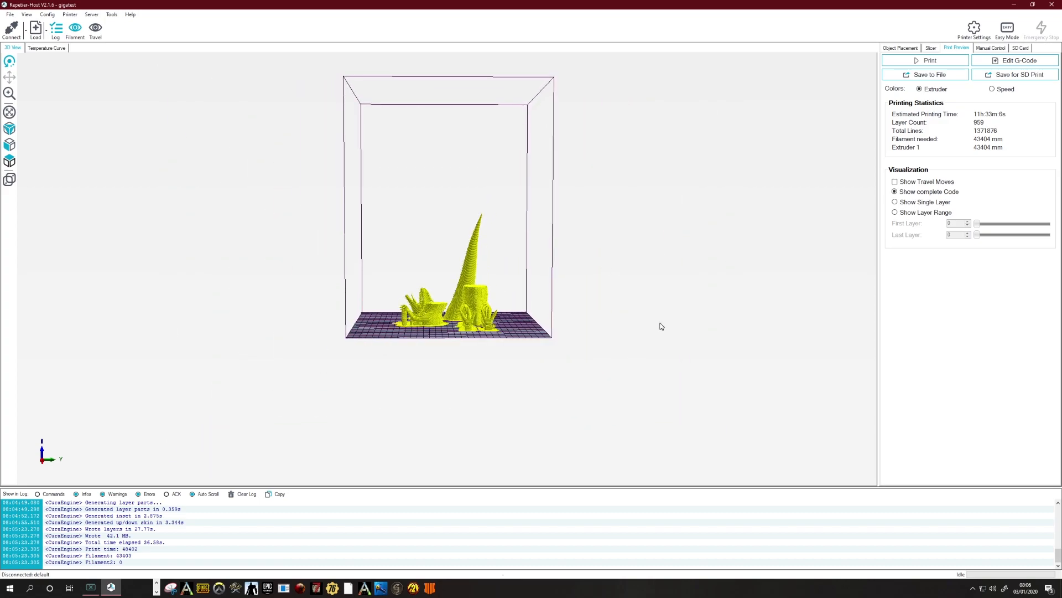
{"action": "scroll", "coordinate": [523, 338], "scroll_direction": "up", "scroll_amount": 1}
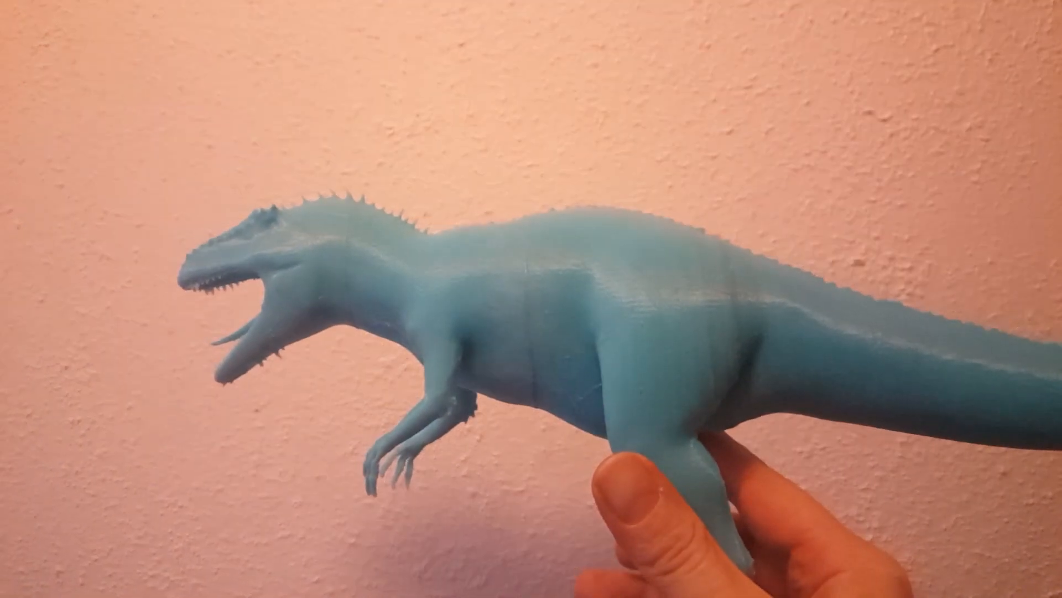